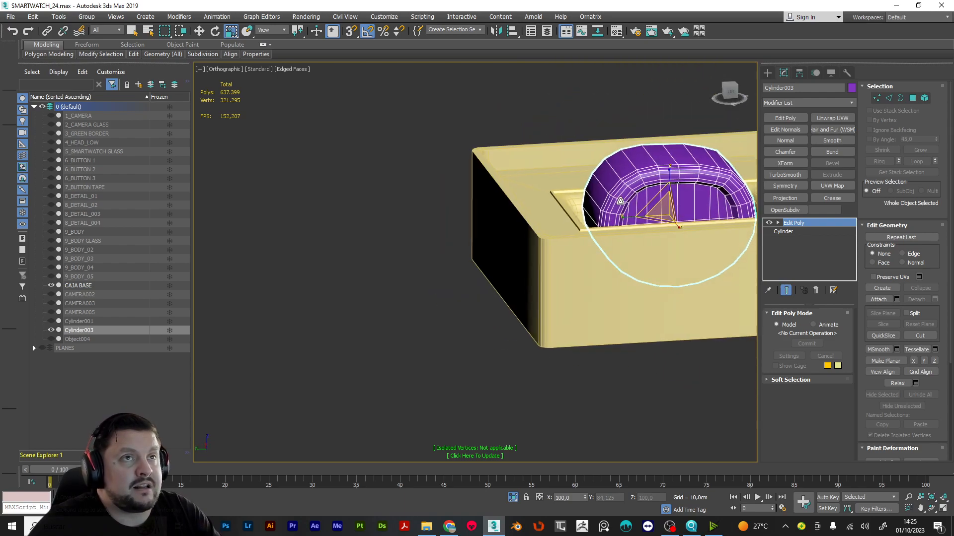
# Isolate the purple cushion cylinder from the box so that only it is displayed.
pyautogui.rightClick(498, 258)
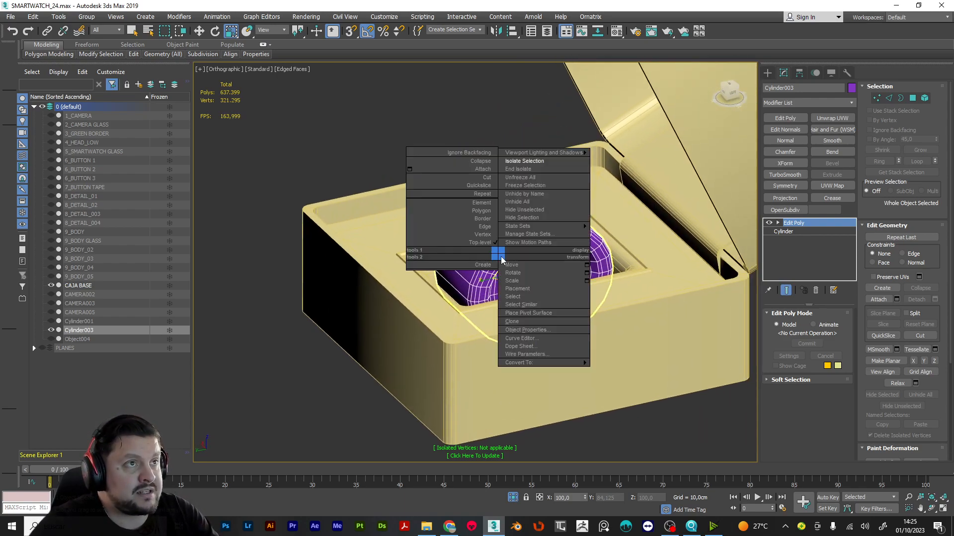
pyautogui.click(521, 162)
pyautogui.keyDown('alt'); pyautogui.moveTo(521, 303); pyautogui.dragTo(483, 268, button='middle'); pyautogui.keyUp('alt')
# Weld the stray vertex at the lower edge of the cushion's end recess into its neighbouring vertex and leave vertex editing.
pyautogui.press('1')
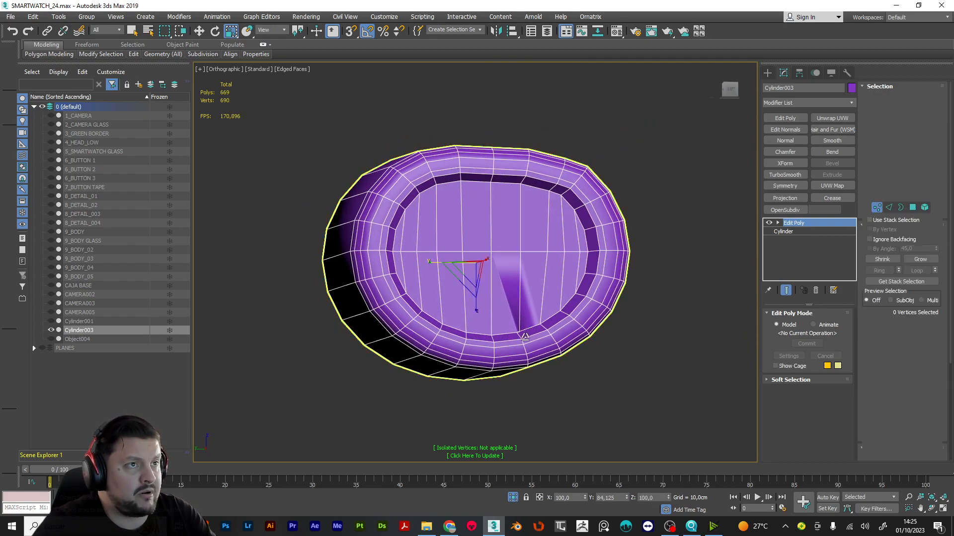
pyautogui.keyDown('alt'); pyautogui.moveTo(533, 338); pyautogui.dragTo(540, 353, button='middle'); pyautogui.keyUp('alt')
pyautogui.scroll(6, 526, 350)
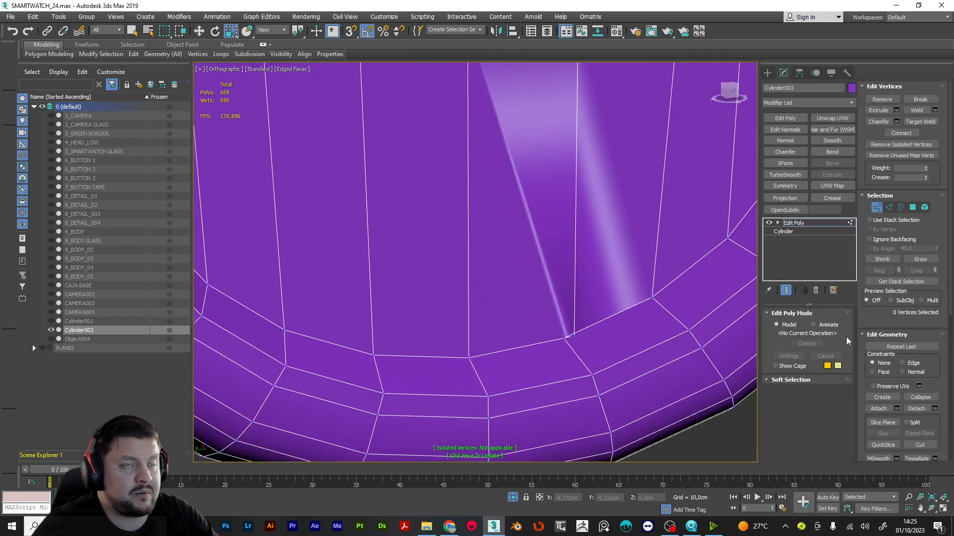
pyautogui.click(568, 338)
pyautogui.scroll(-5, 557, 332)
pyautogui.keyDown('alt'); pyautogui.moveTo(556, 332); pyautogui.dragTo(745, 271, button='middle'); pyautogui.keyUp('alt')
pyautogui.click(840, 223)
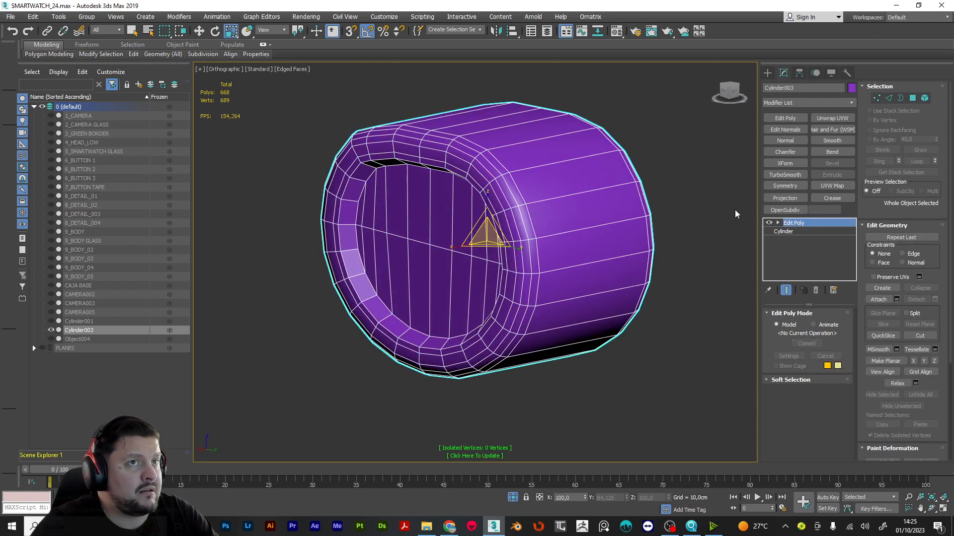
# Check the whole cushion mesh for non-quad polygons with the Non-Quads selection.
pyautogui.press('5')
pyautogui.hotkey('ctrl', 'a')
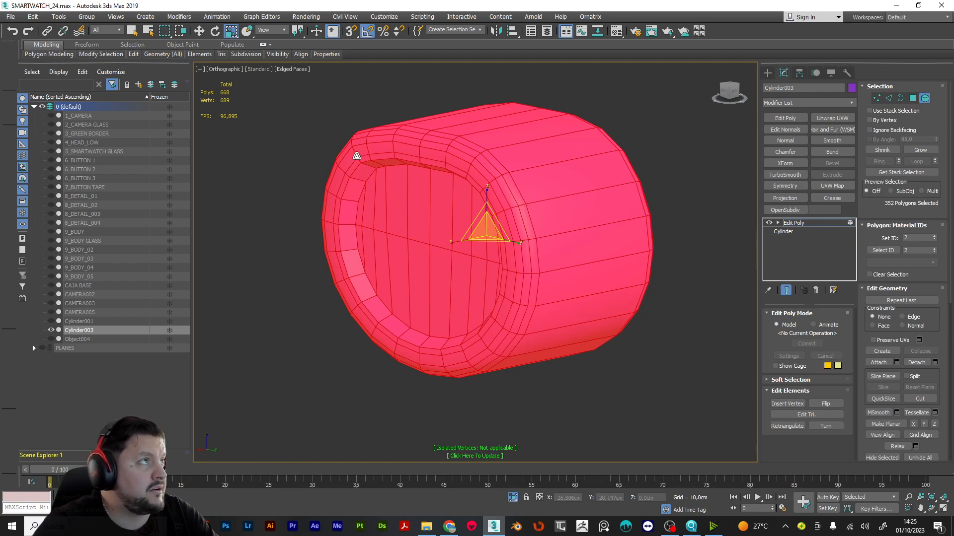
pyautogui.click(133, 45)
pyautogui.moveTo(32, 54)
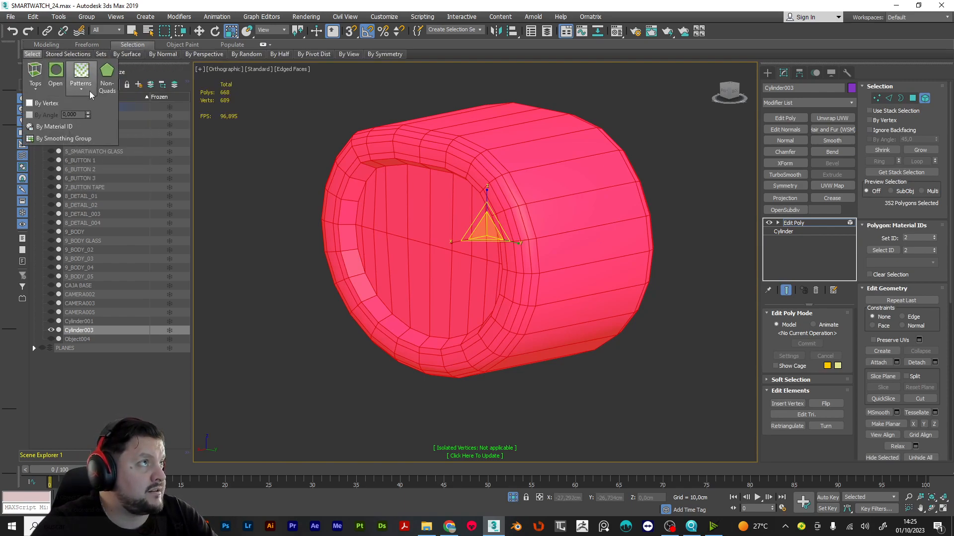
pyautogui.click(108, 75)
pyautogui.keyDown('alt'); pyautogui.moveTo(524, 238); pyautogui.dragTo(572, 251, button='middle'); pyautogui.keyUp('alt')
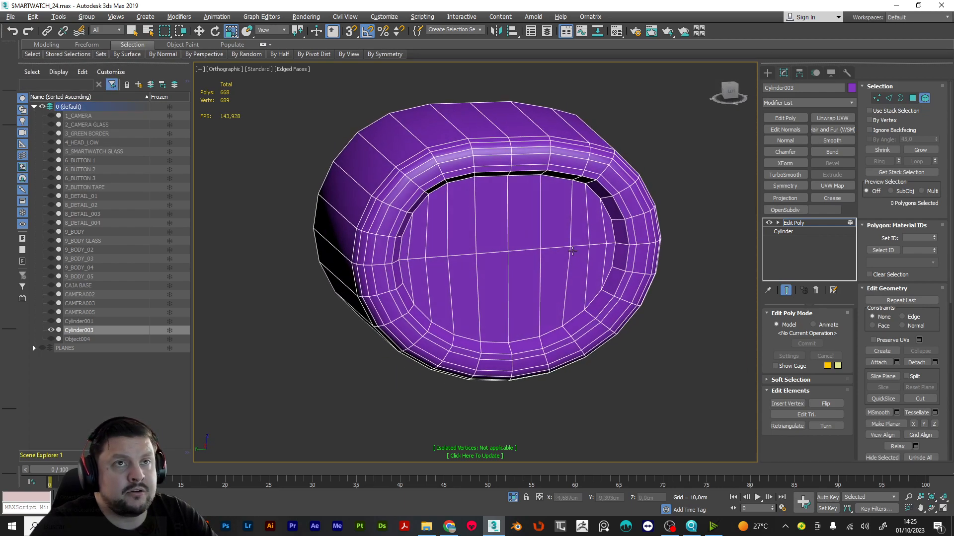
pyautogui.click(849, 224)
# Check the smoothing groups of one polygon on the recess's inner wall and of the cushion's whole element.
pyautogui.keyDown('alt'); pyautogui.moveTo(639, 239); pyautogui.dragTo(666, 203, button='middle'); pyautogui.keyUp('alt')
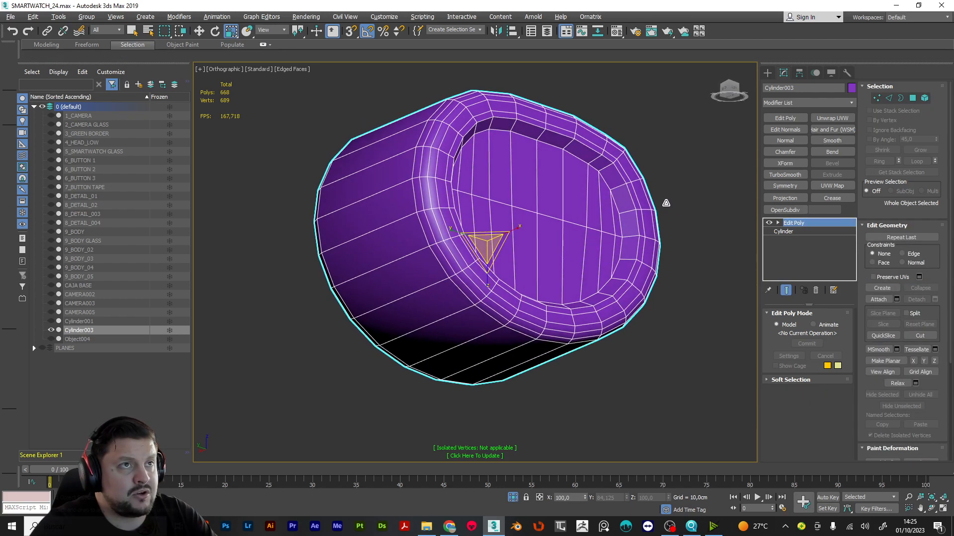
pyautogui.press('4')
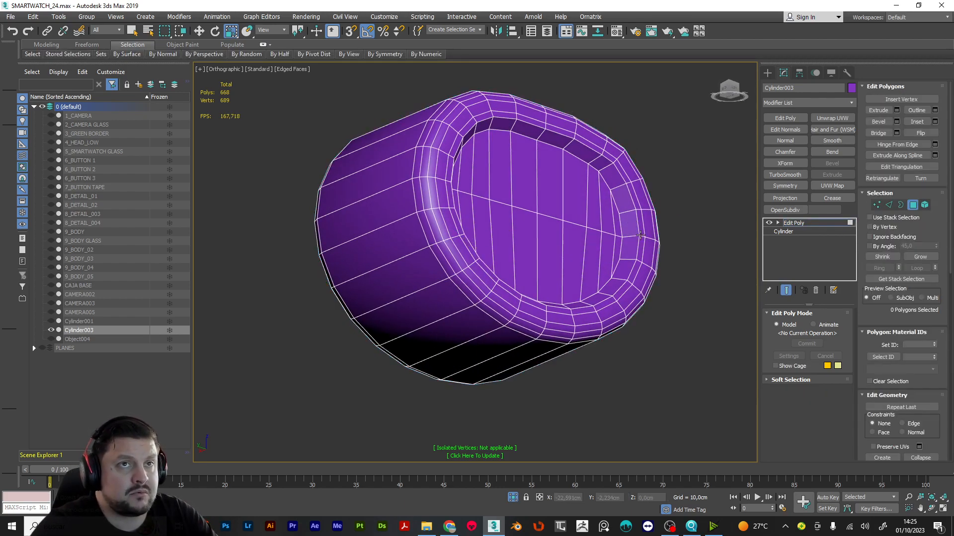
pyautogui.click(632, 224)
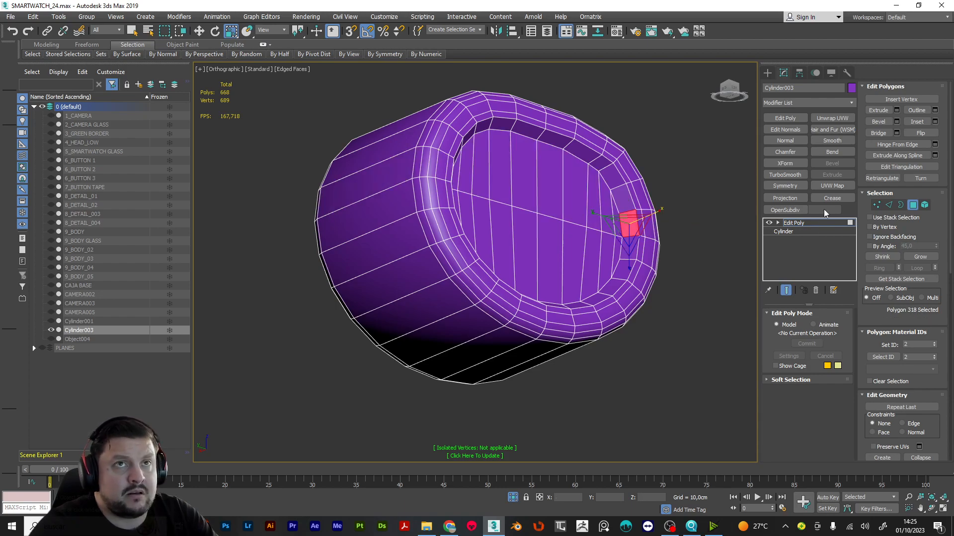
pyautogui.scroll(-10, 893, 208)
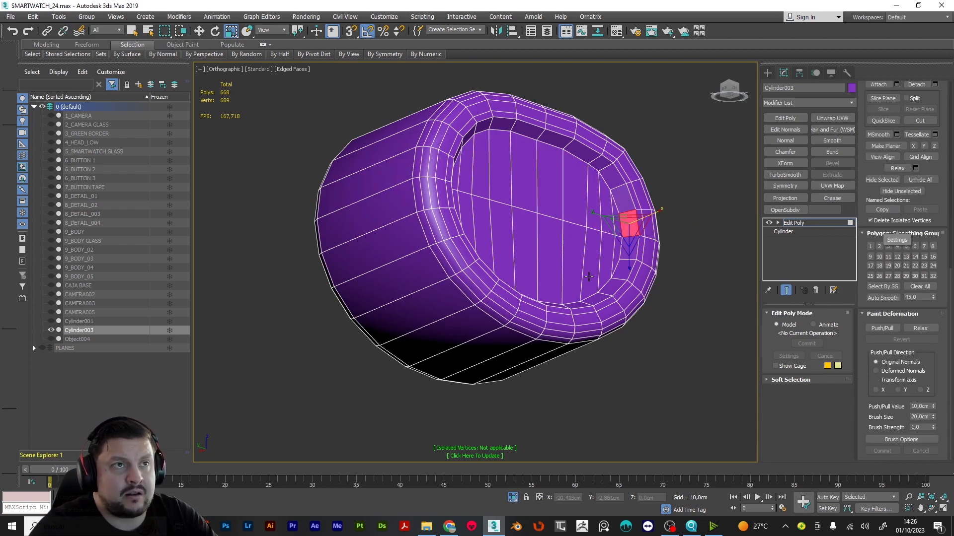
pyautogui.press('5')
pyautogui.click(625, 255)
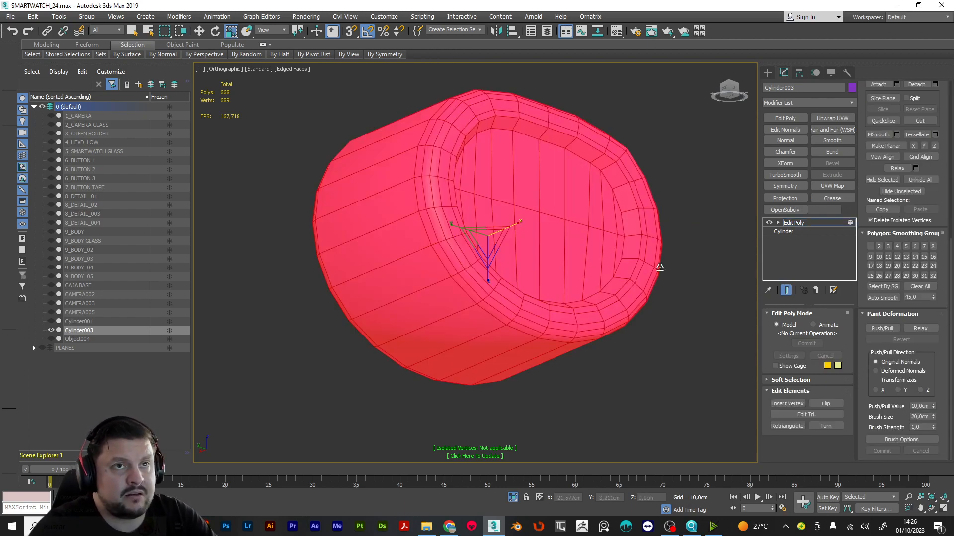
pyautogui.keyDown('alt'); pyautogui.moveTo(654, 248); pyautogui.dragTo(644, 277, button='middle'); pyautogui.keyUp('alt')
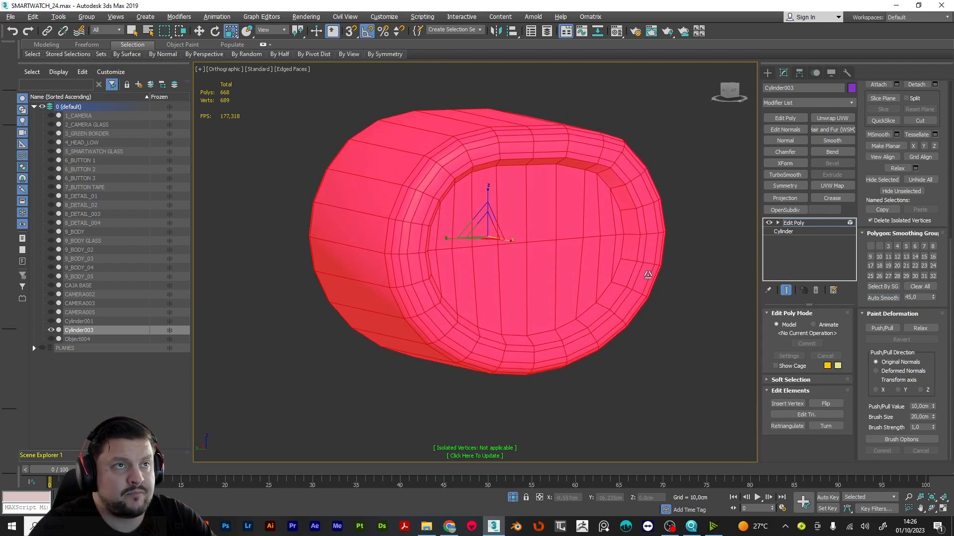
pyautogui.scroll(4, 653, 229)
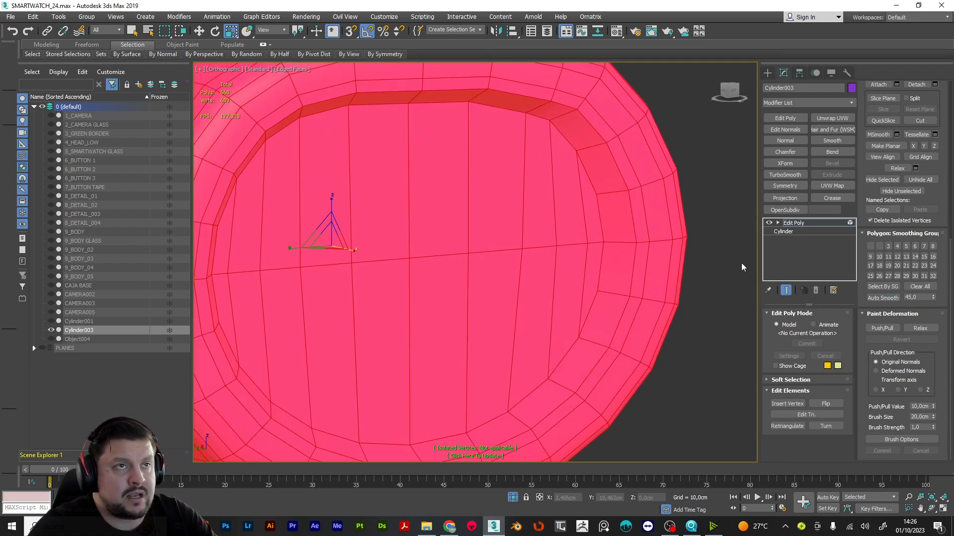
# Compare the smoothing group of a recess wall polygon with those of the adjoining floor and rim polygons.
pyautogui.press('5')
pyautogui.keyDown('alt'); pyautogui.moveTo(616, 214); pyautogui.dragTo(627, 248, button='middle'); pyautogui.keyUp('alt')
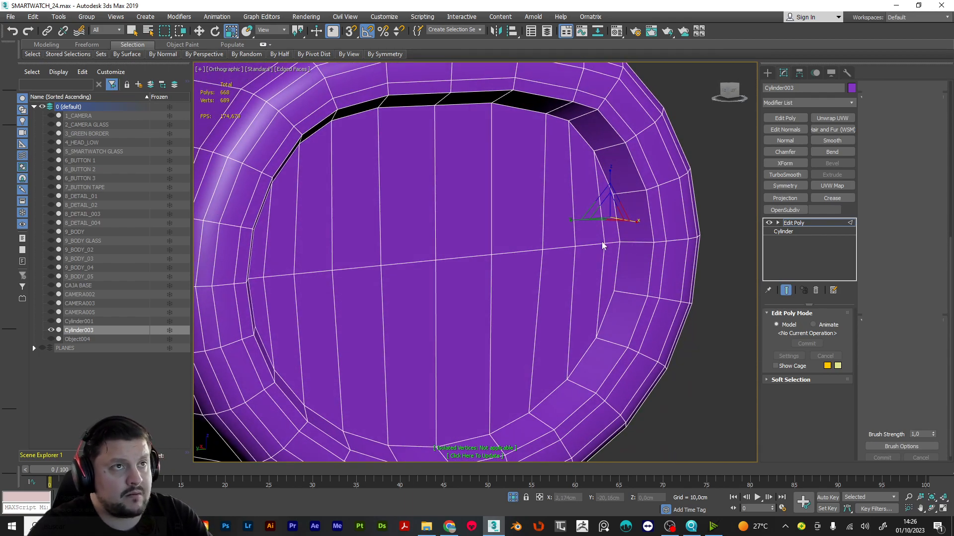
pyautogui.press('4')
pyautogui.click(636, 221)
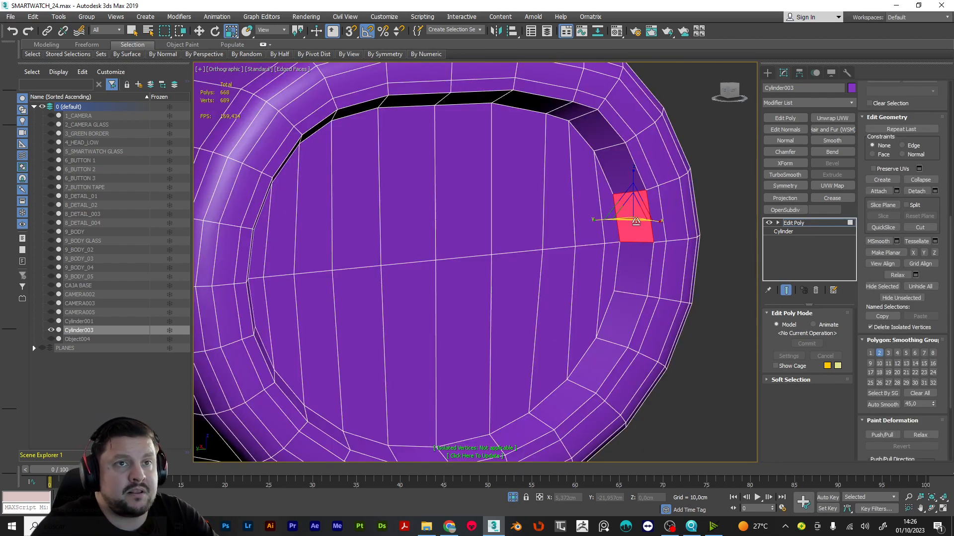
pyautogui.click(600, 221)
pyautogui.click(660, 209)
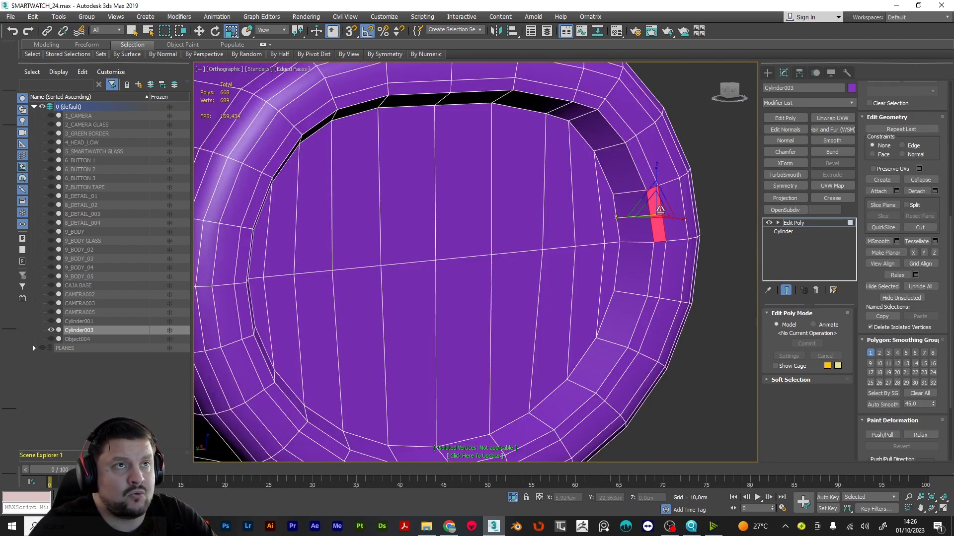
pyautogui.click(628, 216)
pyautogui.keyDown('alt'); pyautogui.moveTo(628, 216); pyautogui.dragTo(652, 290, button='middle'); pyautogui.keyUp('alt')
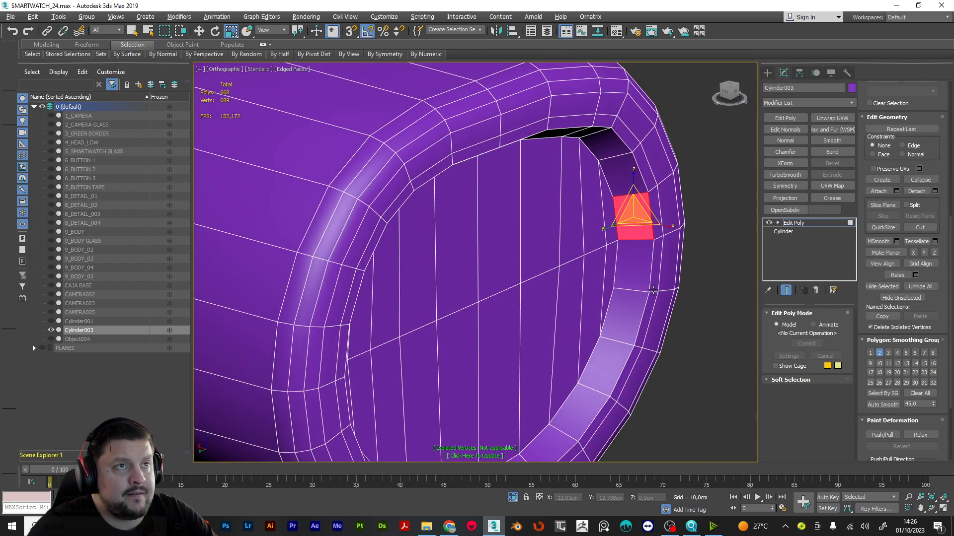
# Select all the floor polygons of the recess at one end of the cushion.
pyautogui.press('3')
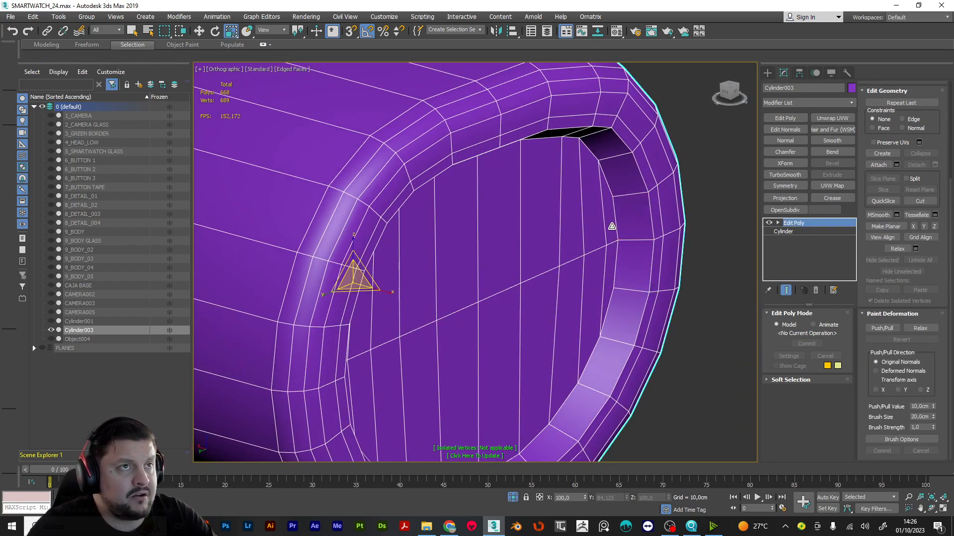
pyautogui.click(610, 226)
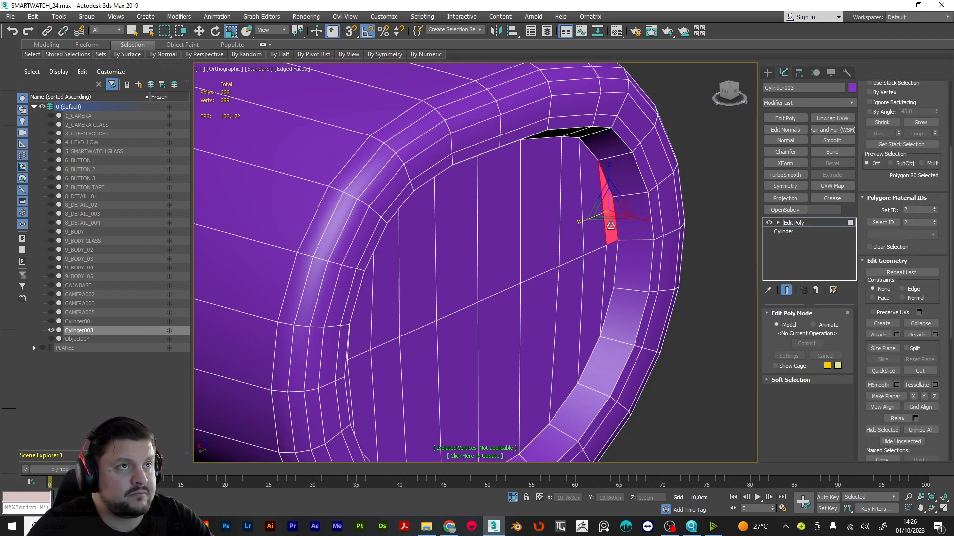
pyautogui.scroll(-3, 600, 234)
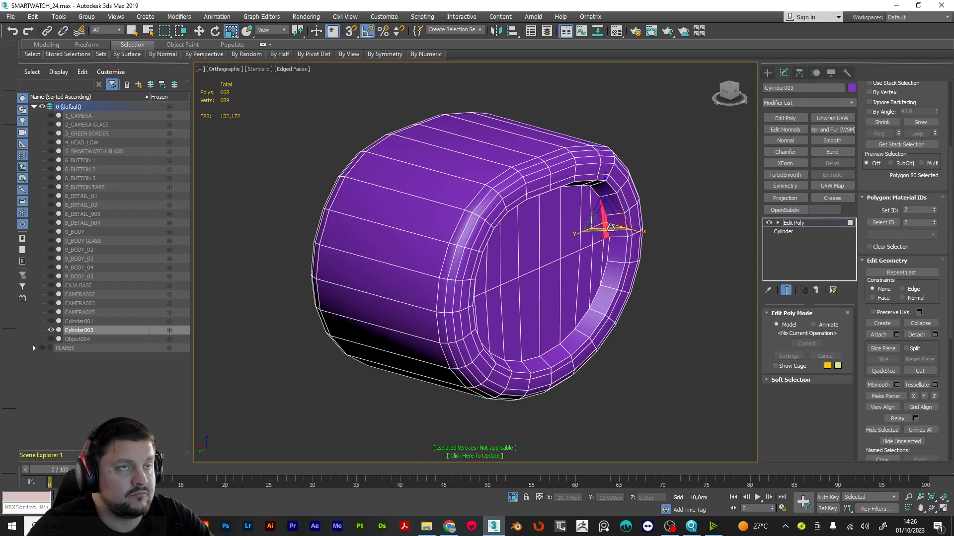
pyautogui.click(596, 233)
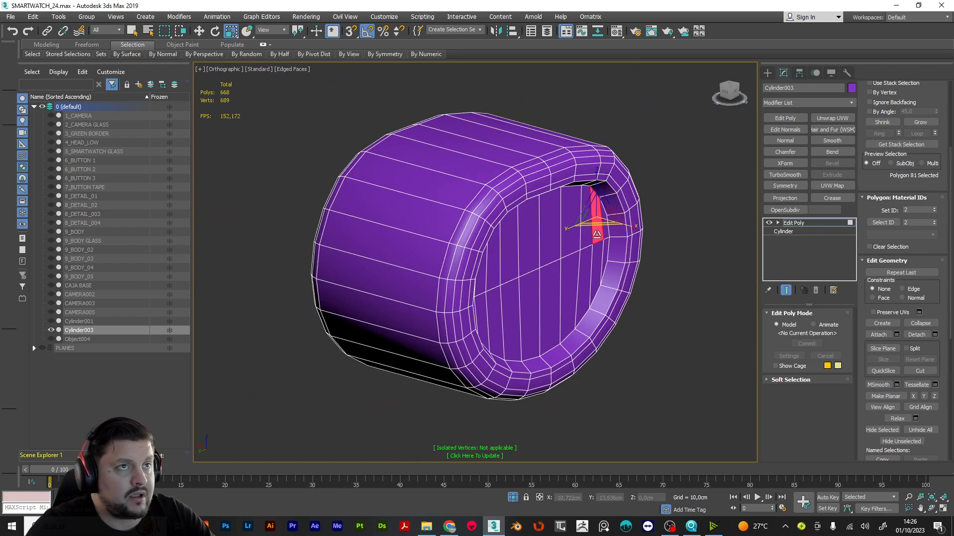
pyautogui.keyDown('ctrl'); pyautogui.click(605, 232); pyautogui.keyUp('ctrl')
pyautogui.keyDown('ctrl'); pyautogui.click(604, 250); pyautogui.keyUp('ctrl')
pyautogui.keyDown('ctrl'); pyautogui.click(600, 257); pyautogui.keyUp('ctrl')
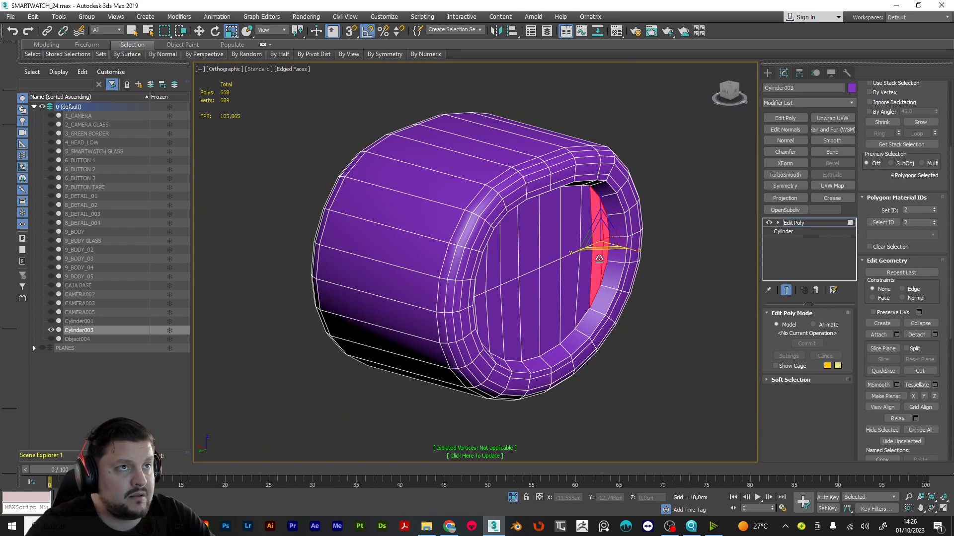
pyautogui.keyDown('ctrl'); pyautogui.click(587, 269); pyautogui.keyUp('ctrl')
pyautogui.keyDown('ctrl'); pyautogui.click(581, 229); pyautogui.keyUp('ctrl')
pyautogui.keyDown('ctrl'); pyautogui.click(572, 236); pyautogui.keyUp('ctrl')
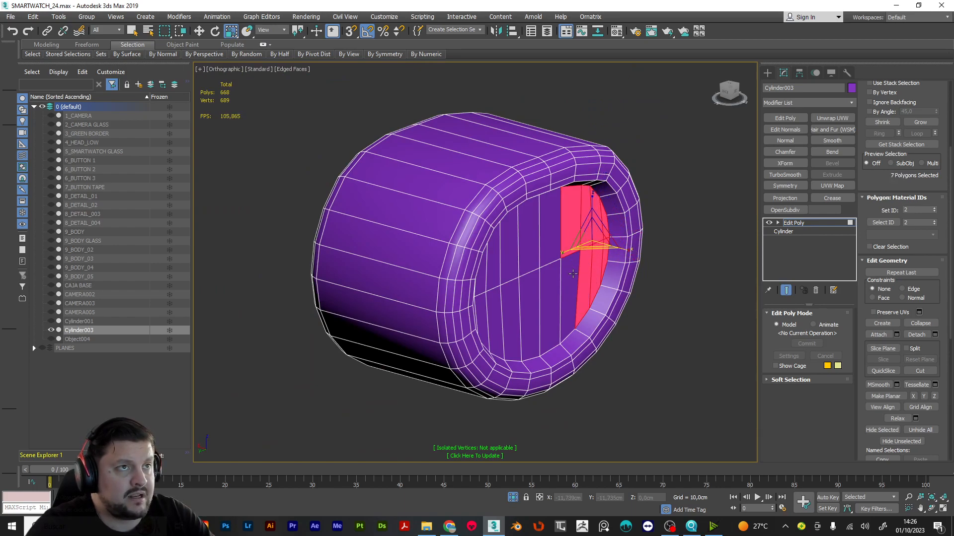
pyautogui.keyDown('ctrl'); pyautogui.click(571, 278); pyautogui.keyUp('ctrl')
pyautogui.keyDown('ctrl'); pyautogui.click(536, 244); pyautogui.keyUp('ctrl')
pyautogui.keyDown('ctrl'); pyautogui.click(548, 251); pyautogui.keyUp('ctrl')
pyautogui.keyDown('ctrl'); pyautogui.click(556, 288); pyautogui.keyUp('ctrl')
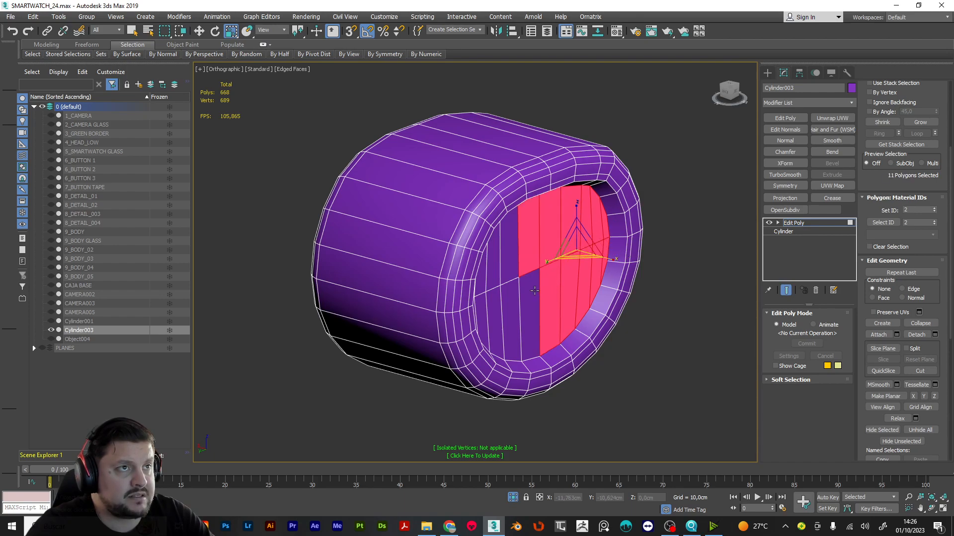
pyautogui.keyDown('ctrl'); pyautogui.click(535, 290); pyautogui.keyUp('ctrl')
pyautogui.keyDown('ctrl'); pyautogui.click(509, 268); pyautogui.keyUp('ctrl')
pyautogui.keyDown('ctrl'); pyautogui.click(510, 294); pyautogui.keyUp('ctrl')
pyautogui.keyDown('ctrl'); pyautogui.click(499, 275); pyautogui.keyUp('ctrl')
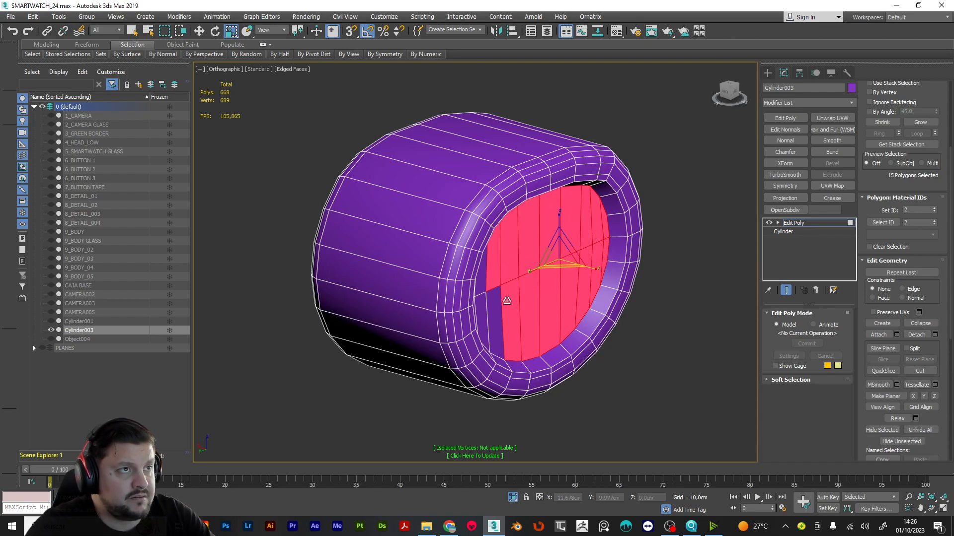
pyautogui.keyDown('ctrl'); pyautogui.click(495, 303); pyautogui.keyUp('ctrl')
pyautogui.keyDown('ctrl'); pyautogui.click(485, 294); pyautogui.keyUp('ctrl')
pyautogui.keyDown('ctrl'); pyautogui.click(485, 301); pyautogui.keyUp('ctrl')
# Add all the floor polygons of the recess at the cushion's opposite end to the selection.
pyautogui.keyDown('alt'); pyautogui.moveTo(484, 301); pyautogui.dragTo(585, 243, button='middle'); pyautogui.keyUp('alt')
pyautogui.scroll(4, 585, 244)
pyautogui.keyDown('alt'); pyautogui.moveTo(458, 326); pyautogui.dragTo(510, 214, button='middle'); pyautogui.keyUp('alt')
pyautogui.keyDown('ctrl'); pyautogui.click(284, 255); pyautogui.keyUp('ctrl')
pyautogui.keyDown('ctrl'); pyautogui.click(279, 307); pyautogui.keyUp('ctrl')
pyautogui.keyDown('ctrl'); pyautogui.click(292, 259); pyautogui.keyUp('ctrl')
pyautogui.keyDown('ctrl'); pyautogui.click(316, 257); pyautogui.keyUp('ctrl')
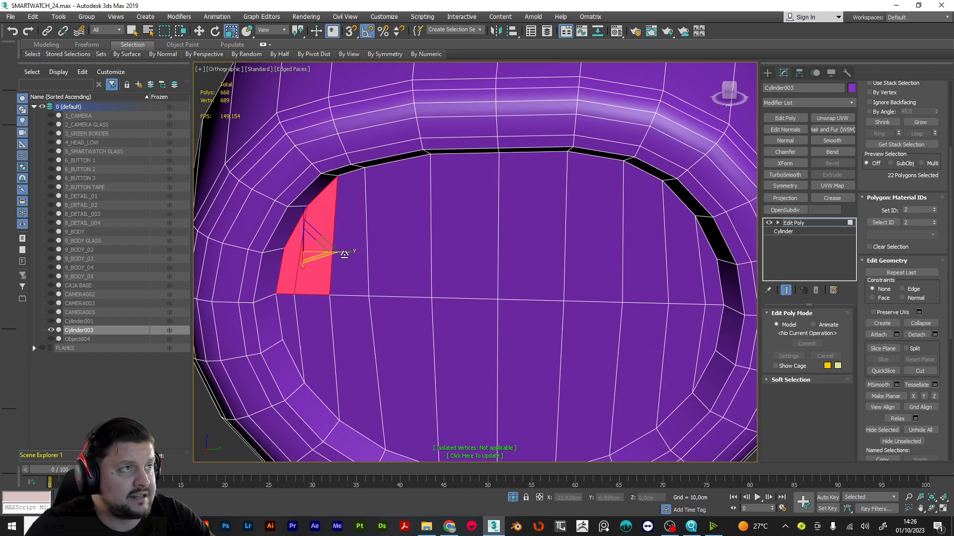
pyautogui.keyDown('ctrl'); pyautogui.click(354, 254); pyautogui.keyUp('ctrl')
pyautogui.keyDown('ctrl'); pyautogui.click(401, 245); pyautogui.keyUp('ctrl')
pyautogui.keyDown('ctrl'); pyautogui.click(469, 232); pyautogui.keyUp('ctrl')
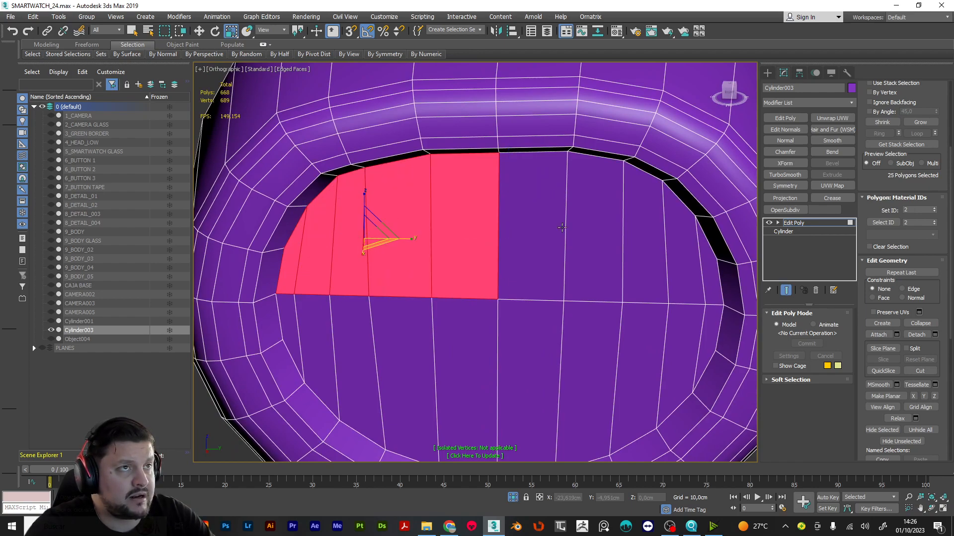
pyautogui.keyDown('ctrl'); pyautogui.click(561, 228); pyautogui.keyUp('ctrl')
pyautogui.keyDown('ctrl'); pyautogui.click(598, 234); pyautogui.keyUp('ctrl')
pyautogui.keyDown('ctrl'); pyautogui.click(660, 241); pyautogui.keyUp('ctrl')
pyautogui.keyDown('ctrl'); pyautogui.click(675, 243); pyautogui.keyUp('ctrl')
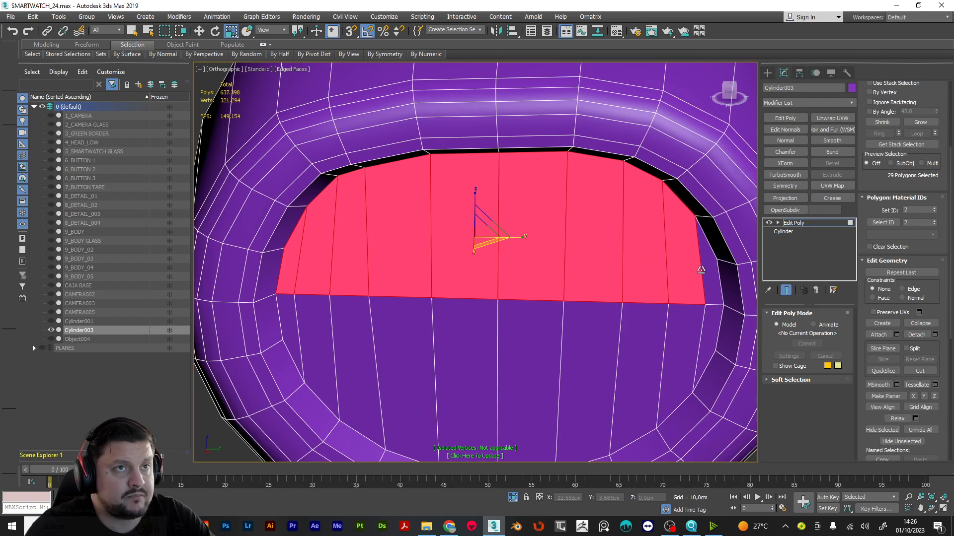
pyautogui.keyDown('ctrl'); pyautogui.click(708, 283); pyautogui.keyUp('ctrl')
pyautogui.keyDown('ctrl'); pyautogui.click(714, 334); pyautogui.keyUp('ctrl')
pyautogui.keyDown('ctrl'); pyautogui.click(688, 337); pyautogui.keyUp('ctrl')
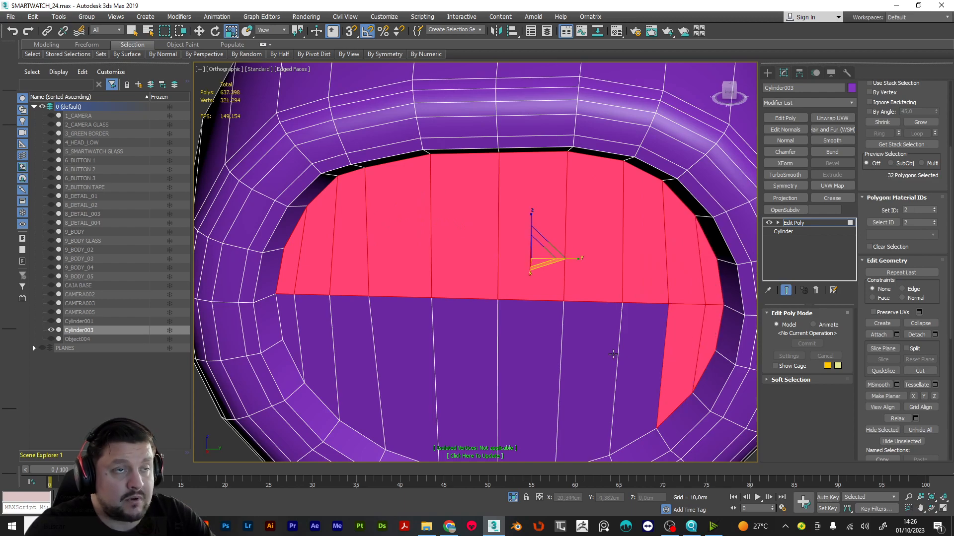
pyautogui.keyDown('ctrl'); pyautogui.click(613, 355); pyautogui.keyUp('ctrl')
pyautogui.keyDown('ctrl'); pyautogui.click(626, 356); pyautogui.keyUp('ctrl')
pyautogui.keyDown('ctrl'); pyautogui.click(537, 347); pyautogui.keyUp('ctrl')
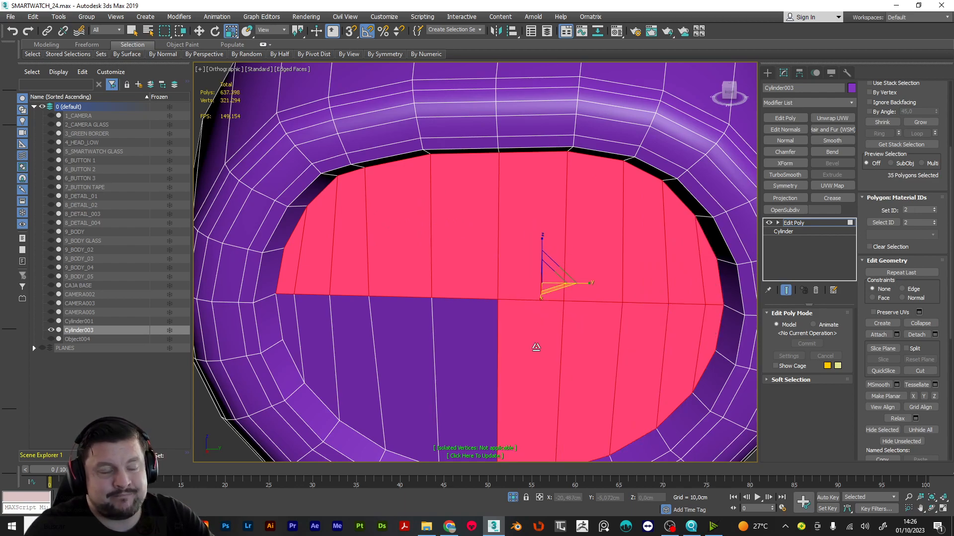
pyautogui.keyDown('ctrl'); pyautogui.click(495, 339); pyautogui.keyUp('ctrl')
pyautogui.keyDown('ctrl'); pyautogui.click(414, 336); pyautogui.keyUp('ctrl')
pyautogui.keyDown('ctrl'); pyautogui.click(365, 326); pyautogui.keyUp('ctrl')
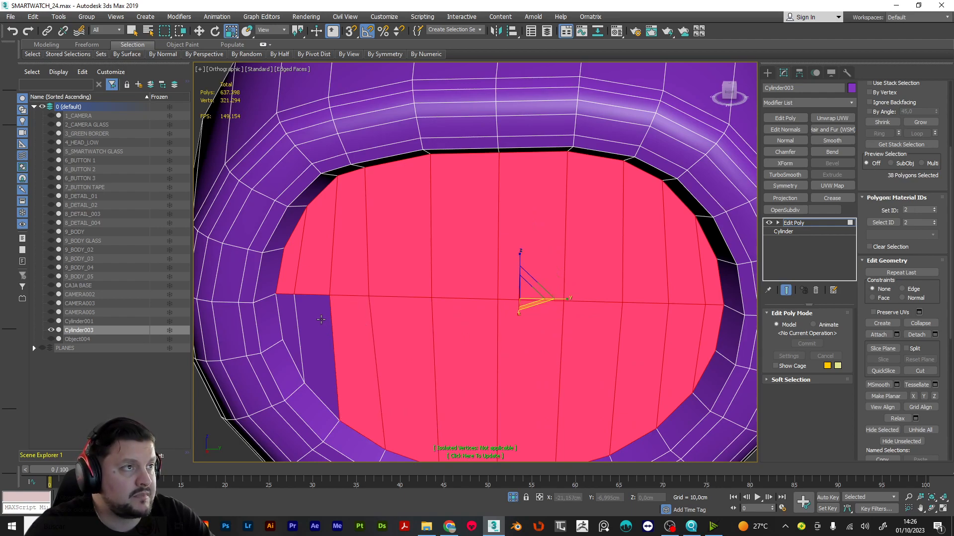
pyautogui.keyDown('ctrl'); pyautogui.click(300, 316); pyautogui.keyUp('ctrl')
pyautogui.keyDown('ctrl'); pyautogui.click(290, 318); pyautogui.keyUp('ctrl')
# Inset the selected floor polygons of both recesses slightly, leaving a narrow border ring around each floor.
pyautogui.scroll(-5, 464, 288)
pyautogui.moveTo(497, 278)
pyautogui.keyDown('alt'); pyautogui.mouseDown(button='middle')
pyautogui.moveTo(545, 249)
pyautogui.moveTo(539, 300)
pyautogui.moveTo(532, 263)
pyautogui.moveTo(506, 274)
pyautogui.mouseUp(button='middle'); pyautogui.keyUp('alt')
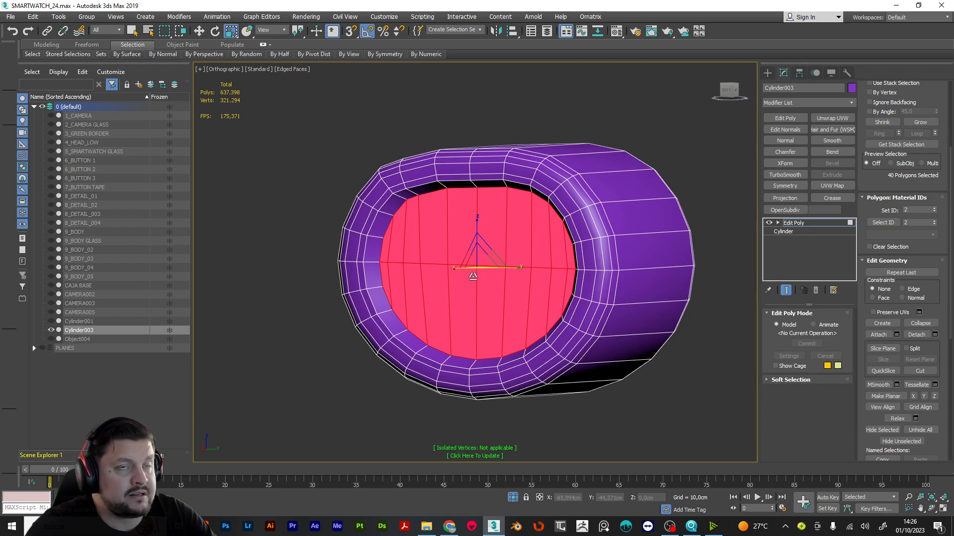
pyautogui.scroll(3, 506, 273)
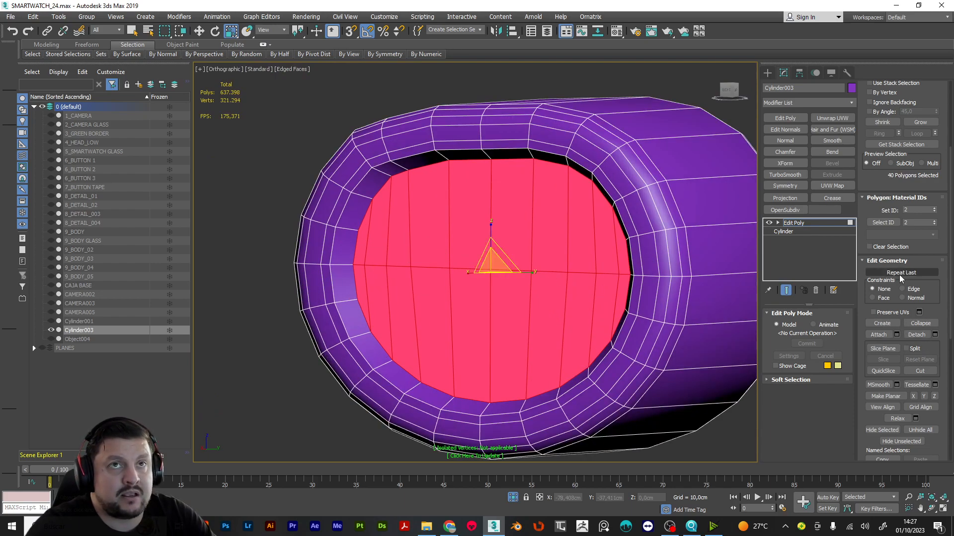
pyautogui.scroll(3, 899, 276)
pyautogui.click(917, 122)
pyautogui.moveTo(499, 267); pyautogui.dragTo(506, 274)
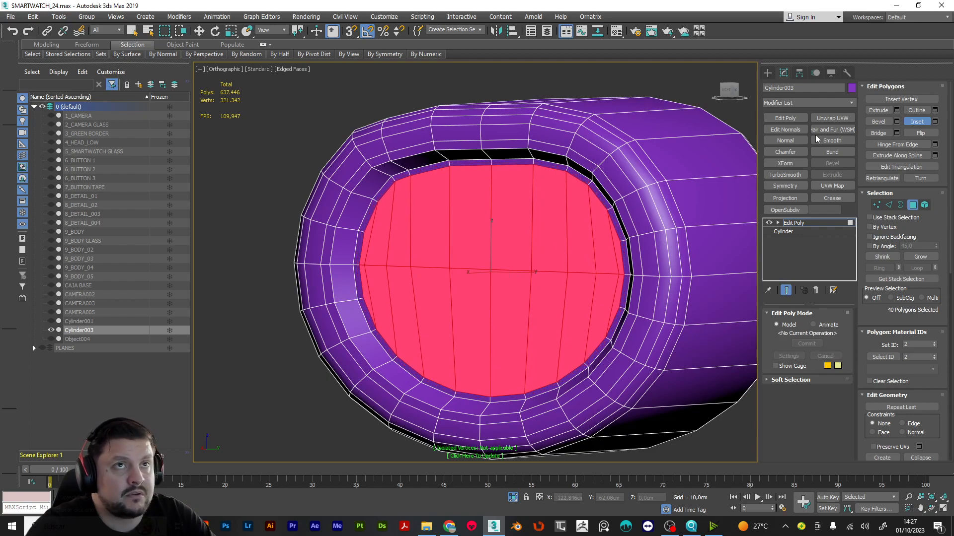
# Extrude the selected floor polygons of both recesses slightly inward, sinking each floor below its border ring.
pyautogui.click(878, 110)
pyautogui.moveTo(566, 252); pyautogui.dragTo(525, 265)
pyautogui.rightClick(525, 265)
pyautogui.keyDown('alt'); pyautogui.moveTo(525, 265); pyautogui.dragTo(614, 280, button='middle'); pyautogui.keyUp('alt')
pyautogui.moveTo(608, 275); pyautogui.dragTo(614, 277)
pyautogui.moveTo(674, 274)
pyautogui.keyDown('alt'); pyautogui.mouseDown(button='middle')
pyautogui.moveTo(666, 238)
pyautogui.moveTo(630, 260)
pyautogui.moveTo(671, 269)
pyautogui.mouseUp(button='middle'); pyautogui.keyUp('alt')
pyautogui.press('6')
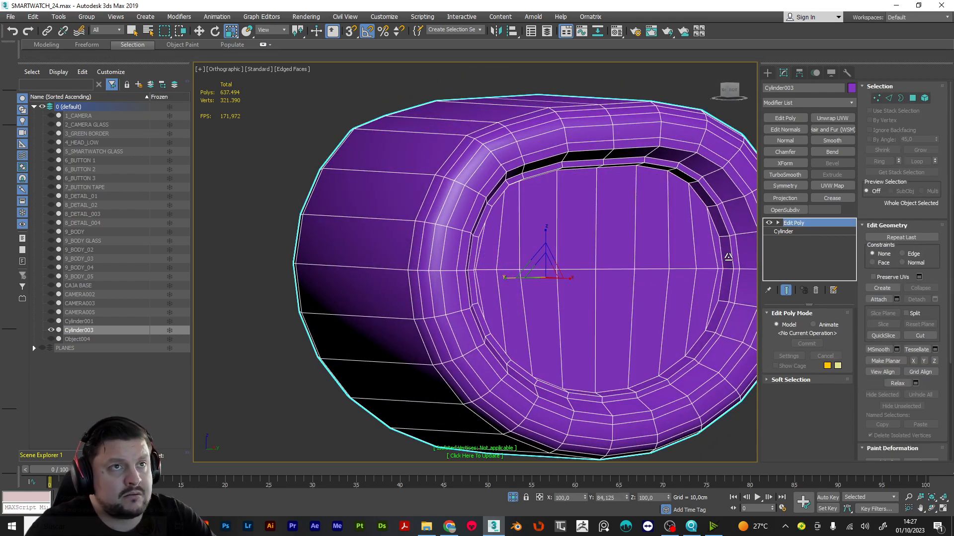
# Auto-smooth all polygons of the cushion with a 45 degree threshold.
pyautogui.press('4')
pyautogui.hotkey('ctrl', 'a')
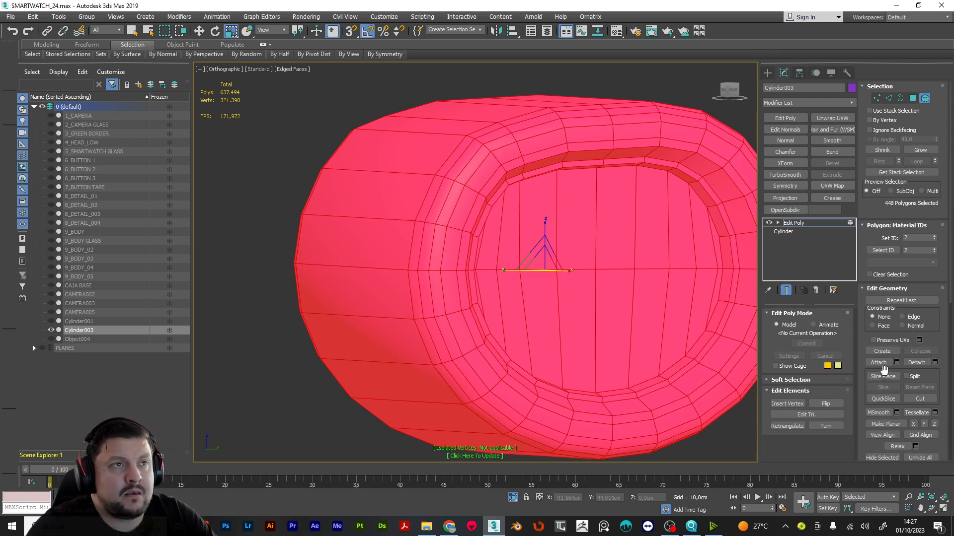
pyautogui.scroll(-5, 882, 367)
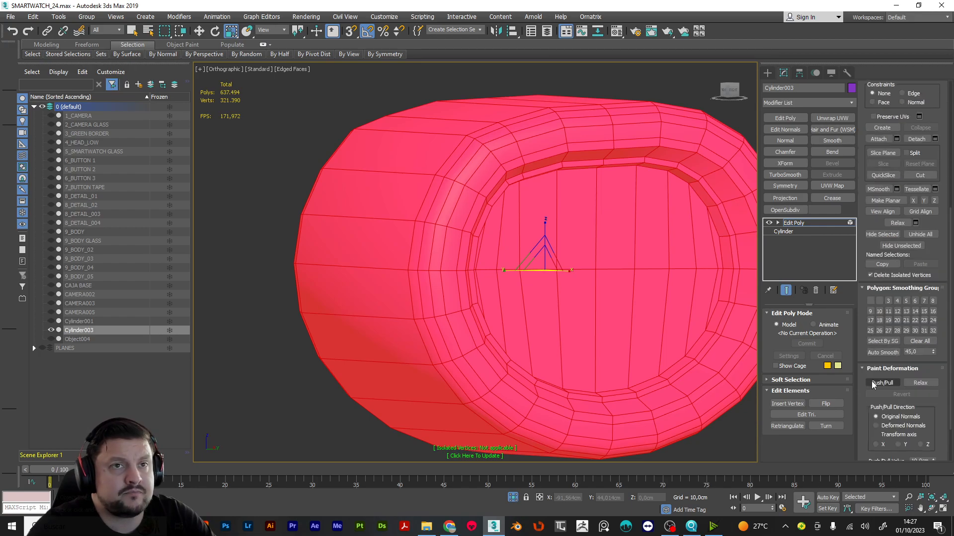
pyautogui.click(884, 353)
pyautogui.click(853, 221)
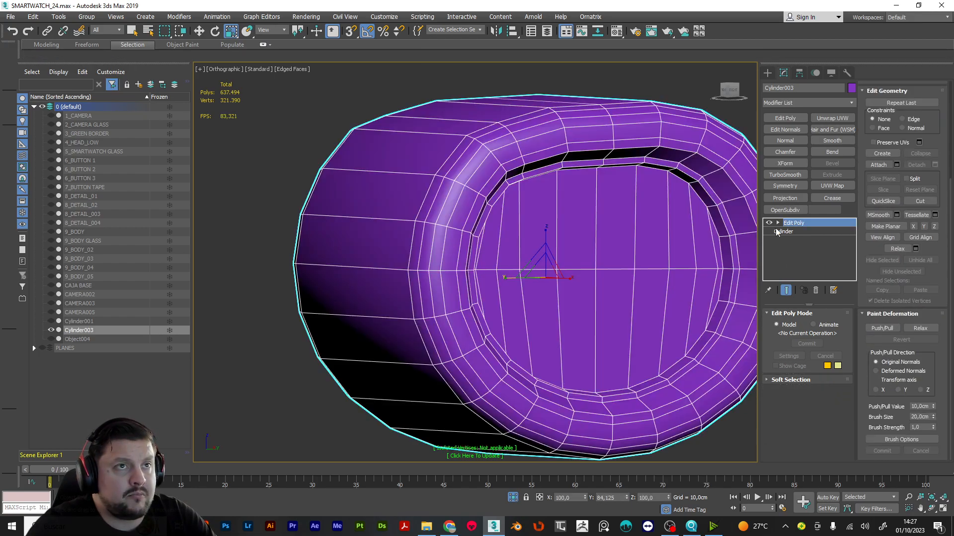
# Remove the full edge loop running around the rim beside the recess opening at one end of the cushion.
pyautogui.keyDown('alt'); pyautogui.moveTo(728, 234); pyautogui.dragTo(537, 239, button='middle'); pyautogui.keyUp('alt')
pyautogui.press('2')
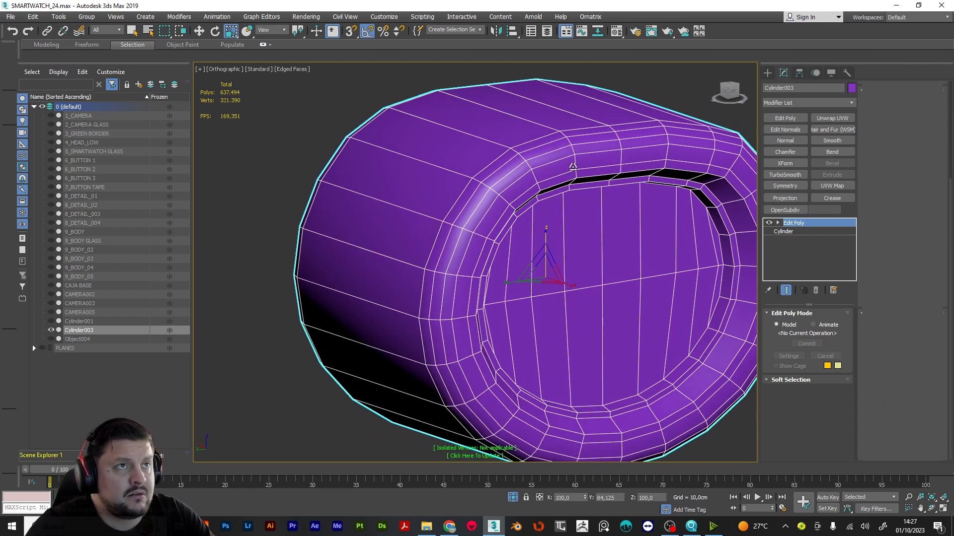
pyautogui.click(479, 255)
pyautogui.doubleClick(602, 166)
pyautogui.keyDown('alt'); pyautogui.moveTo(602, 166); pyautogui.dragTo(666, 197, button='middle'); pyautogui.keyUp('alt')
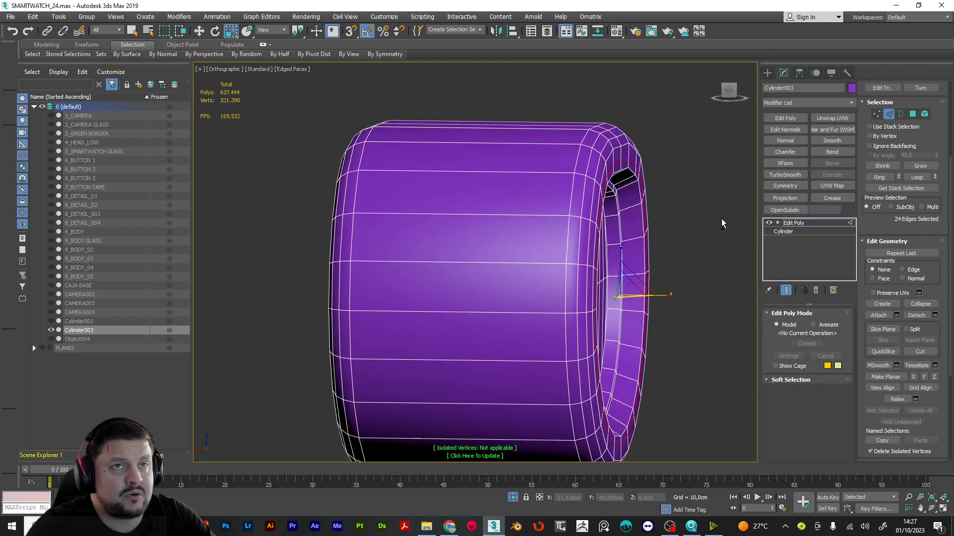
pyautogui.scroll(3, 917, 267)
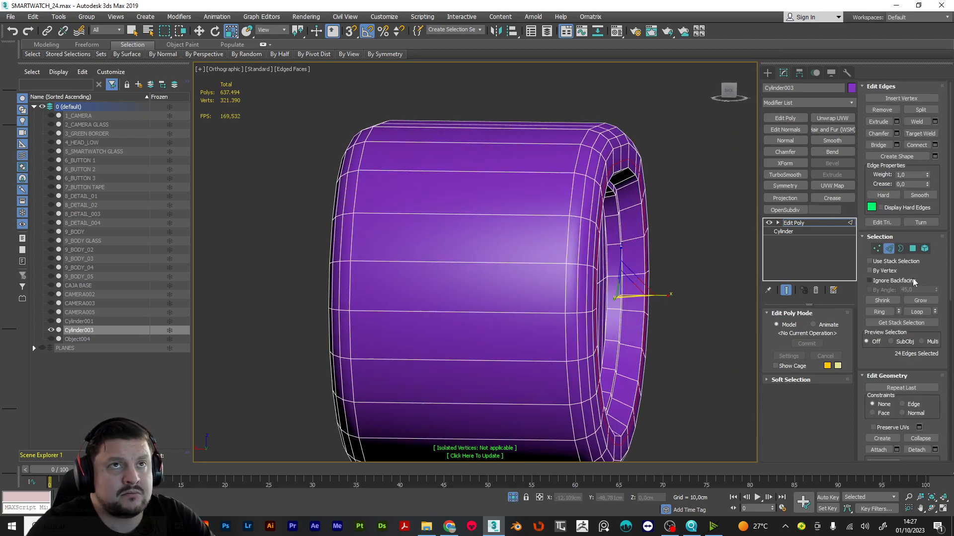
pyautogui.click(882, 110)
pyautogui.keyDown('alt'); pyautogui.moveTo(752, 172); pyautogui.dragTo(497, 221, button='middle'); pyautogui.keyUp('alt')
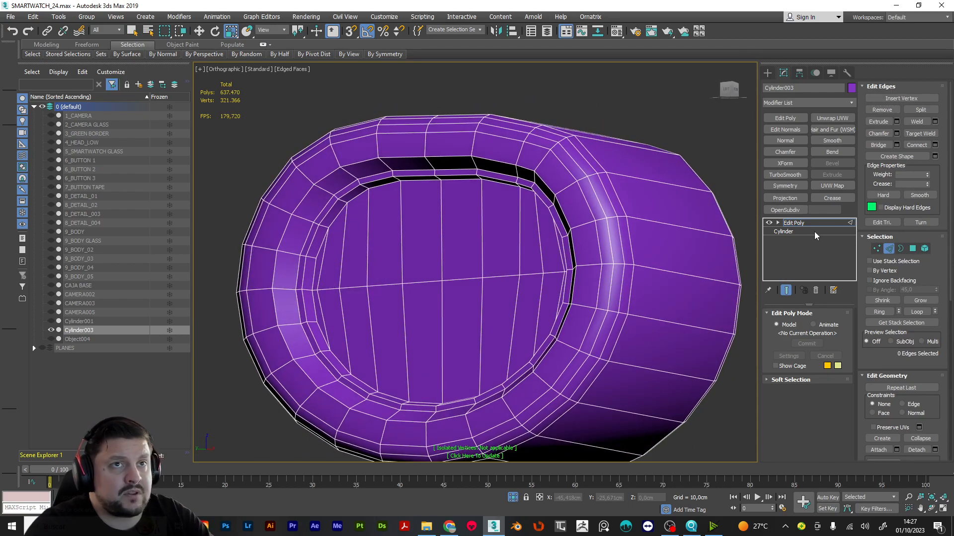
pyautogui.click(853, 223)
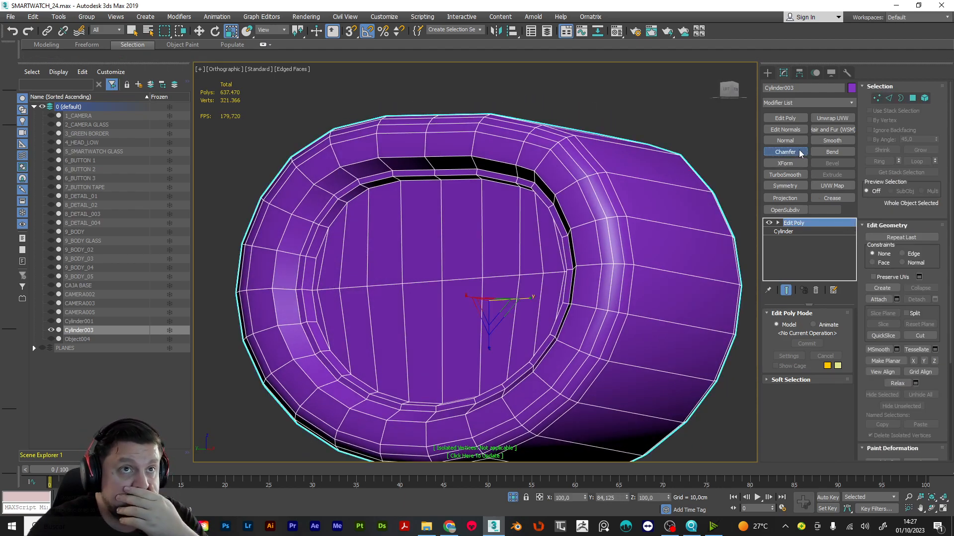
# Add a Chamfer modifier restricted to unsmoothed edges, with an amount of 0.06 cm and a tension of 0.
pyautogui.click(798, 151)
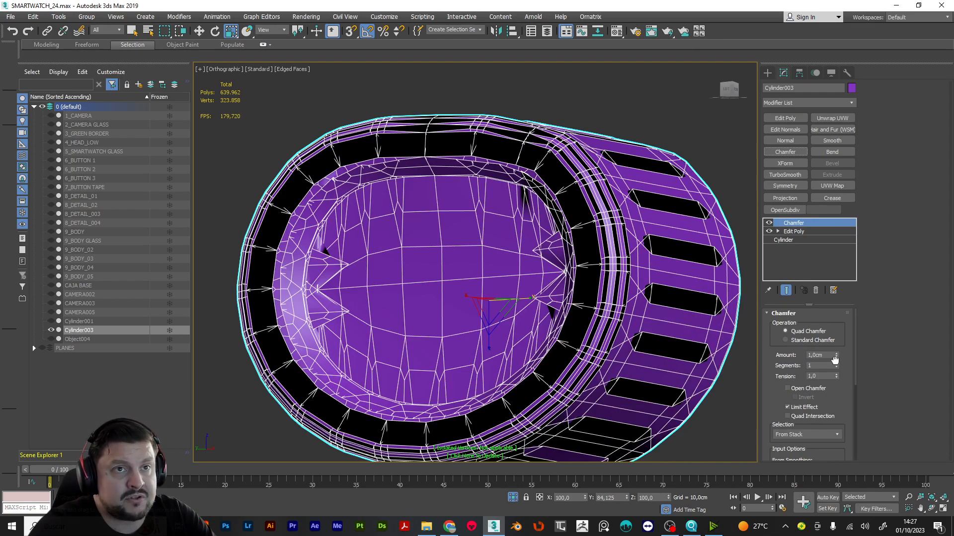
pyautogui.moveTo(837, 356); pyautogui.dragTo(850, 456)
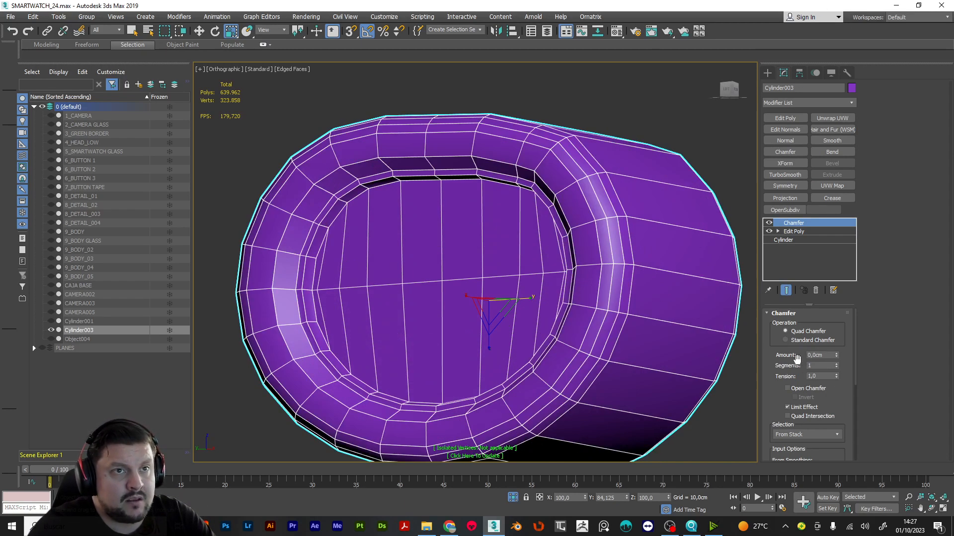
pyautogui.moveTo(837, 378); pyautogui.dragTo(839, 438)
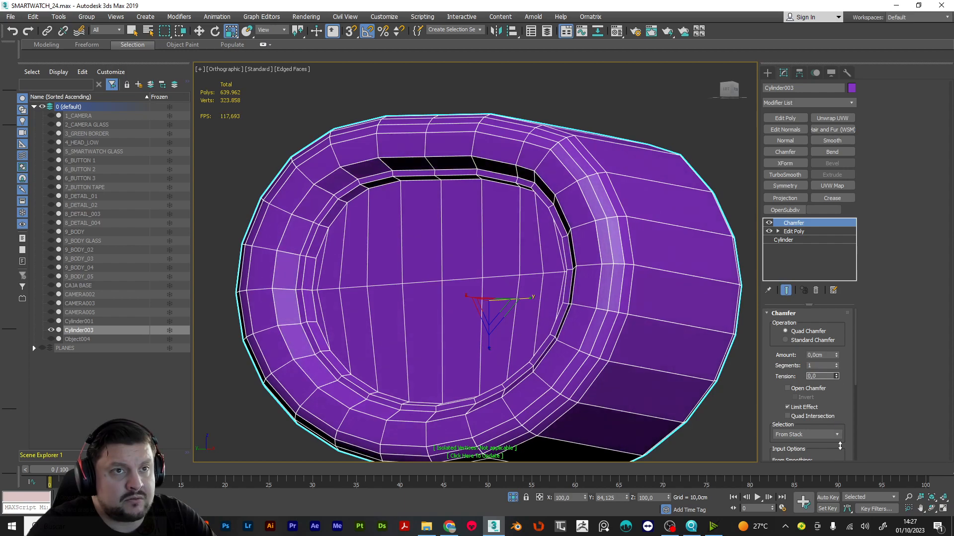
pyautogui.scroll(-3, 854, 396)
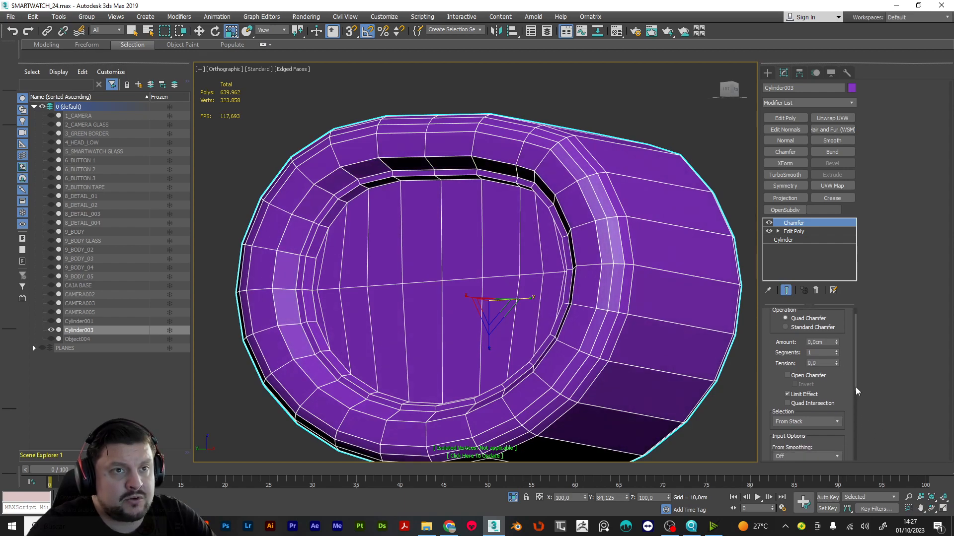
pyautogui.click(837, 412)
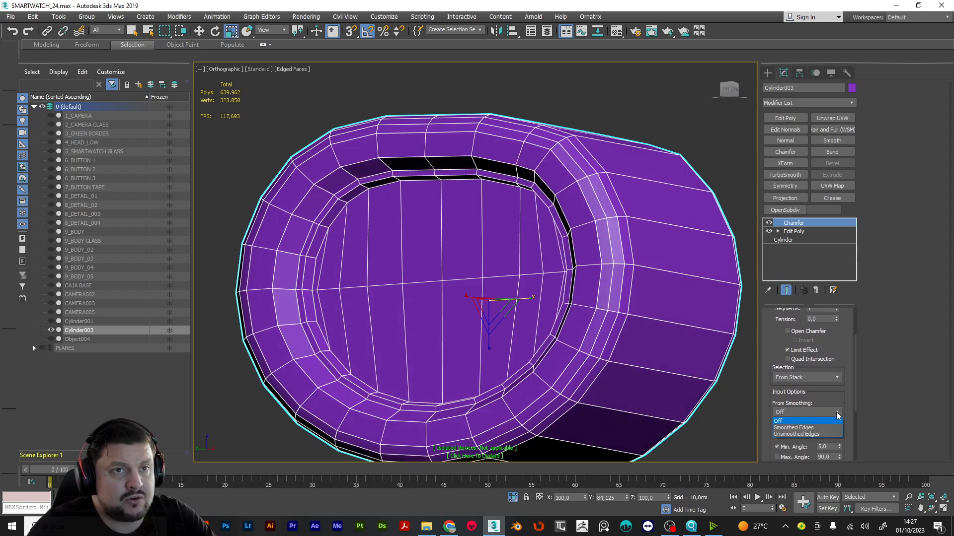
pyautogui.click(813, 435)
pyautogui.scroll(1, 838, 353)
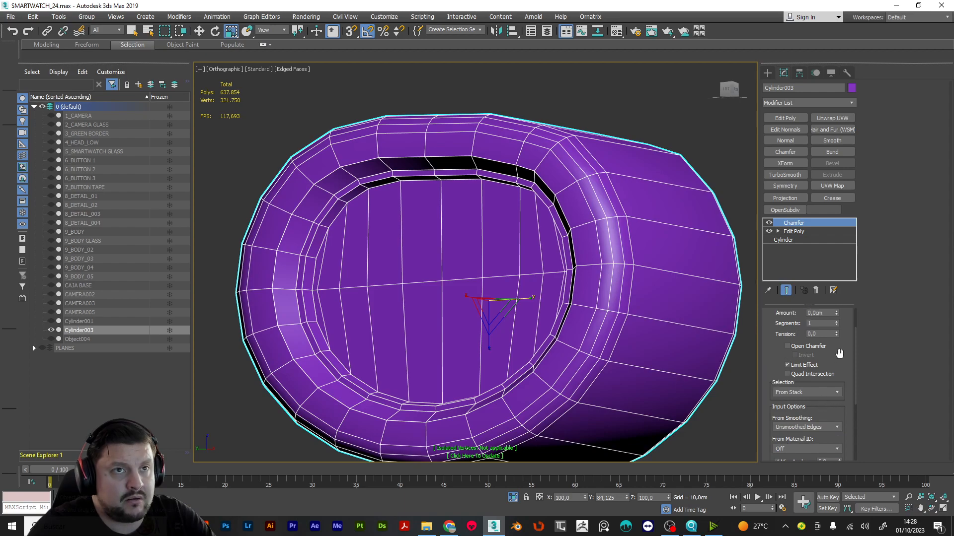
pyautogui.moveTo(855, 356); pyautogui.dragTo(837, 346)
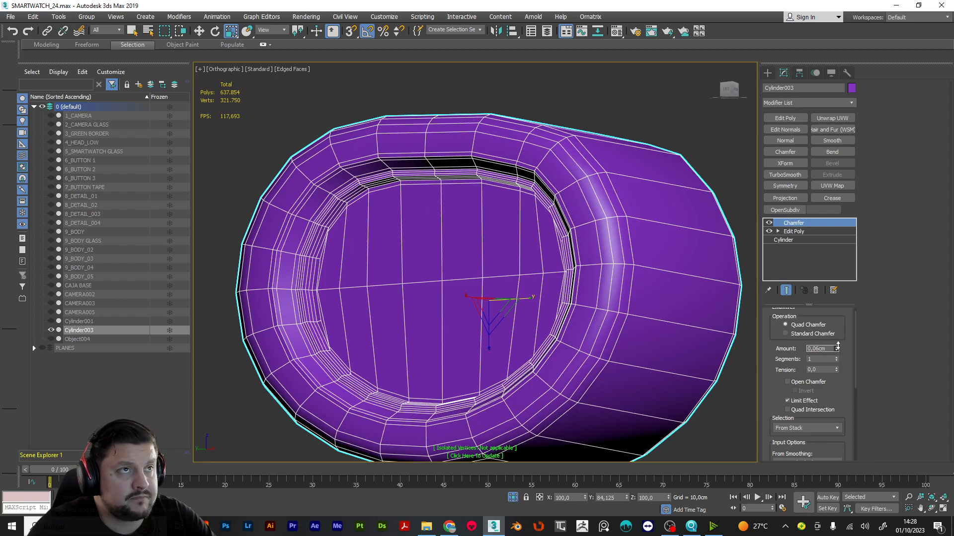
# Add a TurboSmooth modifier above the Chamfer and set it to 2 iterations.
pyautogui.keyDown('alt'); pyautogui.moveTo(615, 308); pyautogui.dragTo(635, 301, button='middle'); pyautogui.keyUp('alt')
pyautogui.scroll(10, 631, 250)
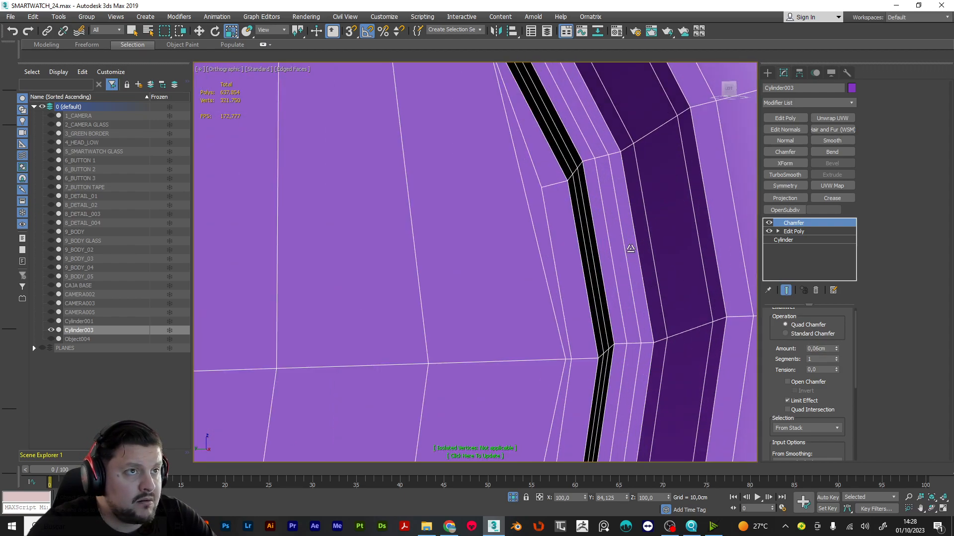
pyautogui.scroll(-8, 631, 250)
pyautogui.keyDown('alt'); pyautogui.moveTo(631, 250); pyautogui.dragTo(660, 297, button='middle'); pyautogui.keyUp('alt')
pyautogui.scroll(5, 673, 176)
pyautogui.scroll(-5, 650, 185)
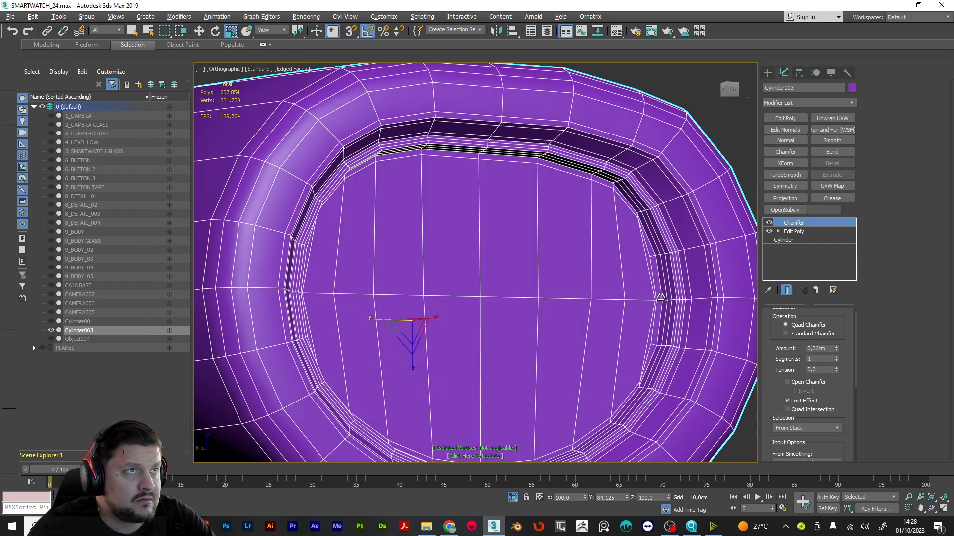
pyautogui.click(793, 174)
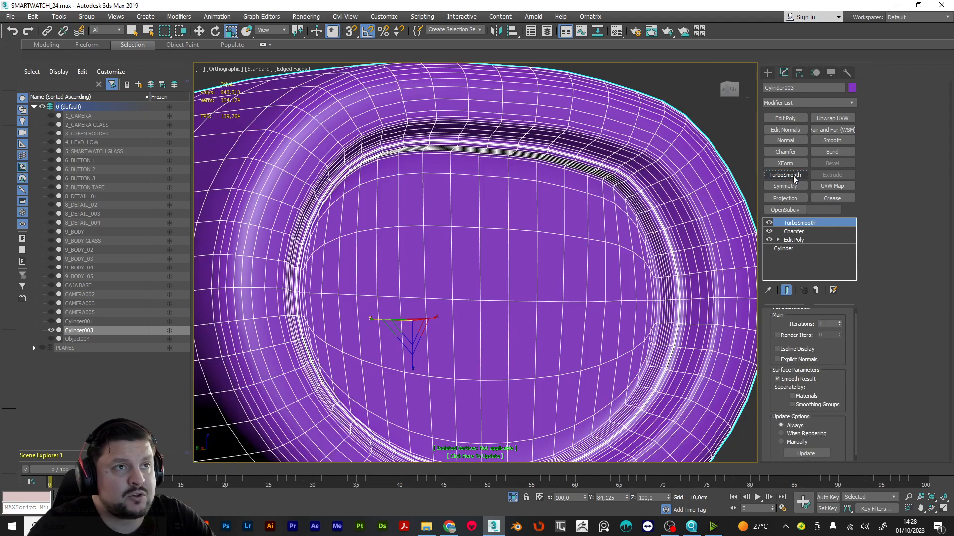
pyautogui.click(839, 322)
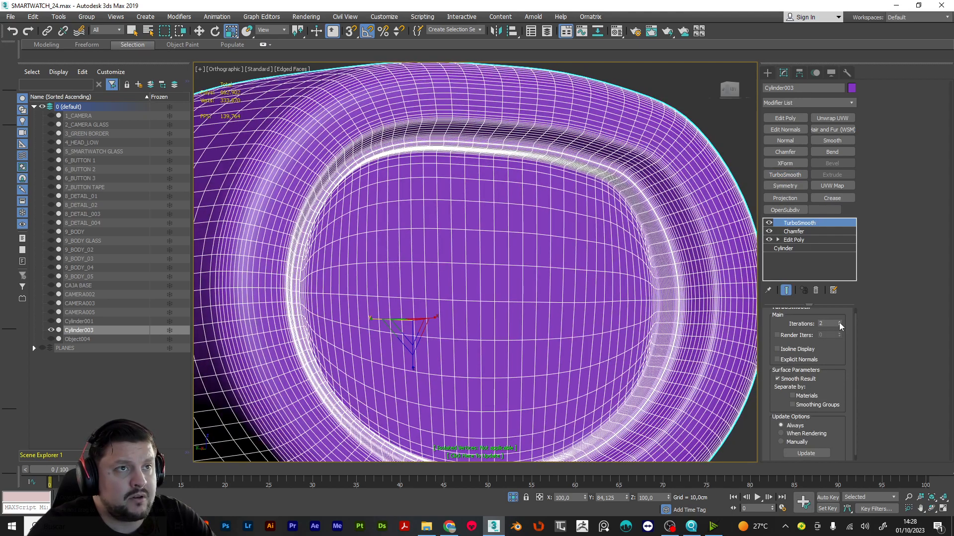
# Examine the edge flow around the recess floor and wall with TurboSmooth switched on and off.
pyautogui.keyDown('alt'); pyautogui.moveTo(618, 266); pyautogui.dragTo(583, 169, button='middle'); pyautogui.keyUp('alt')
pyautogui.scroll(5, 594, 144)
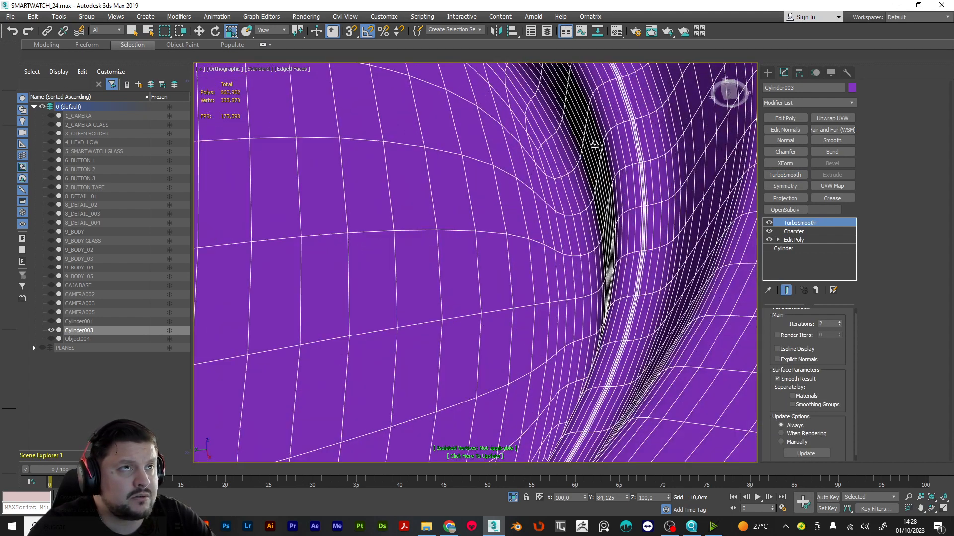
pyautogui.keyDown('alt'); pyautogui.moveTo(655, 178); pyautogui.dragTo(638, 191, button='middle'); pyautogui.keyUp('alt')
pyautogui.scroll(-5, 638, 190)
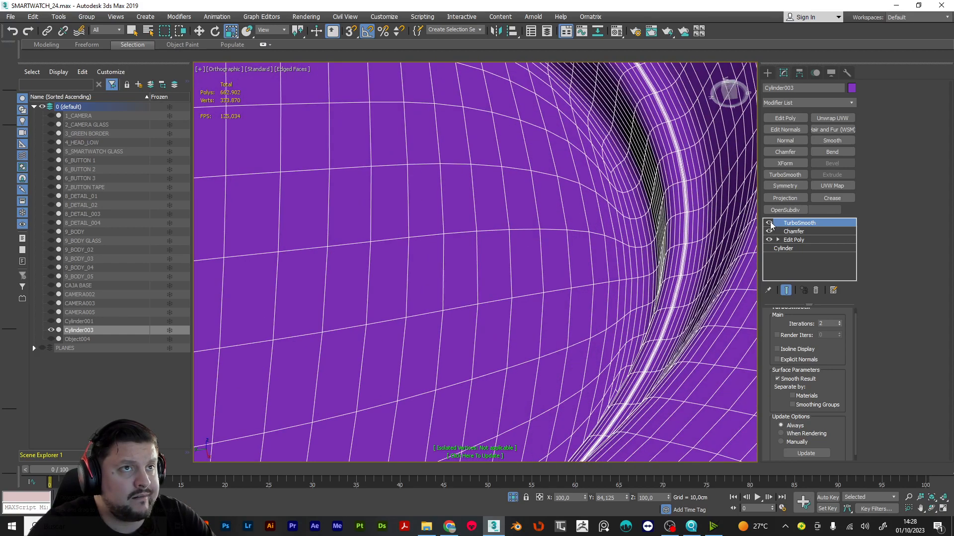
pyautogui.click(770, 223)
pyautogui.scroll(5, 690, 195)
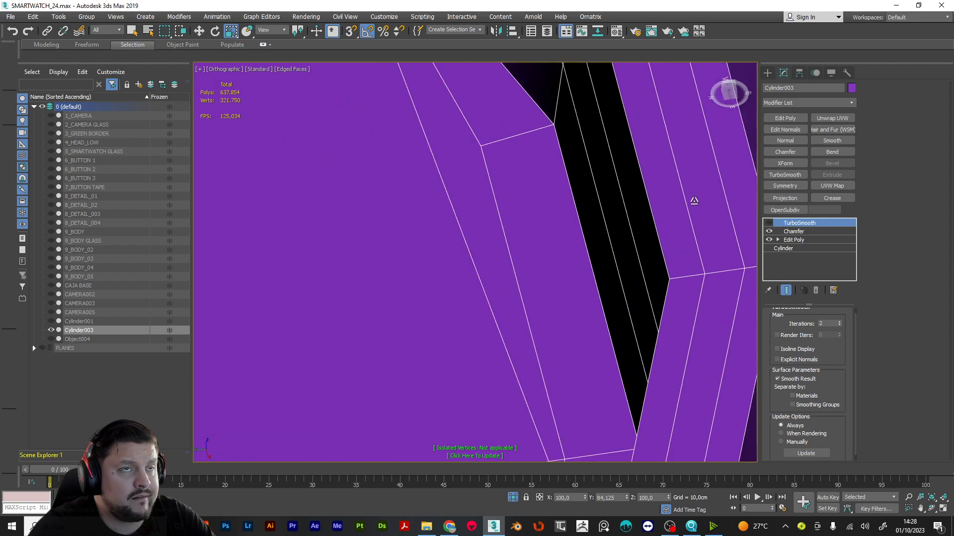
pyautogui.scroll(-2, 728, 235)
pyautogui.scroll(-6, 727, 235)
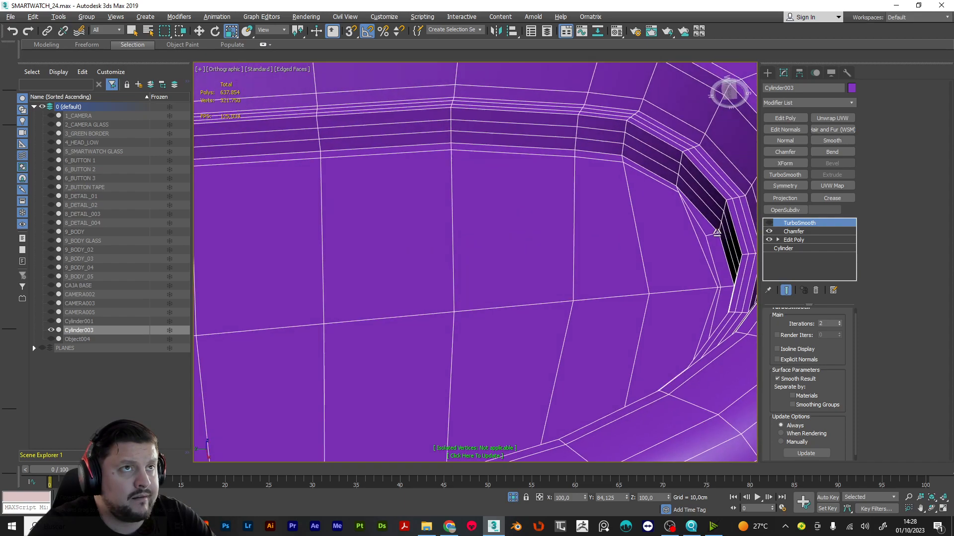
pyautogui.scroll(-1, 721, 227)
pyautogui.moveTo(723, 231); pyautogui.dragTo(529, 206, button='middle')
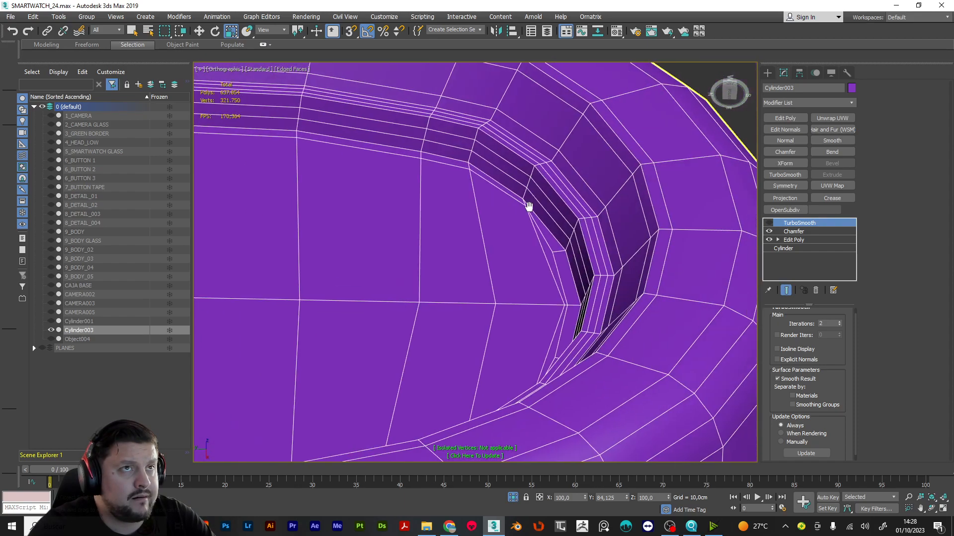
pyautogui.click(769, 224)
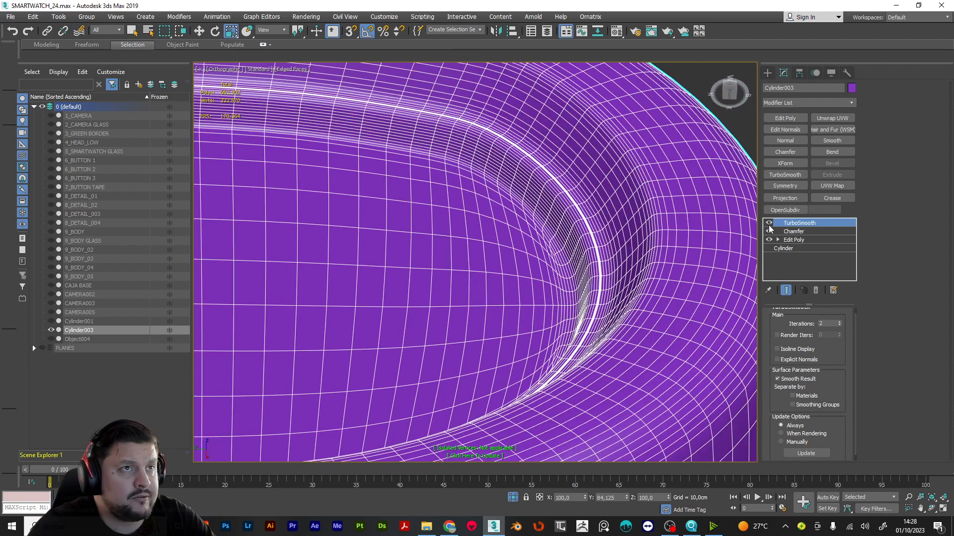
pyautogui.click(769, 224)
pyautogui.click(769, 224)
pyautogui.click(768, 224)
# Set the Chamfer modifier's amount to 0.03 cm.
pyautogui.click(792, 231)
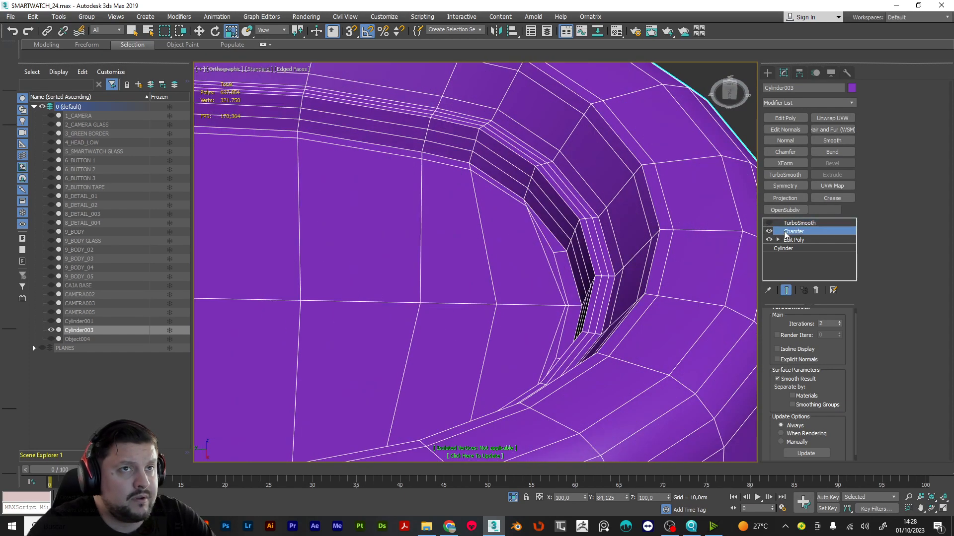
pyautogui.click(836, 350)
pyautogui.click(837, 351)
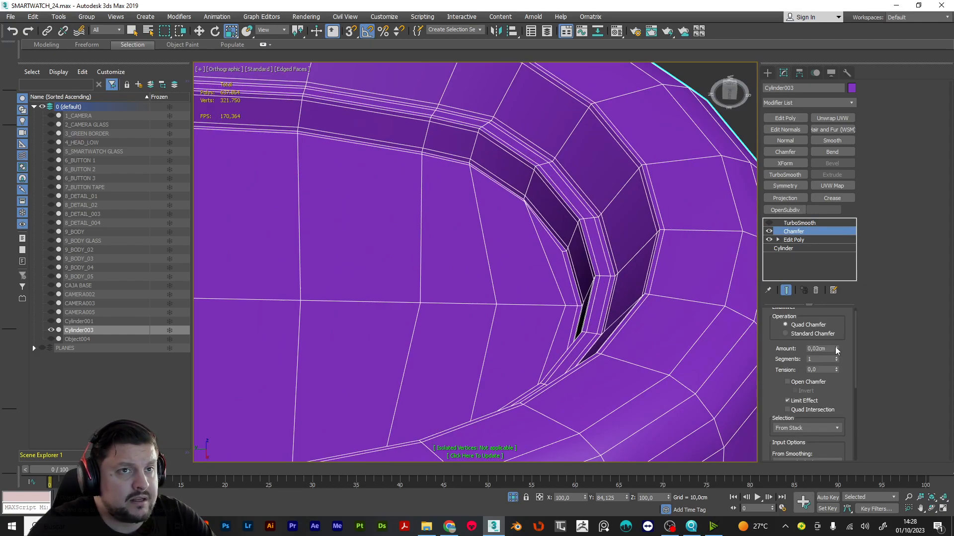
pyautogui.click(835, 347)
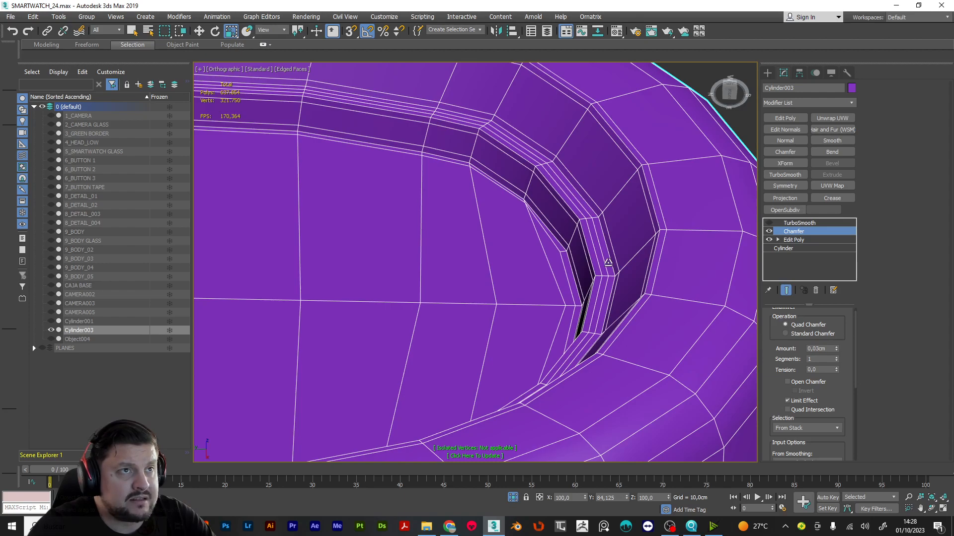
# Inspect the whole cushion with TurboSmooth temporarily enabled to judge how the chamfered recess edges look.
pyautogui.click(769, 223)
pyautogui.scroll(-3, 714, 244)
pyautogui.keyDown('alt'); pyautogui.moveTo(714, 244); pyautogui.dragTo(640, 308, button='middle'); pyautogui.keyUp('alt')
pyautogui.moveTo(641, 308); pyautogui.dragTo(631, 298, button='middle')
pyautogui.scroll(-5, 631, 298)
pyautogui.keyDown('alt'); pyautogui.moveTo(631, 239); pyautogui.dragTo(497, 194, button='middle'); pyautogui.keyUp('alt')
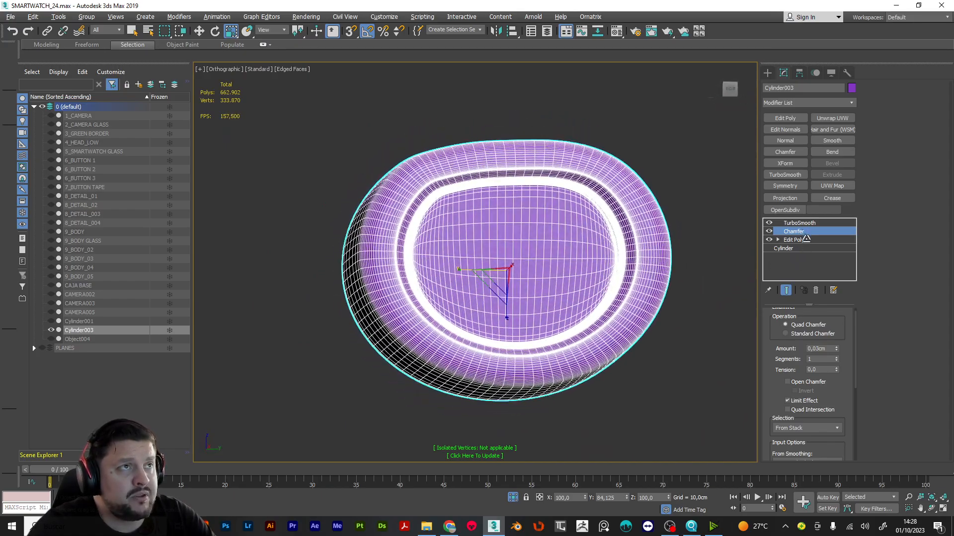
pyautogui.click(770, 223)
# In the Edit Poly level, select the lengthwise edge loop crossing one side of the recess floor and deselect its floor portion.
pyautogui.keyDown('alt'); pyautogui.moveTo(618, 239); pyautogui.dragTo(592, 238, button='middle'); pyautogui.keyUp('alt')
pyautogui.scroll(2, 418, 174)
pyautogui.scroll(-1, 428, 186)
pyautogui.scroll(2, 428, 187)
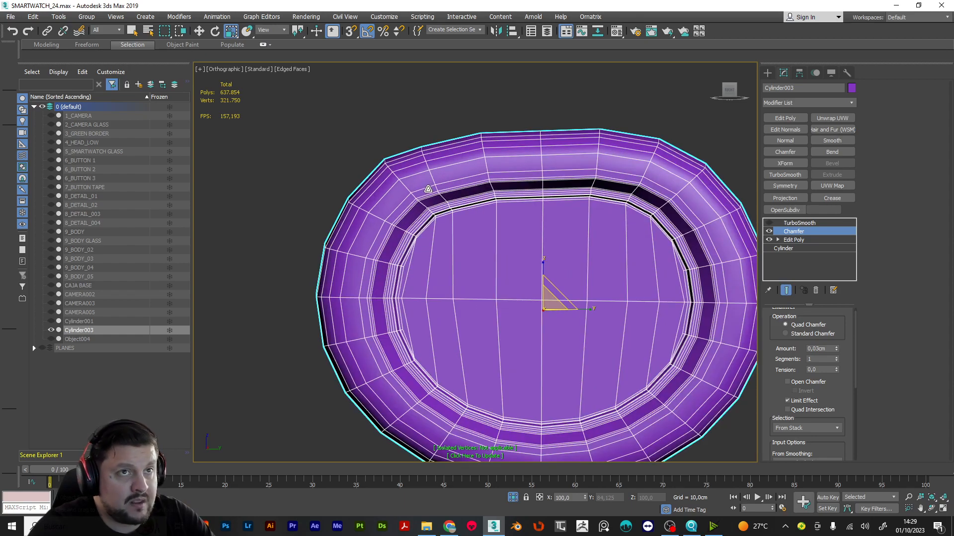
pyautogui.click(830, 248)
pyautogui.click(827, 238)
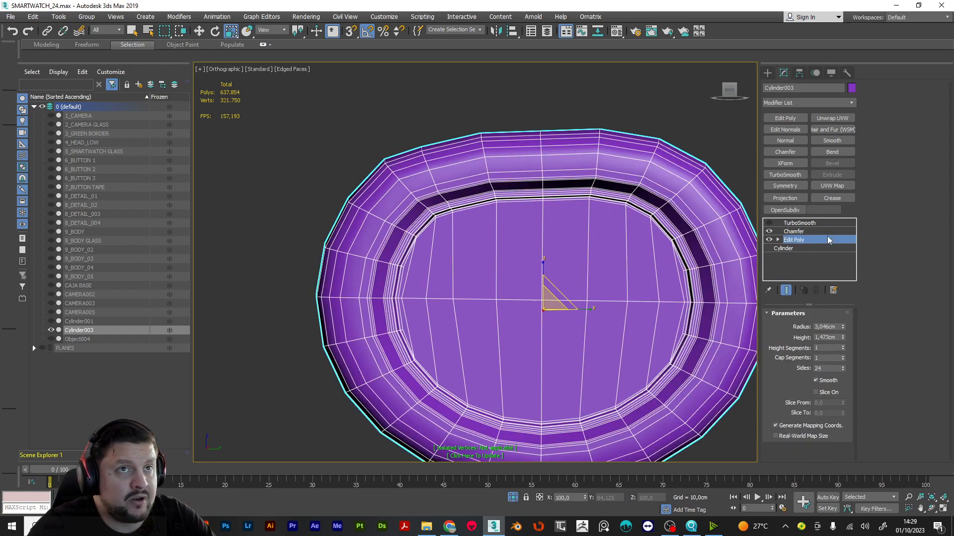
pyautogui.press('2')
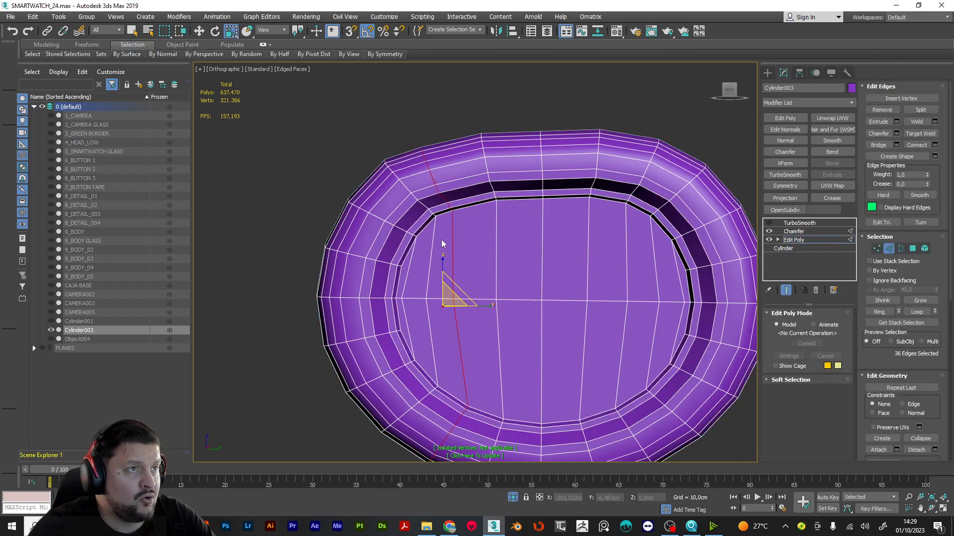
pyautogui.moveTo(458, 334); pyautogui.dragTo(467, 219, button='middle')
pyautogui.keyDown('alt'); pyautogui.moveTo(418, 317); pyautogui.dragTo(526, 214); pyautogui.keyUp('alt')
# Reduce the selection to the loop's upper rim edges and move them up slightly along Z to about 4.6 cm.
pyautogui.keyDown('alt'); pyautogui.moveTo(527, 294); pyautogui.dragTo(497, 328, button='middle'); pyautogui.keyUp('alt')
pyautogui.click(903, 404)
pyautogui.press('w')
pyautogui.moveTo(496, 196); pyautogui.dragTo(512, 191)
pyautogui.keyDown('alt'); pyautogui.moveTo(554, 246); pyautogui.dragTo(556, 239); pyautogui.keyUp('alt')
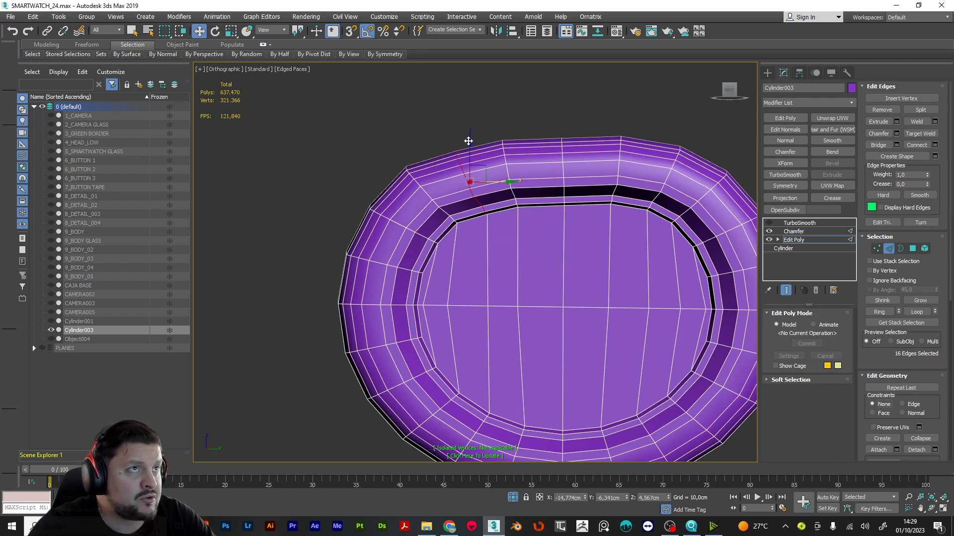
pyautogui.moveTo(467, 140); pyautogui.dragTo(464, 138)
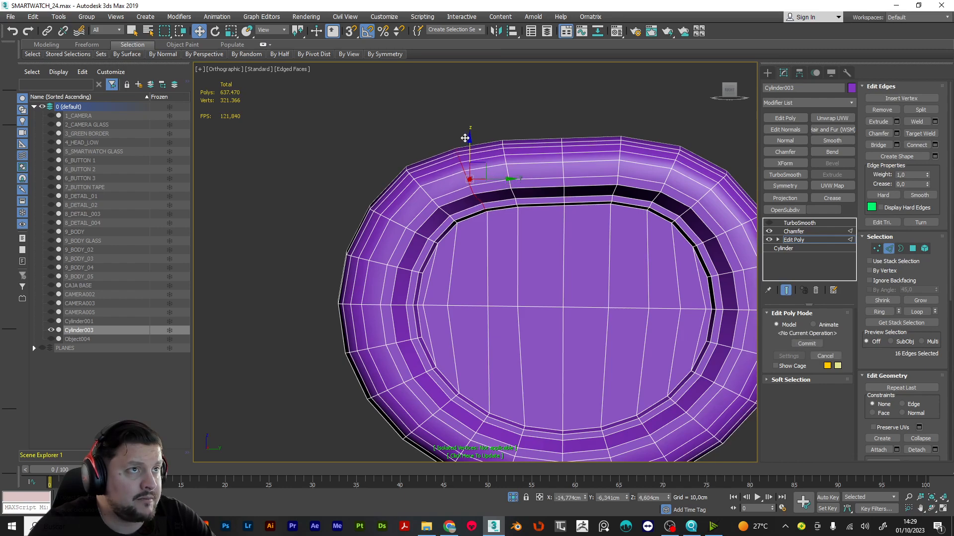
# Leave the cushion's edge level and enable its TurboSmooth modifier to check the rounded shape.
pyautogui.click(848, 232)
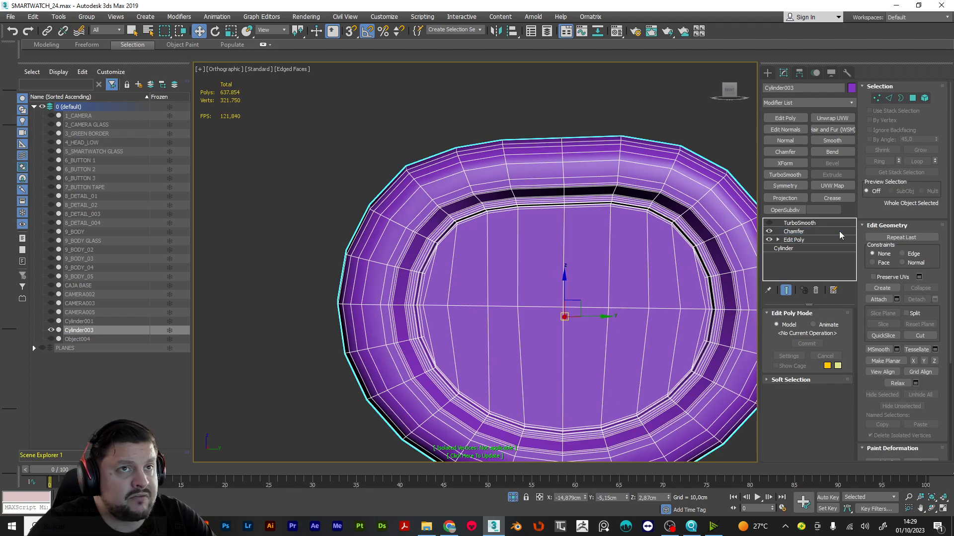
pyautogui.click(776, 222)
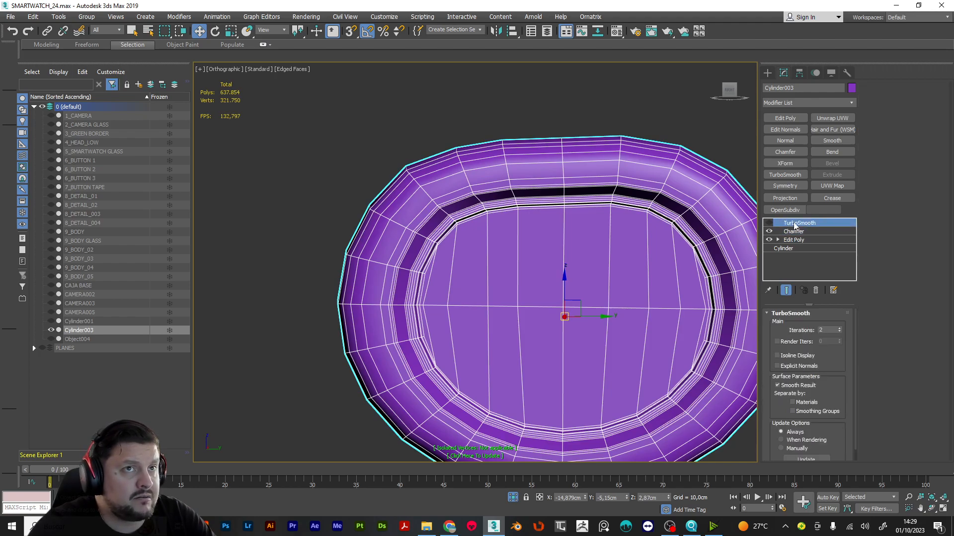
pyautogui.click(769, 222)
pyautogui.scroll(-4, 614, 229)
pyautogui.keyDown('alt'); pyautogui.moveTo(606, 234); pyautogui.dragTo(489, 273, button='middle'); pyautogui.keyUp('alt')
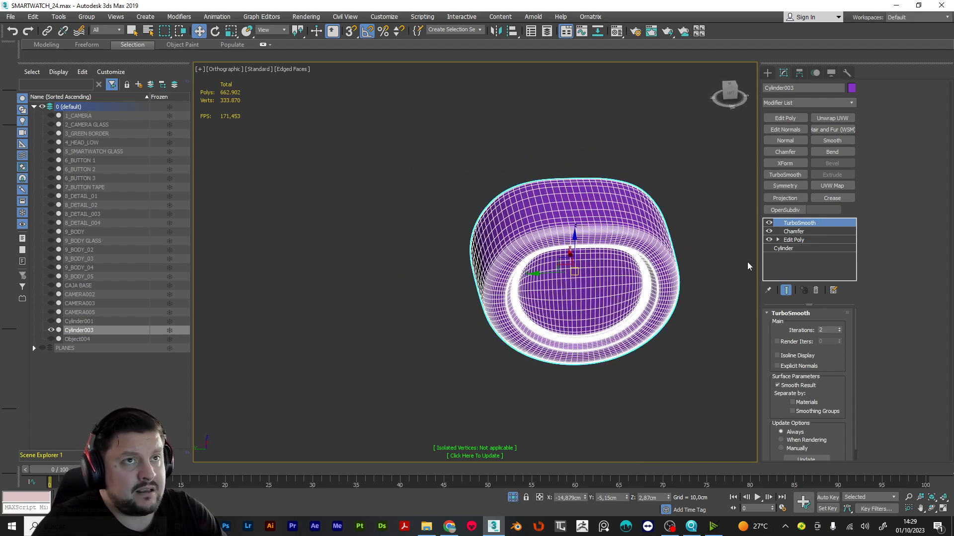
# Compare the cushion's recess with TurboSmooth and Chamfer temporarily disabled, leaving both modifiers enabled again.
pyautogui.click(769, 222)
pyautogui.keyDown('alt'); pyautogui.moveTo(562, 270); pyautogui.dragTo(705, 272, button='middle'); pyautogui.keyUp('alt')
pyautogui.click(769, 231)
pyautogui.keyDown('alt'); pyautogui.moveTo(628, 261); pyautogui.dragTo(644, 230, button='middle'); pyautogui.keyUp('alt')
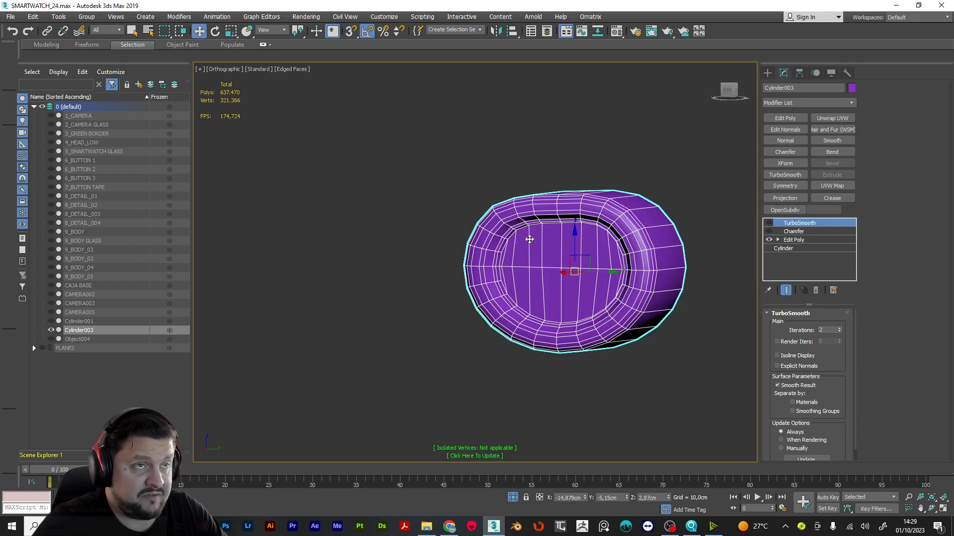
pyautogui.scroll(5, 560, 240)
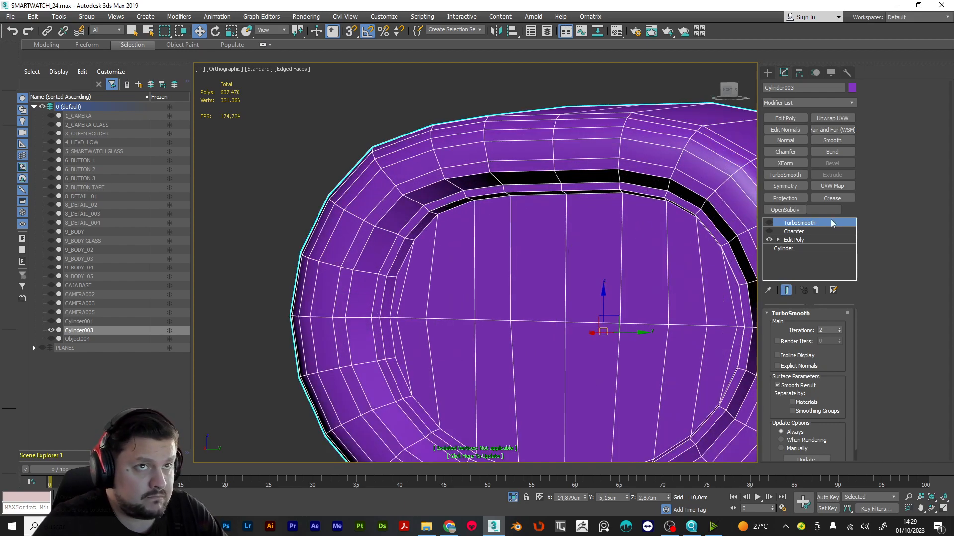
pyautogui.click(769, 223)
pyautogui.scroll(-8, 586, 258)
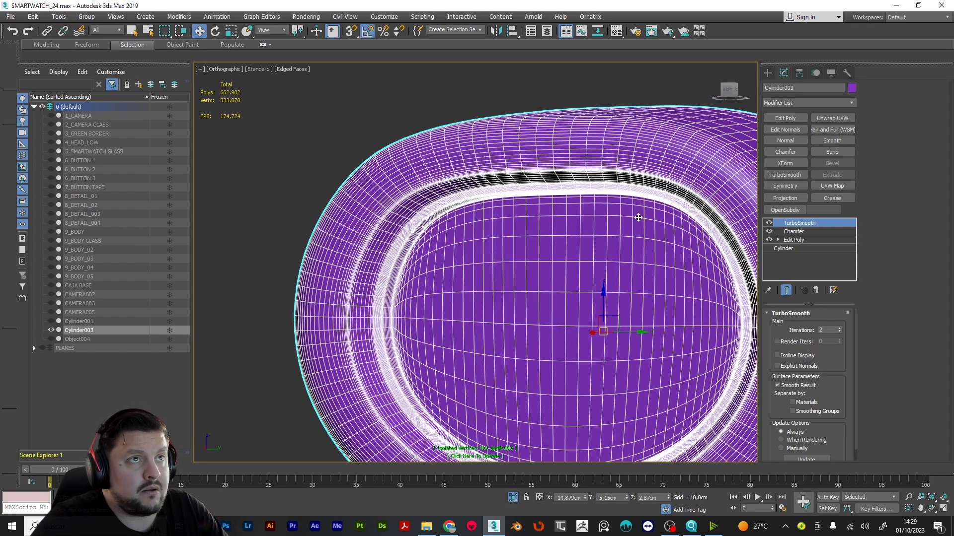
# Rename the cushion object as SOPORTE RELOJ.
pyautogui.keyDown('alt'); pyautogui.moveTo(526, 249); pyautogui.dragTo(477, 284, button='middle'); pyautogui.keyUp('alt')
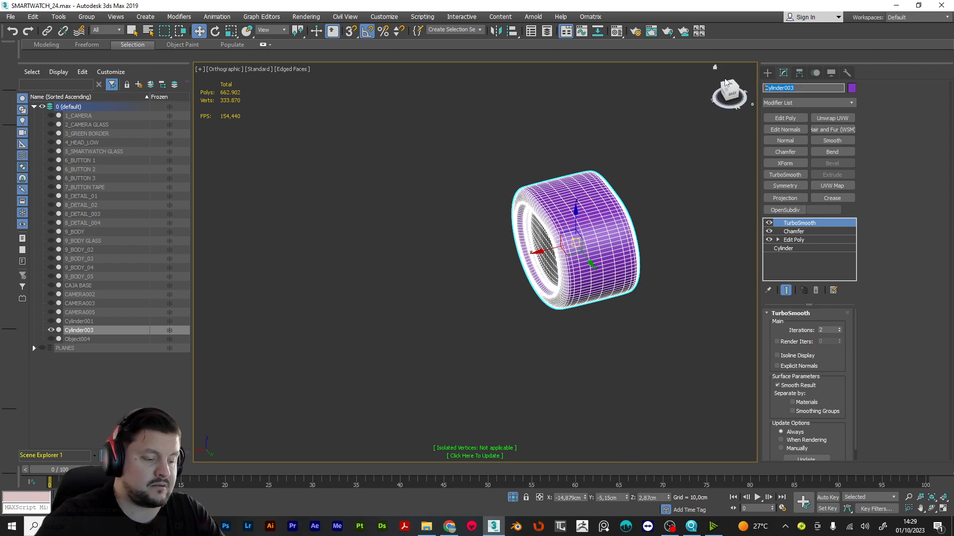
pyautogui.write('SOPORTE RELO')
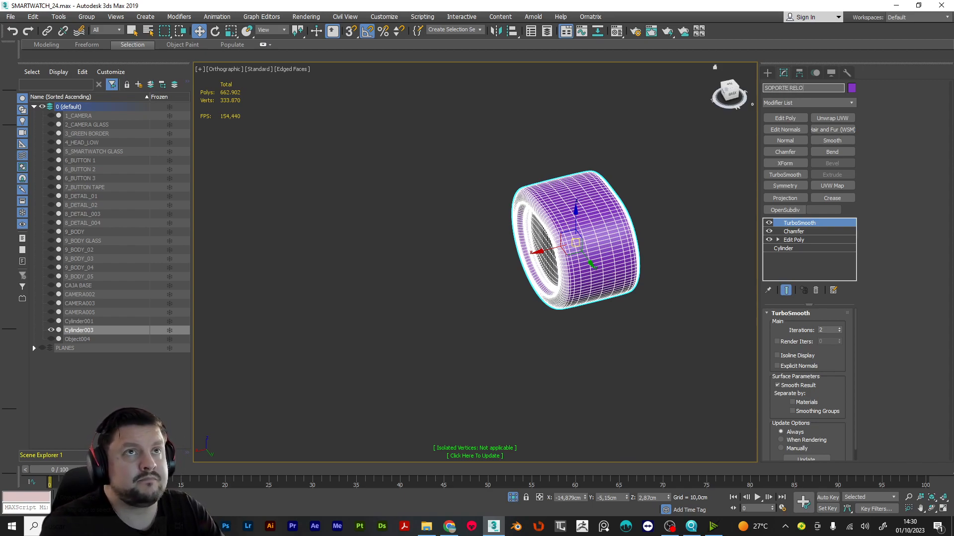
pyautogui.press('Return')
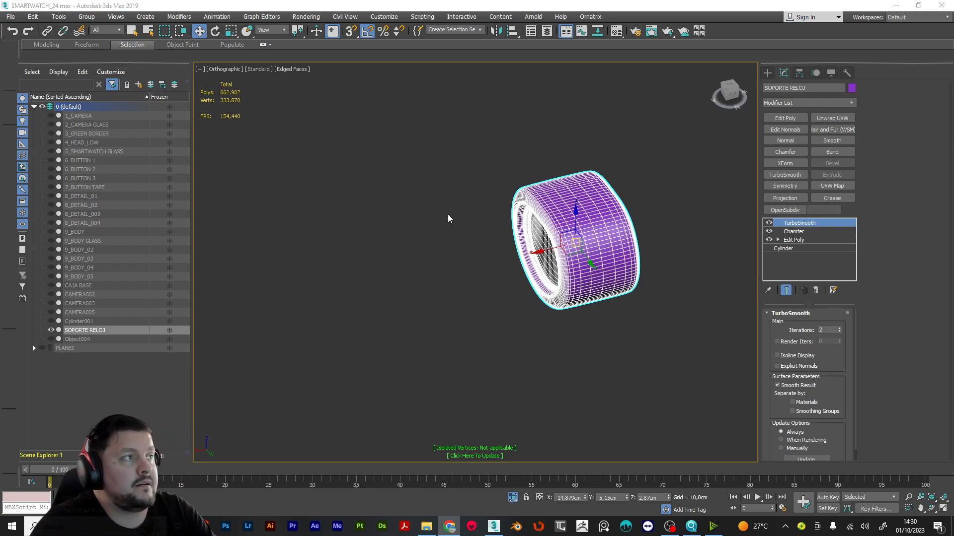
# Bring the hidden objects back into view, then select CAJA BASE and hide everything else.
pyautogui.rightClick(449, 199)
pyautogui.click(496, 133)
pyautogui.moveTo(507, 241)
pyautogui.keyDown('alt'); pyautogui.mouseDown(button='middle')
pyautogui.moveTo(564, 219)
pyautogui.moveTo(527, 237)
pyautogui.moveTo(466, 228)
pyautogui.moveTo(459, 245)
pyautogui.moveTo(517, 242)
pyautogui.mouseUp(button='middle'); pyautogui.keyUp('alt')
pyautogui.click(526, 237)
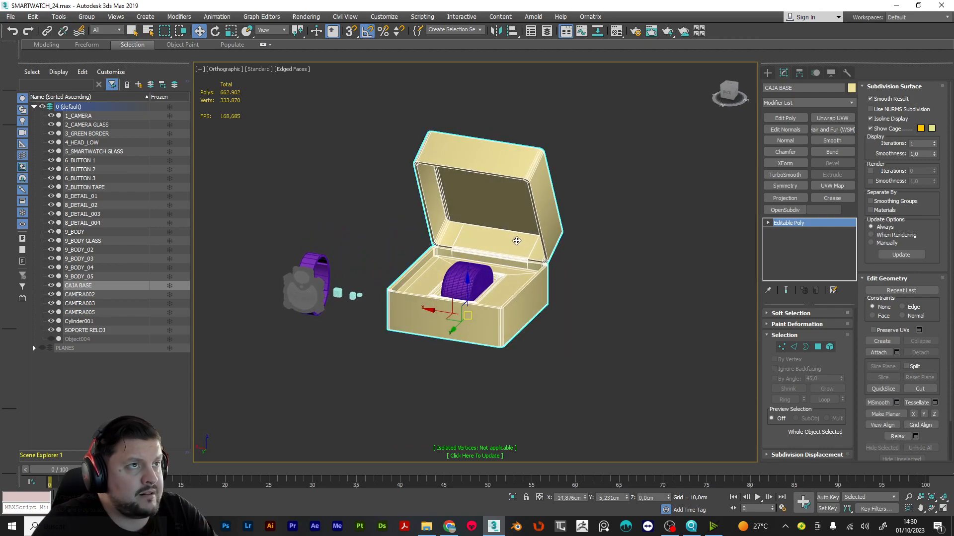
pyautogui.rightClick(517, 242)
pyautogui.click(556, 142)
pyautogui.moveTo(514, 297)
pyautogui.keyDown('alt'); pyautogui.mouseDown(button='middle')
pyautogui.moveTo(511, 234)
pyautogui.moveTo(529, 305)
pyautogui.mouseUp(button='middle'); pyautogui.keyUp('alt')
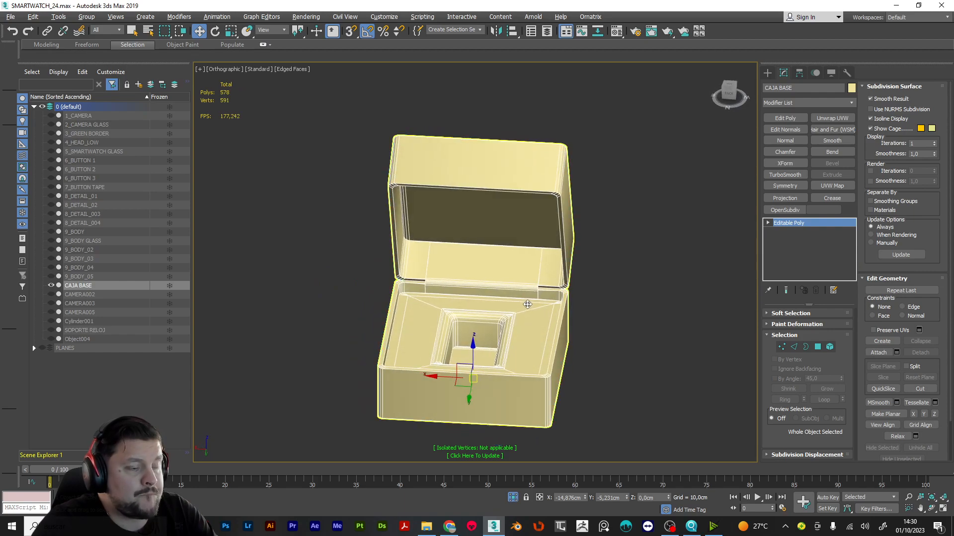
# Select all polygons of the box and apply Auto Smooth with a threshold of 45.
pyautogui.press('4')
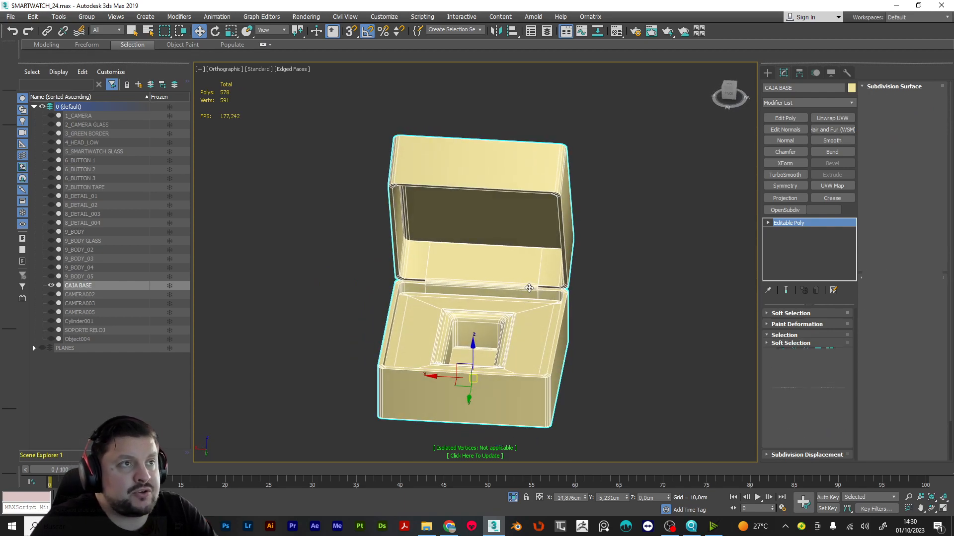
pyautogui.click(528, 288)
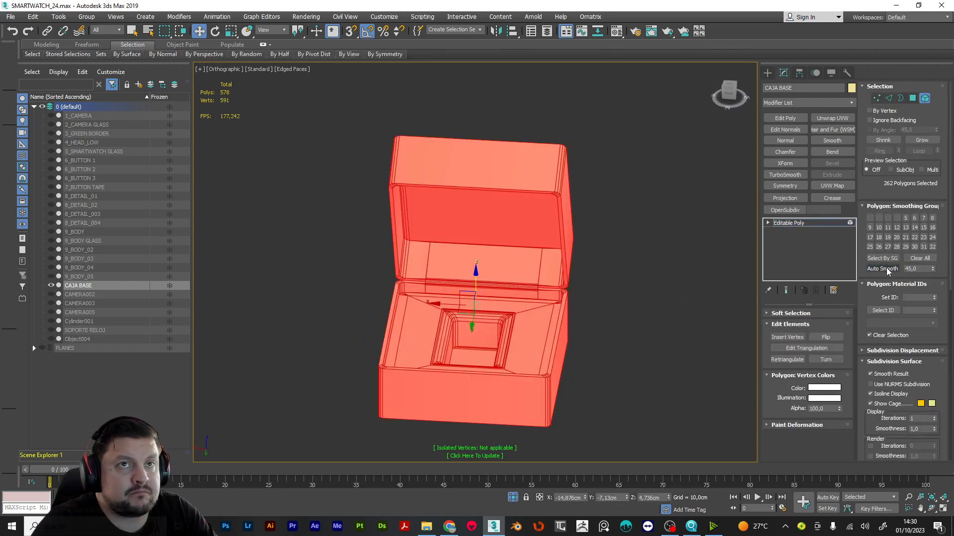
pyautogui.keyDown('alt'); pyautogui.moveTo(624, 262); pyautogui.dragTo(587, 237, button='middle'); pyautogui.keyUp('alt')
pyautogui.scroll(5, 624, 317)
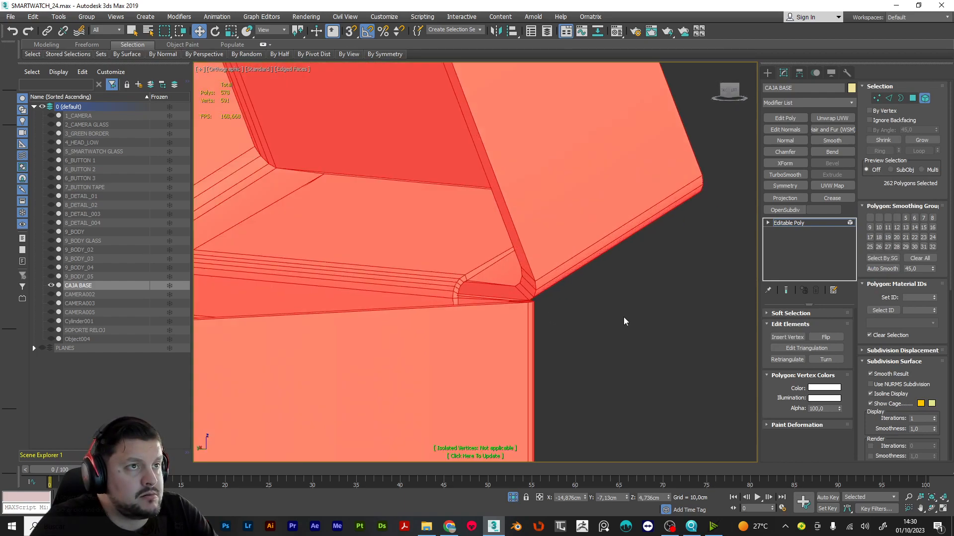
pyautogui.scroll(-5, 595, 314)
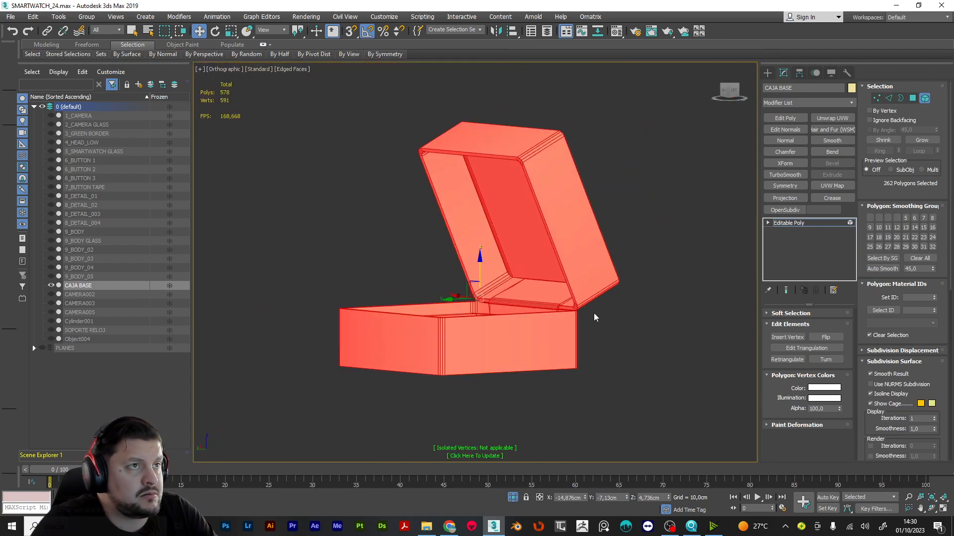
# Try a Chamfer modifier on the whole box, with its amount and tension set to 0.
pyautogui.click(825, 223)
pyautogui.click(785, 152)
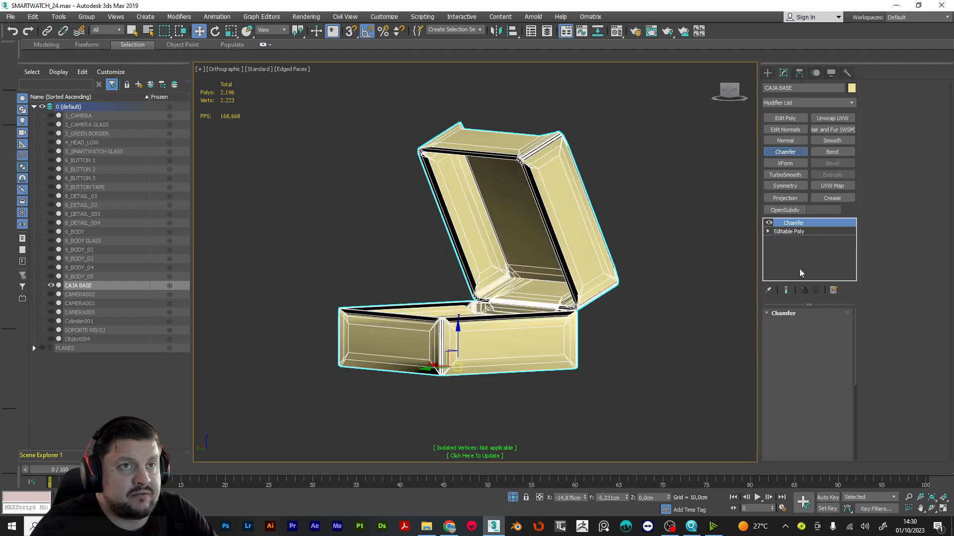
pyautogui.scroll(-2, 829, 385)
pyautogui.scroll(2, 828, 385)
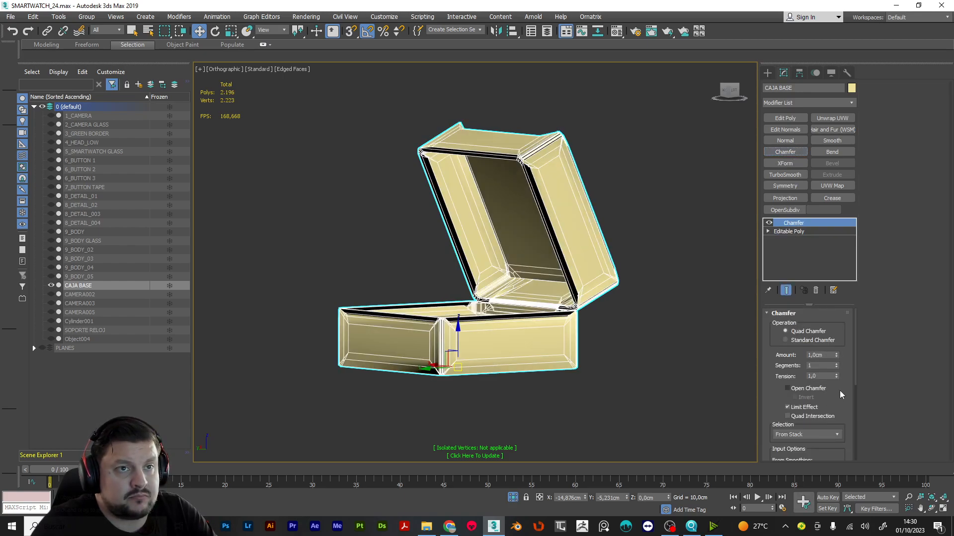
pyautogui.scroll(-2, 839, 391)
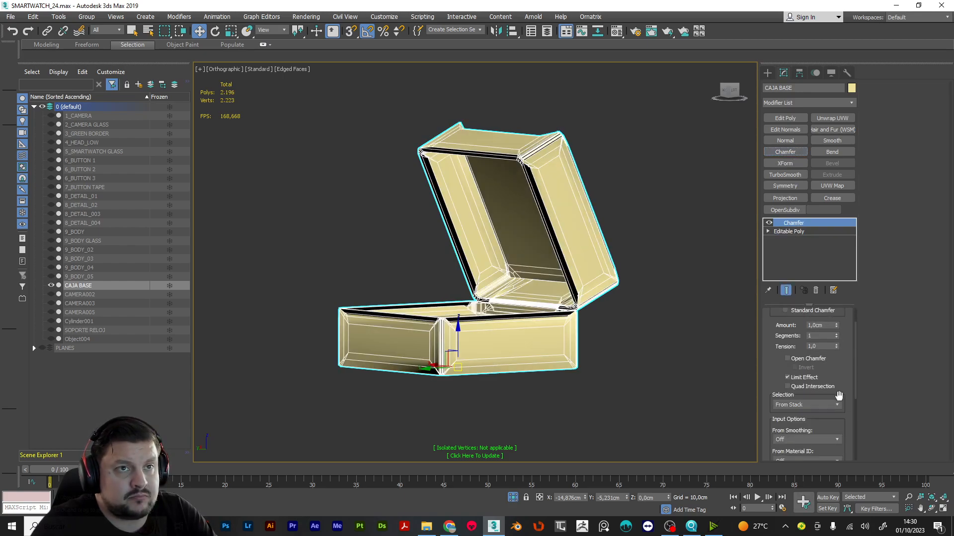
pyautogui.rightClick(836, 327)
pyautogui.rightClick(836, 347)
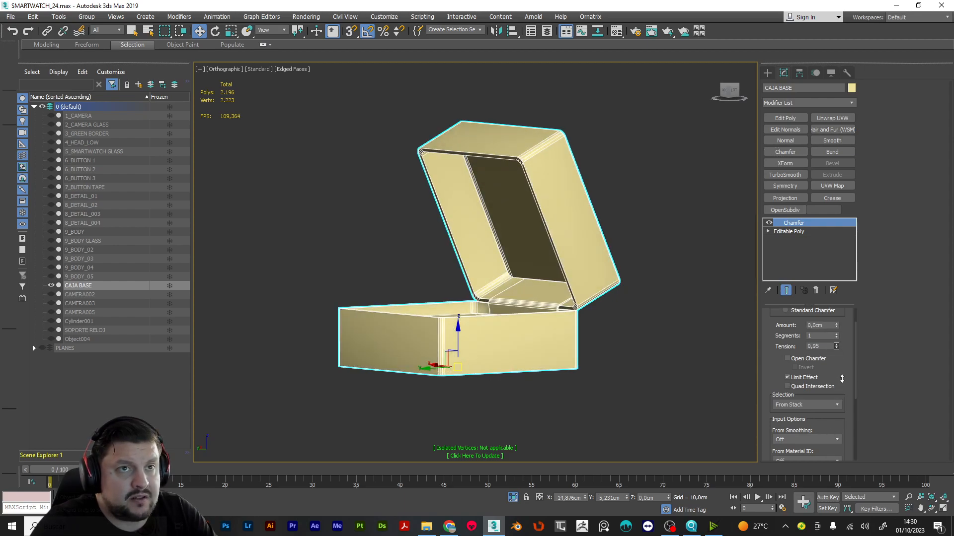
# Limit the Chamfer modifier to Unsmoothed Edges in its From Smoothing option.
pyautogui.scroll(-2, 852, 388)
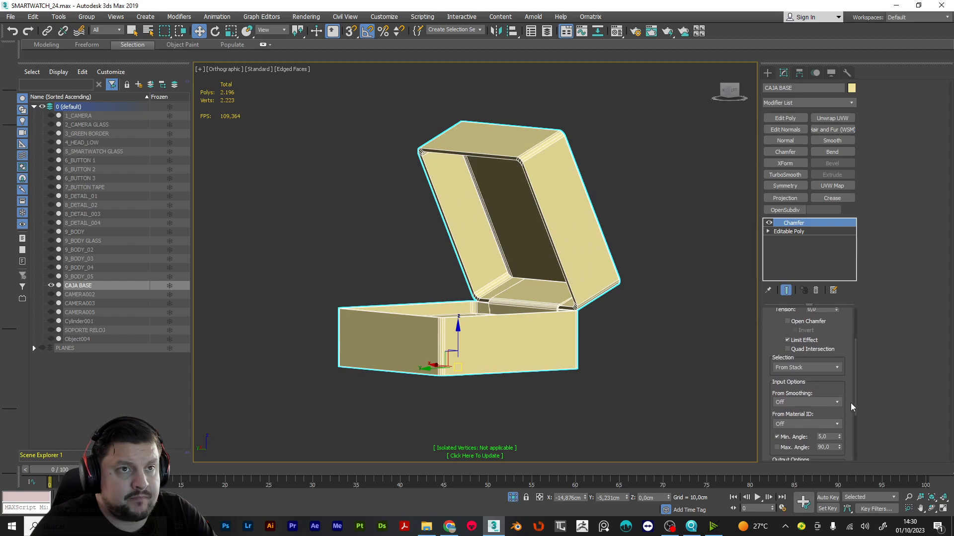
pyautogui.click(835, 401)
pyautogui.click(822, 425)
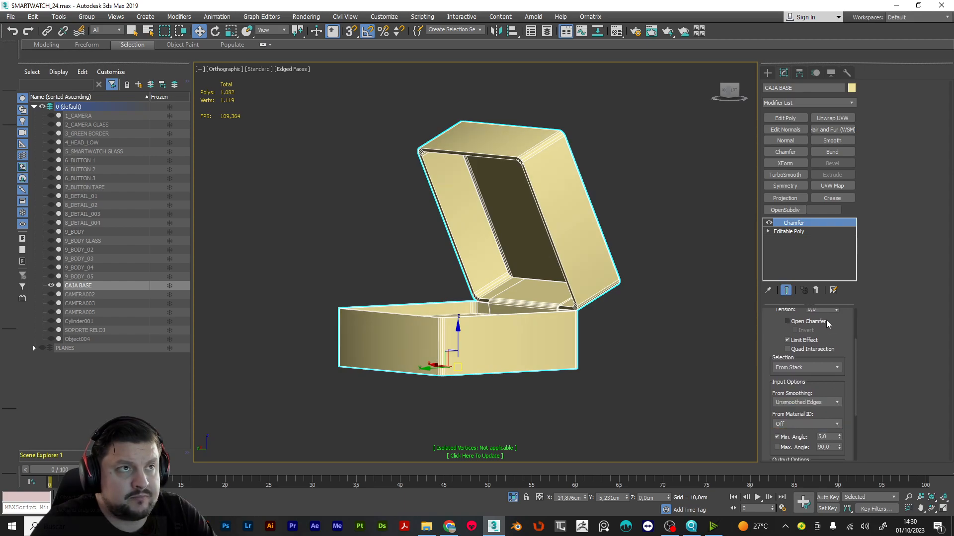
pyautogui.scroll(1, 834, 330)
# Examine the hinge strip and the rear corner where the lid meets the box base.
pyautogui.scroll(8, 616, 303)
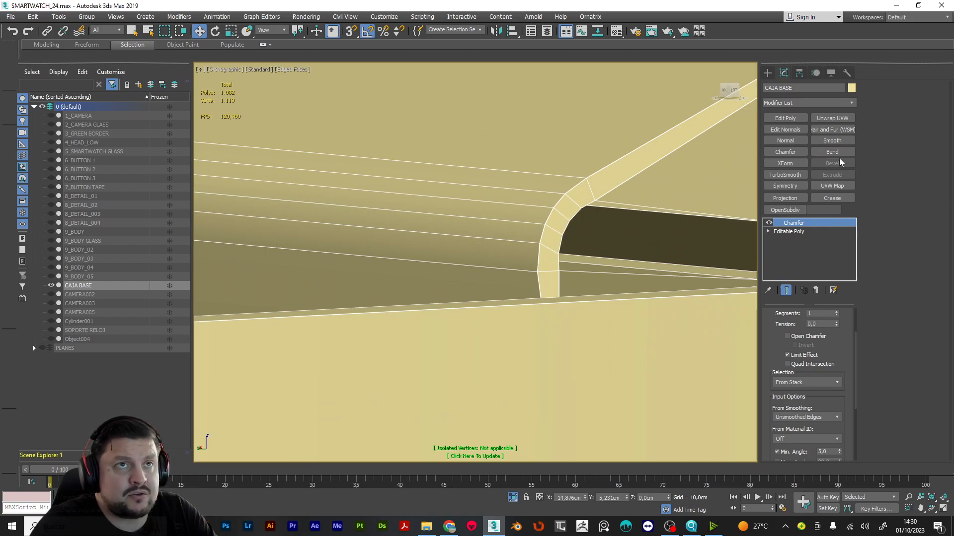
pyautogui.scroll(-6, 599, 190)
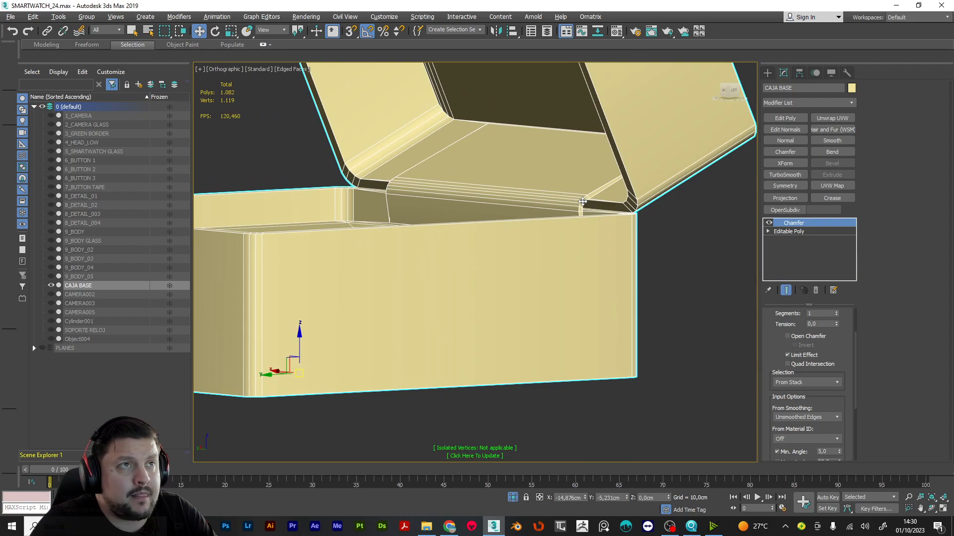
pyautogui.scroll(3, 551, 195)
pyautogui.moveTo(551, 195)
pyautogui.keyDown('alt'); pyautogui.mouseDown(button='middle')
pyautogui.moveTo(574, 202)
pyautogui.moveTo(523, 191)
pyautogui.moveTo(570, 185)
pyautogui.moveTo(554, 202)
pyautogui.mouseUp(button='middle'); pyautogui.keyUp('alt')
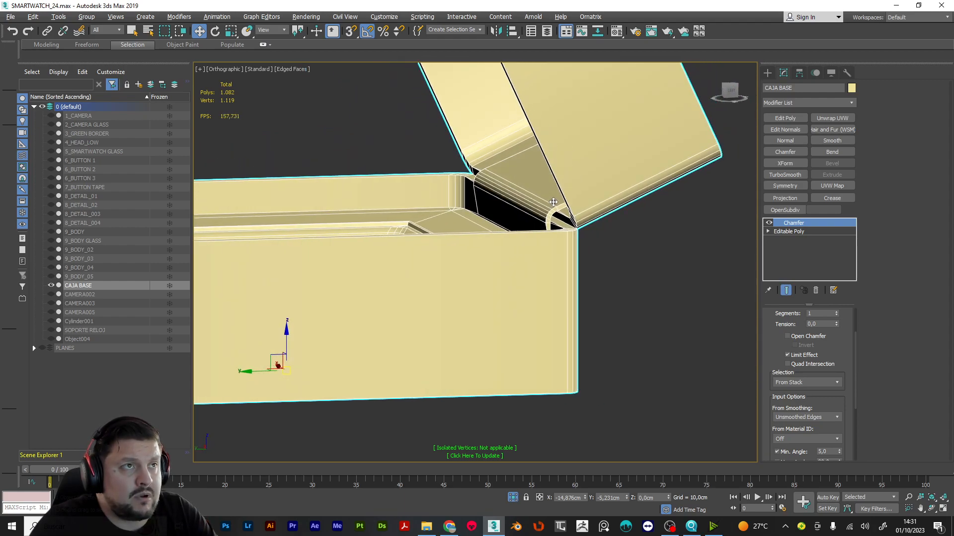
pyautogui.keyDown('alt'); pyautogui.moveTo(554, 203); pyautogui.dragTo(601, 200, button='middle'); pyautogui.keyUp('alt')
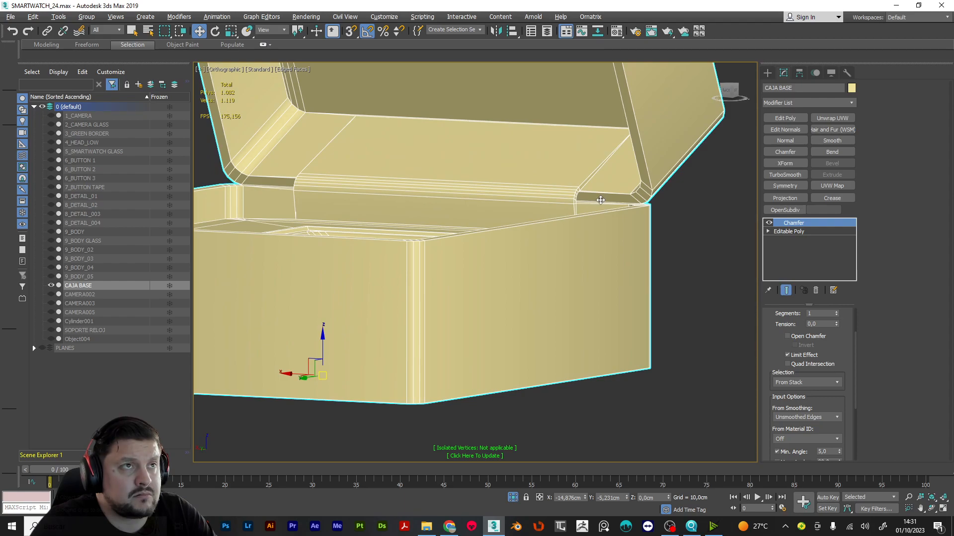
pyautogui.keyDown('alt'); pyautogui.moveTo(601, 200); pyautogui.dragTo(596, 200, button='middle'); pyautogui.keyUp('alt')
pyautogui.scroll(3, 601, 181)
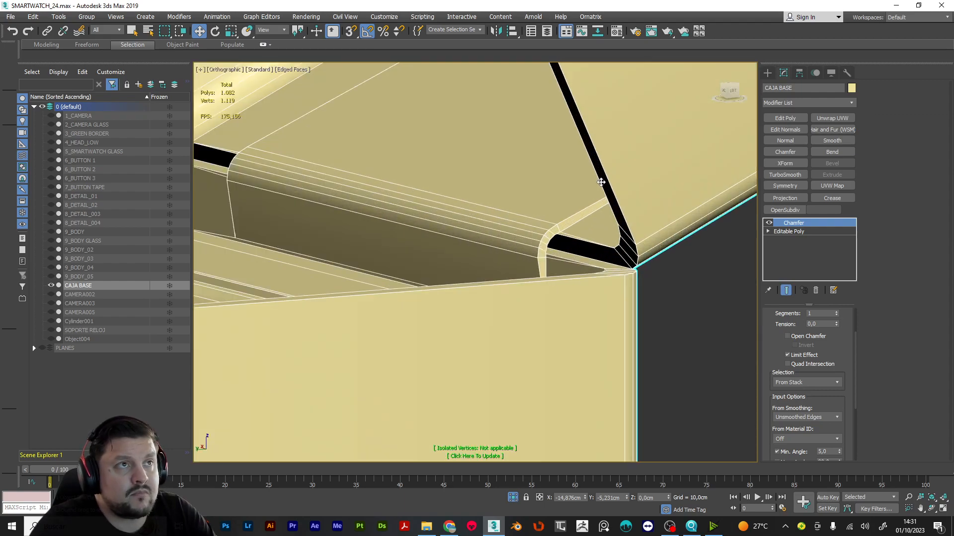
# Delete the Chamfer modifier from the box.
pyautogui.scroll(-4, 610, 221)
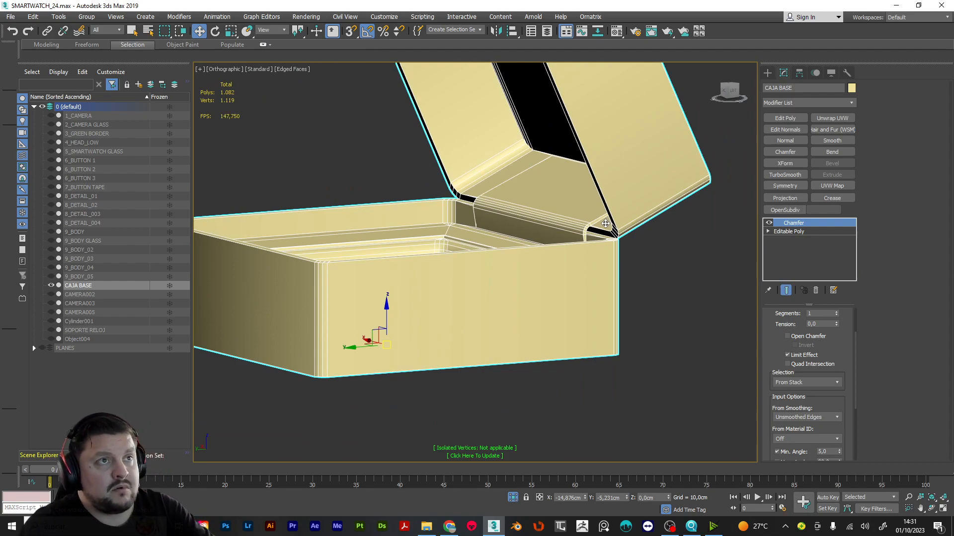
pyautogui.rightClick(811, 222)
pyautogui.click(810, 237)
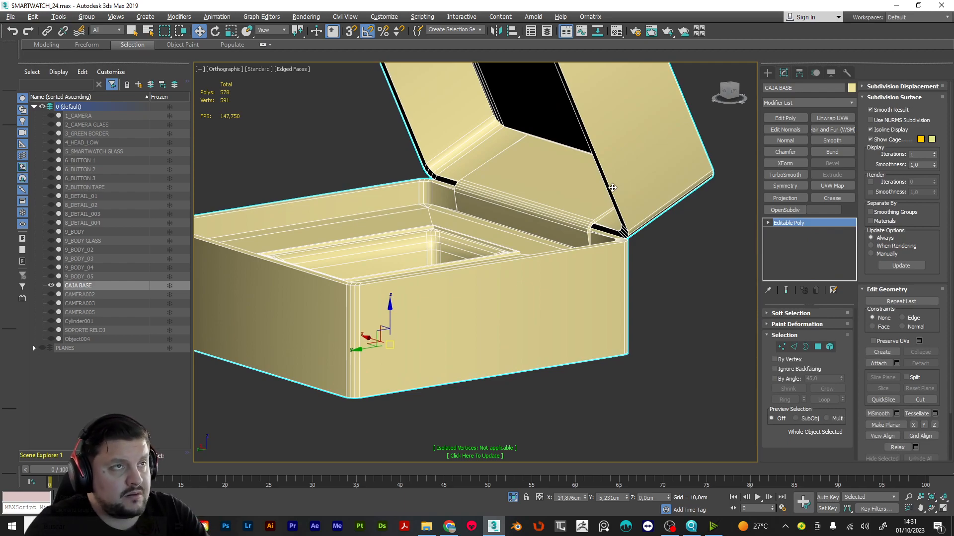
# Switch the box to polygon level and clear the selection covering the whole model.
pyautogui.press('4')
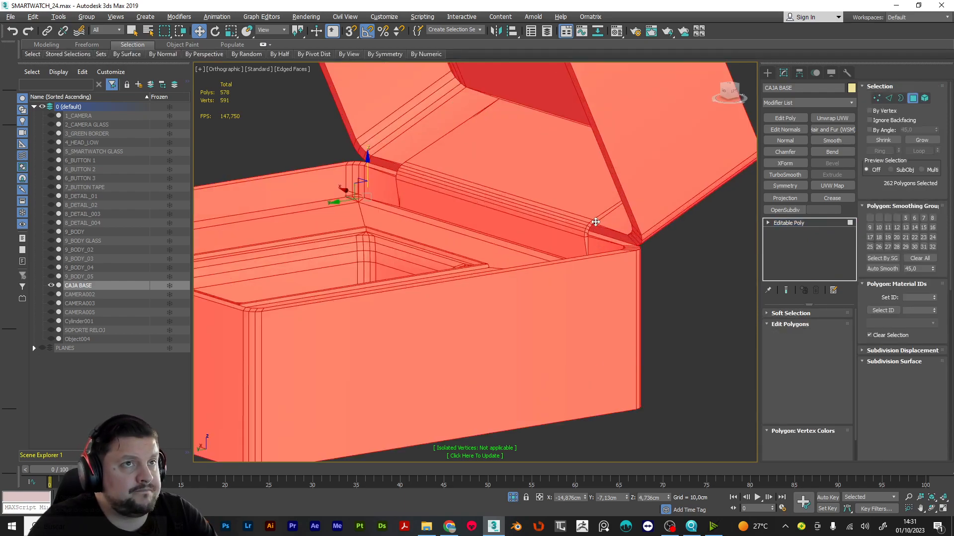
pyautogui.scroll(-2, 591, 219)
pyautogui.press('5')
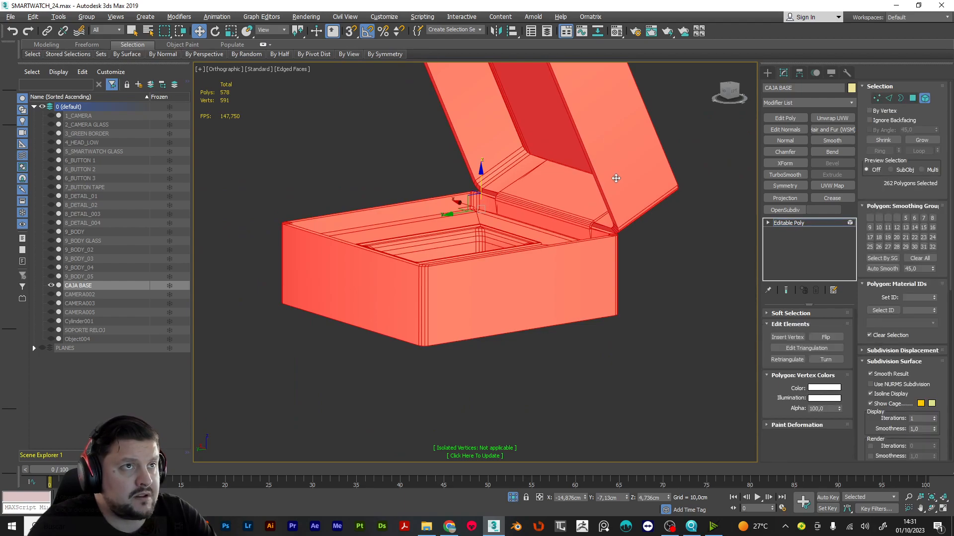
pyautogui.scroll(3, 602, 202)
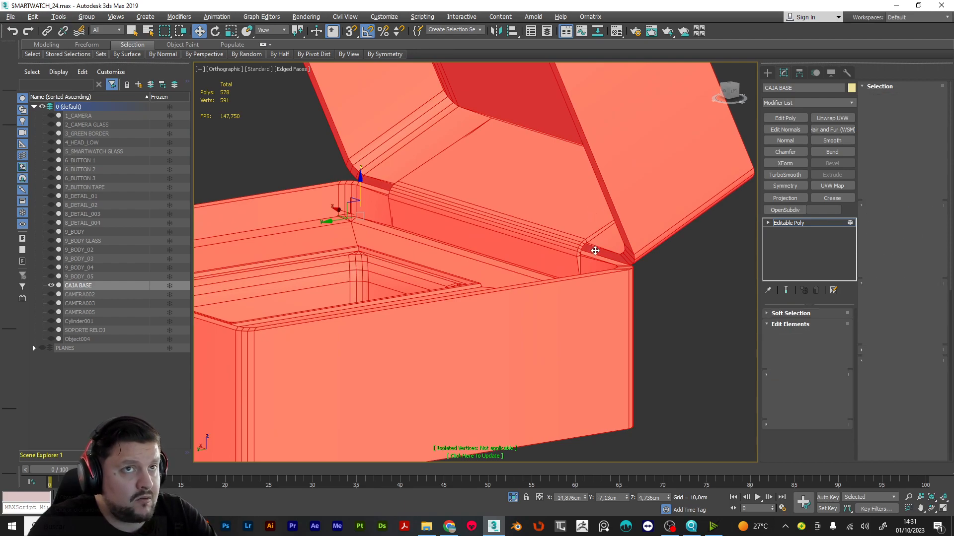
pyautogui.scroll(-6, 595, 252)
pyautogui.keyDown('alt'); pyautogui.moveTo(582, 318); pyautogui.dragTo(519, 297, button='middle'); pyautogui.keyUp('alt')
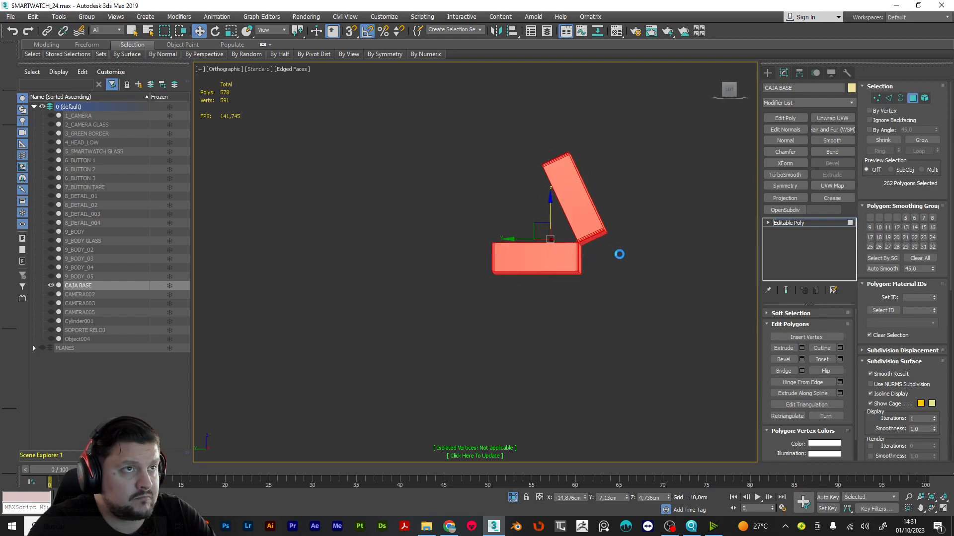
pyautogui.click(438, 317)
# Select the polygons of the box's lower half, adding the ones missed by the first selection.
pyautogui.moveTo(609, 253); pyautogui.dragTo(559, 237)
pyautogui.keyDown('alt'); pyautogui.moveTo(559, 236); pyautogui.dragTo(534, 323, button='middle'); pyautogui.keyUp('alt')
pyautogui.scroll(3, 596, 262)
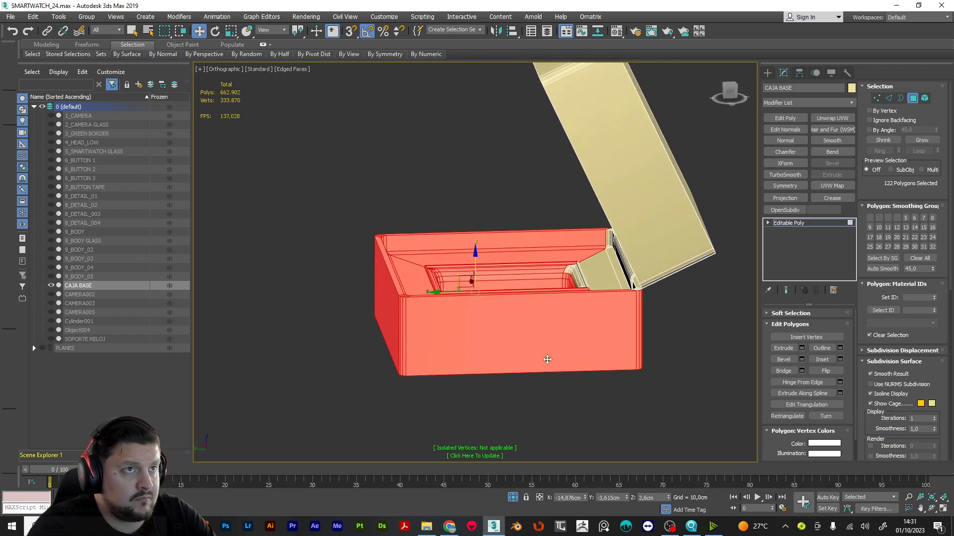
pyautogui.keyDown('ctrl'); pyautogui.moveTo(534, 417); pyautogui.dragTo(619, 267); pyautogui.keyUp('ctrl')
# In the Left view, add the lower polygons of the curved hinge strip to the base selection.
pyautogui.keyDown('alt'); pyautogui.moveTo(619, 268); pyautogui.dragTo(621, 282, button='middle'); pyautogui.keyUp('alt')
pyautogui.scroll(4, 621, 281)
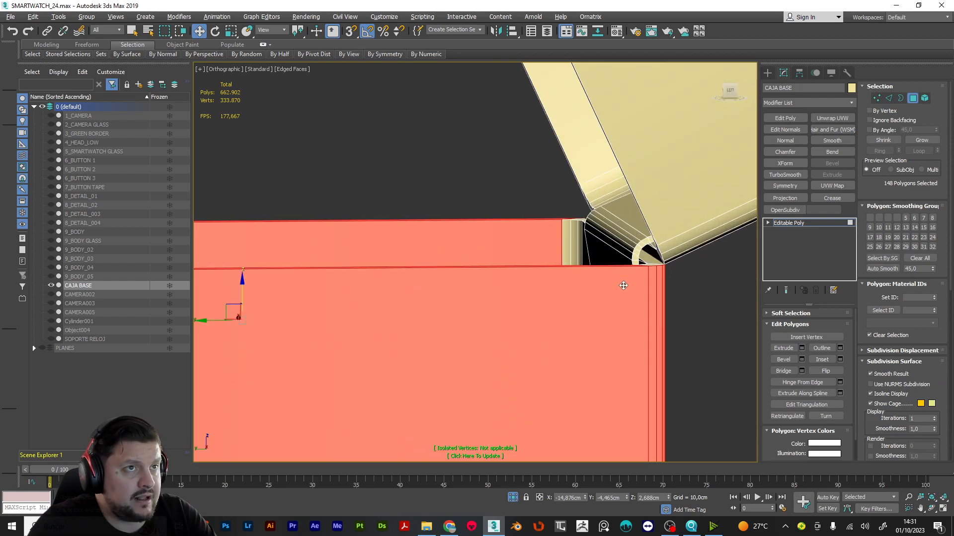
pyautogui.click(730, 91)
pyautogui.keyDown('ctrl'); pyautogui.moveTo(578, 217); pyautogui.dragTo(612, 261); pyautogui.keyUp('ctrl')
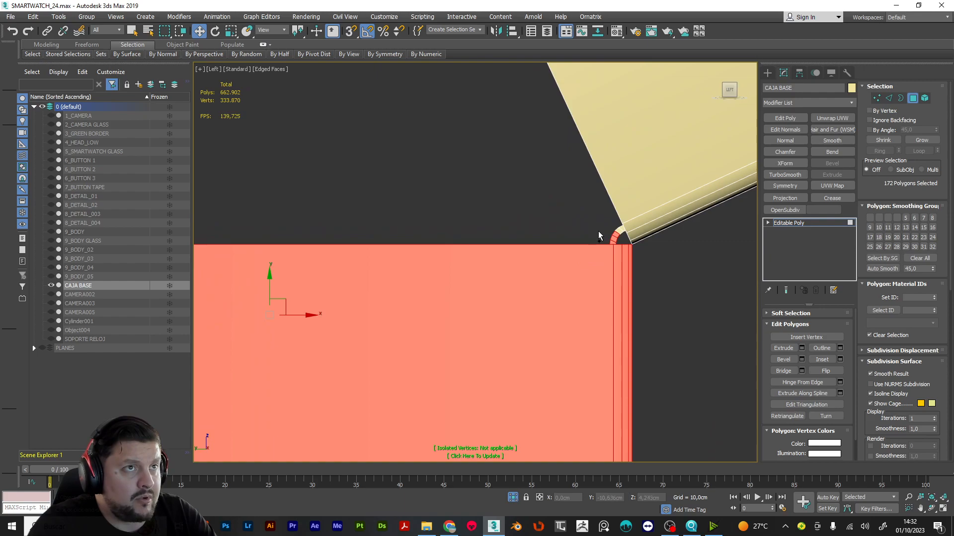
# Add the missed polygons of the curved hinge strip and its end to the base selection.
pyautogui.keyDown('ctrl'); pyautogui.moveTo(621, 249); pyautogui.dragTo(628, 239); pyautogui.keyUp('ctrl')
pyautogui.scroll(2, 615, 231)
pyautogui.keyDown('alt'); pyautogui.moveTo(629, 239); pyautogui.dragTo(697, 216, button='middle'); pyautogui.keyUp('alt')
pyautogui.scroll(4, 654, 185)
pyautogui.keyDown('ctrl'); pyautogui.click(651, 212); pyautogui.keyUp('ctrl')
pyautogui.scroll(-5, 651, 212)
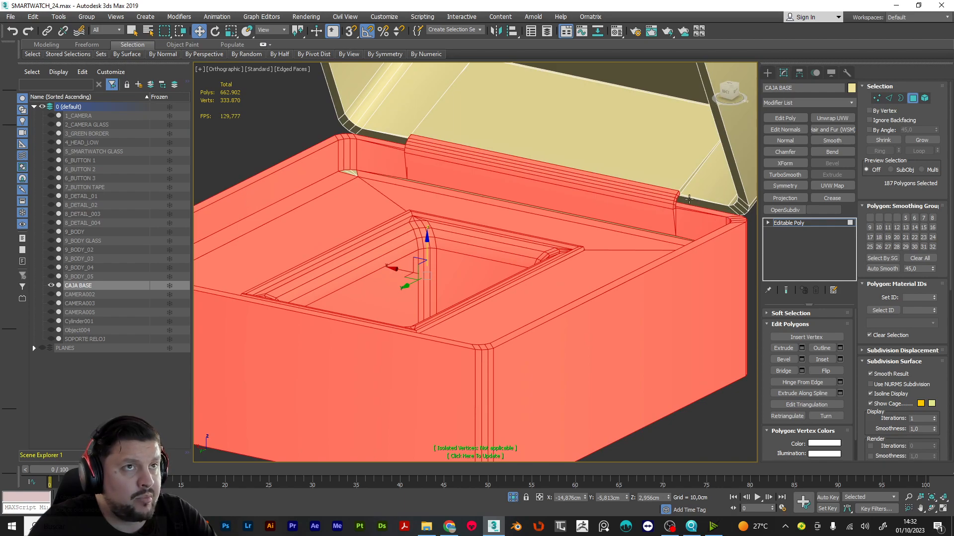
# Add the unselected polygons of the base's inner ledge and its rounded corners to the selection.
pyautogui.keyDown('alt'); pyautogui.moveTo(404, 175); pyautogui.dragTo(455, 129, button='middle'); pyautogui.keyUp('alt')
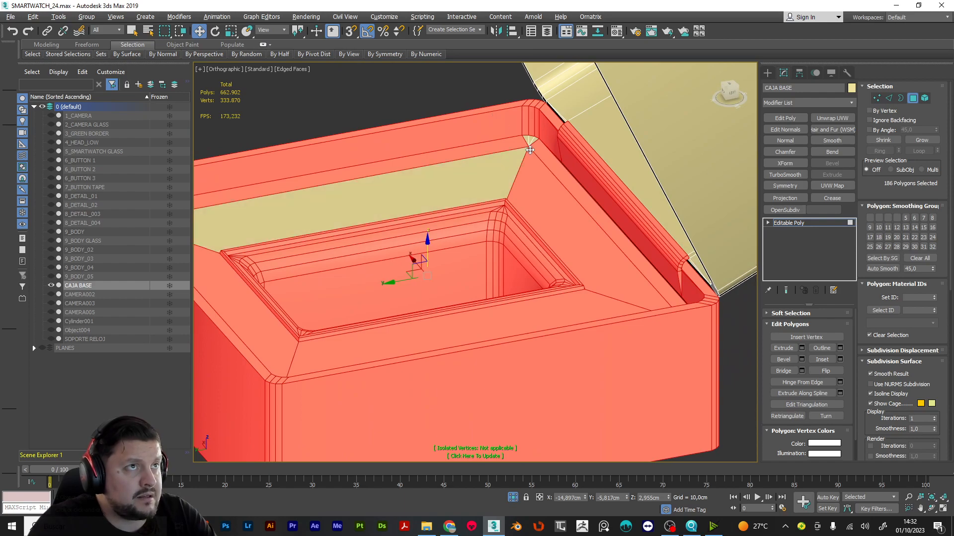
pyautogui.keyDown('ctrl'); pyautogui.moveTo(528, 142); pyautogui.dragTo(500, 140); pyautogui.keyUp('ctrl')
pyautogui.keyDown('alt'); pyautogui.moveTo(512, 158); pyautogui.dragTo(586, 174, button='middle'); pyautogui.keyUp('alt')
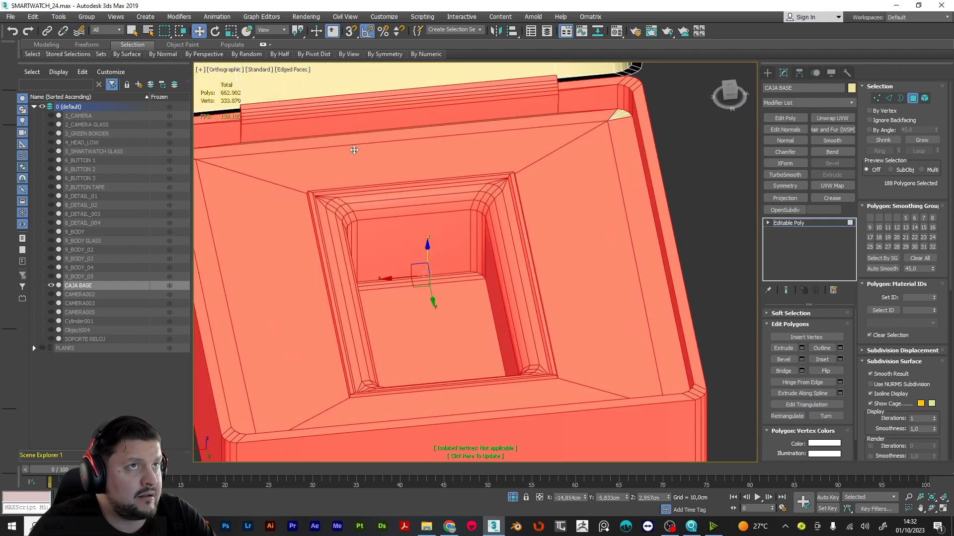
pyautogui.moveTo(330, 158); pyautogui.dragTo(631, 163, button='middle')
pyautogui.keyDown('ctrl'); pyautogui.moveTo(517, 151); pyautogui.dragTo(518, 151); pyautogui.keyUp('ctrl')
pyautogui.moveTo(694, 182); pyautogui.dragTo(339, 209, button='middle')
pyautogui.keyDown('ctrl'); pyautogui.moveTo(570, 147); pyautogui.dragTo(571, 149); pyautogui.keyUp('ctrl')
# Complete the base selection with the last missed polygons near the hinge strip's end and the box's outer corner.
pyautogui.keyDown('alt'); pyautogui.moveTo(571, 149); pyautogui.dragTo(630, 195, button='middle'); pyautogui.keyUp('alt')
pyautogui.keyDown('ctrl'); pyautogui.click(628, 203); pyautogui.keyUp('ctrl')
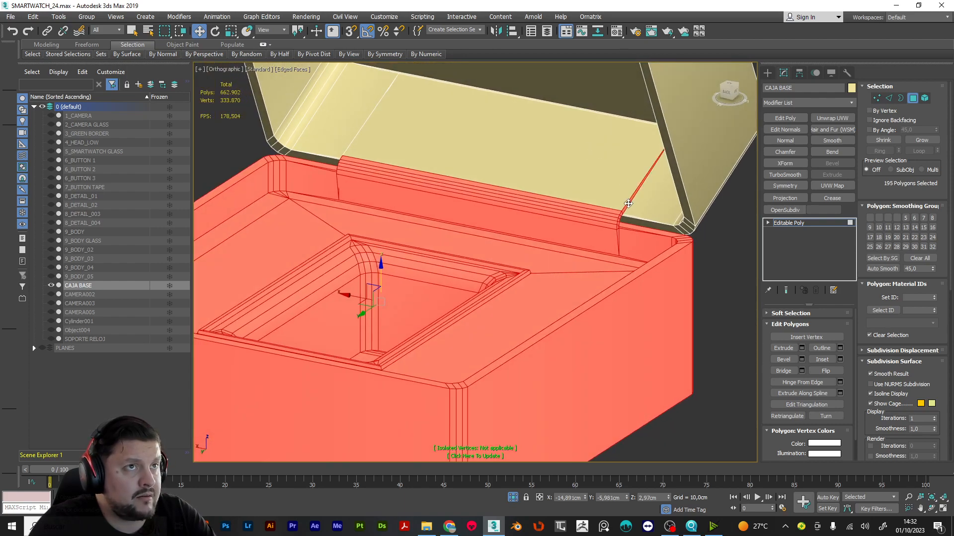
pyautogui.keyDown('ctrl'); pyautogui.click(593, 181); pyautogui.keyUp('ctrl')
pyautogui.keyDown('alt'); pyautogui.moveTo(584, 175); pyautogui.dragTo(301, 278, button='middle'); pyautogui.keyUp('alt')
pyautogui.scroll(4, 354, 249)
pyautogui.keyDown('ctrl'); pyautogui.click(358, 257); pyautogui.keyUp('ctrl')
pyautogui.scroll(-4, 360, 258)
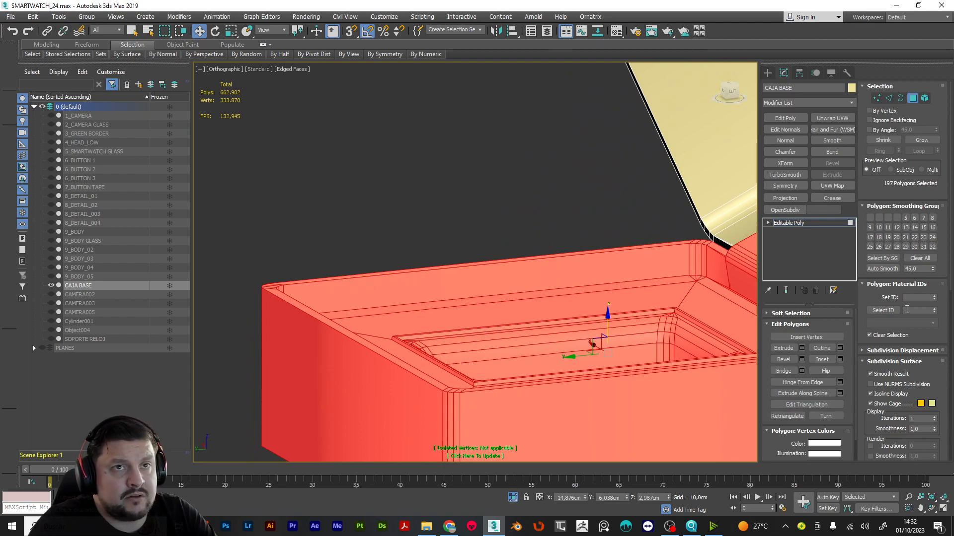
# Detach the selected base and hinge polygons as a separate object and isolate the remaining lid.
pyautogui.scroll(-10, 907, 310)
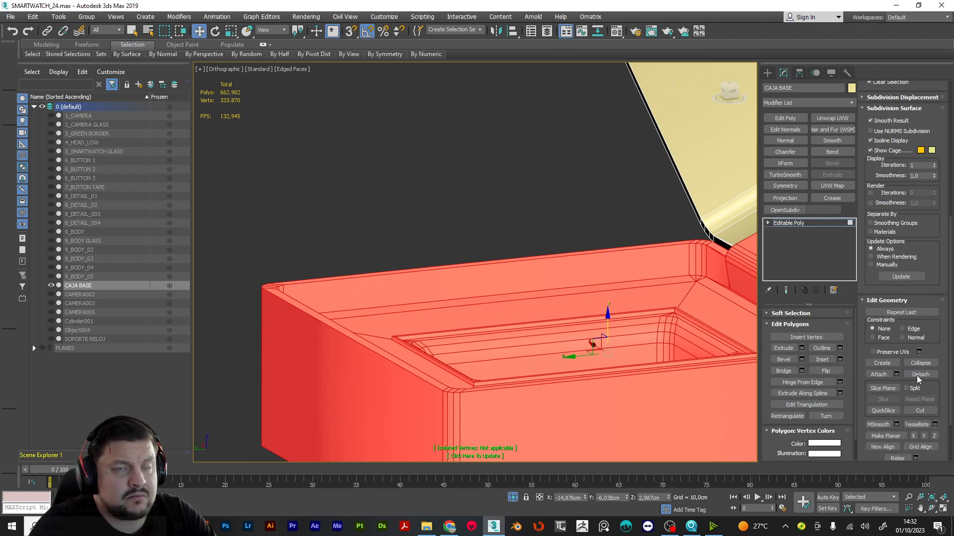
pyautogui.click(918, 375)
pyautogui.click(525, 268)
pyautogui.keyDown('alt'); pyautogui.moveTo(532, 267); pyautogui.dragTo(518, 287, button='middle'); pyautogui.keyUp('alt')
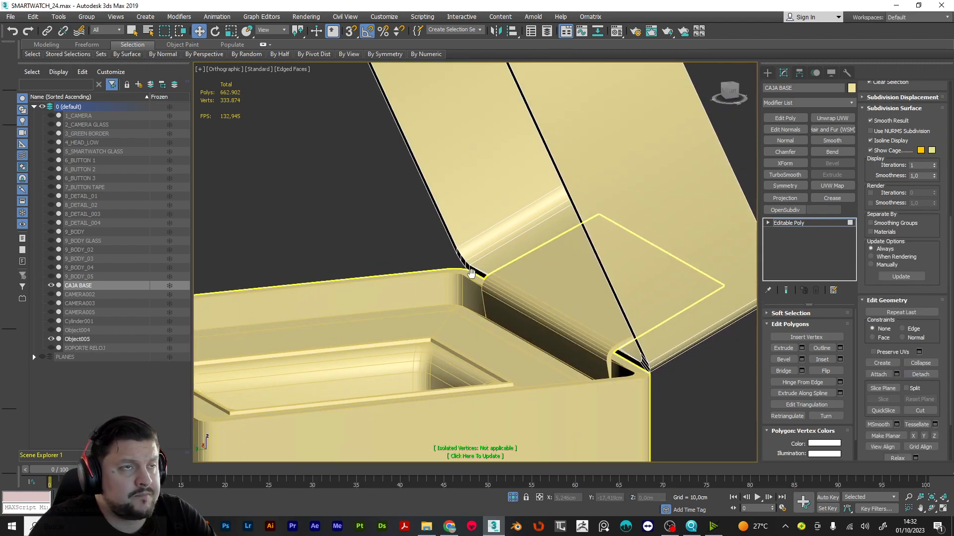
pyautogui.rightClick(639, 184)
pyautogui.click(666, 92)
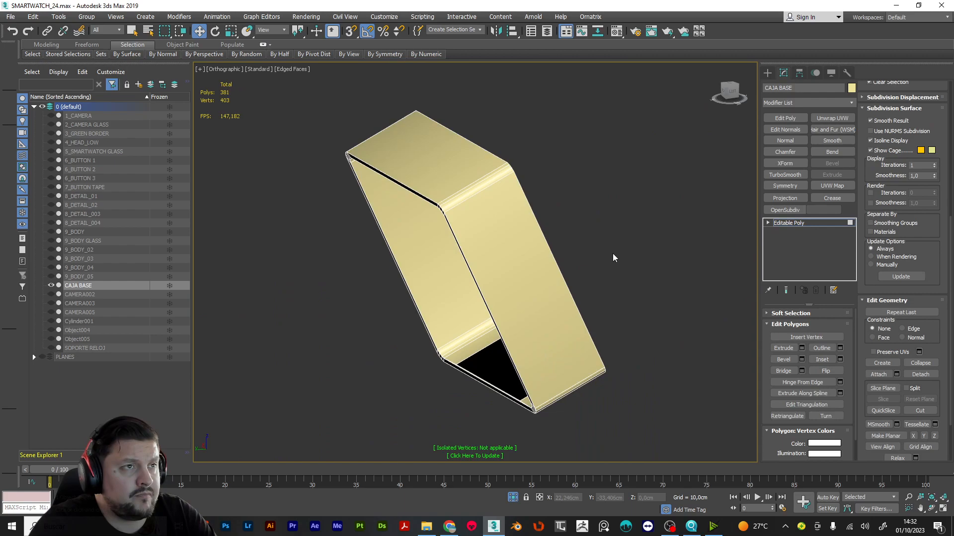
# Select the edges around the rectangular opening in the lid's hinge-side wall.
pyautogui.keyDown('alt'); pyautogui.moveTo(500, 307); pyautogui.dragTo(584, 333, button='middle'); pyautogui.keyUp('alt')
pyautogui.scroll(7, 554, 365)
pyautogui.press('2')
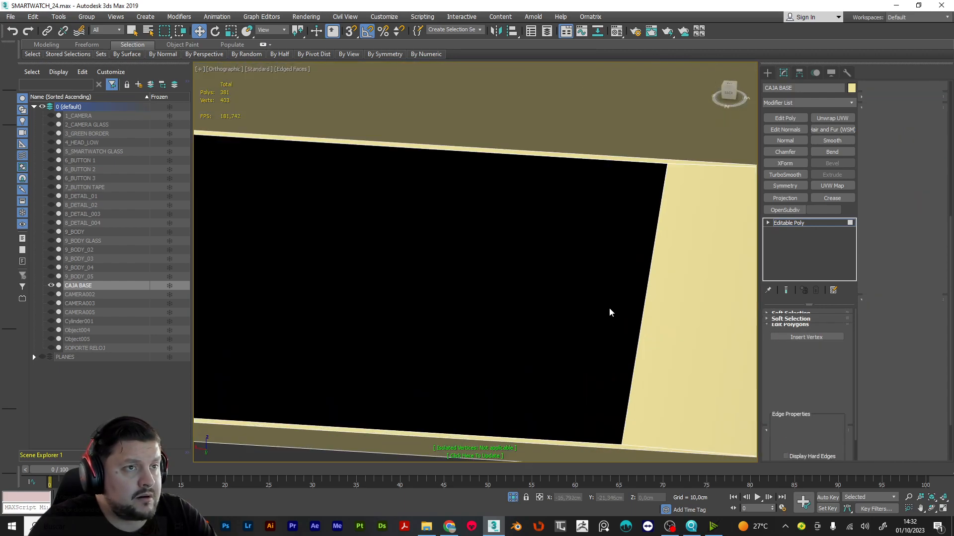
pyautogui.doubleClick(636, 339)
pyautogui.scroll(-7, 631, 338)
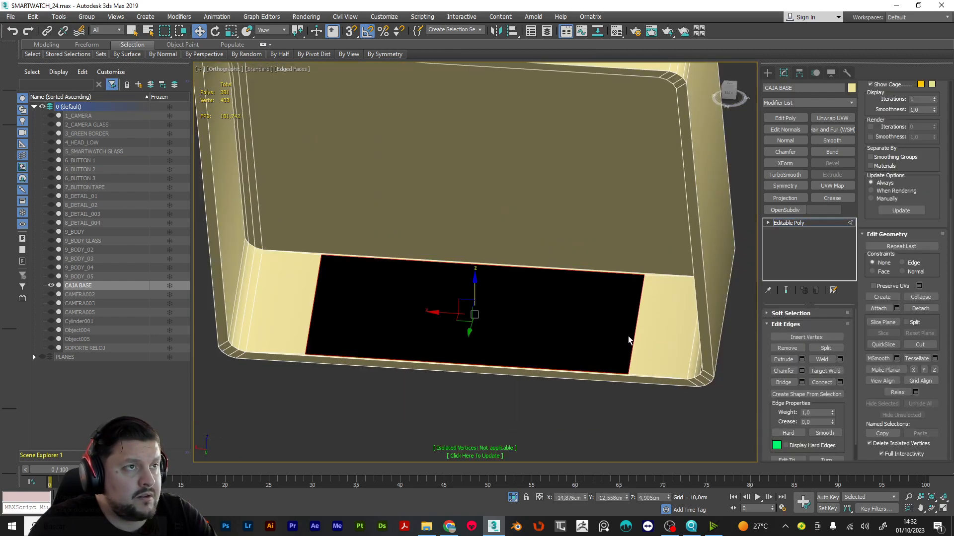
pyautogui.keyDown('alt'); pyautogui.moveTo(614, 347); pyautogui.dragTo(591, 304, button='middle'); pyautogui.keyUp('alt')
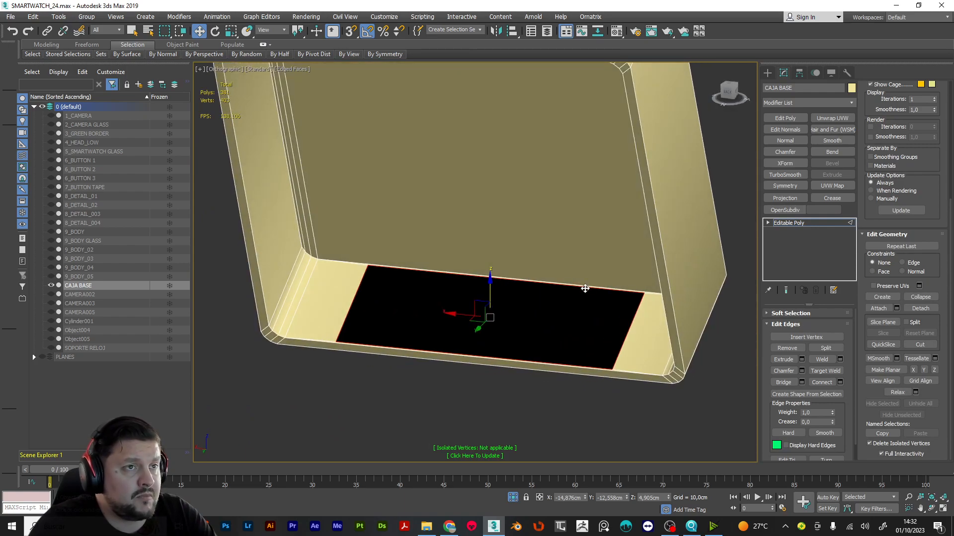
pyautogui.keyDown('alt'); pyautogui.moveTo(585, 288); pyautogui.dragTo(616, 365, button='middle'); pyautogui.keyUp('alt')
pyautogui.scroll(5, 618, 366)
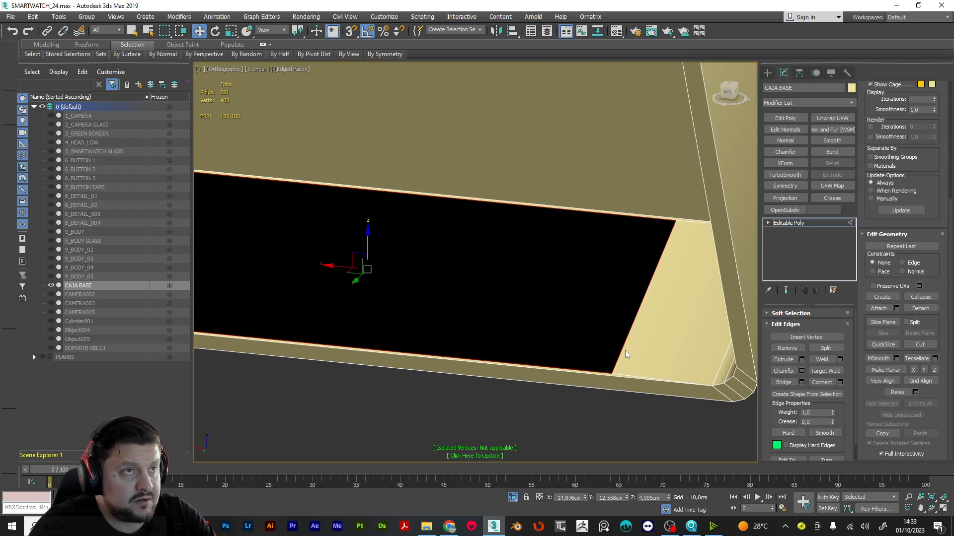
# Select the two long opposite edges of the opening in the lid's hinge-side wall and bridge them.
pyautogui.press('2')
pyautogui.press('2')
pyautogui.click(627, 215)
pyautogui.keyDown('ctrl'); pyautogui.click(565, 366); pyautogui.keyUp('ctrl')
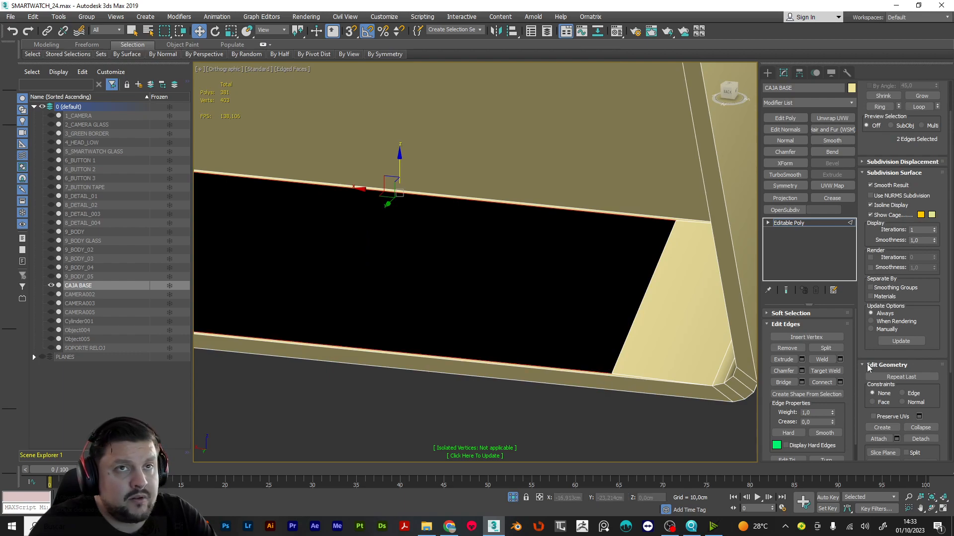
pyautogui.scroll(-3, 864, 388)
pyautogui.scroll(5, 876, 389)
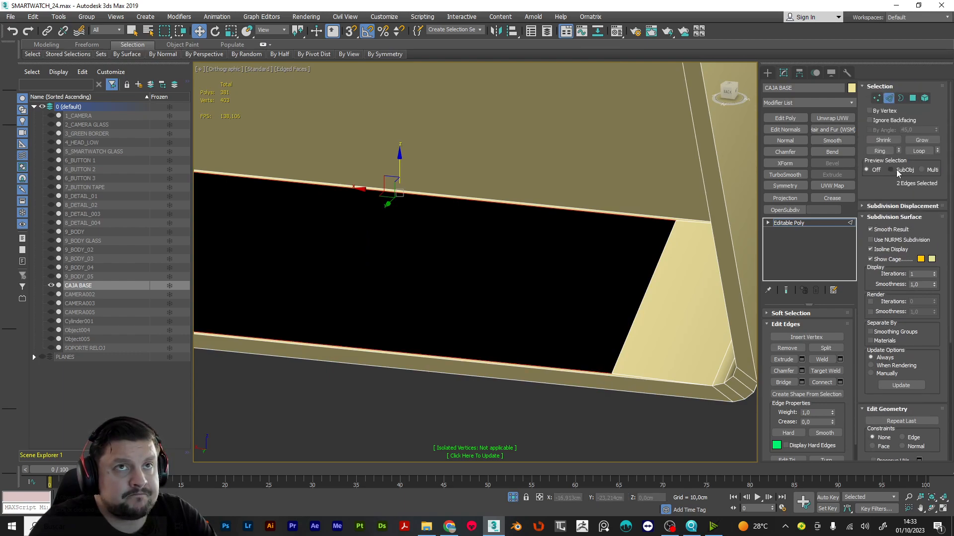
pyautogui.click(782, 383)
pyautogui.keyDown('alt'); pyautogui.moveTo(628, 309); pyautogui.dragTo(677, 308, button='middle'); pyautogui.keyUp('alt')
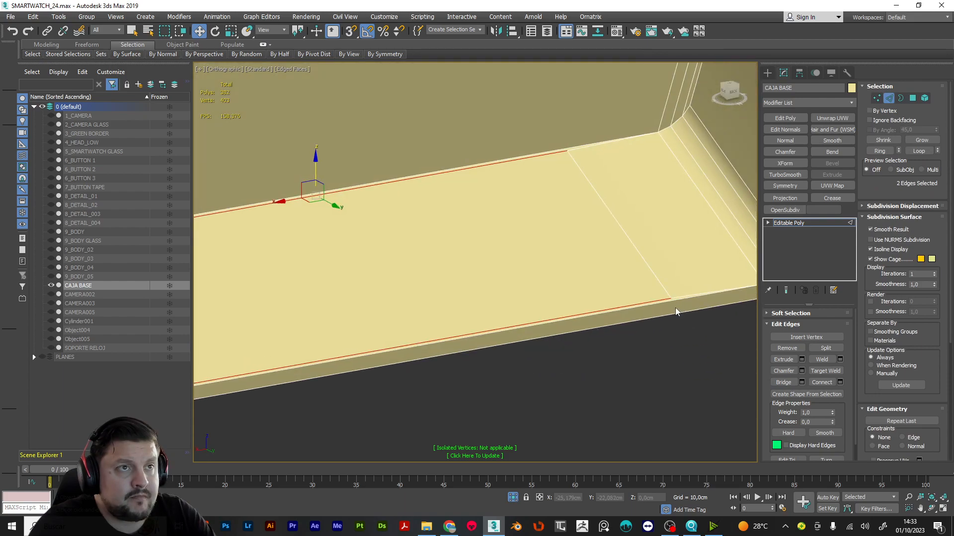
# Use Target Weld to merge the two extra vertices at one end of the bridged wall into the adjacent rounded-corner vertices.
pyautogui.press('1')
pyautogui.keyDown('alt'); pyautogui.moveTo(670, 221); pyautogui.dragTo(705, 228, button='middle'); pyautogui.keyUp('alt')
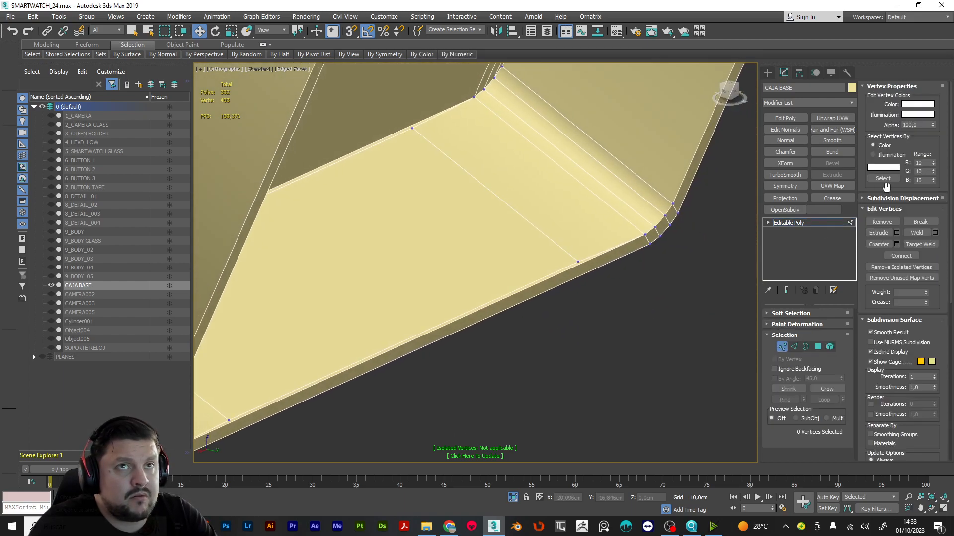
pyautogui.scroll(-5, 886, 186)
pyautogui.scroll(5, 919, 254)
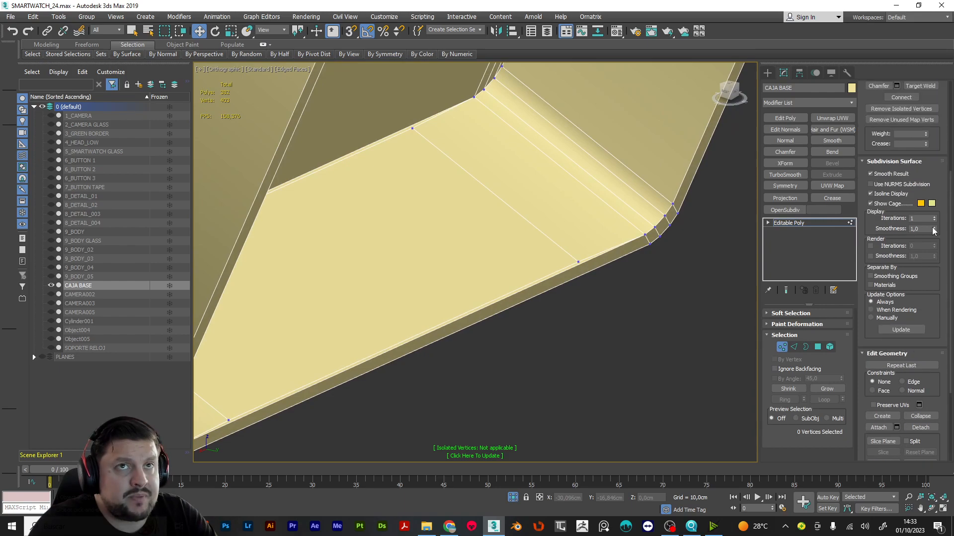
pyautogui.click(921, 244)
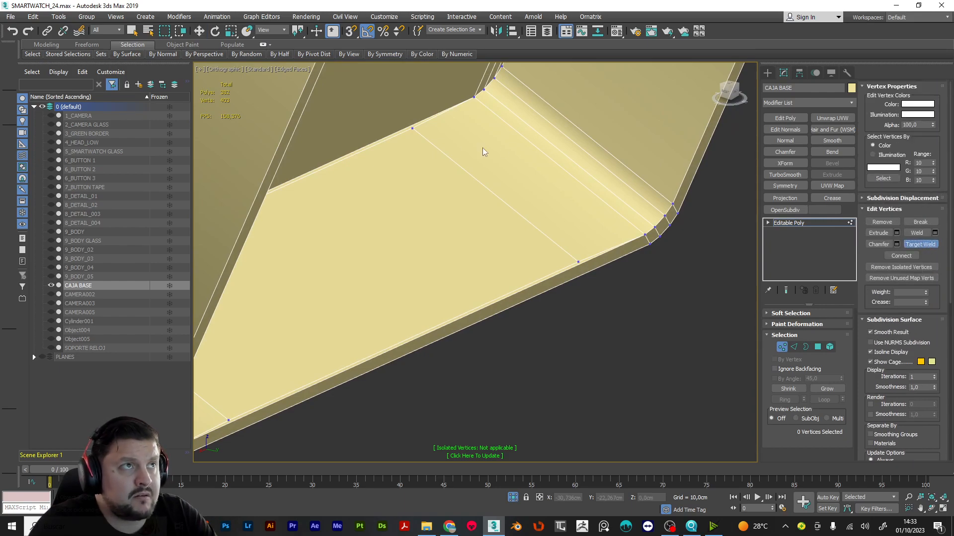
pyautogui.click(472, 97)
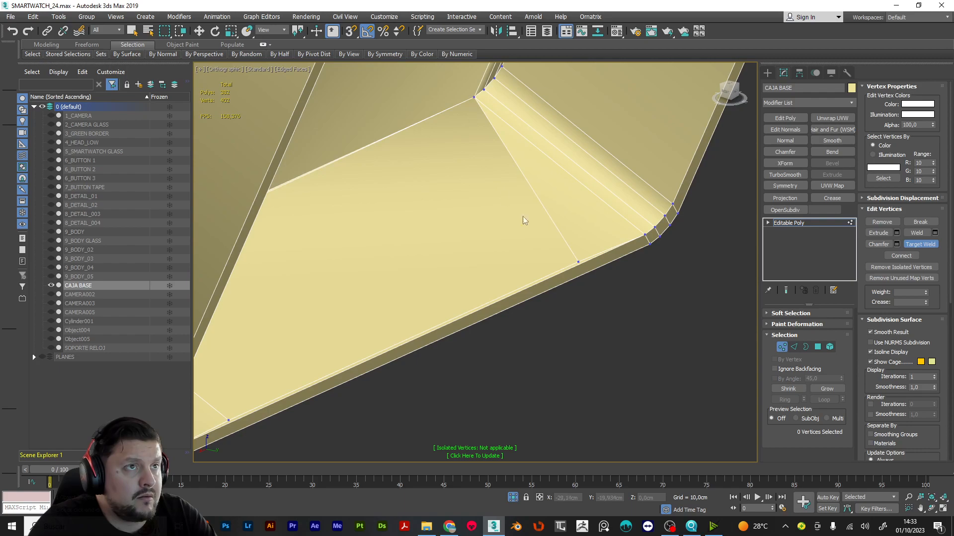
pyautogui.click(649, 240)
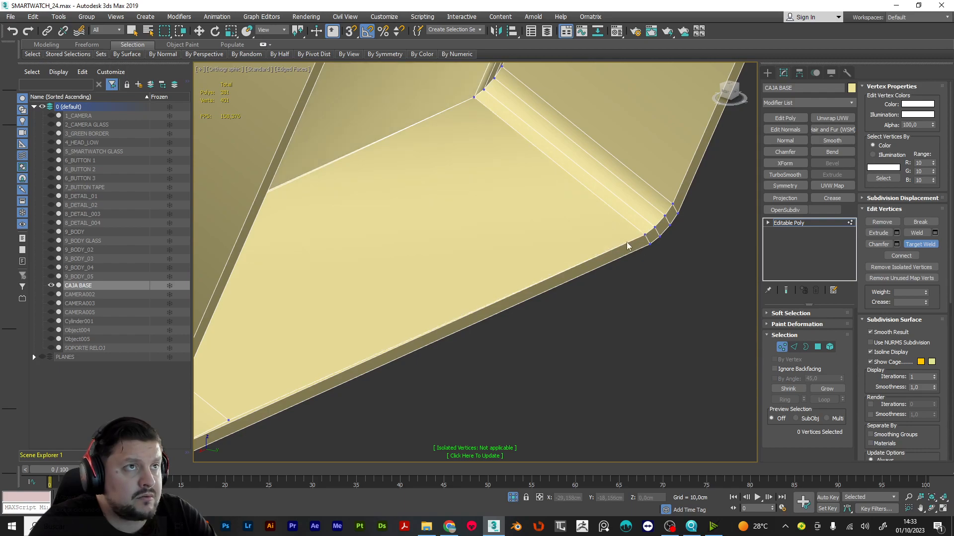
# Target-weld the two extra vertices at the opposite end of the bridged wall into that side's rounded-corner vertices.
pyautogui.scroll(-5, 627, 240)
pyautogui.keyDown('alt'); pyautogui.moveTo(544, 243); pyautogui.dragTo(531, 238, button='middle'); pyautogui.keyUp('alt')
pyautogui.scroll(5, 531, 239)
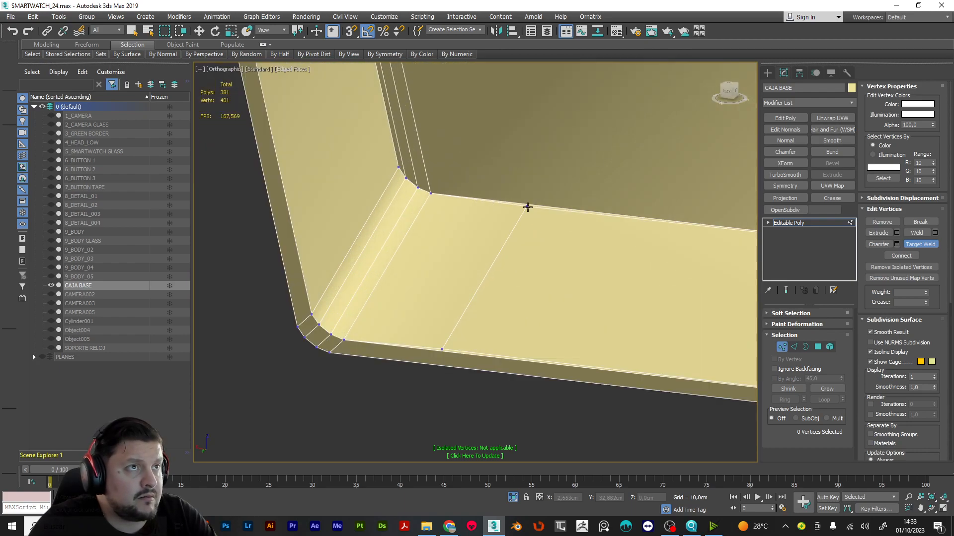
pyautogui.click(432, 193)
pyautogui.click(441, 350)
pyautogui.click(344, 340)
pyautogui.scroll(-8, 447, 318)
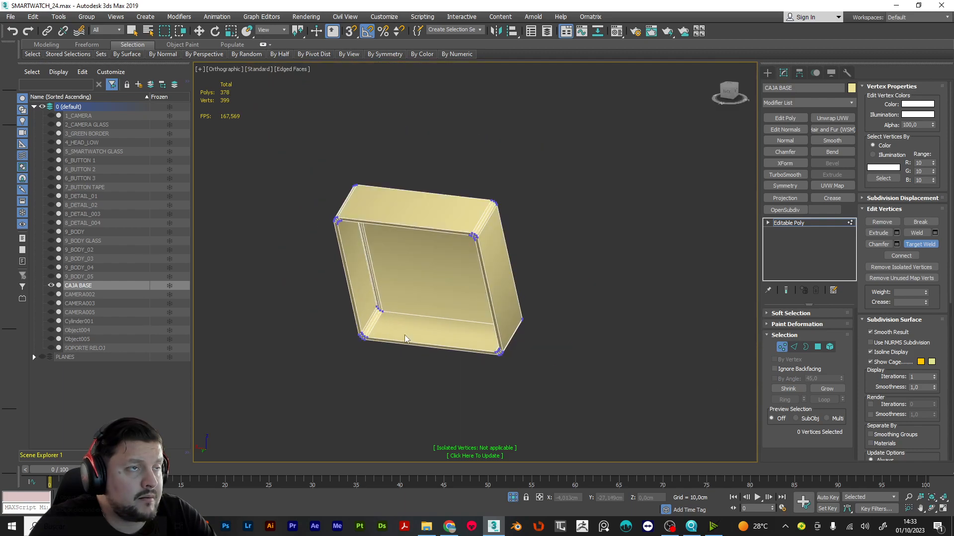
# Check the lid's continuity by selecting it at element level, and clear the selection.
pyautogui.press('5')
pyautogui.press('w')
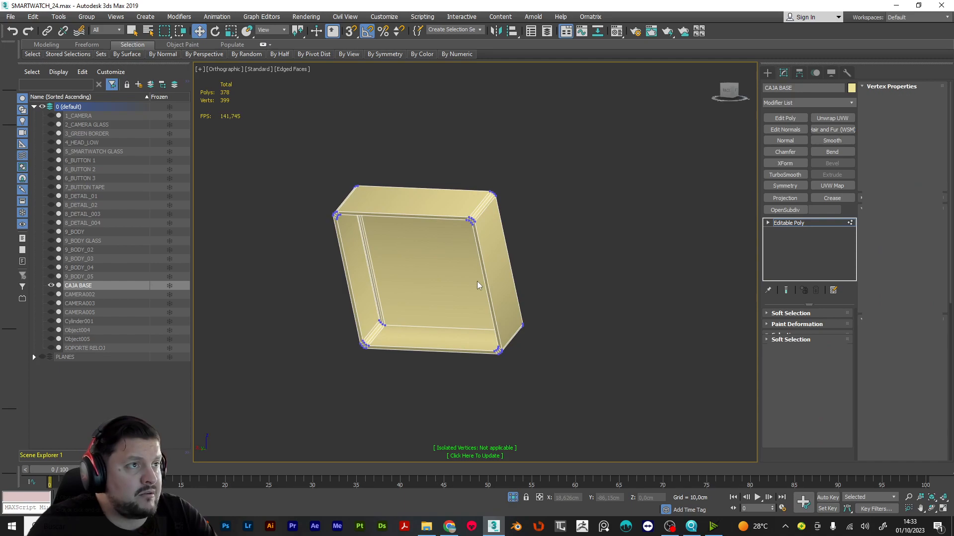
pyautogui.click(476, 281)
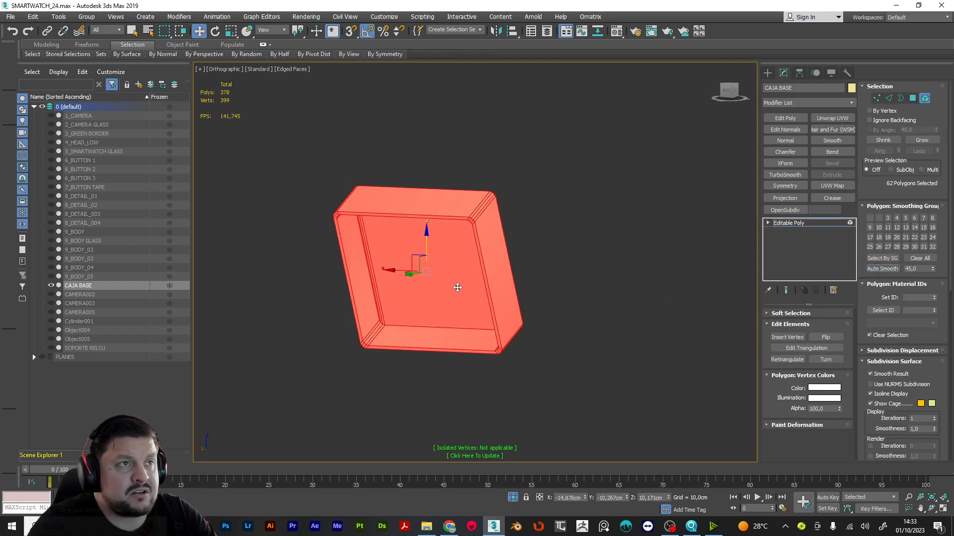
pyautogui.scroll(5, 371, 327)
pyautogui.click(443, 420)
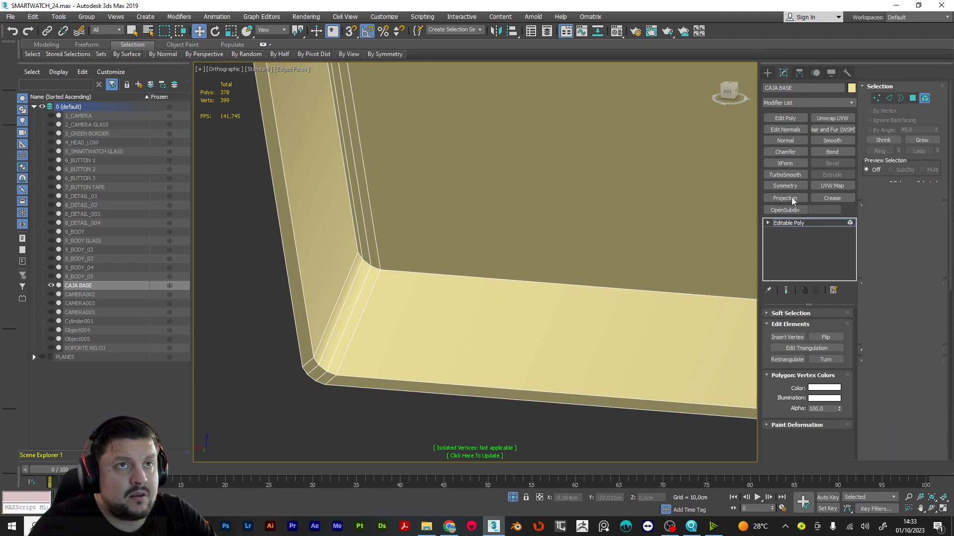
# Add a Chamfer modifier to the lid with amount 0,3 cm, tension 0,0 and From Smoothing set to Unsmoothed Edges.
pyautogui.click(790, 152)
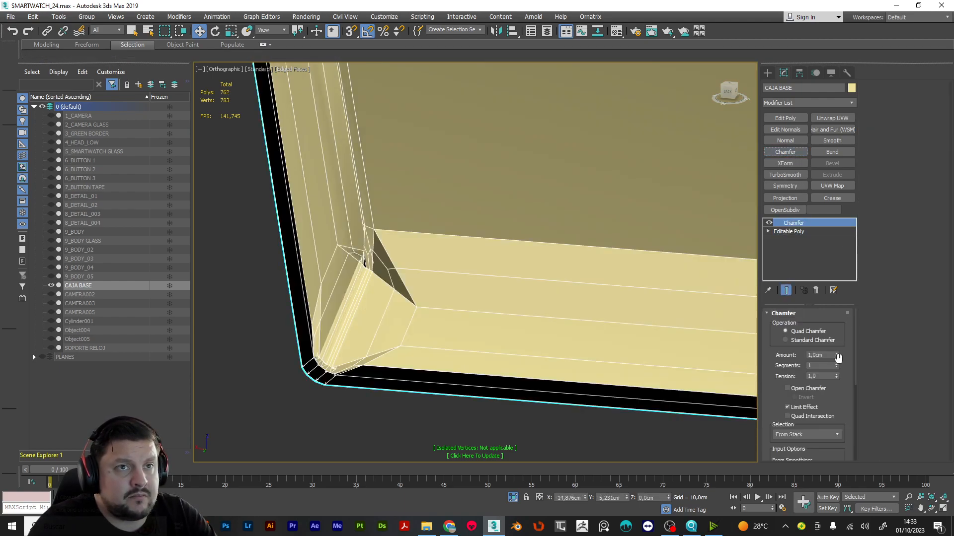
pyautogui.moveTo(837, 357); pyautogui.dragTo(839, 393)
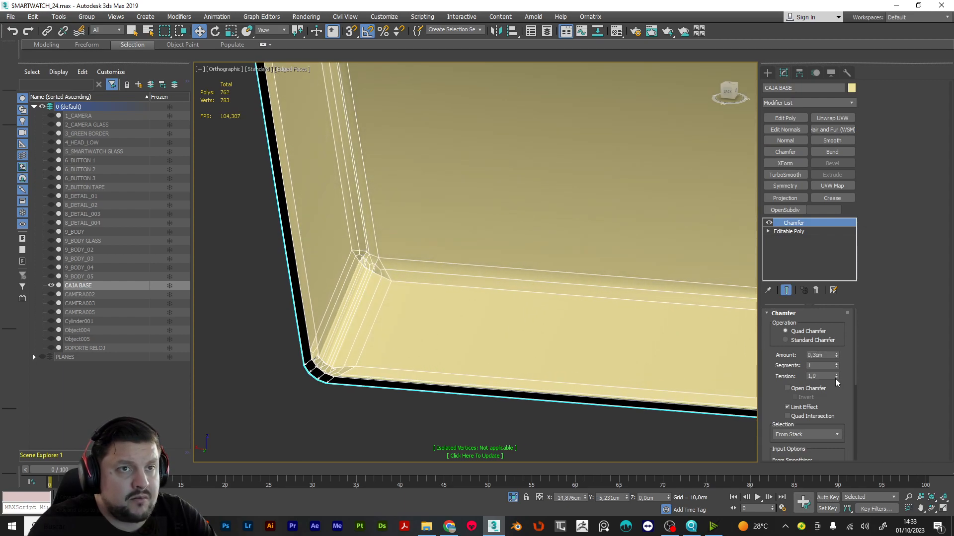
pyautogui.rightClick(836, 376)
pyautogui.moveTo(858, 376); pyautogui.dragTo(857, 413)
pyautogui.click(839, 383)
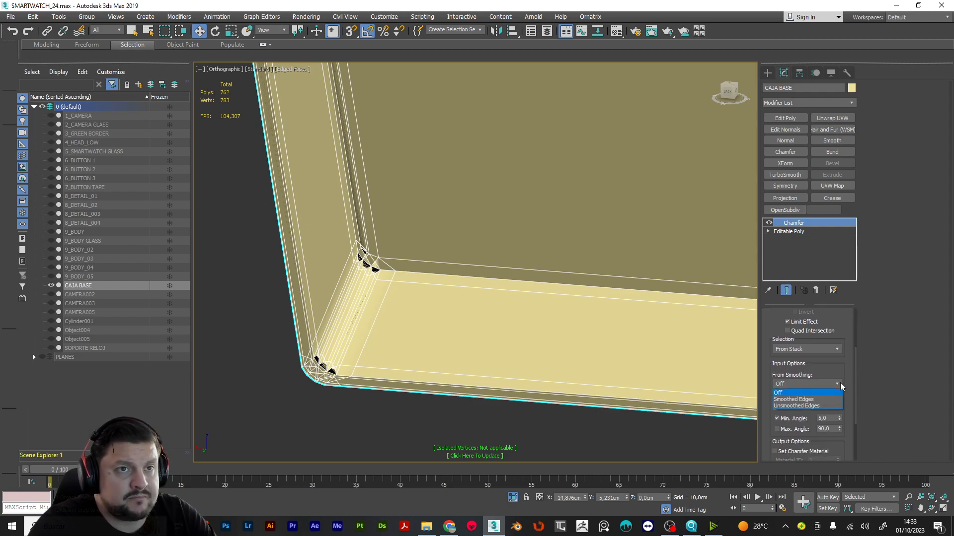
pyautogui.click(820, 406)
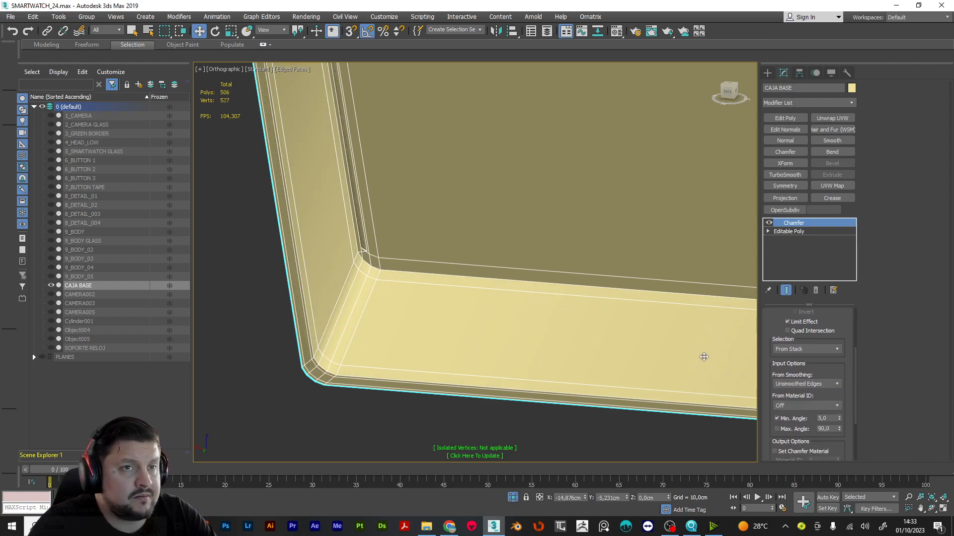
pyautogui.scroll(1, 843, 359)
# Reduce the lid's Chamfer amount to 0,2 cm.
pyautogui.moveTo(857, 368); pyautogui.dragTo(855, 336)
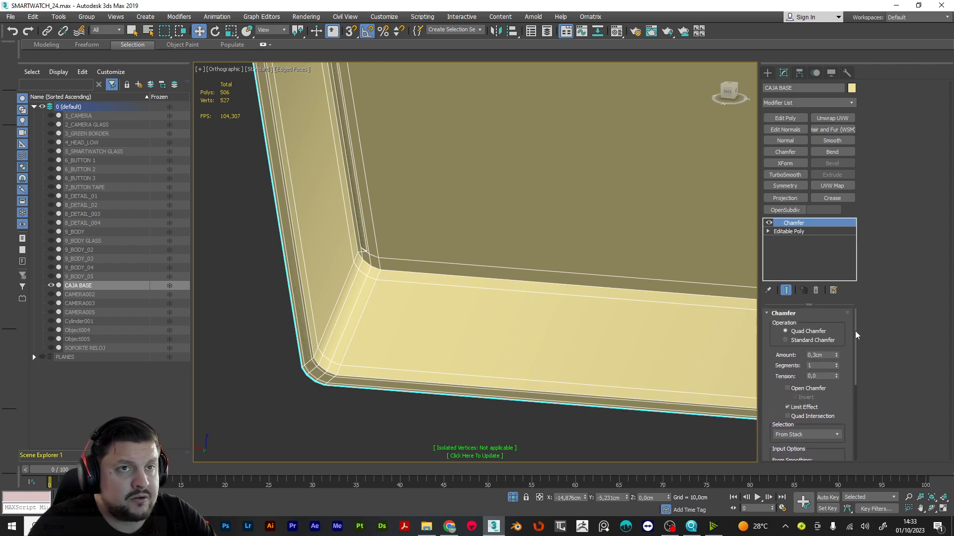
pyautogui.click(837, 357)
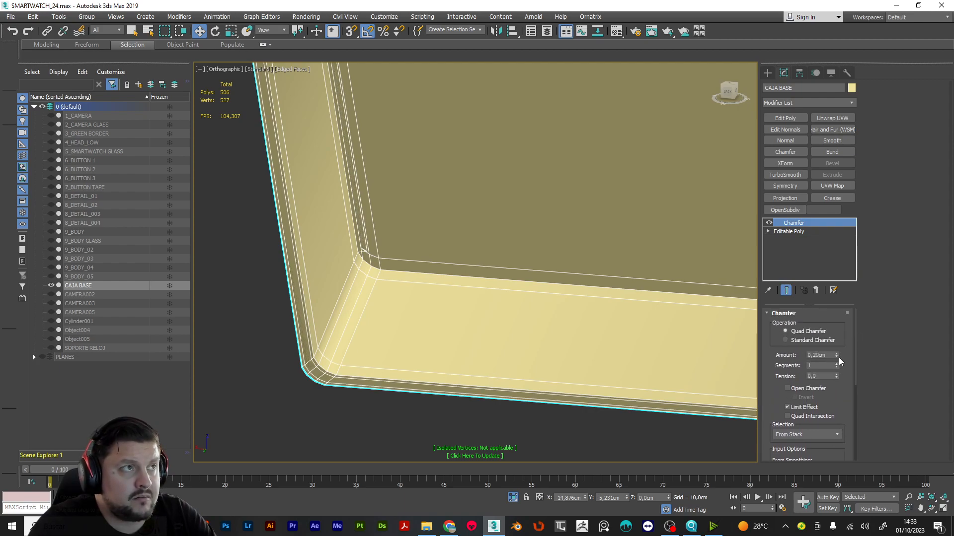
pyautogui.moveTo(839, 357); pyautogui.dragTo(836, 358)
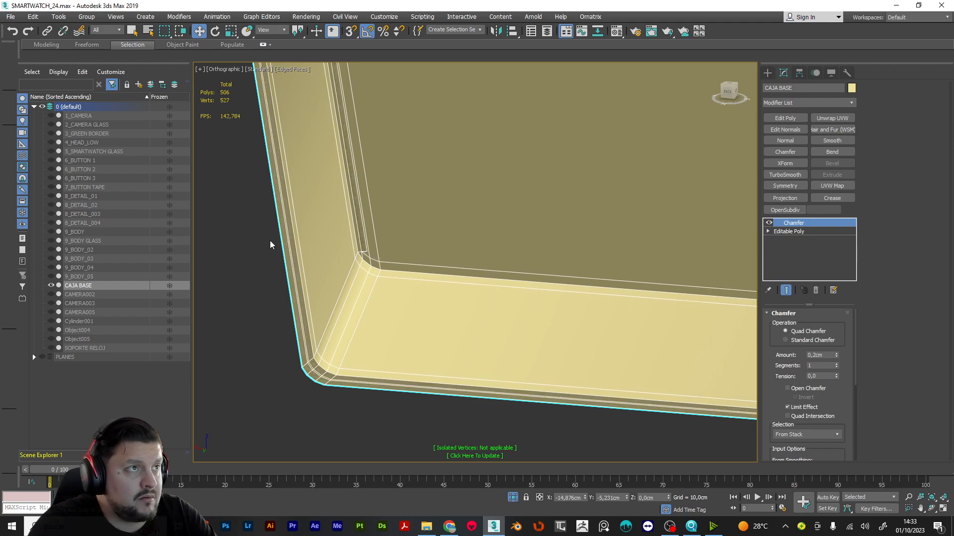
# Compare the lid's inner corner with and without the Chamfer modifier, leaving the modifier disabled.
pyautogui.scroll(8, 378, 245)
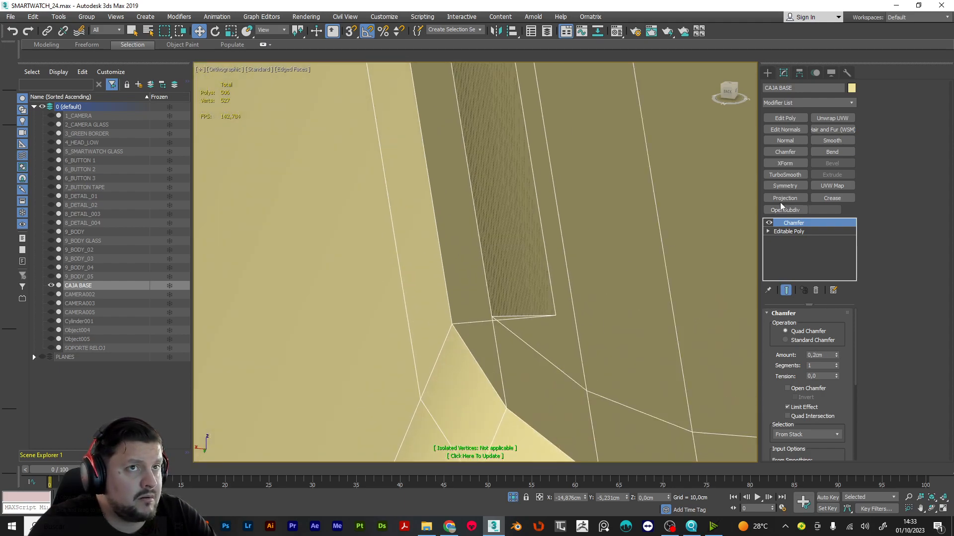
pyautogui.click(768, 223)
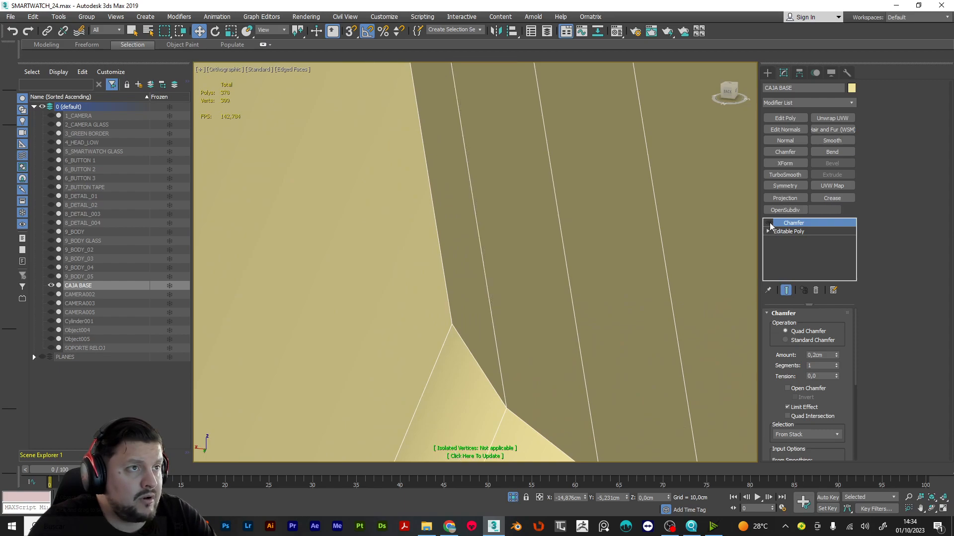
pyautogui.click(769, 224)
pyautogui.click(769, 224)
pyautogui.scroll(-8, 432, 234)
pyautogui.keyDown('alt'); pyautogui.moveTo(461, 227); pyautogui.dragTo(605, 179, button='middle'); pyautogui.keyUp('alt')
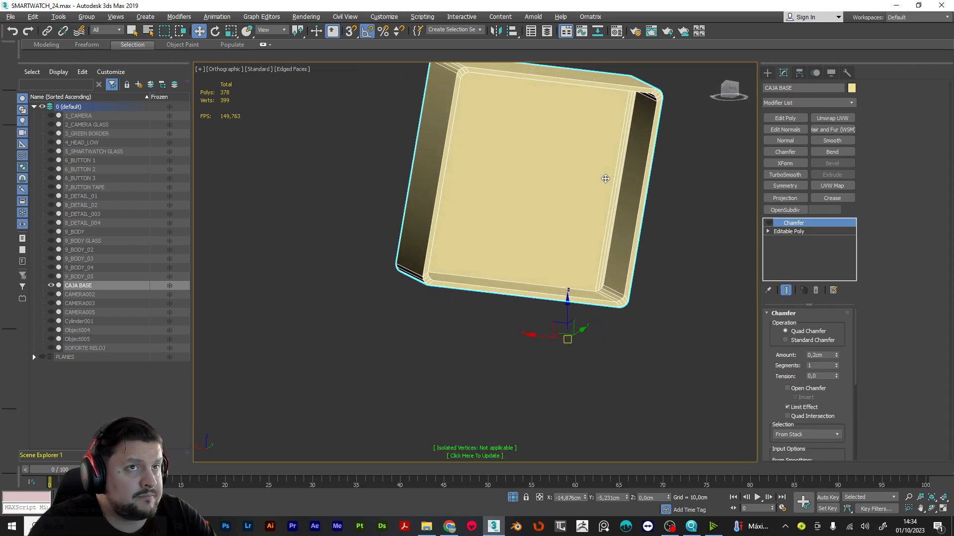
# Add an Edit Poly modifier between the lid's Editable Poly base and its Chamfer modifier.
pyautogui.click(811, 232)
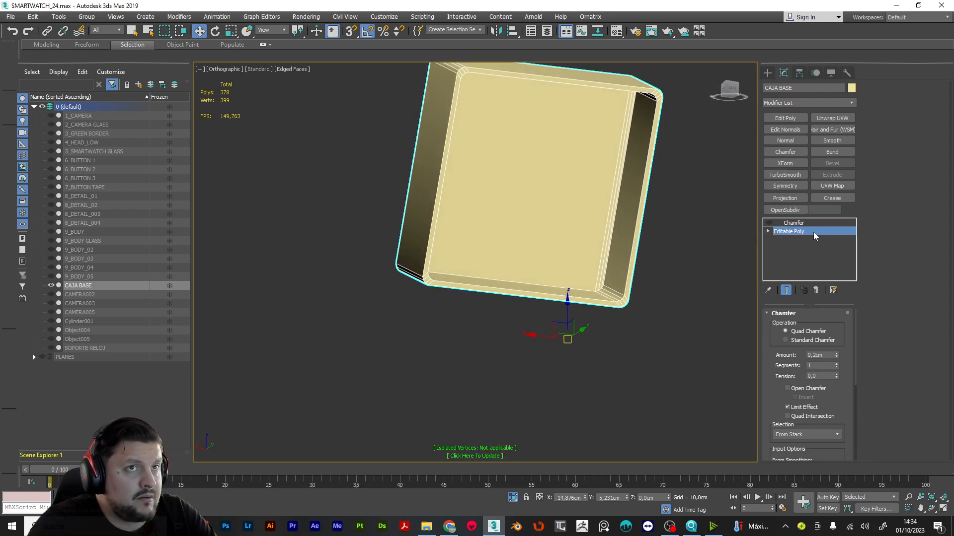
pyautogui.click(797, 116)
pyautogui.keyDown('alt'); pyautogui.moveTo(674, 217); pyautogui.dragTo(613, 228, button='middle'); pyautogui.keyUp('alt')
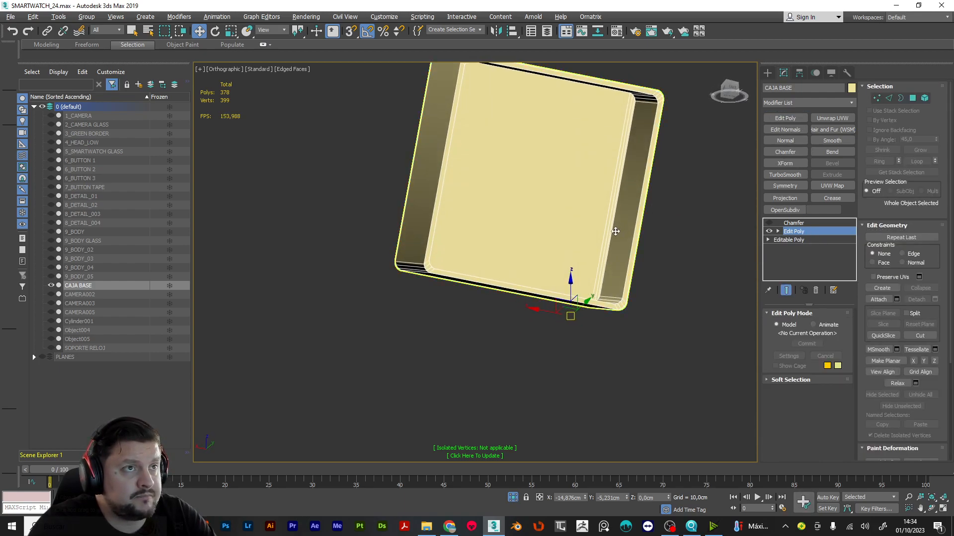
# Select the seven polygons of the lid's inner floor, including the narrow strips along both sides.
pyautogui.press('4')
pyautogui.click(585, 245)
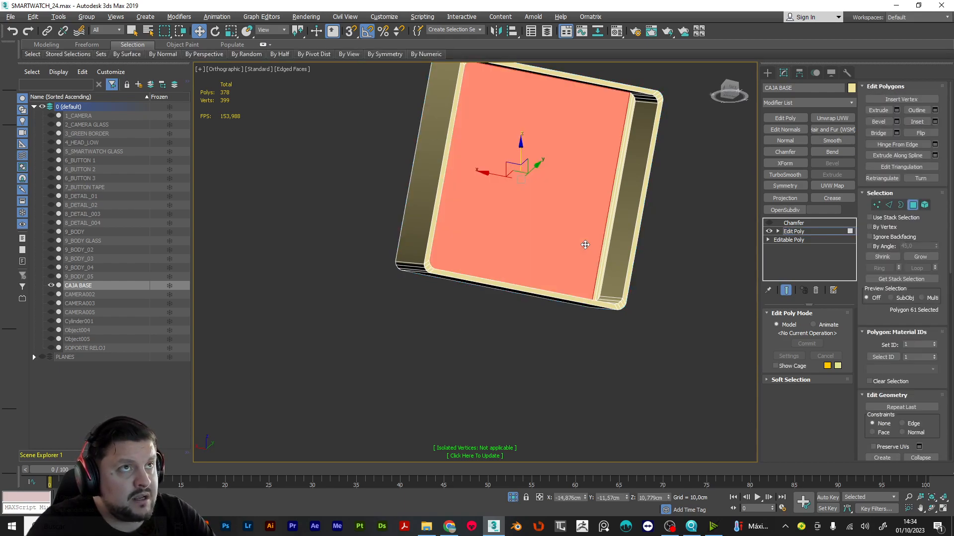
pyautogui.keyDown('alt'); pyautogui.moveTo(586, 245); pyautogui.dragTo(549, 211, button='middle'); pyautogui.keyUp('alt')
pyautogui.scroll(5, 635, 171)
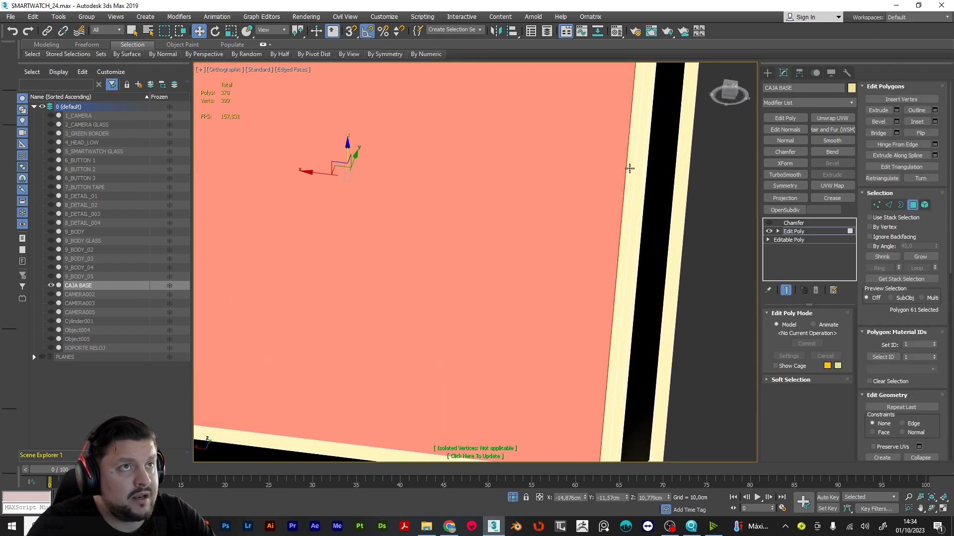
pyautogui.keyDown('ctrl'); pyautogui.click(630, 169); pyautogui.keyUp('ctrl')
pyautogui.keyDown('ctrl'); pyautogui.click(639, 173); pyautogui.keyUp('ctrl')
pyautogui.scroll(-8, 642, 179)
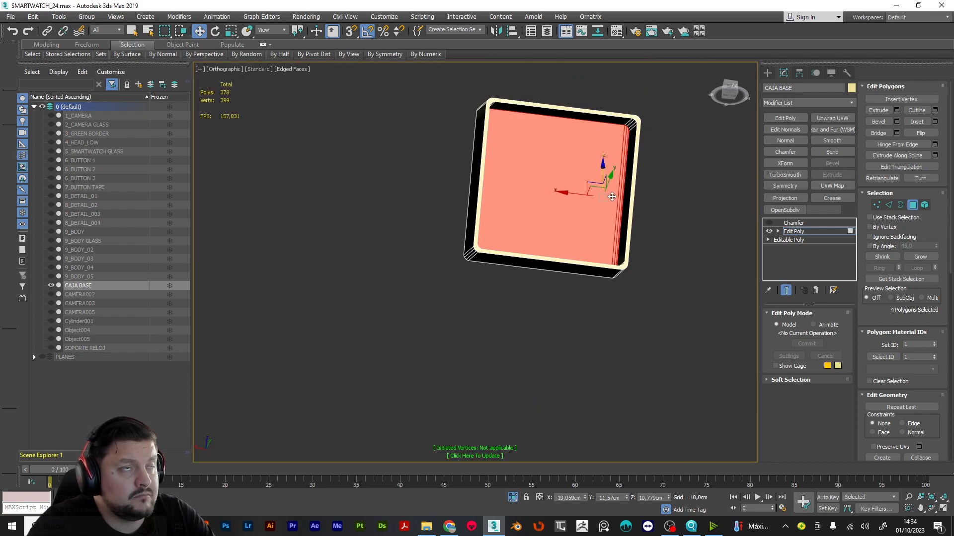
pyautogui.keyDown('alt'); pyautogui.moveTo(478, 202); pyautogui.dragTo(502, 199, button='middle'); pyautogui.keyUp('alt')
pyautogui.scroll(8, 502, 198)
pyautogui.keyDown('ctrl'); pyautogui.click(551, 222); pyautogui.keyUp('ctrl')
pyautogui.keyDown('ctrl'); pyautogui.click(549, 230); pyautogui.keyUp('ctrl')
pyautogui.keyDown('ctrl'); pyautogui.click(545, 231); pyautogui.keyUp('ctrl')
# Inset the selected inner floor polygons slightly and scale them inward.
pyautogui.click(917, 122)
pyautogui.moveTo(700, 163)
pyautogui.mouseDown()
pyautogui.moveTo(702, 177)
pyautogui.moveTo(701, 163)
pyautogui.mouseUp()
pyautogui.rightClick(701, 162)
pyautogui.scroll(-5, 696, 162)
pyautogui.press('r')
pyautogui.keyDown('alt'); pyautogui.moveTo(710, 185); pyautogui.dragTo(732, 198, button='middle'); pyautogui.keyUp('alt')
pyautogui.moveTo(685, 164); pyautogui.dragTo(731, 211)
pyautogui.keyDown('alt'); pyautogui.moveTo(731, 211); pyautogui.dragTo(617, 227, button='middle'); pyautogui.keyUp('alt')
# Use the Local reference coordinate system to scale the inset floor polygons inward, away from the lid's walls.
pyautogui.click(284, 31)
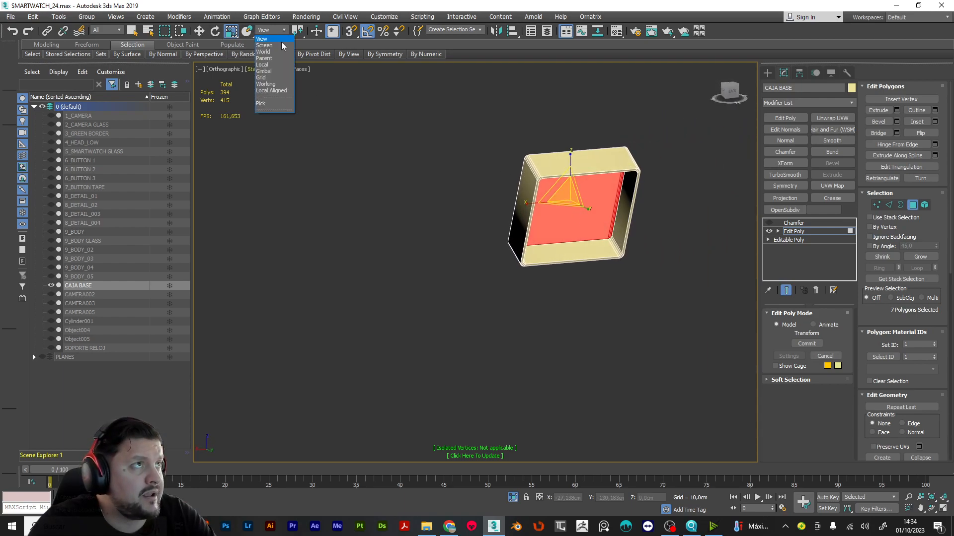
pyautogui.click(279, 65)
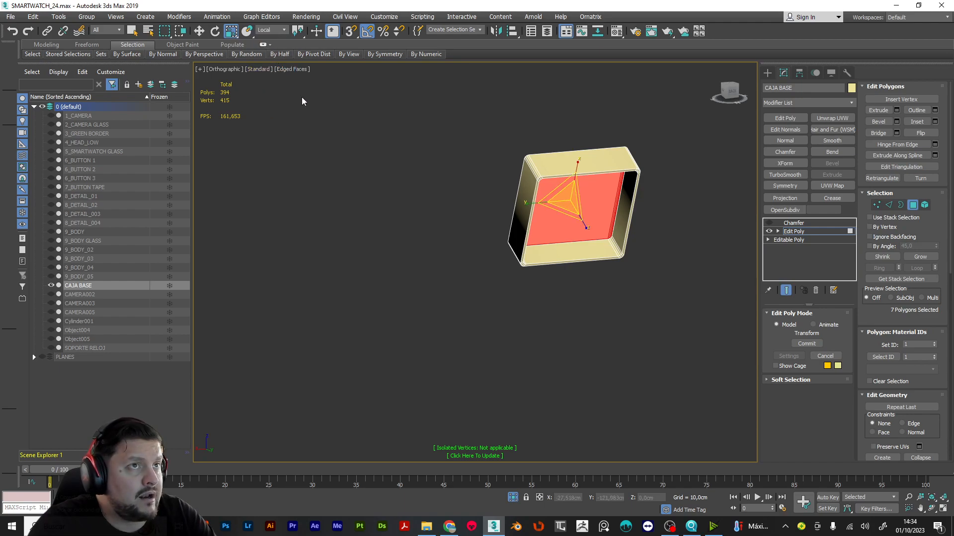
pyautogui.moveTo(557, 198); pyautogui.dragTo(599, 213)
pyautogui.keyDown('alt'); pyautogui.moveTo(599, 213); pyautogui.dragTo(583, 173, button='middle'); pyautogui.keyUp('alt')
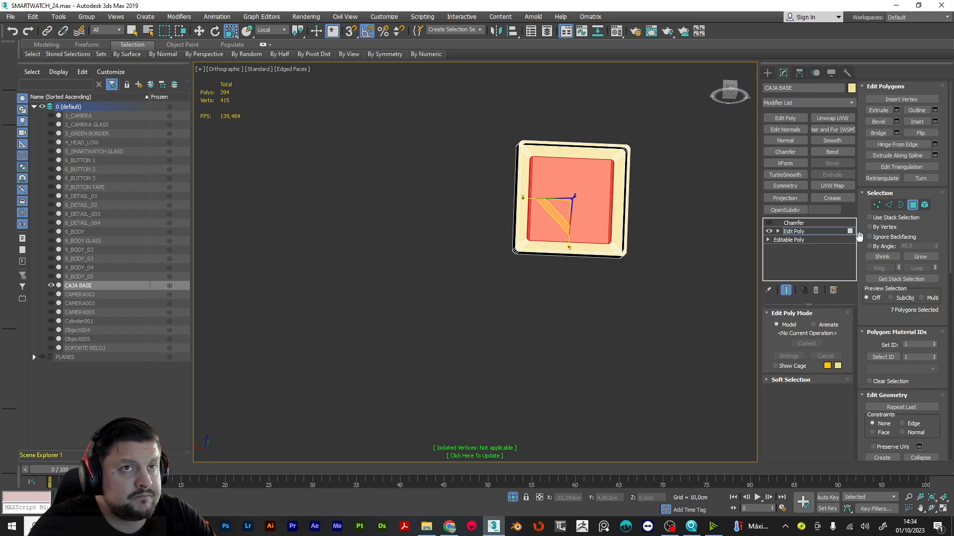
# Leave polygon editing and re-enable the lid's Chamfer modifier.
pyautogui.click(820, 232)
pyautogui.scroll(6, 615, 212)
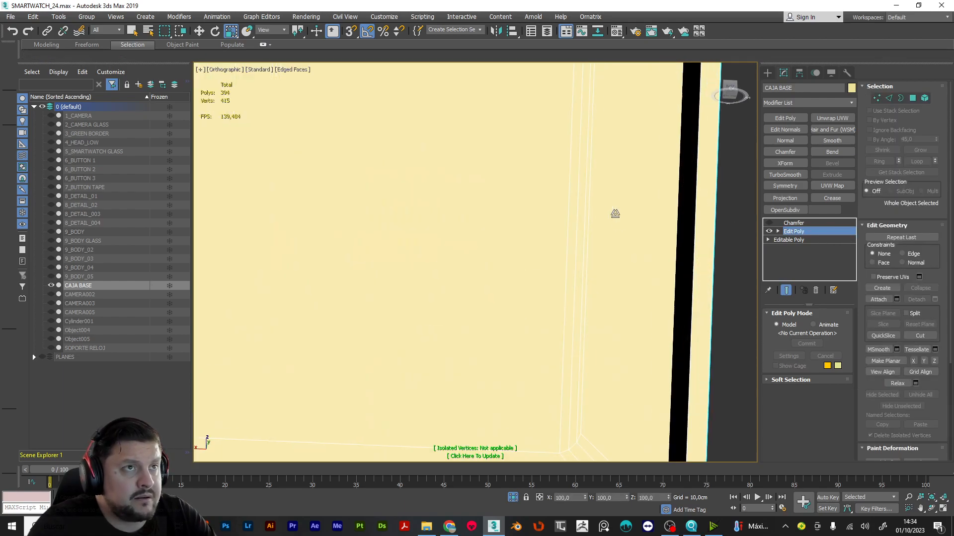
pyautogui.click(771, 224)
pyautogui.click(771, 225)
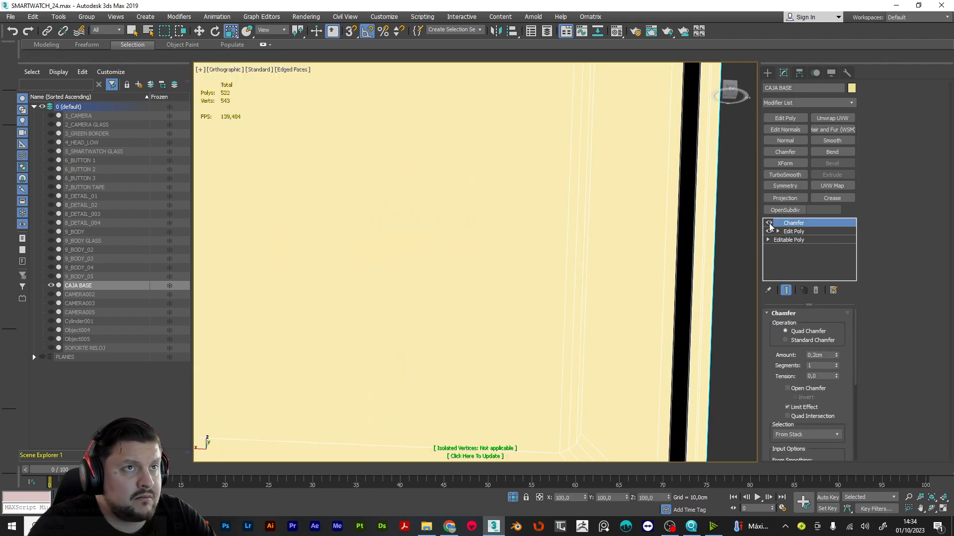
# Examine the chamfered edge flow at the lid's inner floor corners and along its open rim.
pyautogui.scroll(-6, 621, 225)
pyautogui.keyDown('alt'); pyautogui.moveTo(621, 225); pyautogui.dragTo(648, 274, button='middle'); pyautogui.keyUp('alt')
pyautogui.scroll(5, 622, 248)
pyautogui.scroll(2, 622, 248)
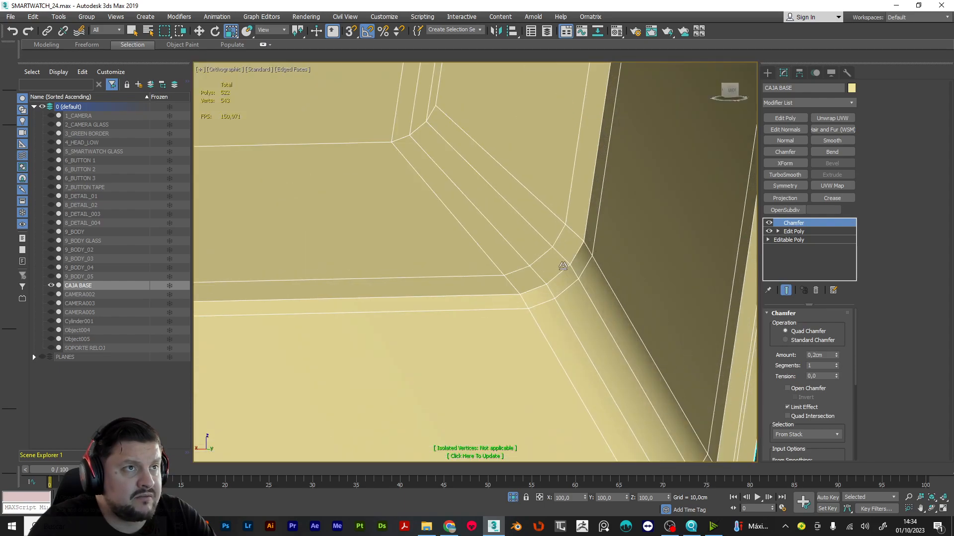
pyautogui.scroll(-3, 564, 266)
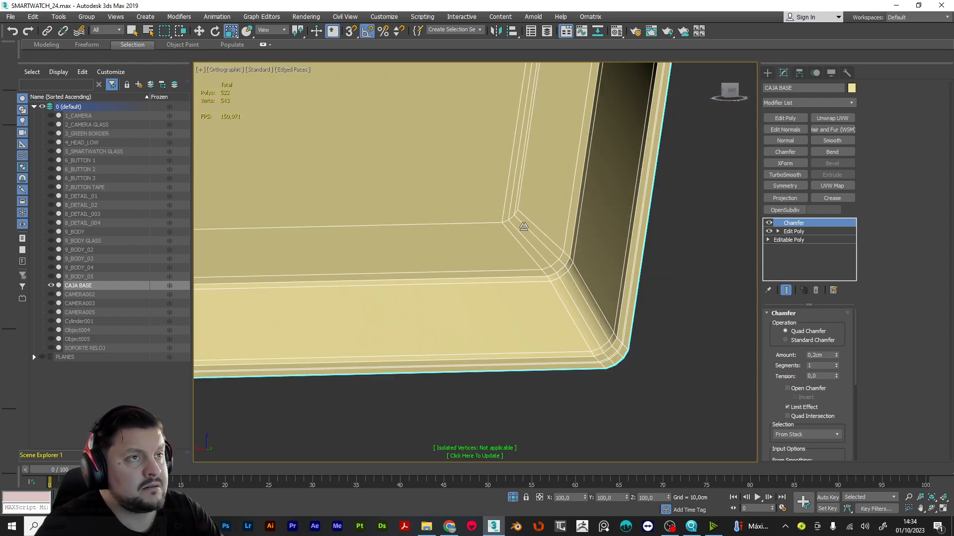
pyautogui.scroll(-2, 546, 252)
pyautogui.moveTo(545, 244)
pyautogui.mouseDown(button='middle')
pyautogui.moveTo(550, 303)
pyautogui.moveTo(533, 243)
pyautogui.mouseUp(button='middle')
pyautogui.scroll(-6, 544, 277)
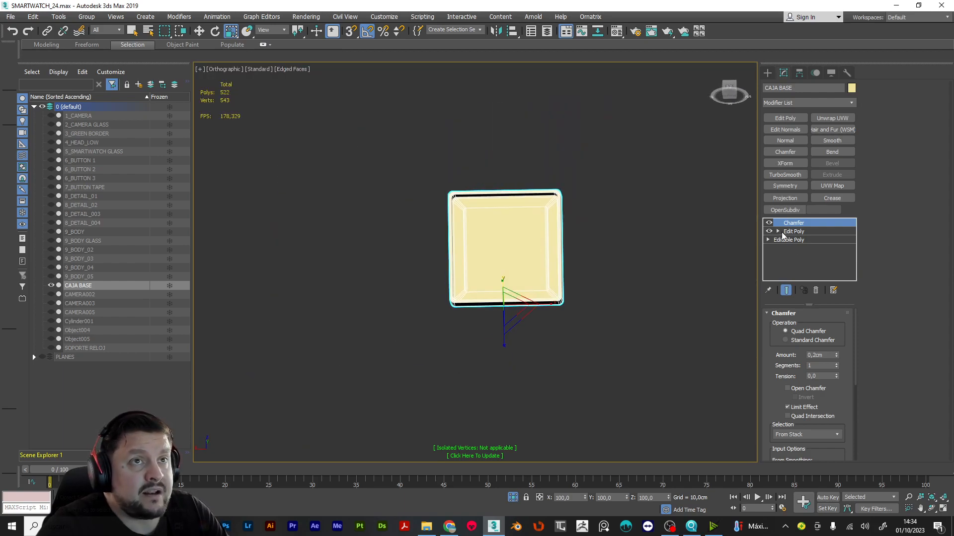
pyautogui.keyDown('alt'); pyautogui.moveTo(564, 286); pyautogui.dragTo(551, 221, button='middle'); pyautogui.keyUp('alt')
pyautogui.scroll(5, 546, 223)
pyautogui.scroll(5, 602, 196)
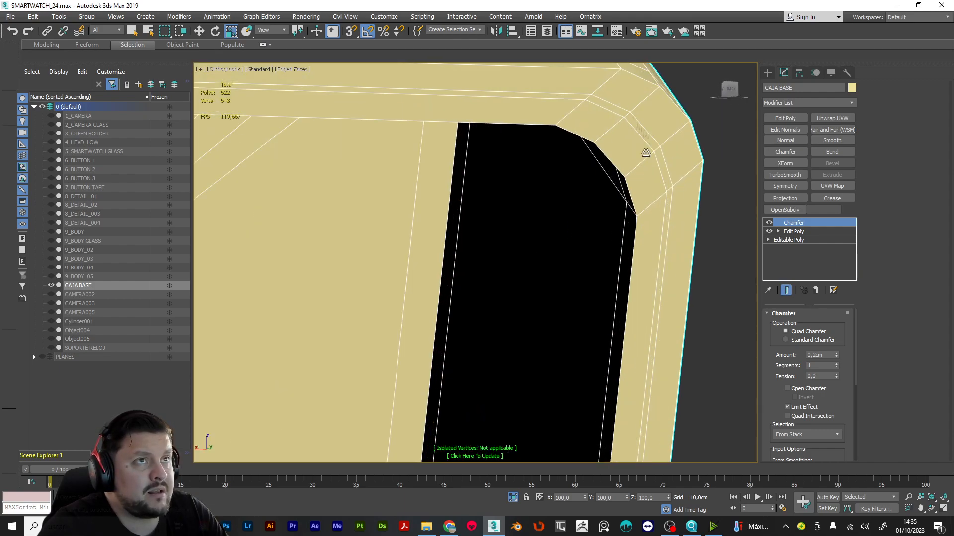
# Reduce the lid's Chamfer amount to 0,15 cm.
pyautogui.click(837, 357)
pyautogui.click(837, 357)
pyautogui.click(837, 358)
pyautogui.click(837, 358)
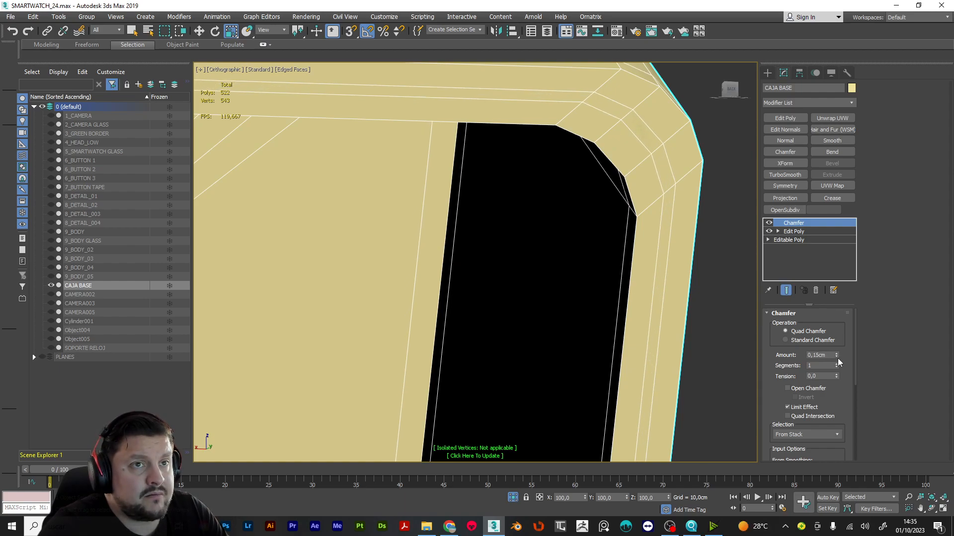
# Inspect the lid's outer face and disable the Chamfer modifier to expose the base geometry.
pyautogui.scroll(-4, 522, 264)
pyautogui.keyDown('alt'); pyautogui.moveTo(530, 266); pyautogui.dragTo(607, 334, button='middle'); pyautogui.keyUp('alt')
pyautogui.scroll(-4, 563, 290)
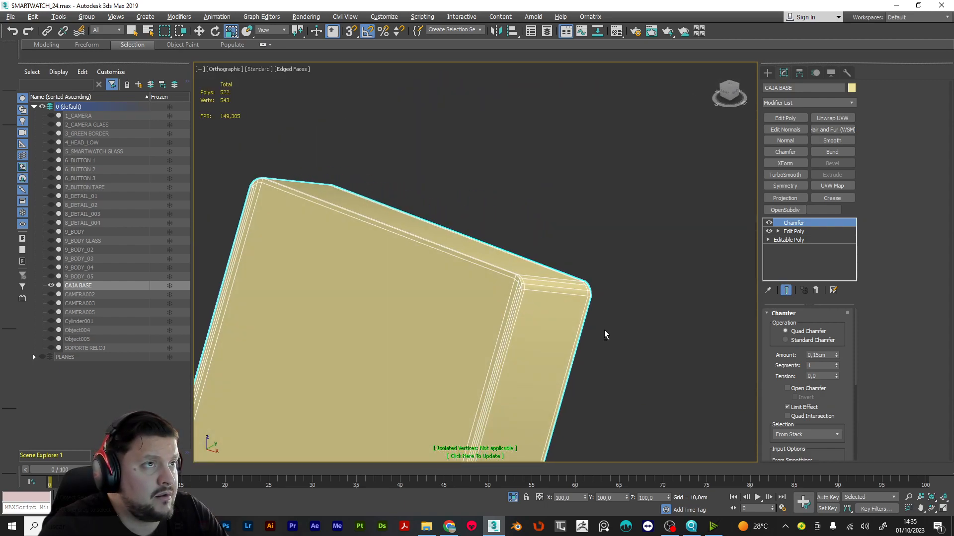
pyautogui.scroll(5, 528, 276)
pyautogui.scroll(-5, 528, 276)
pyautogui.click(771, 224)
pyautogui.keyDown('alt'); pyautogui.moveTo(440, 312); pyautogui.dragTo(500, 319, button='middle'); pyautogui.keyUp('alt')
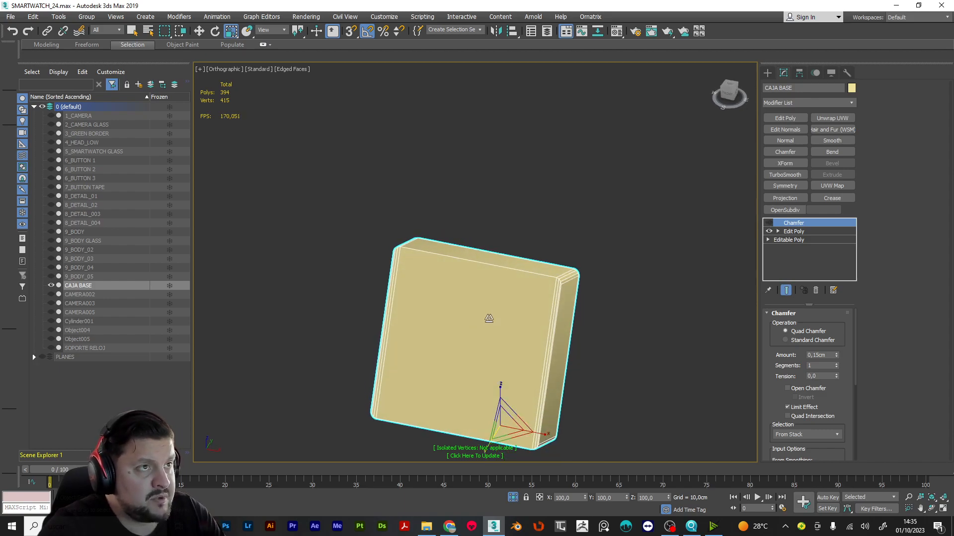
pyautogui.scroll(3, 561, 292)
# In the Edit Poly modifier, select the seven polygons of the lid's outer face, including the side strips.
pyautogui.click(793, 232)
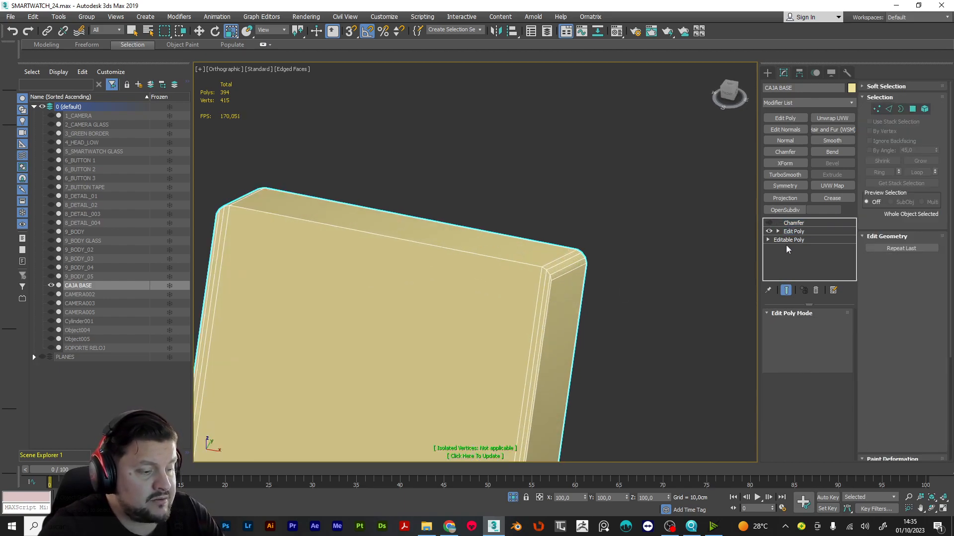
pyautogui.press('4')
pyautogui.click(542, 298)
pyautogui.keyDown('ctrl'); pyautogui.click(542, 297); pyautogui.keyUp('ctrl')
pyautogui.keyDown('ctrl'); pyautogui.click(541, 297); pyautogui.keyUp('ctrl')
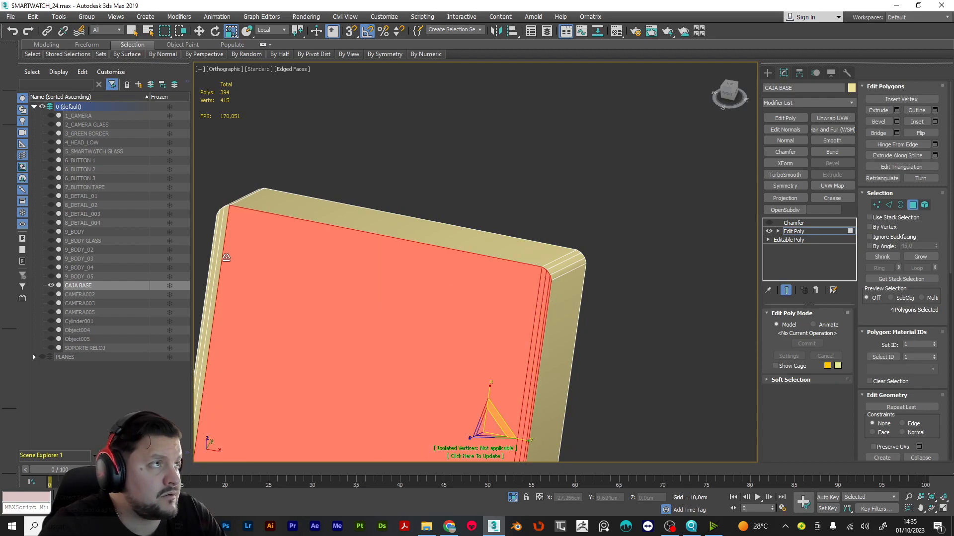
pyautogui.keyDown('ctrl'); pyautogui.click(222, 255); pyautogui.keyUp('ctrl')
pyautogui.keyDown('ctrl'); pyautogui.click(215, 251); pyautogui.keyUp('ctrl')
pyautogui.keyDown('ctrl'); pyautogui.click(213, 248); pyautogui.keyUp('ctrl')
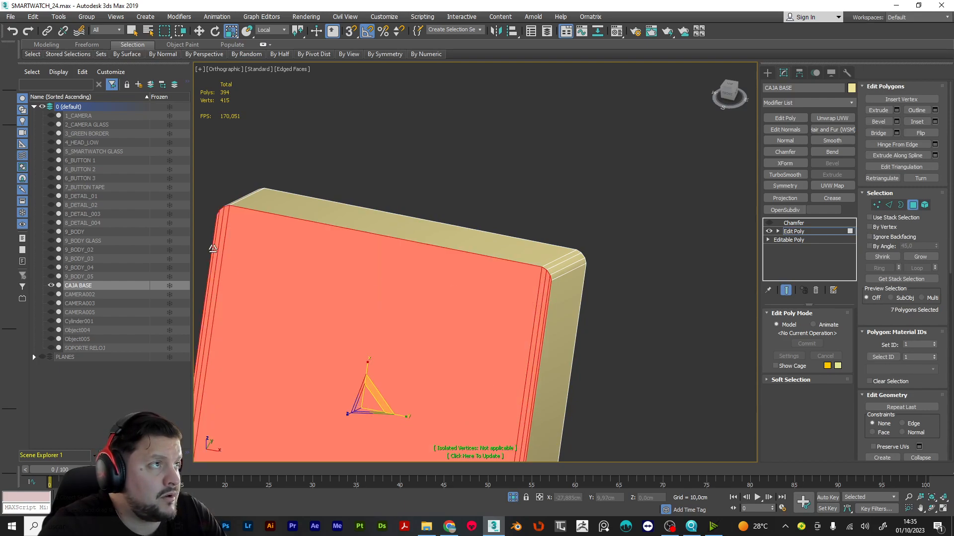
# Inset the selected outer face polygons and scale them inward from the lid's edges.
pyautogui.scroll(-4, 587, 240)
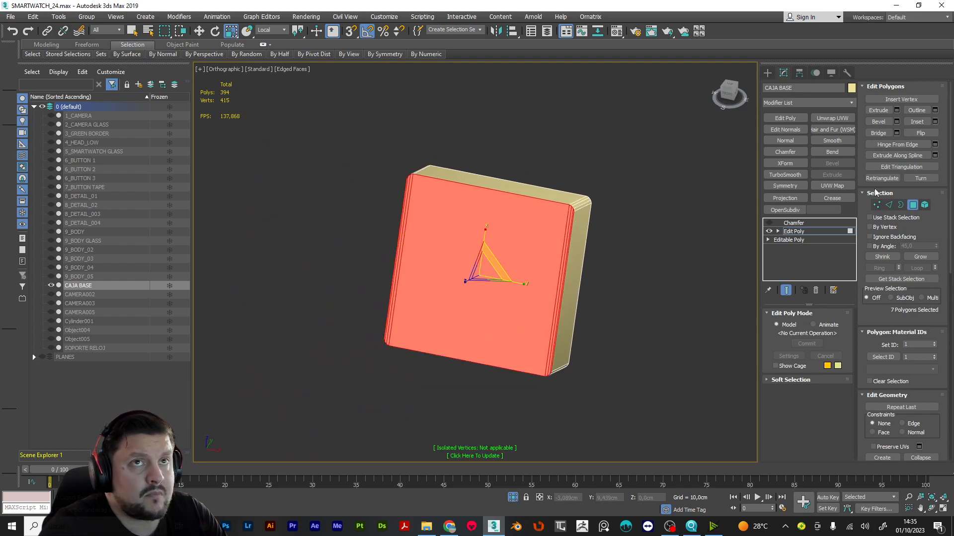
pyautogui.click(916, 123)
pyautogui.moveTo(545, 222); pyautogui.dragTo(542, 224)
pyautogui.press('e')
pyautogui.scroll(5, 538, 243)
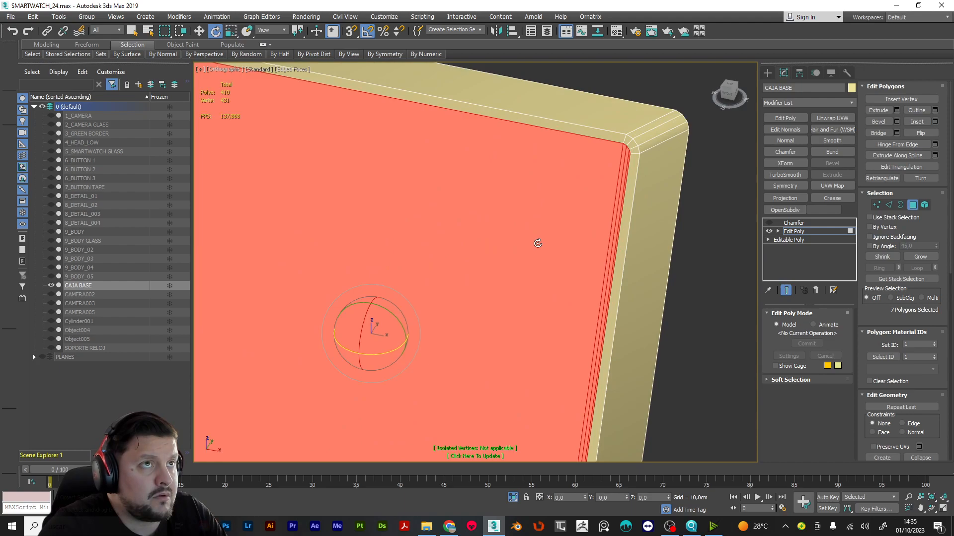
pyautogui.press('r')
pyautogui.moveTo(389, 322); pyautogui.dragTo(375, 340)
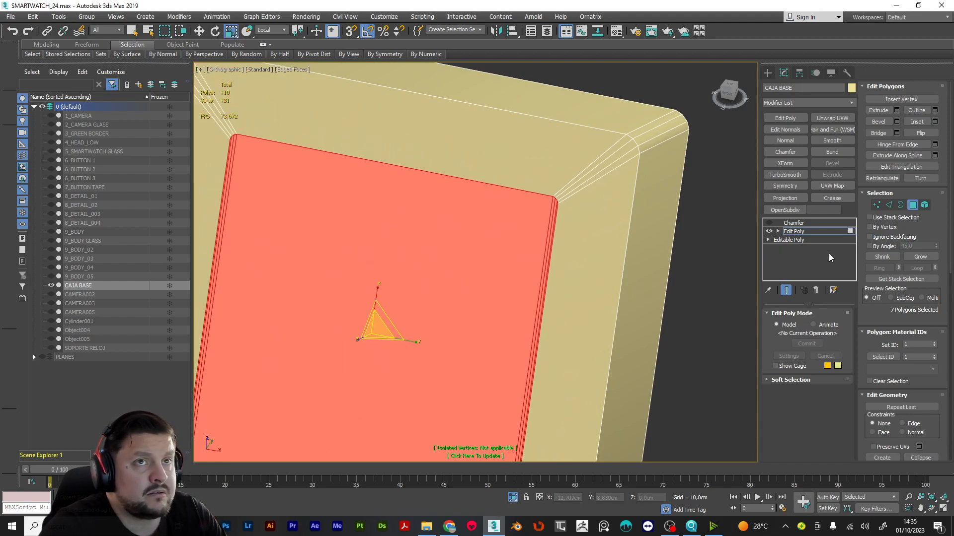
# Leave polygon editing, re-enable the Chamfer modifier, and inspect the lid inside and out.
pyautogui.click(793, 230)
pyautogui.click(769, 223)
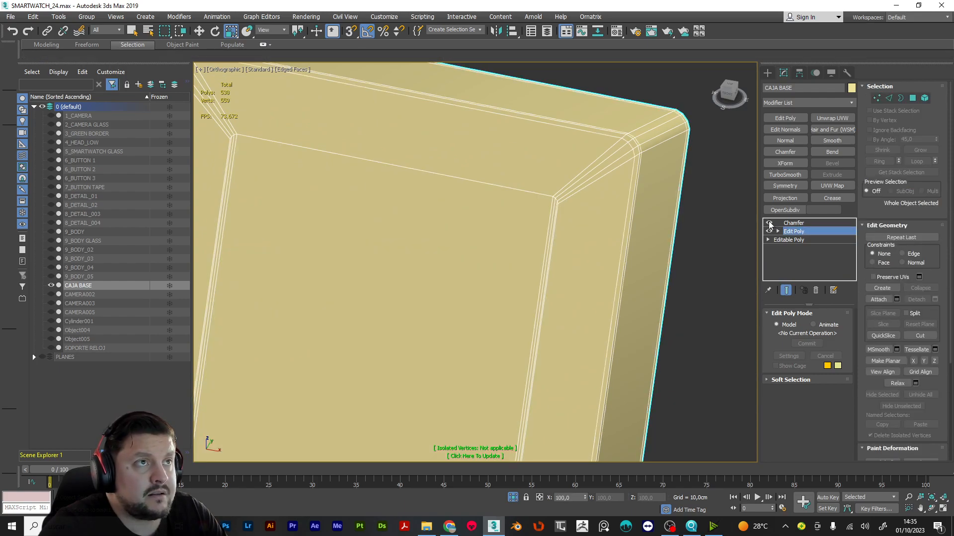
pyautogui.click(797, 224)
pyautogui.scroll(-4, 565, 270)
pyautogui.keyDown('alt'); pyautogui.moveTo(566, 271); pyautogui.dragTo(481, 238, button='middle'); pyautogui.keyUp('alt')
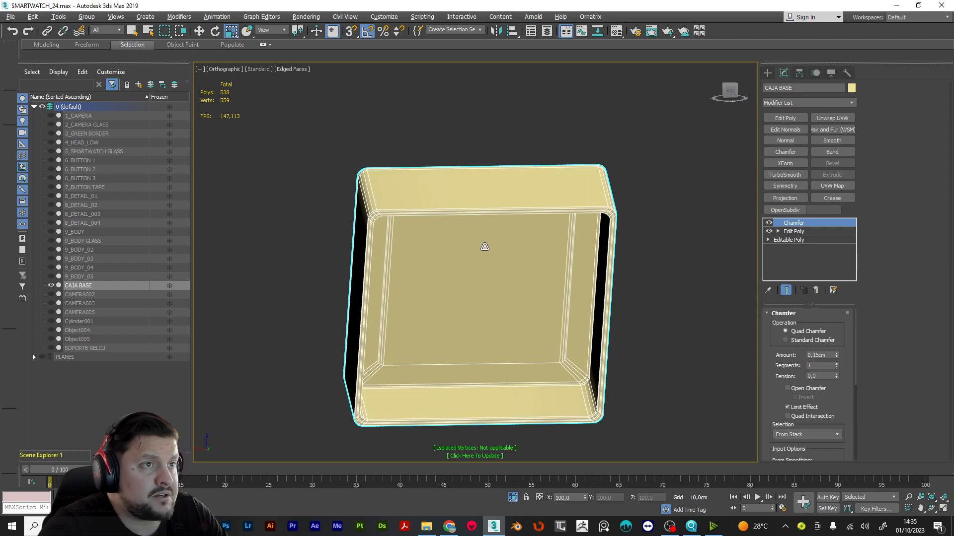
pyautogui.scroll(6, 576, 370)
pyautogui.scroll(-6, 576, 370)
pyautogui.keyDown('alt'); pyautogui.moveTo(576, 370); pyautogui.dragTo(733, 272, button='middle'); pyautogui.keyUp('alt')
# Add a TurboSmooth modifier with 2 iterations to the lid and inspect the smoothed inner corner.
pyautogui.click(788, 173)
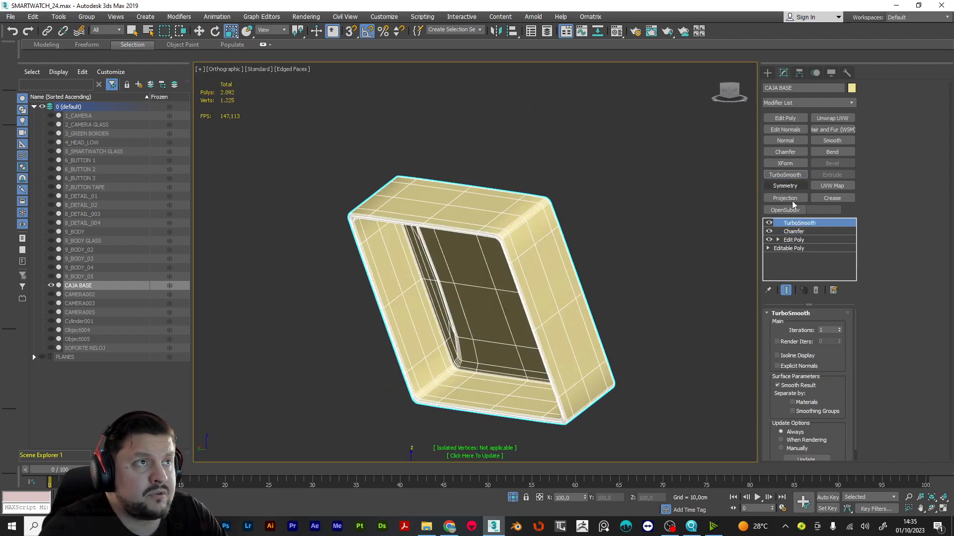
pyautogui.click(839, 328)
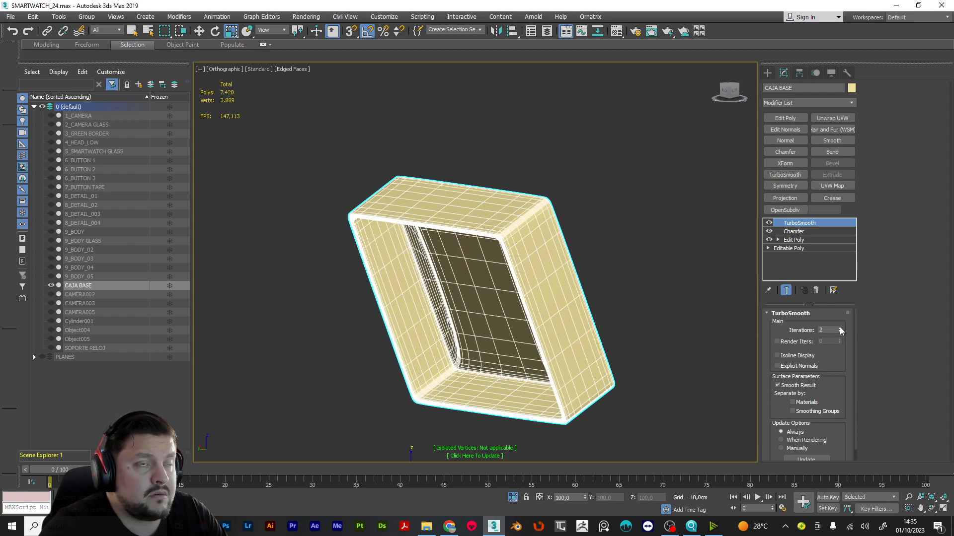
pyautogui.keyDown('alt'); pyautogui.moveTo(628, 282); pyautogui.dragTo(598, 252, button='middle'); pyautogui.keyUp('alt')
pyautogui.scroll(5, 597, 252)
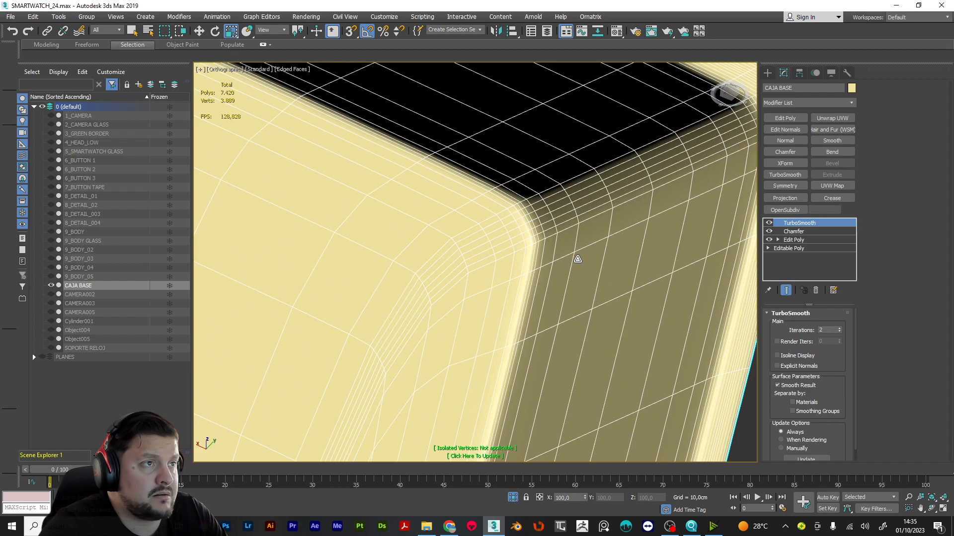
pyautogui.scroll(-6, 578, 259)
pyautogui.moveTo(558, 301); pyautogui.dragTo(493, 261, button='middle')
# Inspect the smoothed lid's inner corners in Default Shading without edged faces.
pyautogui.click(300, 69)
pyautogui.click(330, 183)
pyautogui.keyDown('alt'); pyautogui.moveTo(463, 211); pyautogui.dragTo(502, 143, button='middle'); pyautogui.keyUp('alt')
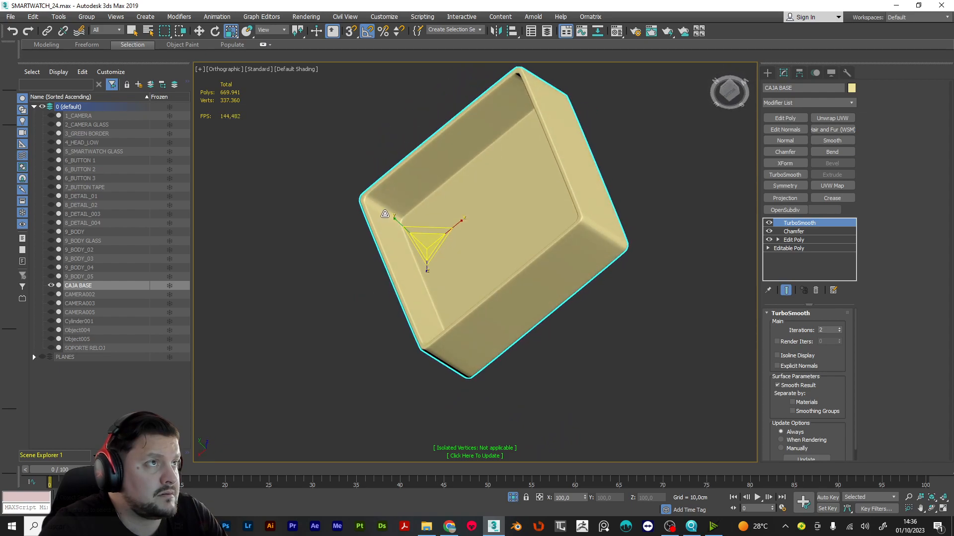
pyautogui.scroll(5, 384, 214)
pyautogui.scroll(-3, 385, 199)
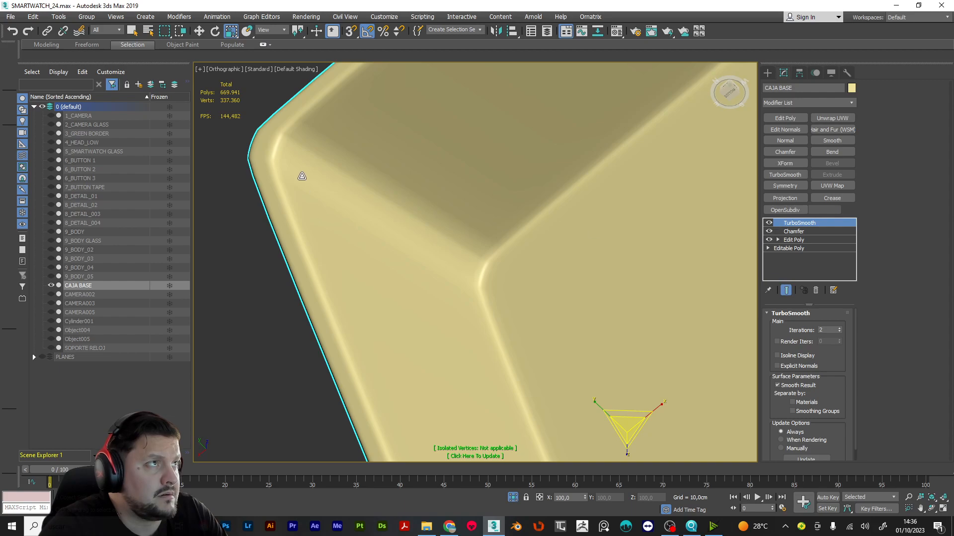
pyautogui.scroll(-5, 244, 117)
# Restore the Edged Faces display, reselect the lid, and disable TurboSmooth to inspect the corner's chamfered topology.
pyautogui.click(290, 72)
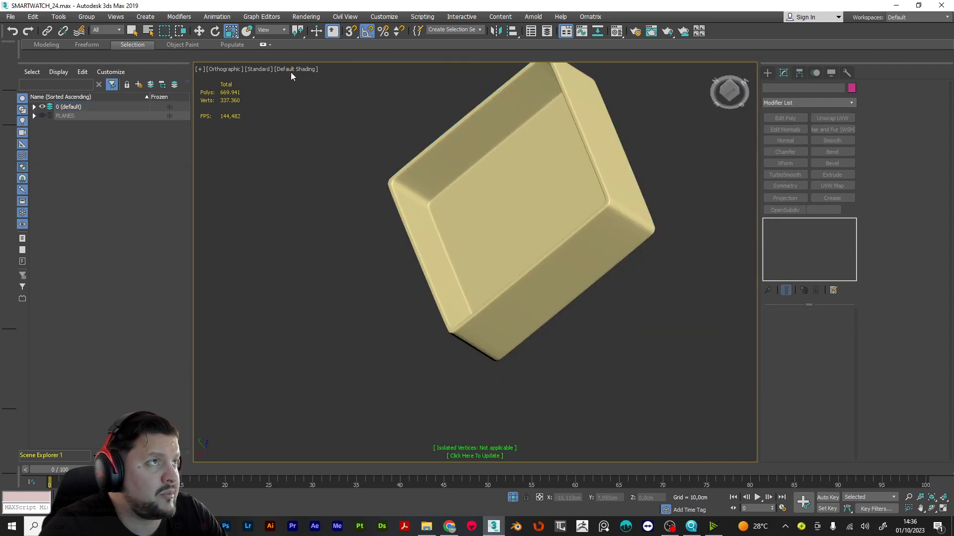
pyautogui.click(291, 72)
pyautogui.click(323, 181)
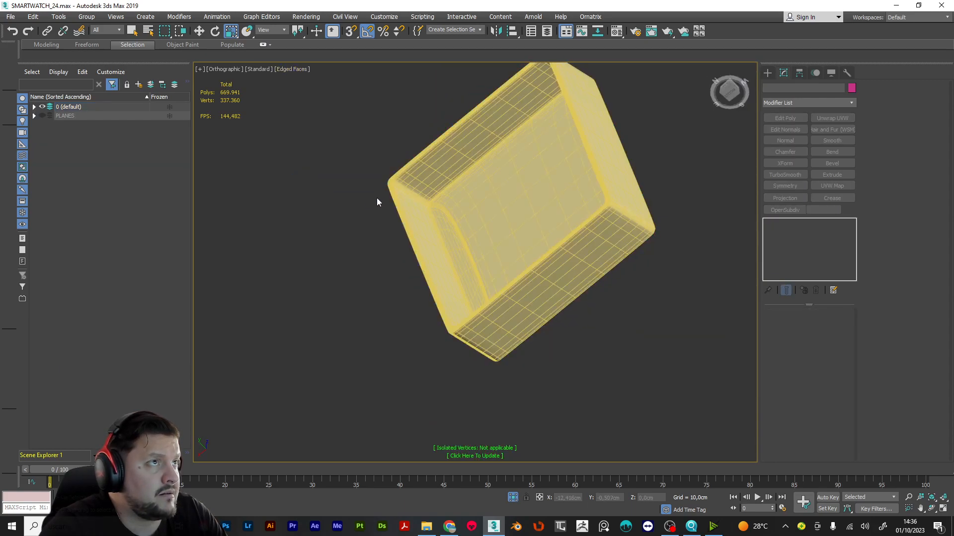
pyautogui.scroll(6, 373, 203)
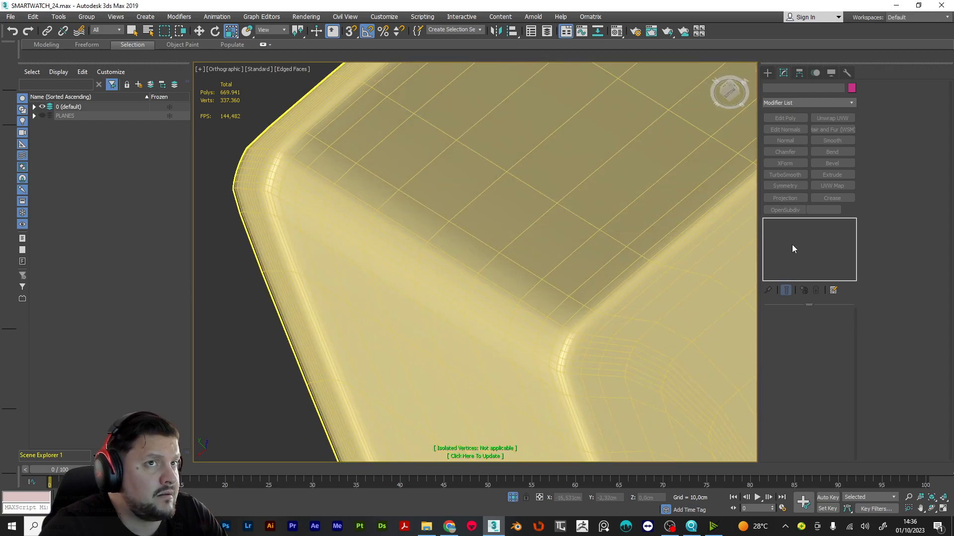
pyautogui.click(611, 342)
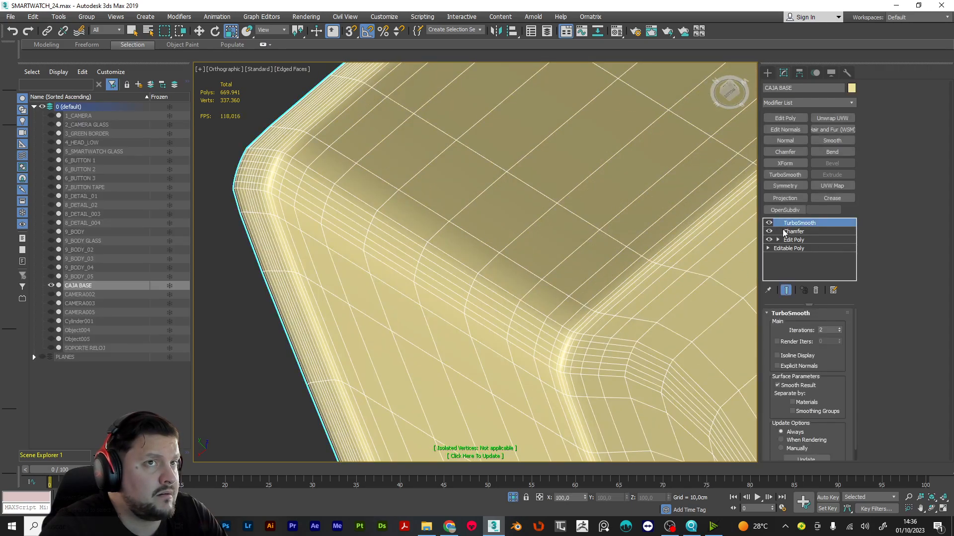
pyautogui.click(769, 223)
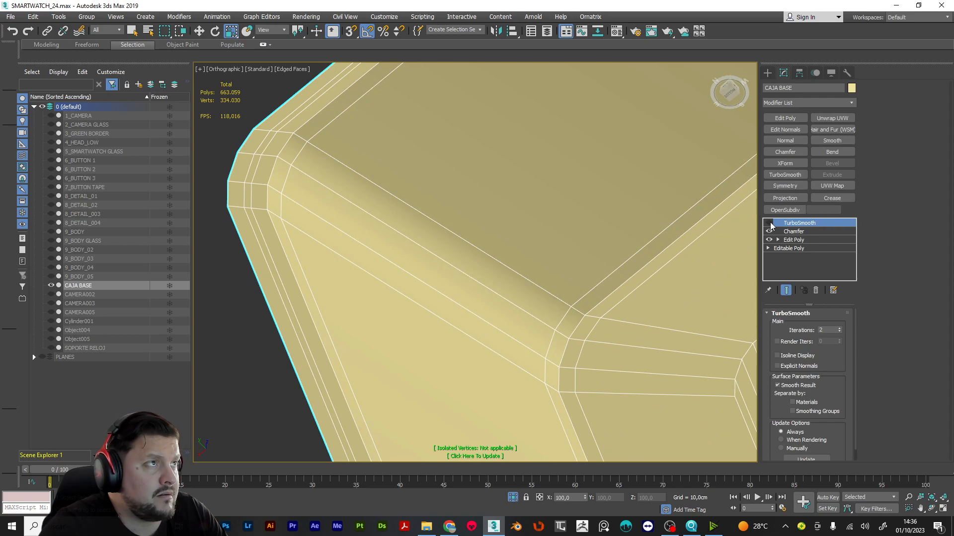
# Compare the lid's inner corner with TurboSmooth turned on and off, leaving the modifier disabled.
pyautogui.click(770, 224)
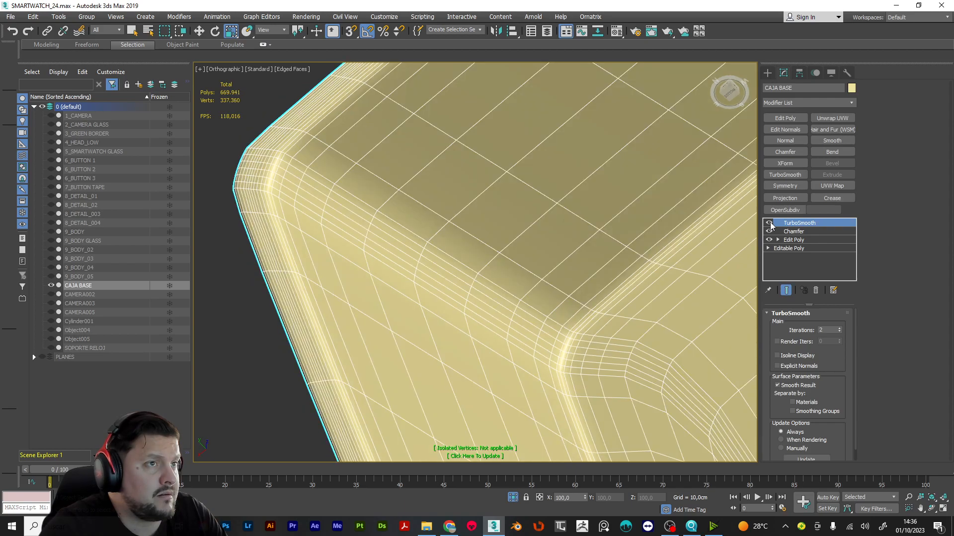
pyautogui.click(769, 224)
pyautogui.scroll(-5, 553, 258)
pyautogui.click(475, 456)
pyautogui.scroll(-5, 470, 375)
# Disable the Chamfer modifier, select the lid's inner wall polygon loop in the Edit Poly modifier, and assign smoothing group 9 to it.
pyautogui.keyDown('alt'); pyautogui.moveTo(527, 353); pyautogui.dragTo(645, 346, button='middle'); pyautogui.keyUp('alt')
pyautogui.scroll(5, 645, 347)
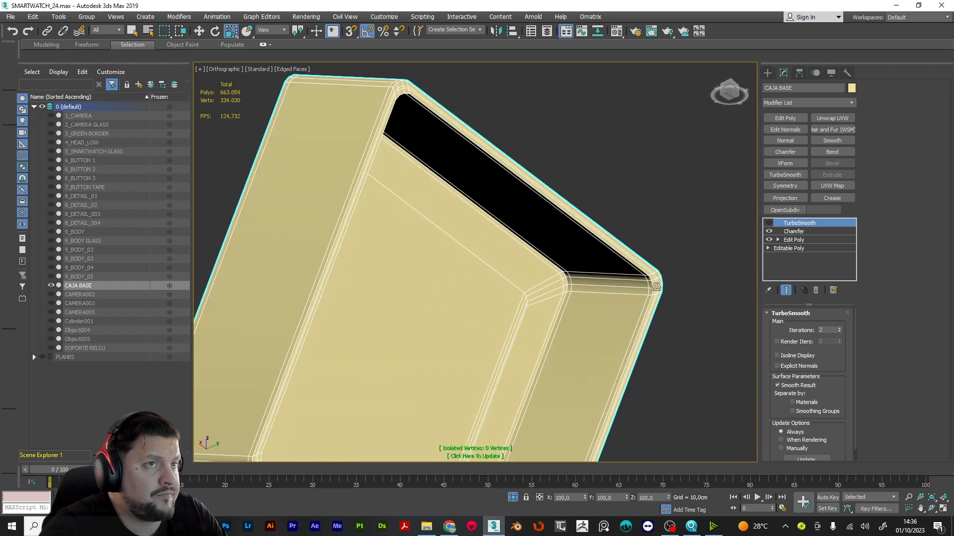
pyautogui.scroll(4, 657, 286)
pyautogui.click(769, 232)
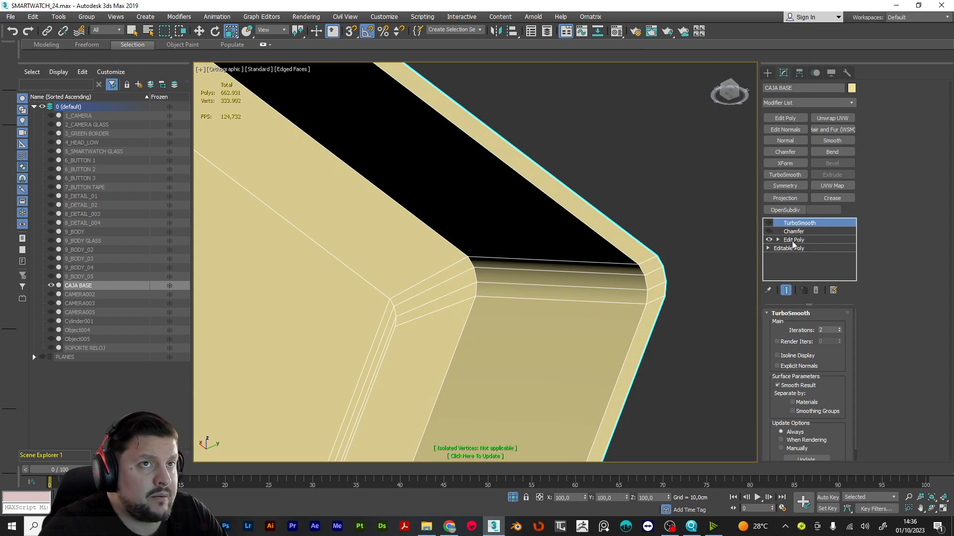
pyautogui.click(793, 240)
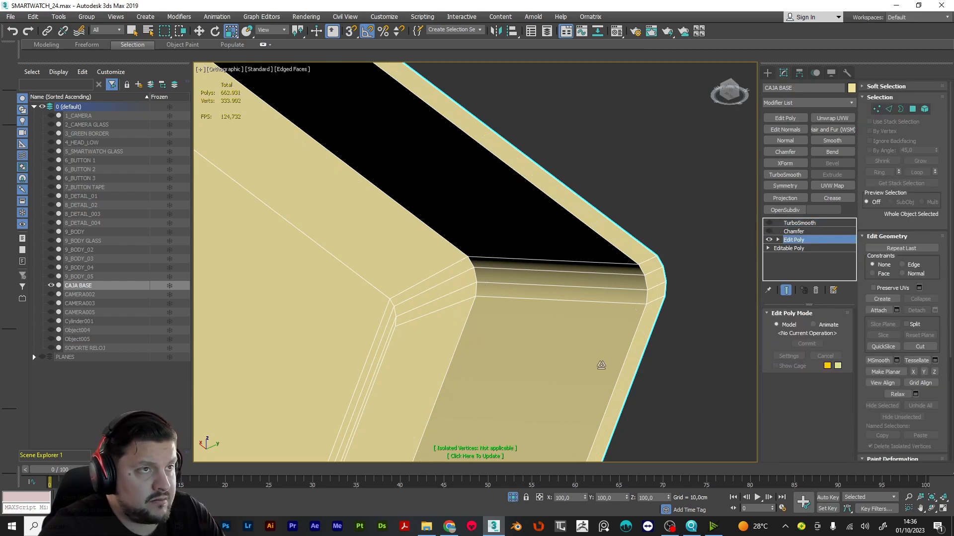
pyautogui.press('2')
pyautogui.press('4')
pyautogui.click(578, 350)
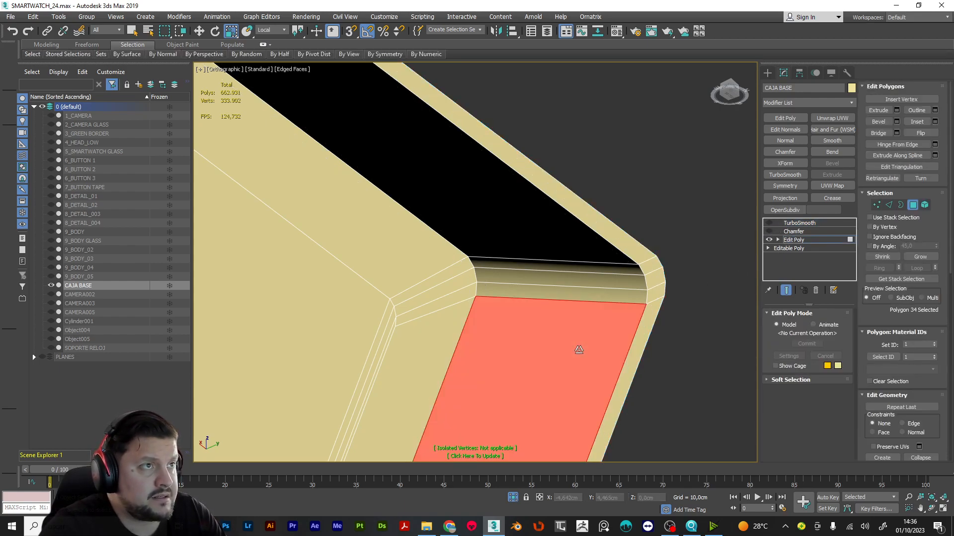
pyautogui.keyDown('shift'); pyautogui.click(588, 300); pyautogui.keyUp('shift')
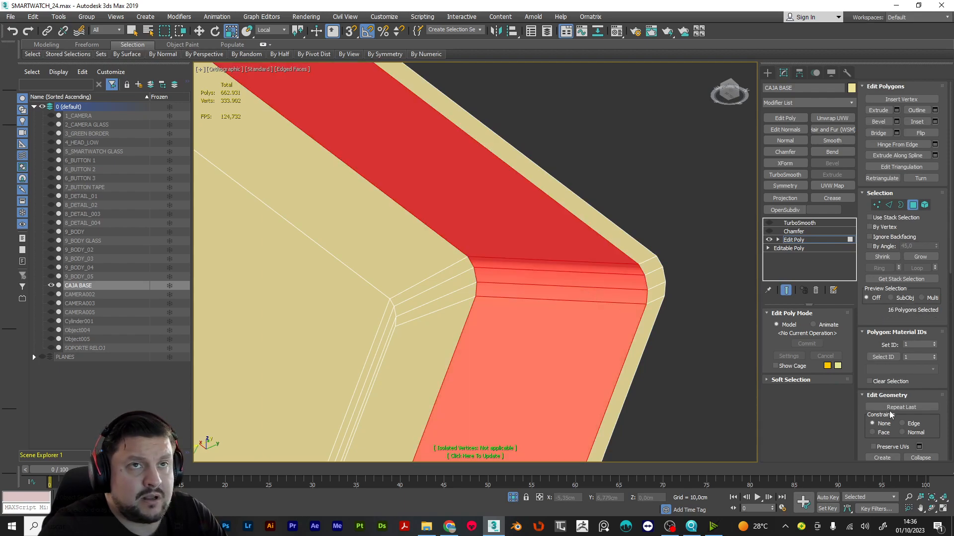
pyautogui.scroll(-5, 904, 288)
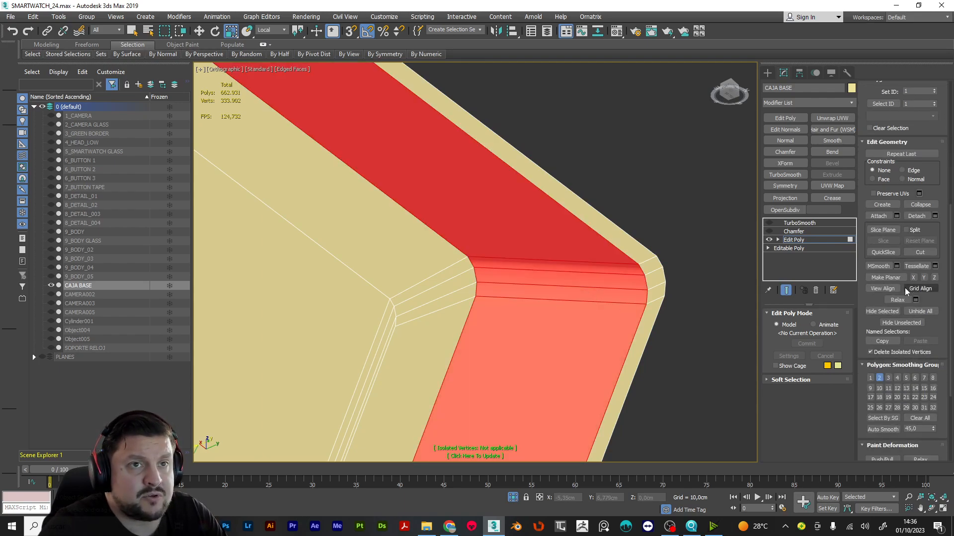
pyautogui.click(870, 389)
# Leave polygon editing and re-enable the Chamfer and TurboSmooth modifiers on the lid.
pyautogui.scroll(-8, 684, 320)
pyautogui.keyDown('alt'); pyautogui.moveTo(684, 320); pyautogui.dragTo(414, 294, button='middle'); pyautogui.keyUp('alt')
pyautogui.scroll(6, 536, 319)
pyautogui.click(792, 240)
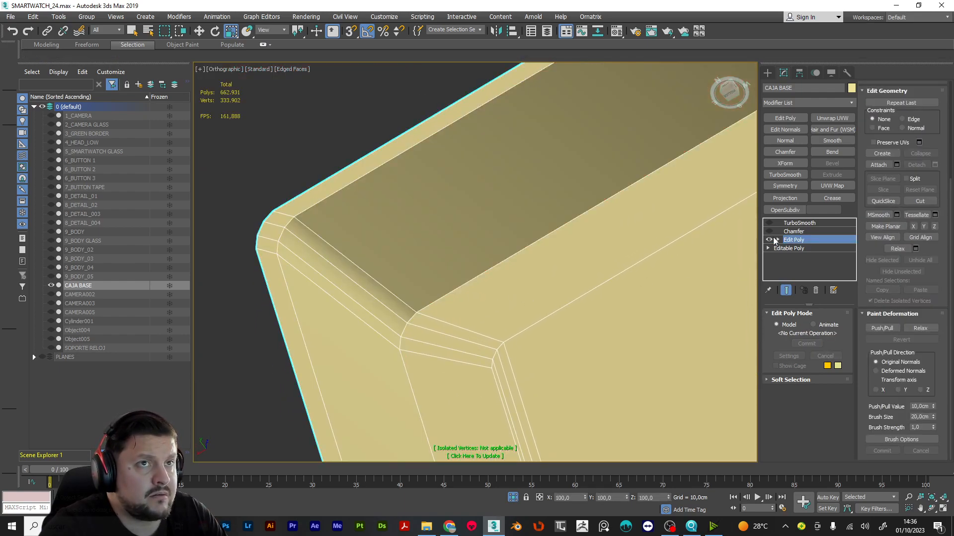
pyautogui.click(793, 231)
pyautogui.click(769, 232)
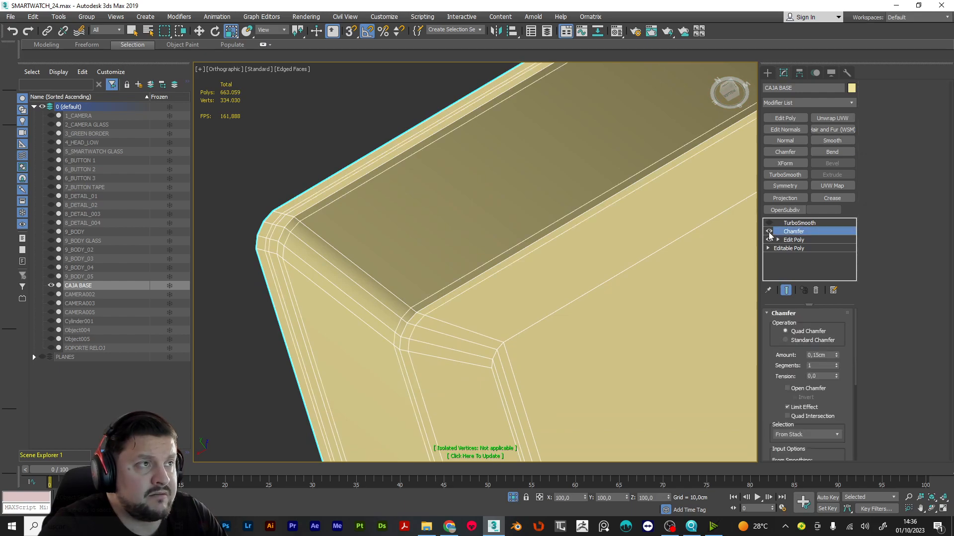
pyautogui.click(788, 225)
pyautogui.click(769, 224)
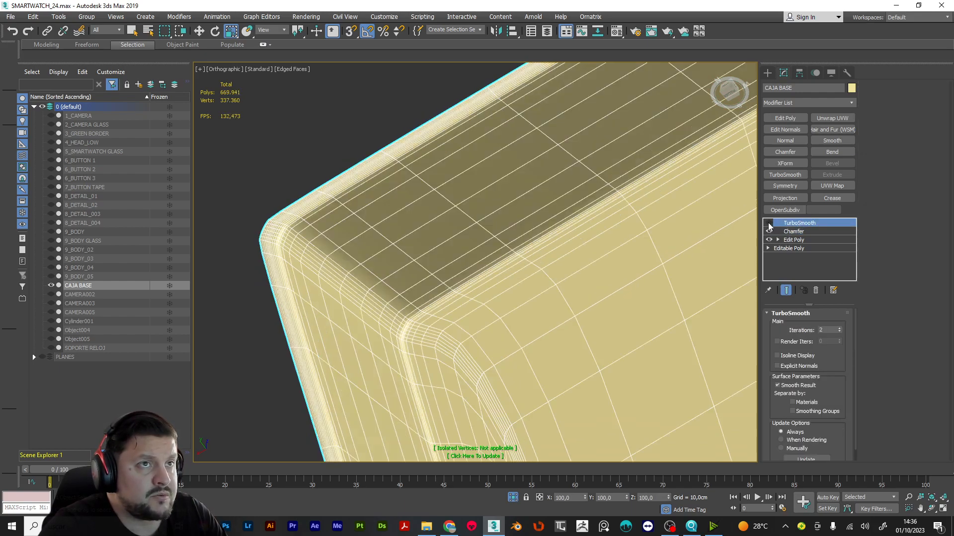
# Set the lid's TurboSmooth iterations to 3.
pyautogui.scroll(-4, 514, 262)
pyautogui.keyDown('alt'); pyautogui.moveTo(514, 263); pyautogui.dragTo(570, 304, button='middle'); pyautogui.keyUp('alt')
pyautogui.moveTo(570, 304)
pyautogui.mouseDown(button='middle')
pyautogui.moveTo(525, 176)
pyautogui.moveTo(528, 222)
pyautogui.moveTo(578, 288)
pyautogui.mouseUp(button='middle')
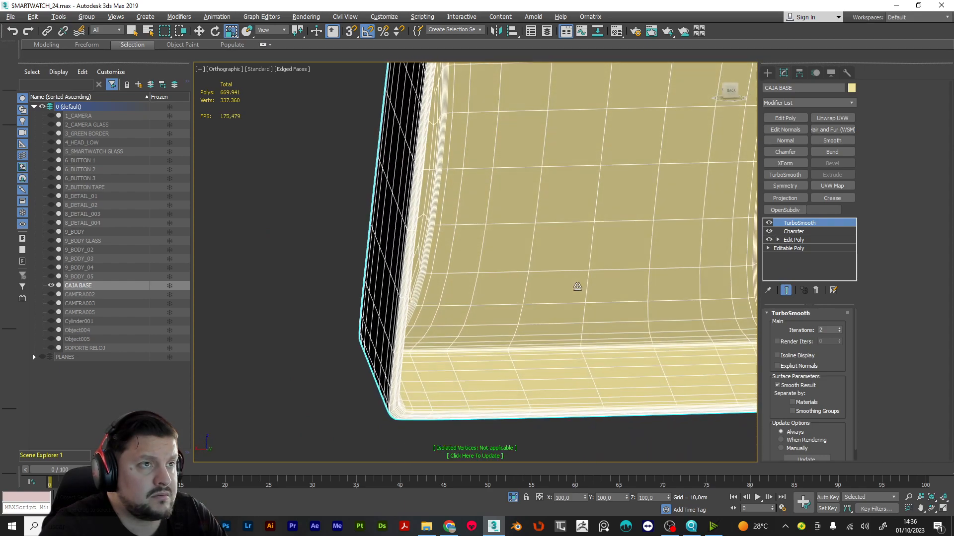
pyautogui.click(839, 329)
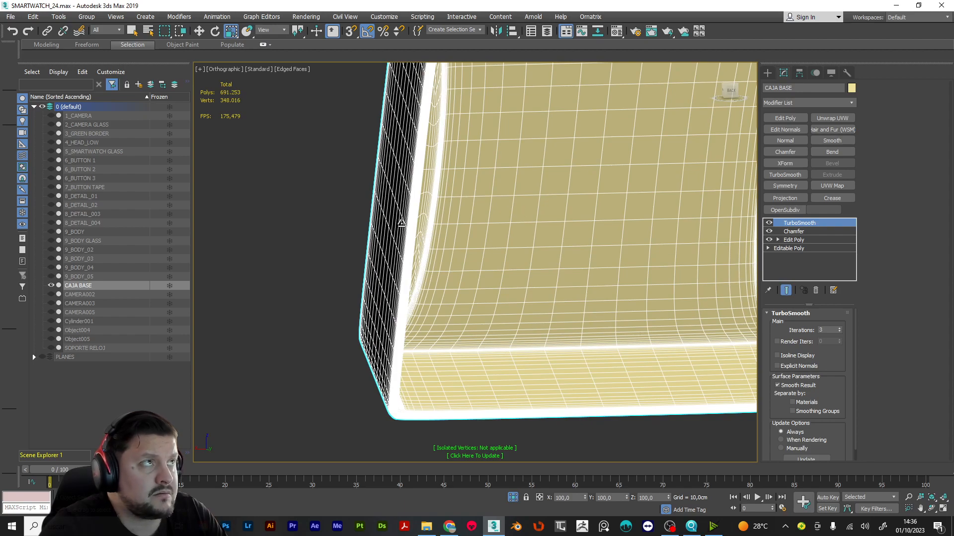
# Inspect the smoothed lid's rim, corners and outer faces in Default Shading without edged faces.
pyautogui.click(291, 69)
pyautogui.click(311, 179)
pyautogui.moveTo(511, 225)
pyautogui.keyDown('alt'); pyautogui.mouseDown(button='middle')
pyautogui.moveTo(552, 249)
pyautogui.moveTo(486, 245)
pyautogui.moveTo(492, 344)
pyautogui.moveTo(594, 283)
pyautogui.moveTo(611, 285)
pyautogui.moveTo(611, 295)
pyautogui.moveTo(453, 315)
pyautogui.moveTo(432, 270)
pyautogui.mouseUp(button='middle'); pyautogui.keyUp('alt')
pyautogui.scroll(5, 491, 345)
pyautogui.scroll(-5, 610, 294)
pyautogui.scroll(7, 526, 283)
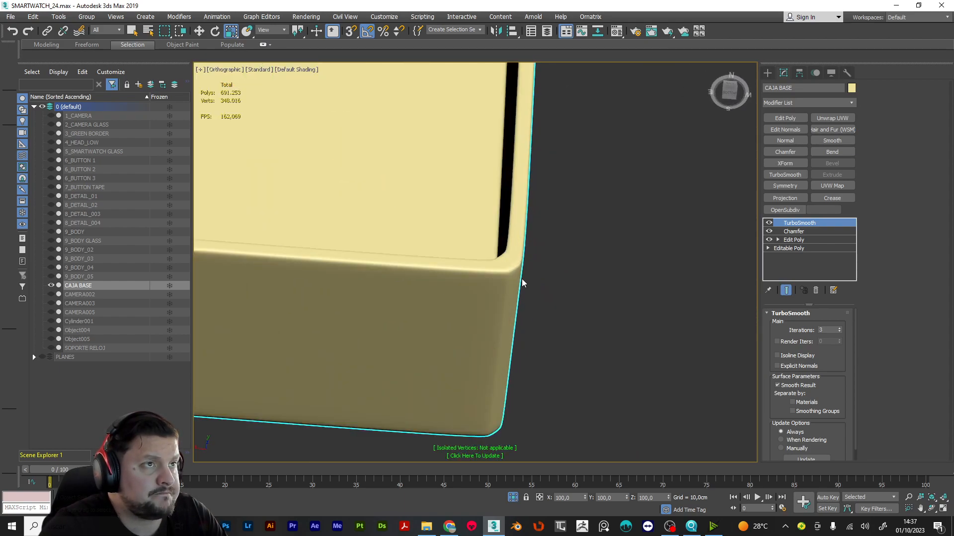
pyautogui.scroll(-7, 504, 273)
pyautogui.keyDown('alt'); pyautogui.moveTo(504, 272); pyautogui.dragTo(367, 373, button='middle'); pyautogui.keyUp('alt')
pyautogui.scroll(8, 318, 153)
pyautogui.scroll(-6, 382, 118)
pyautogui.keyDown('alt'); pyautogui.moveTo(433, 139); pyautogui.dragTo(480, 221, button='middle'); pyautogui.keyUp('alt')
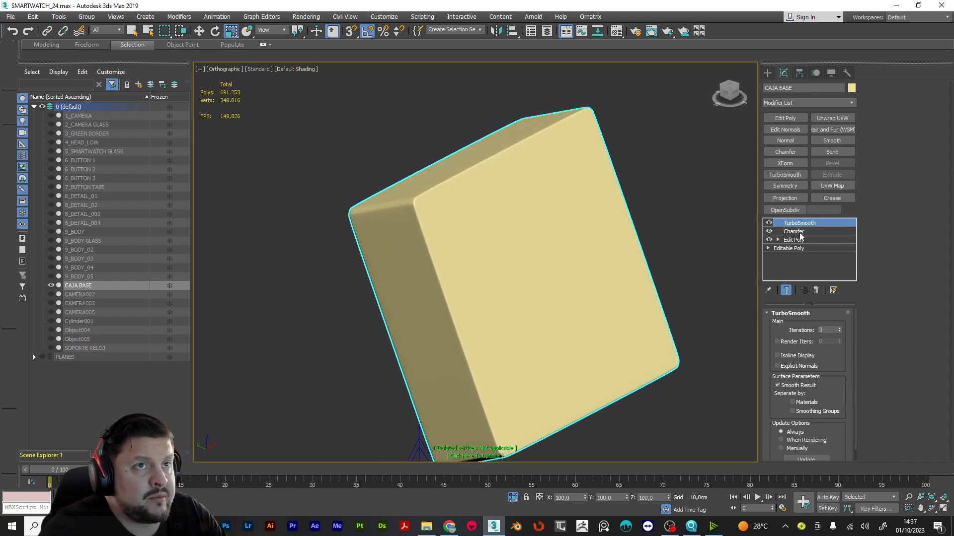
# Restore the Edged Faces display and add an Edit Poly modifier above the lid's TurboSmooth.
pyautogui.click(311, 70)
pyautogui.click(331, 180)
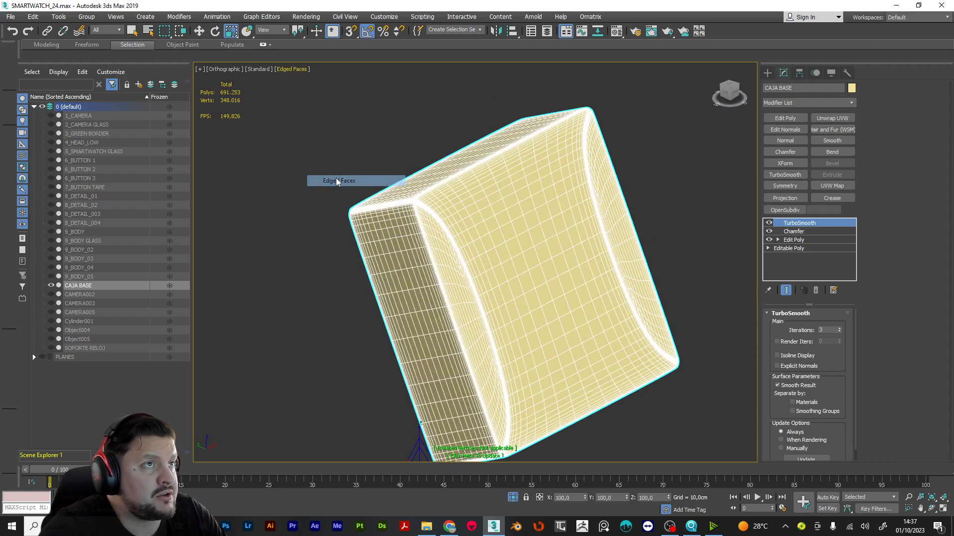
pyautogui.keyDown('alt'); pyautogui.moveTo(501, 238); pyautogui.dragTo(552, 236, button='middle'); pyautogui.keyUp('alt')
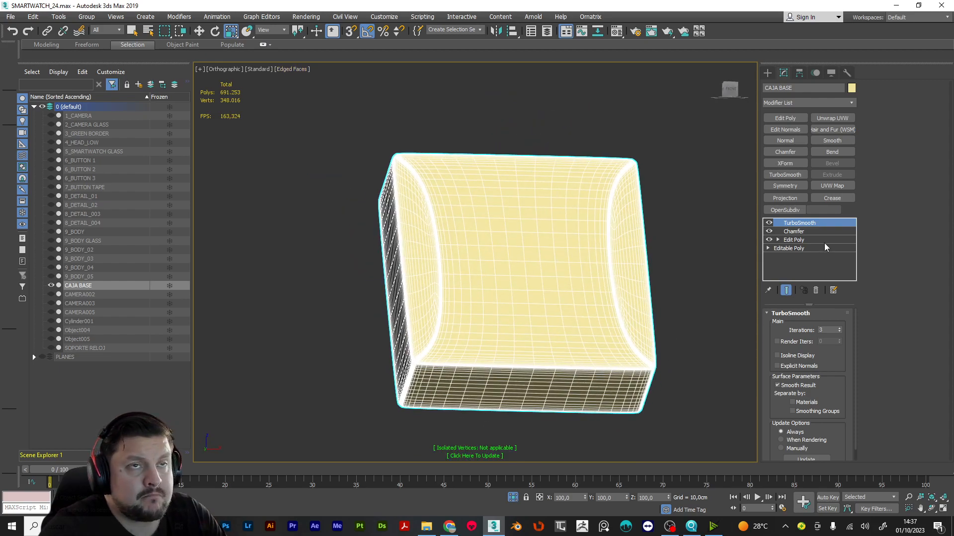
pyautogui.click(795, 119)
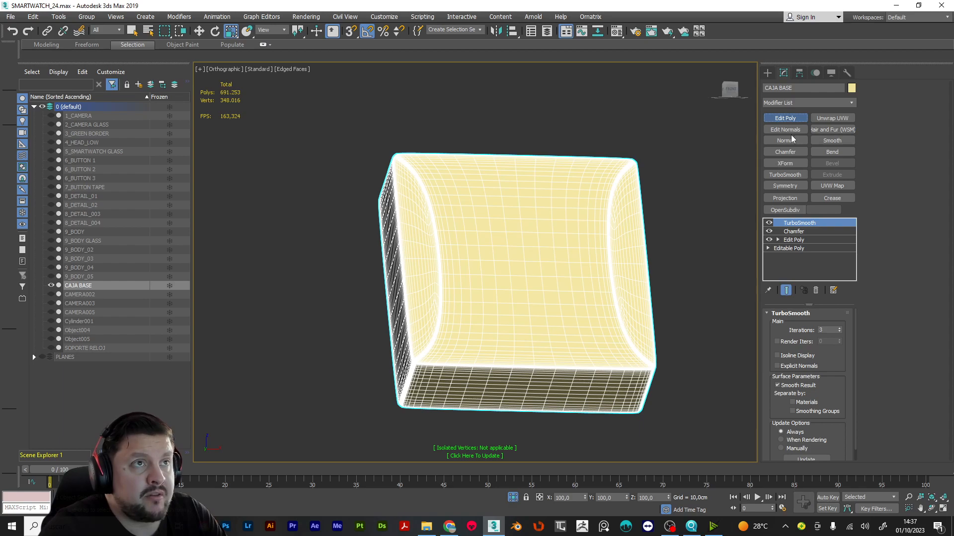
pyautogui.keyDown('alt'); pyautogui.moveTo(661, 203); pyautogui.dragTo(629, 222, button='middle'); pyautogui.keyUp('alt')
pyautogui.keyDown('alt'); pyautogui.moveTo(564, 260); pyautogui.dragTo(541, 262, button='middle'); pyautogui.keyUp('alt')
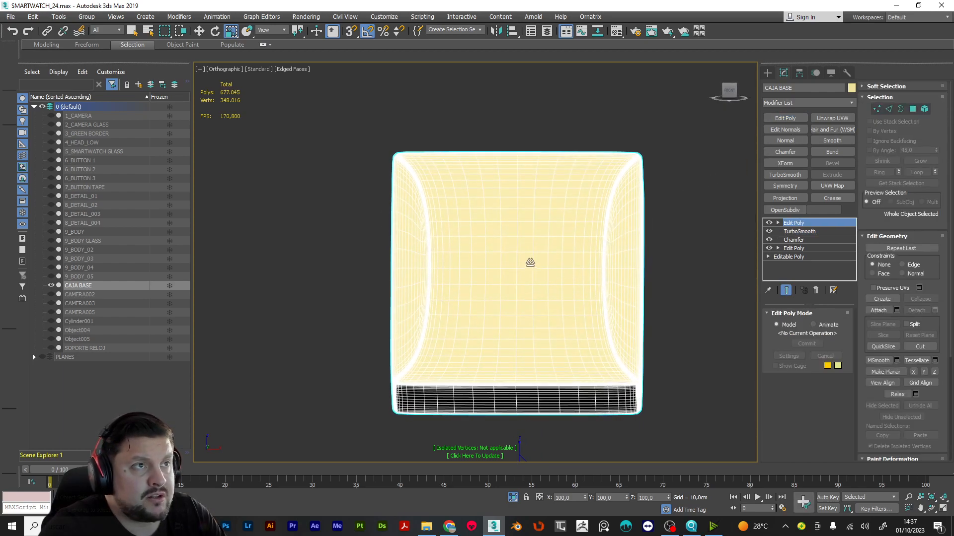
# Select a block of nine vertices at the center of the lid's large outer face.
pyautogui.press('1')
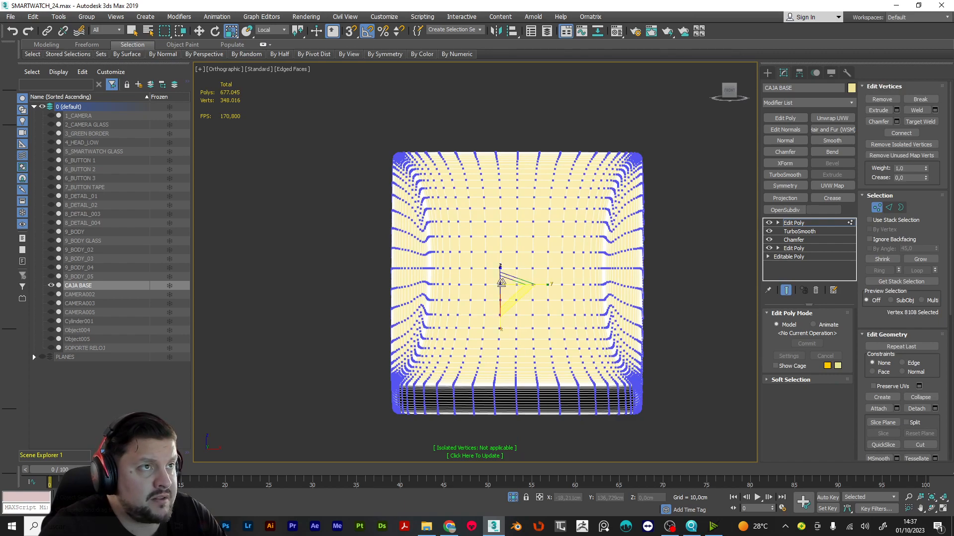
pyautogui.keyDown('ctrl'); pyautogui.click(533, 269); pyautogui.keyUp('ctrl')
pyautogui.keyDown('ctrl'); pyautogui.click(518, 267); pyautogui.keyUp('ctrl')
pyautogui.keyDown('ctrl'); pyautogui.click(532, 252); pyautogui.keyUp('ctrl')
pyautogui.keyDown('ctrl'); pyautogui.click(516, 252); pyautogui.keyUp('ctrl')
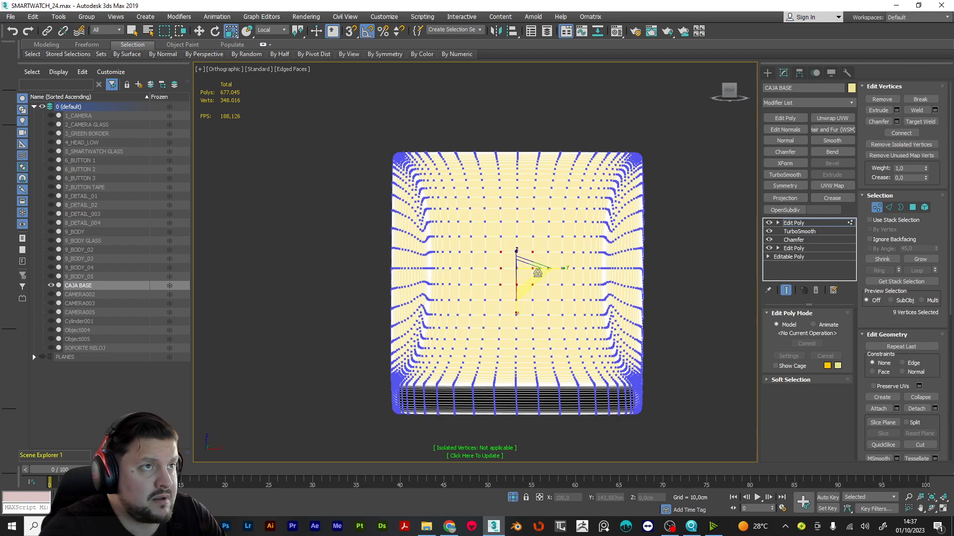
pyautogui.keyDown('alt'); pyautogui.moveTo(534, 273); pyautogui.dragTo(575, 277, button='middle'); pyautogui.keyUp('alt')
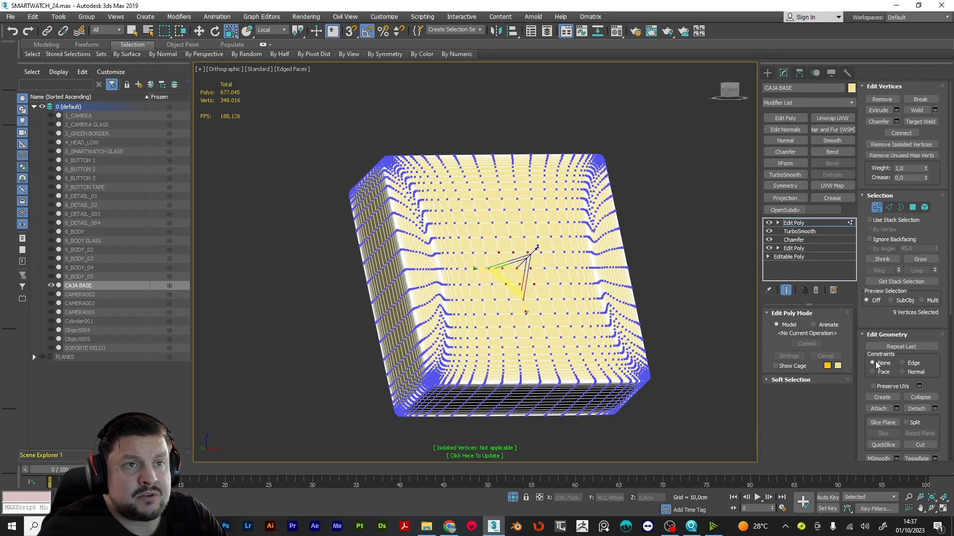
# Enable Soft Selection for the central vertices with a falloff of 5,8 cm.
pyautogui.click(771, 380)
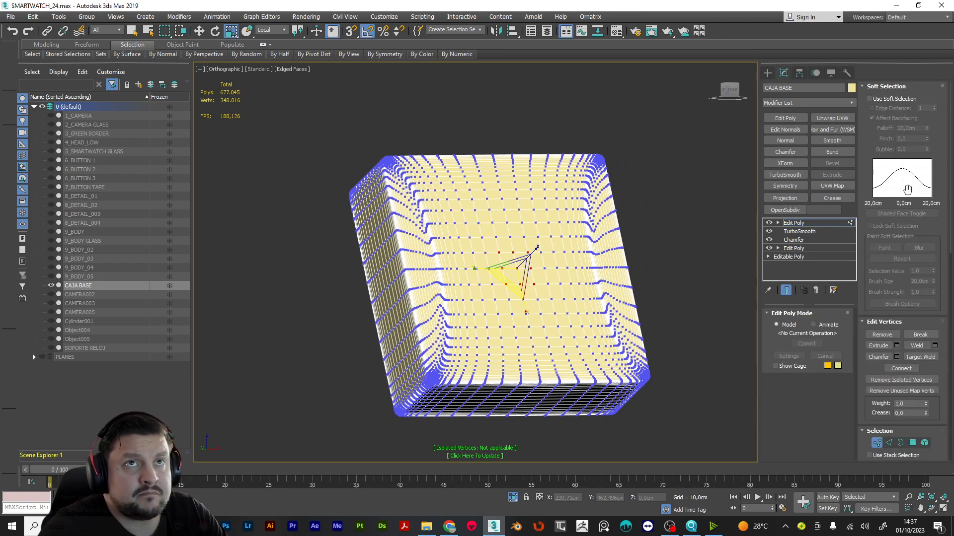
pyautogui.click(872, 98)
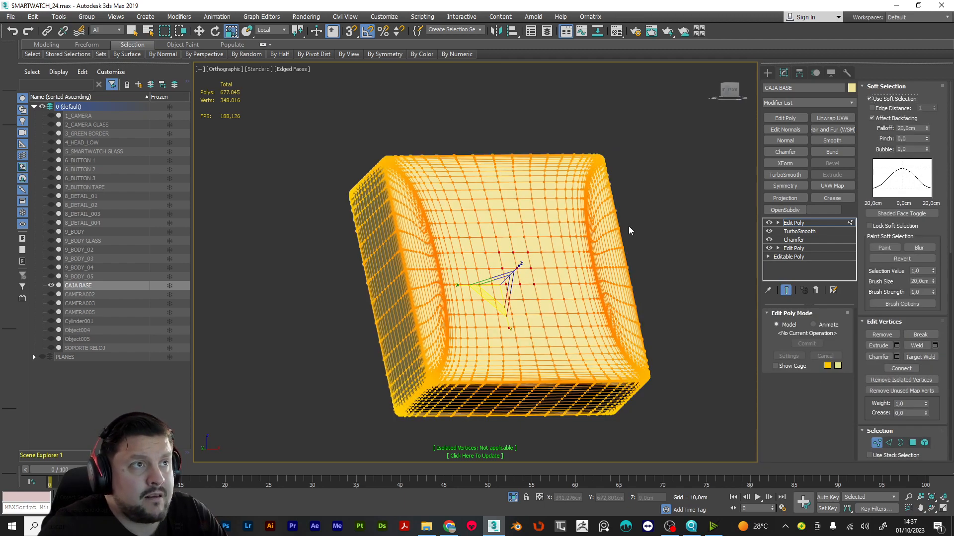
pyautogui.moveTo(926, 130); pyautogui.dragTo(946, 164)
pyautogui.keyDown('alt'); pyautogui.moveTo(622, 204); pyautogui.dragTo(610, 201, button='middle'); pyautogui.keyUp('alt')
pyautogui.scroll(5, 539, 224)
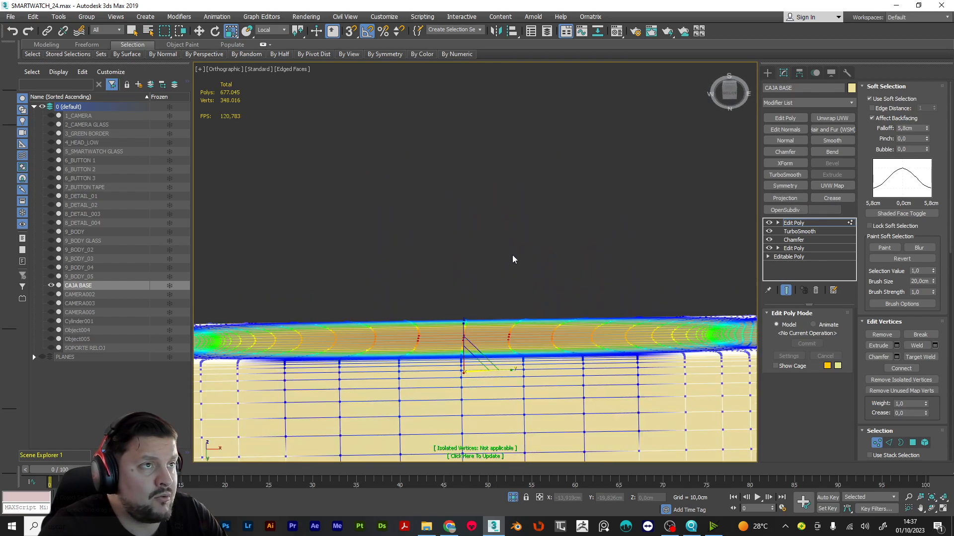
# Raise the Soft Selection falloff to 6,67 cm and pull the vertices slightly outward to bulge the lid's outer face.
pyautogui.press('w')
pyautogui.keyDown('alt'); pyautogui.moveTo(465, 406); pyautogui.dragTo(490, 352, button='middle'); pyautogui.keyUp('alt')
pyautogui.scroll(-3, 547, 325)
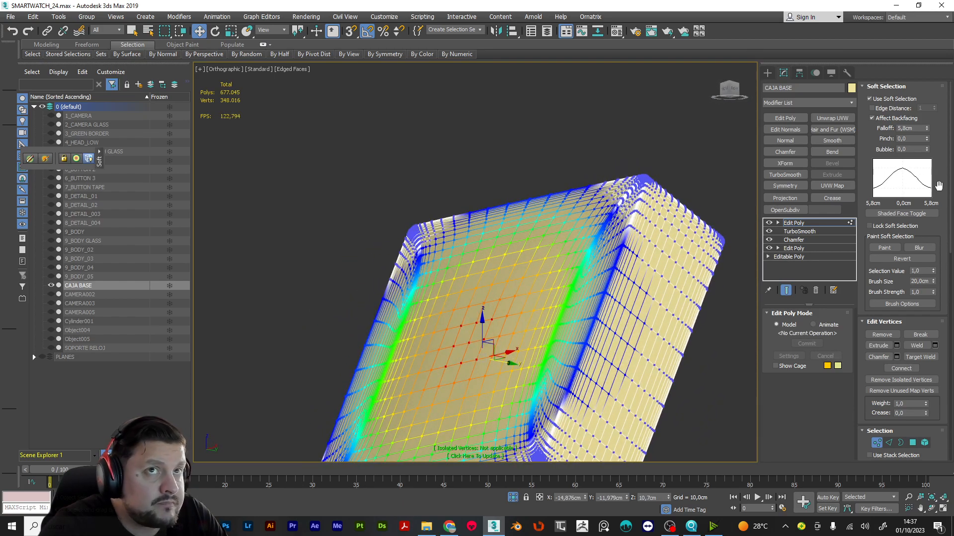
pyautogui.moveTo(927, 132); pyautogui.dragTo(926, 119)
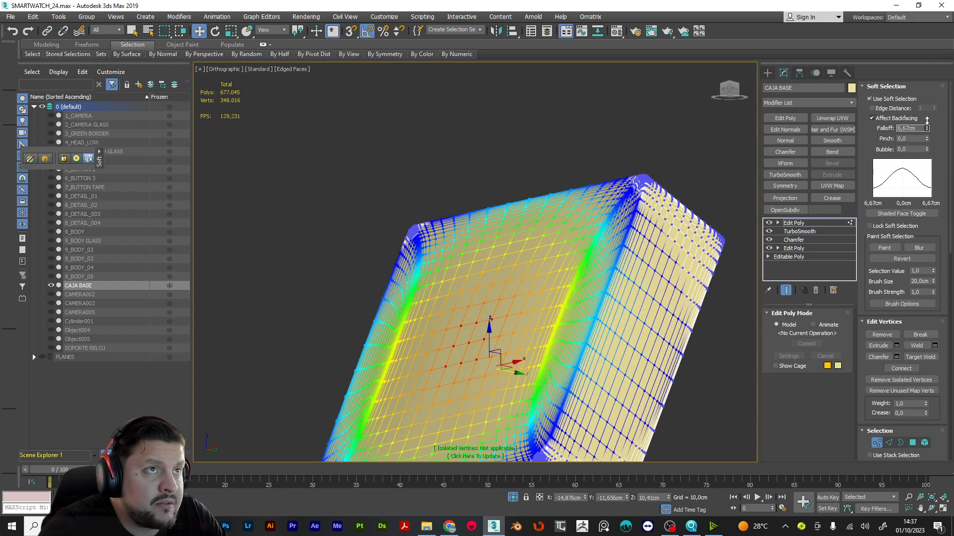
pyautogui.keyDown('alt'); pyautogui.moveTo(563, 233); pyautogui.dragTo(593, 176, button='middle'); pyautogui.keyUp('alt')
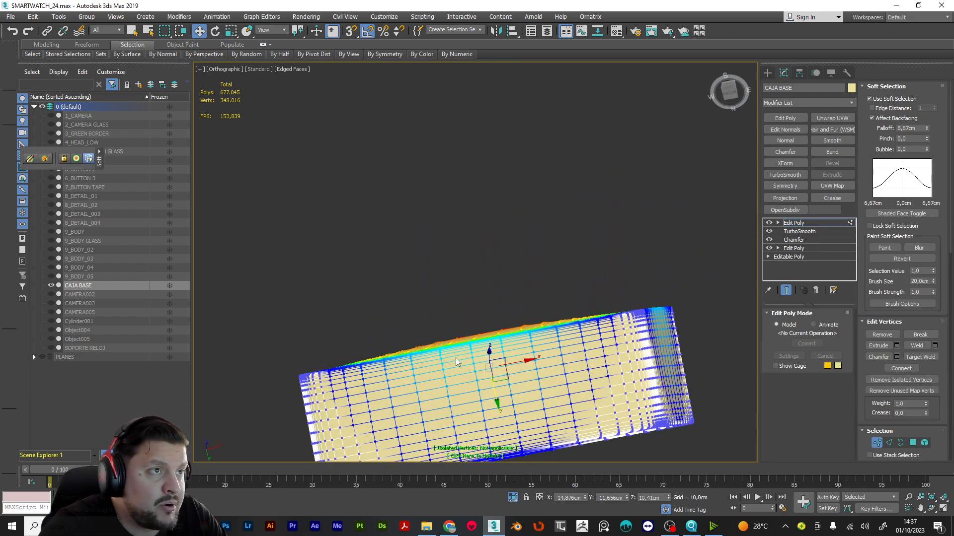
pyautogui.moveTo(496, 401); pyautogui.dragTo(495, 396)
pyautogui.keyDown('alt'); pyautogui.moveTo(604, 327); pyautogui.dragTo(543, 362, button='middle'); pyautogui.keyUp('alt')
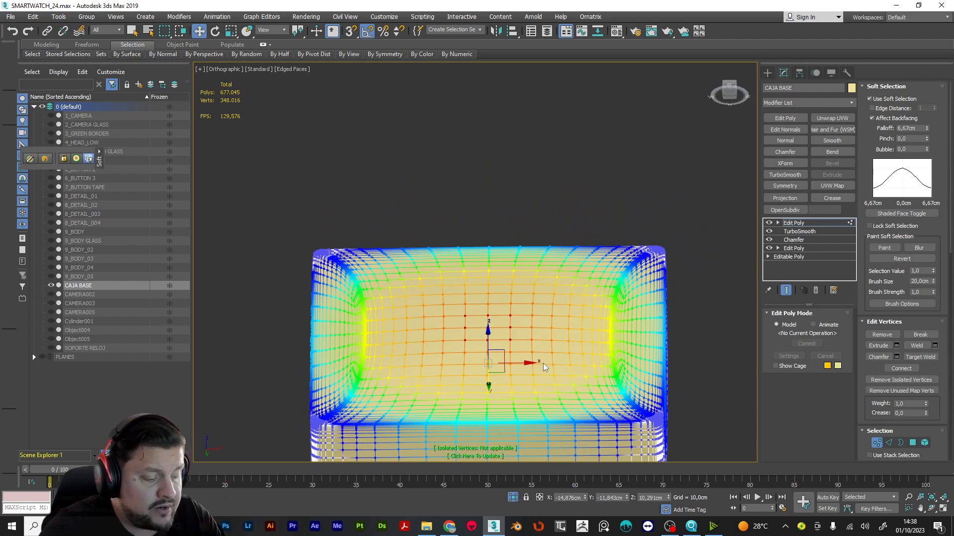
# Leave vertex editing, inspect the bulged lid from several sides, and end isolation to show the whole smartwatch scene.
pyautogui.scroll(-3, 595, 276)
pyautogui.keyDown('alt'); pyautogui.moveTo(595, 277); pyautogui.dragTo(513, 332, button='middle'); pyautogui.keyUp('alt')
pyautogui.click(851, 223)
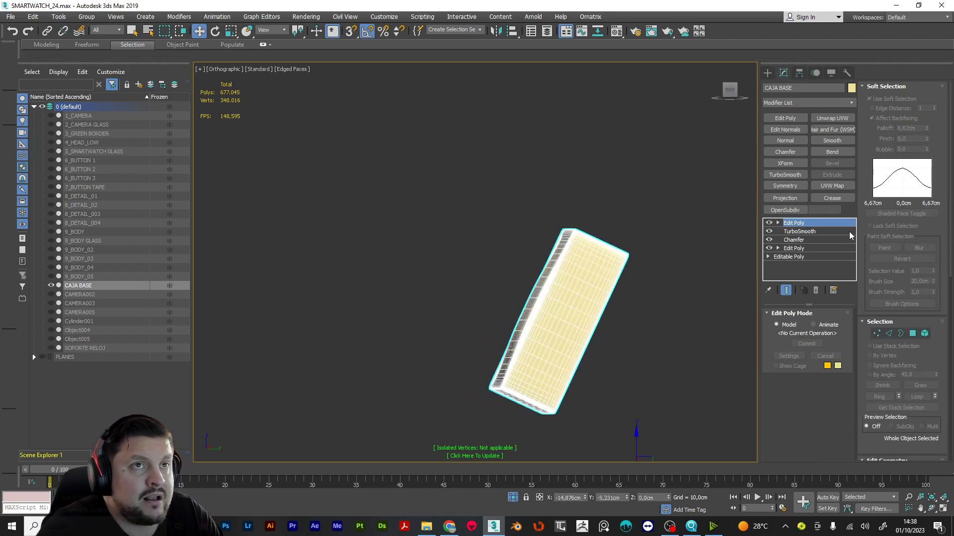
pyautogui.keyDown('alt'); pyautogui.moveTo(654, 219); pyautogui.dragTo(890, 238, button='middle'); pyautogui.keyUp('alt')
pyautogui.keyDown('alt'); pyautogui.moveTo(562, 264); pyautogui.dragTo(554, 242, button='middle'); pyautogui.keyUp('alt')
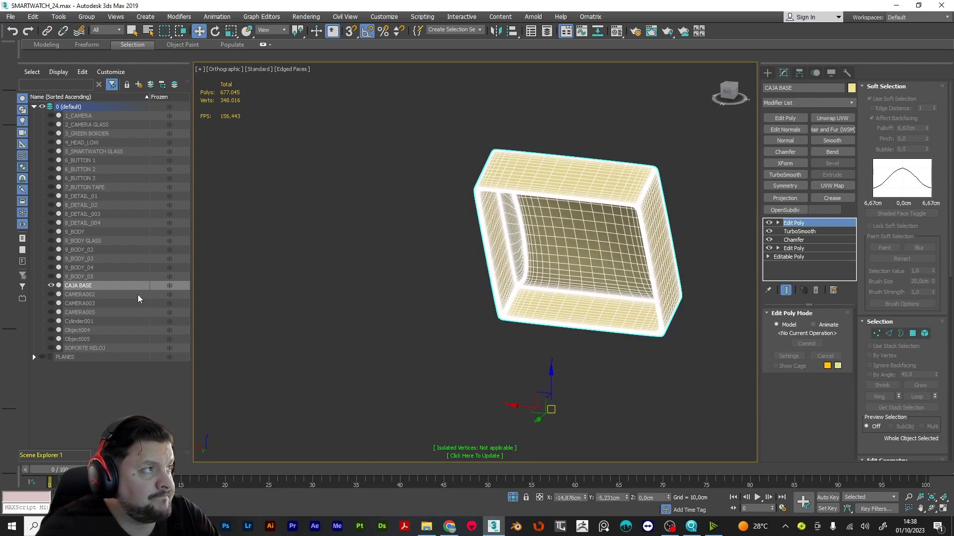
pyautogui.rightClick(559, 252)
pyautogui.click(586, 159)
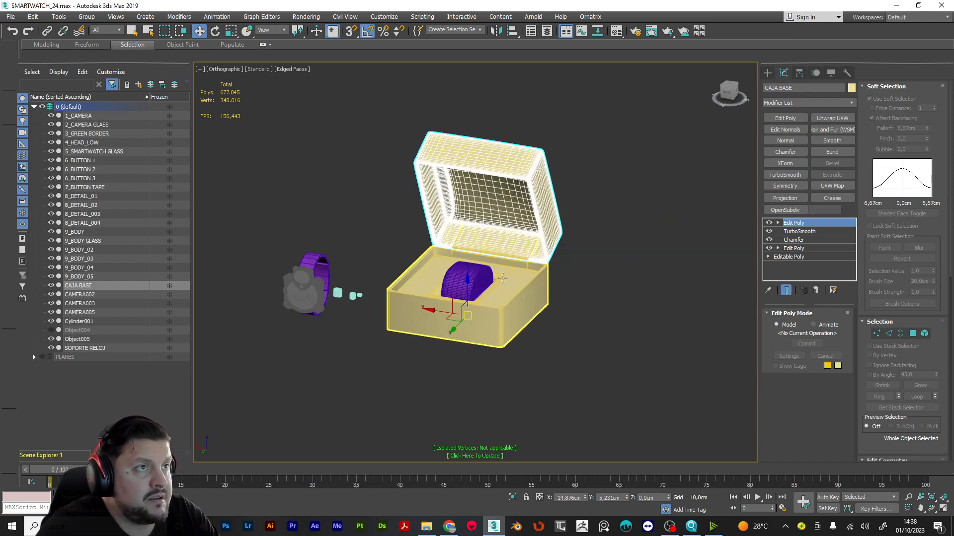
# Select the lower part of the smartwatch box and rename it CAJA BASE 02.
pyautogui.scroll(5, 503, 278)
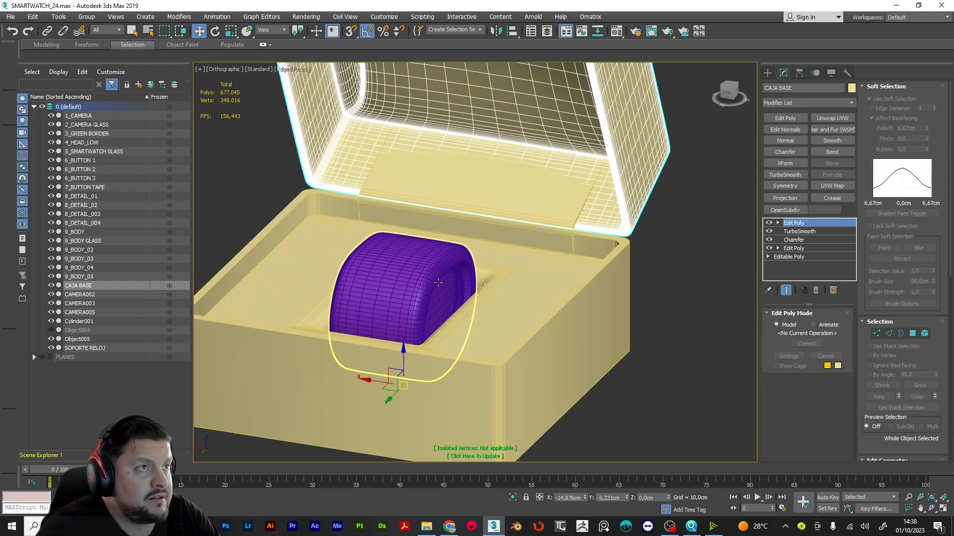
pyautogui.click(523, 281)
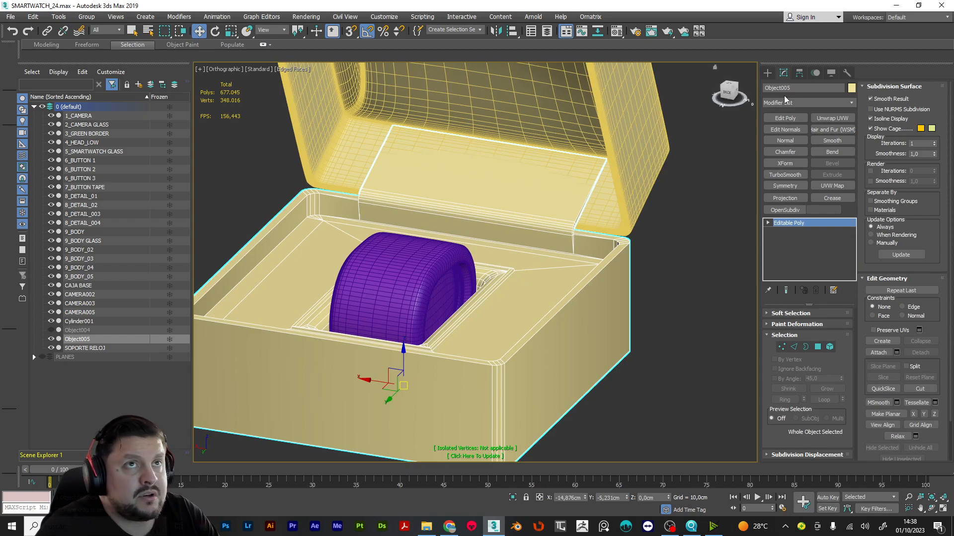
pyautogui.click(799, 87)
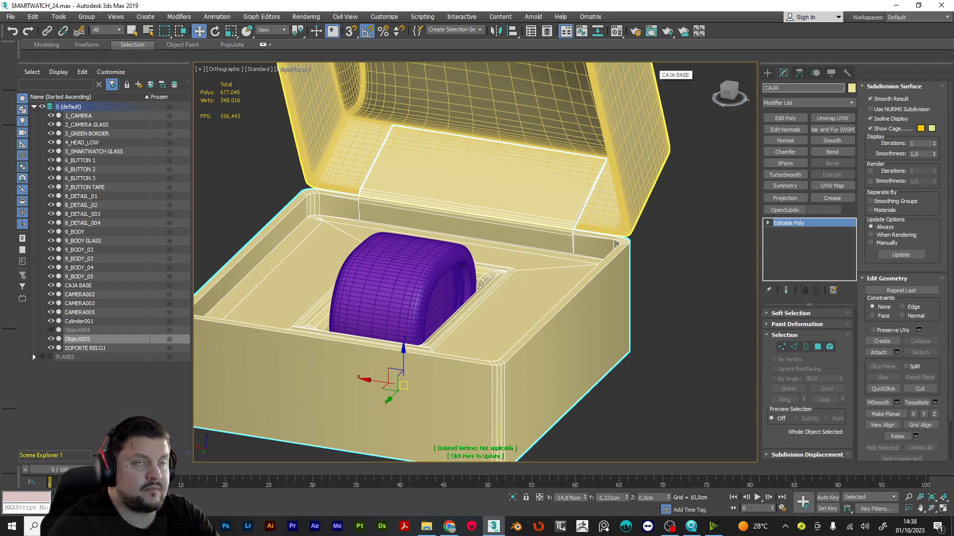
pyautogui.write('CAJA BASE 02')
pyautogui.press('Return')
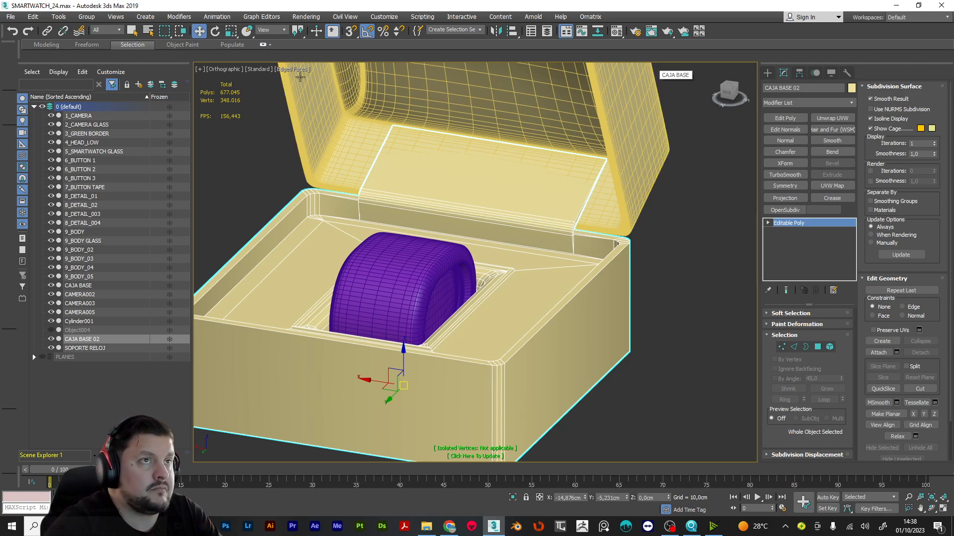
# Isolate CAJA BASE 02 from the rest of the smartwatch scene.
pyautogui.rightClick(491, 187)
pyautogui.click(525, 95)
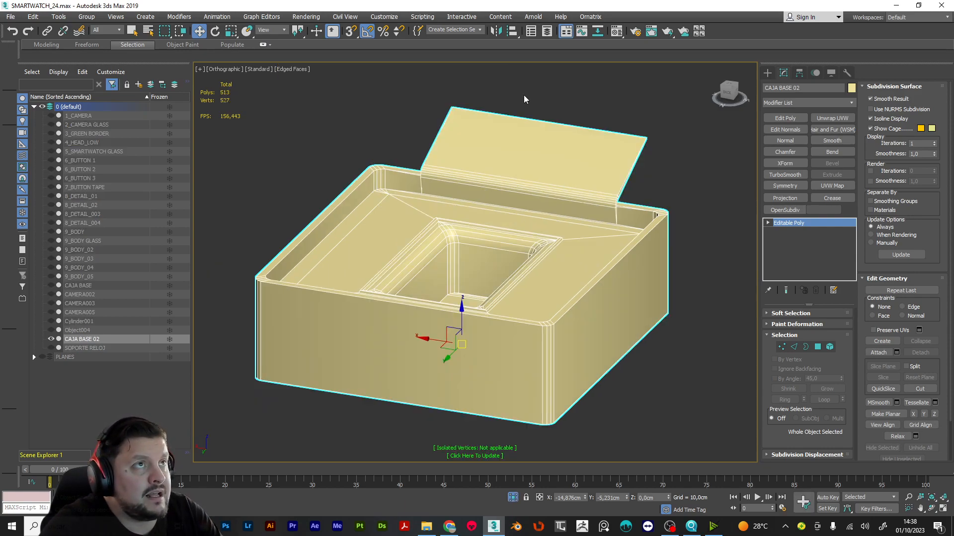
pyautogui.keyDown('alt'); pyautogui.moveTo(524, 94); pyautogui.dragTo(543, 183, button='middle'); pyautogui.keyUp('alt')
pyautogui.scroll(3, 585, 192)
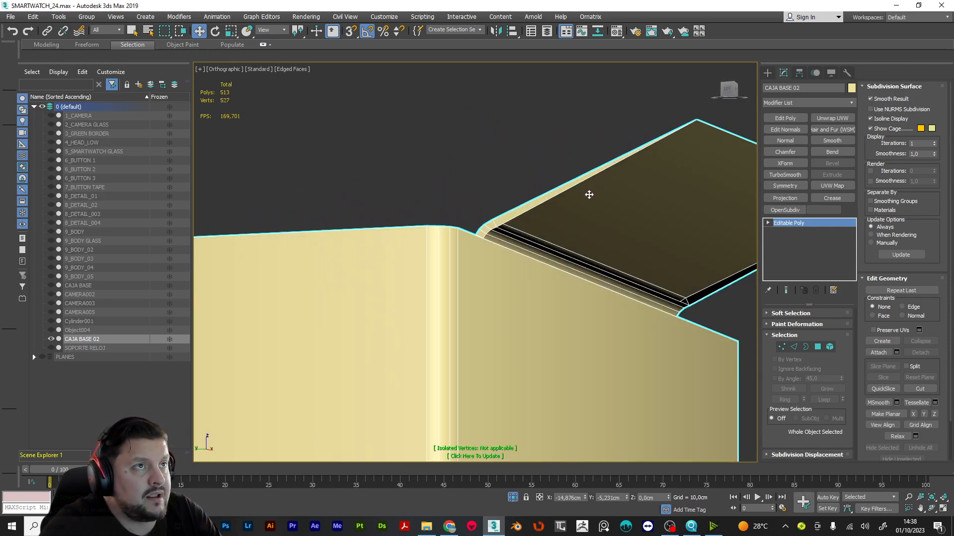
# Try to bridge the two long edges along the open underside of the rear hinge flap, and undo the bridge.
pyautogui.press('2')
pyautogui.click(578, 186)
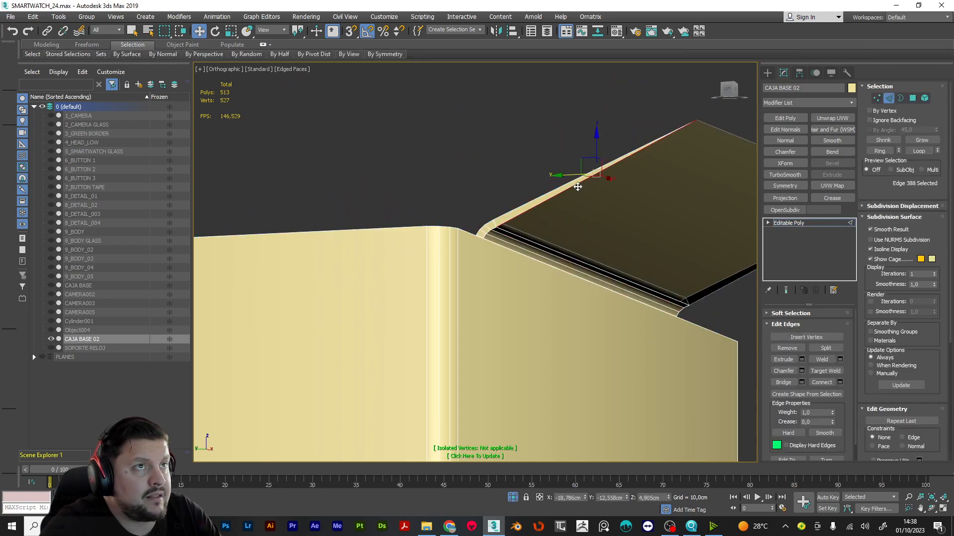
pyautogui.keyDown('ctrl'); pyautogui.click(725, 287); pyautogui.keyUp('ctrl')
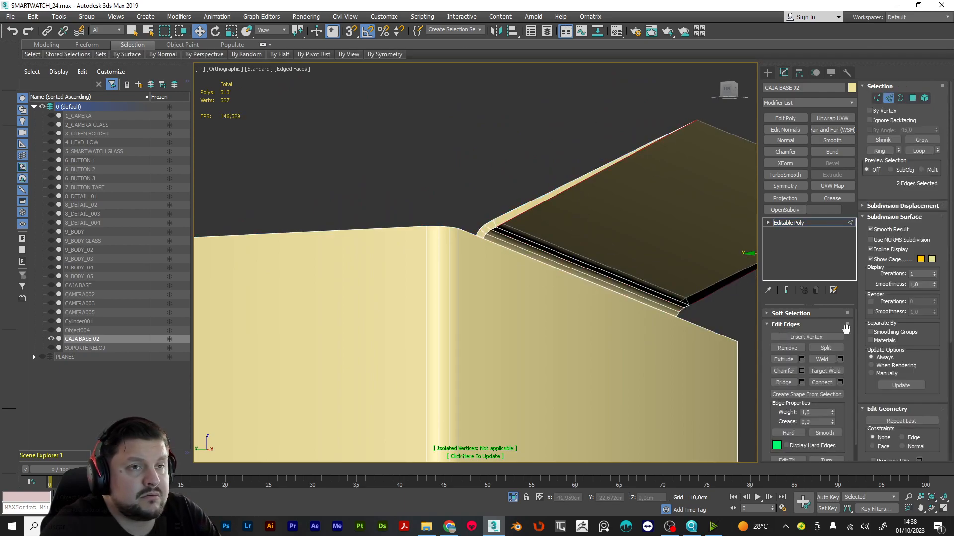
pyautogui.click(794, 382)
pyautogui.moveTo(493, 226)
pyautogui.keyDown('alt'); pyautogui.mouseDown(button='middle')
pyautogui.moveTo(493, 196)
pyautogui.moveTo(495, 223)
pyautogui.mouseUp(button='middle'); pyautogui.keyUp('alt')
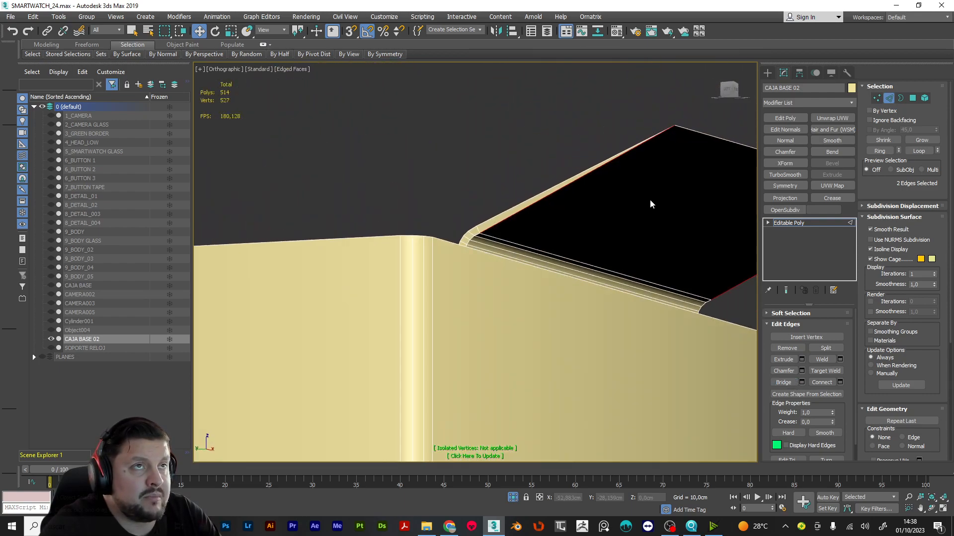
pyautogui.hotkey('ctrl', 'z')
# Extrude the edge at the hinge flap's free tip slightly downward to form a thin end face.
pyautogui.scroll(4, 556, 200)
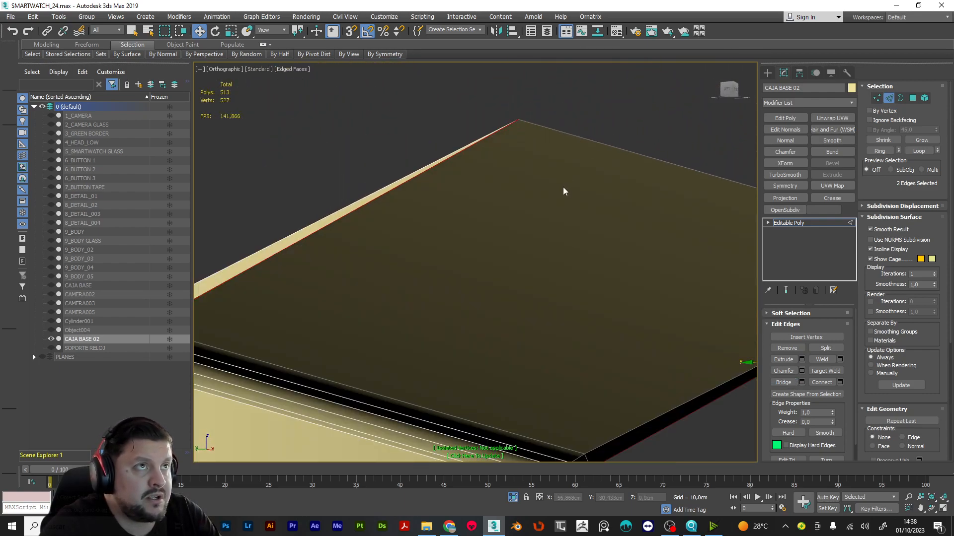
pyautogui.scroll(-5, 566, 184)
pyautogui.keyDown('alt'); pyautogui.moveTo(571, 177); pyautogui.dragTo(536, 184, button='middle'); pyautogui.keyUp('alt')
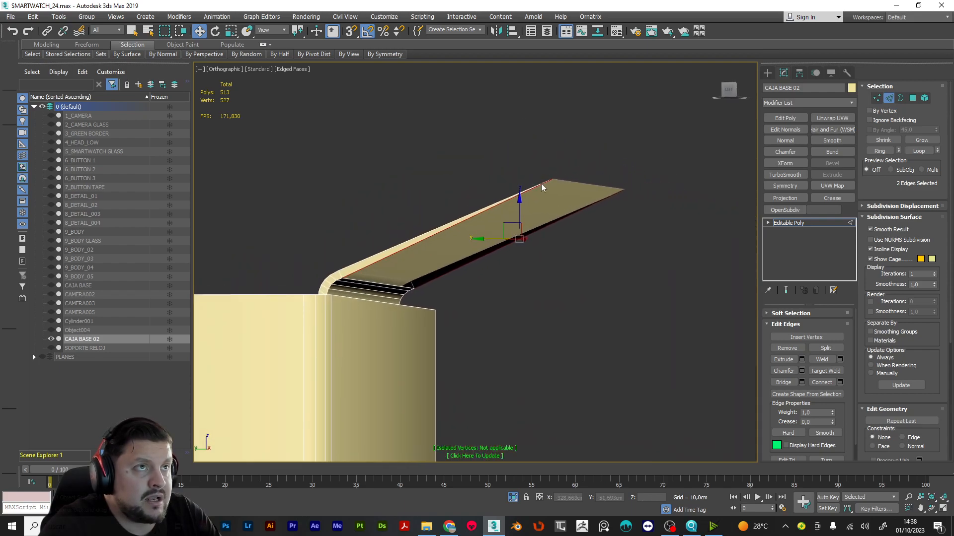
pyautogui.press('2')
pyautogui.scroll(4, 565, 184)
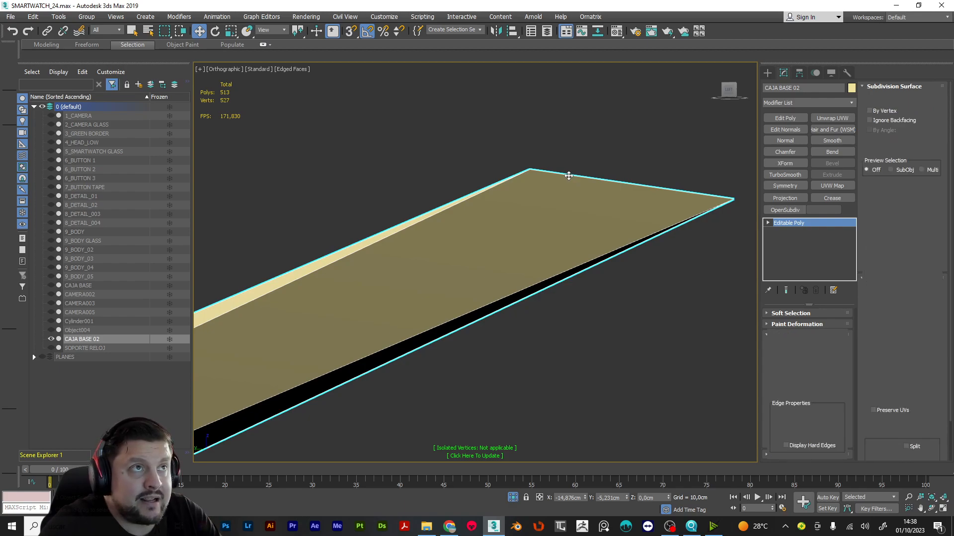
pyautogui.press('2')
pyautogui.click(568, 177)
pyautogui.scroll(-3, 581, 178)
pyautogui.scroll(-2, 586, 179)
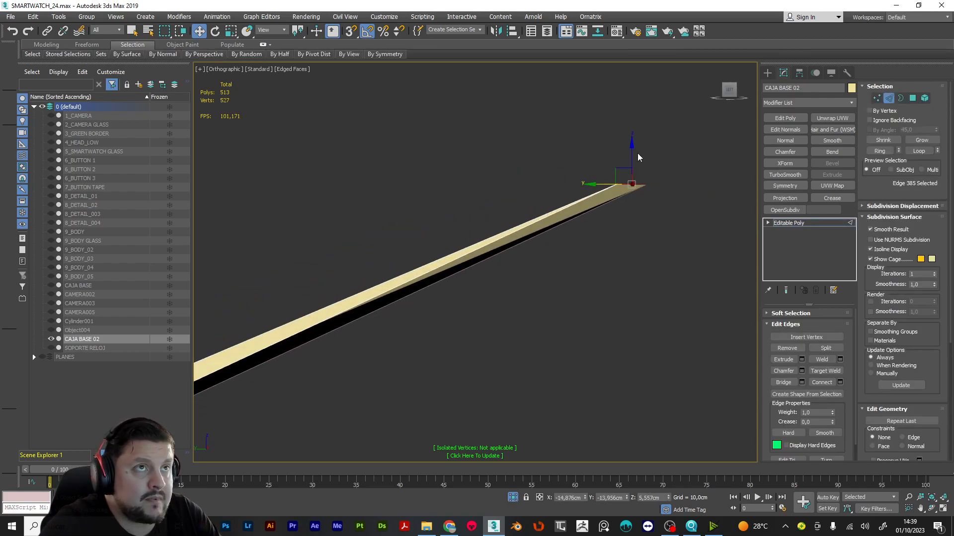
pyautogui.moveTo(633, 145)
pyautogui.keyDown('shift'); pyautogui.mouseDown()
pyautogui.moveTo(640, 152)
pyautogui.moveTo(616, 197)
pyautogui.moveTo(596, 194)
pyautogui.mouseUp(); pyautogui.keyUp('shift')
pyautogui.scroll(-2, 436, 302)
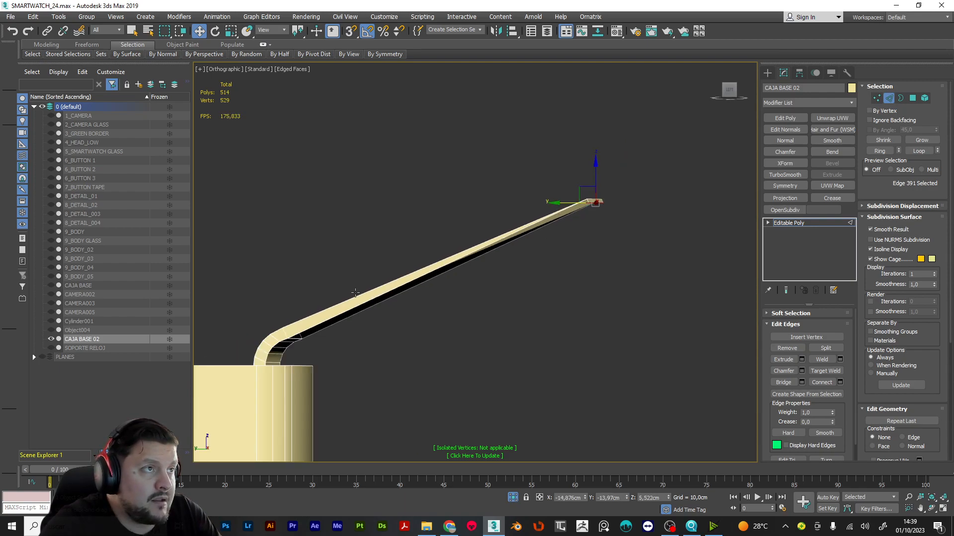
# Delete the two long, narrow side polygons of the hinge flap.
pyautogui.press('3')
pyautogui.click(356, 305)
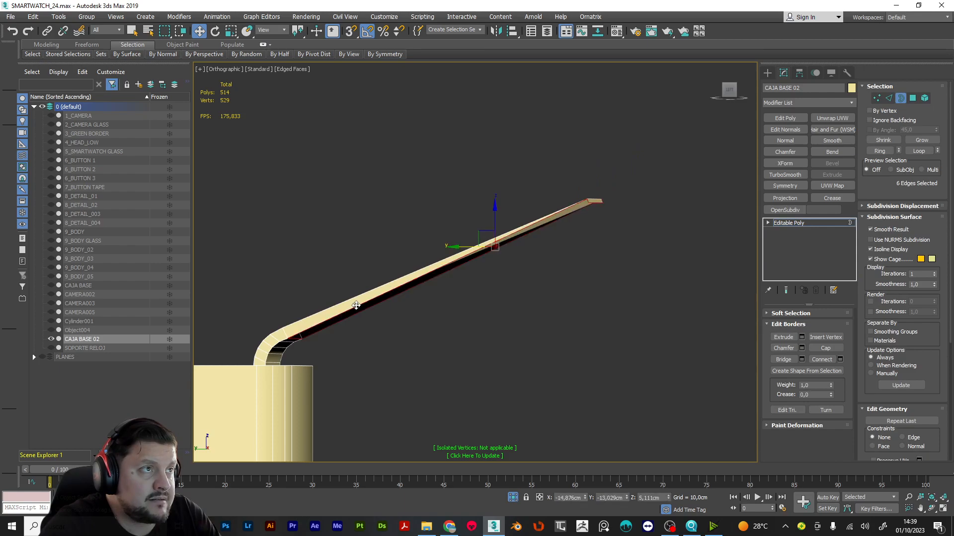
pyautogui.press('4')
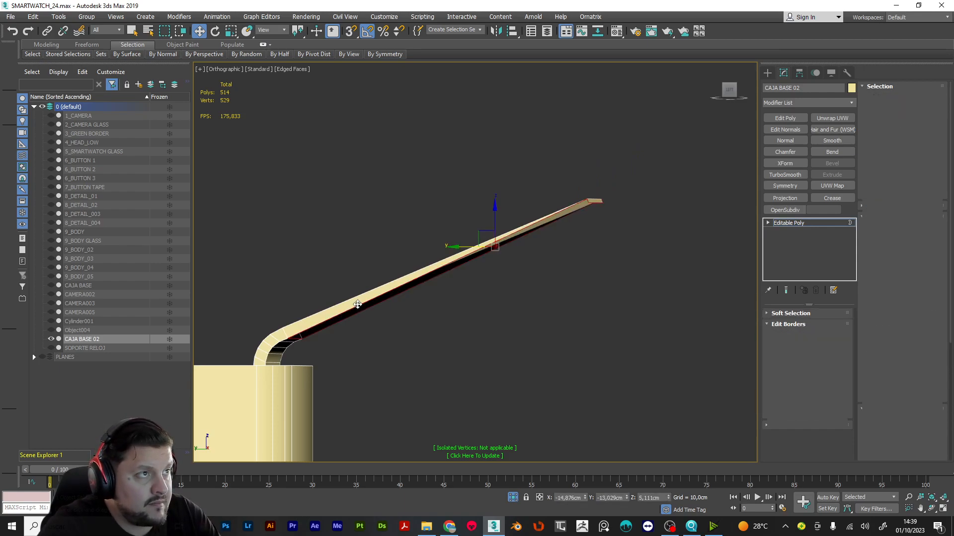
pyautogui.click(357, 305)
pyautogui.keyDown('ctrl'); pyautogui.click(356, 301); pyautogui.keyUp('ctrl')
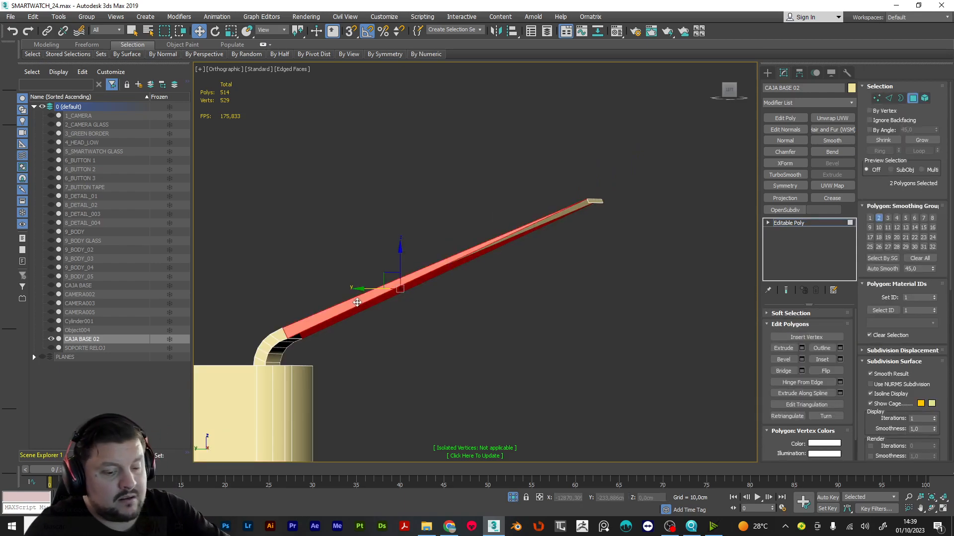
pyautogui.press('Delete')
# Bridge the short edges at the flap's bend and tip to rebuild the side face on one side.
pyautogui.press('2')
pyautogui.click(286, 334)
pyautogui.click(285, 331)
pyautogui.scroll(4, 600, 205)
pyautogui.keyDown('ctrl'); pyautogui.click(579, 200); pyautogui.keyUp('ctrl')
pyautogui.click(788, 383)
pyautogui.keyDown('alt'); pyautogui.moveTo(745, 347); pyautogui.dragTo(592, 282, button='middle'); pyautogui.keyUp('alt')
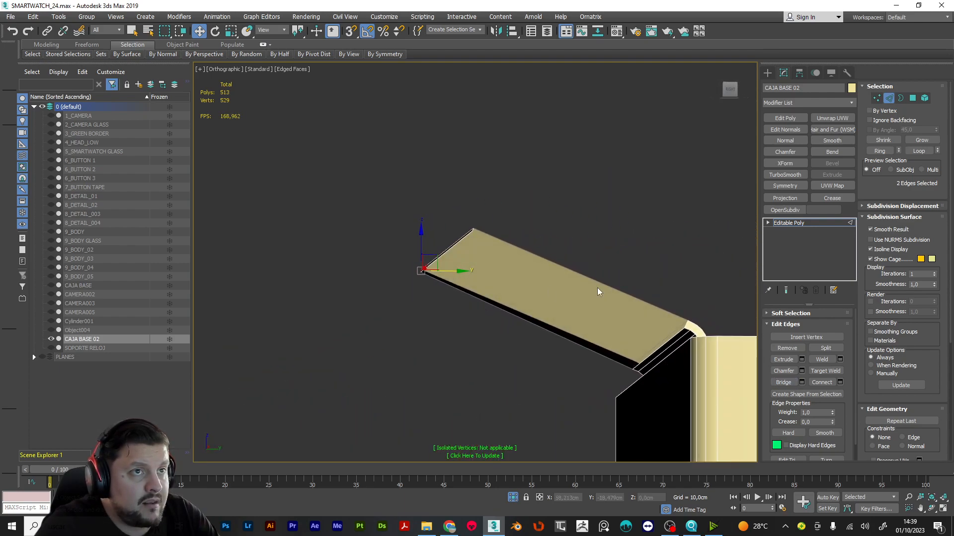
# Bridge the matching short edges at bend and tip to rebuild the side face on the flap's opposite side.
pyautogui.click(690, 329)
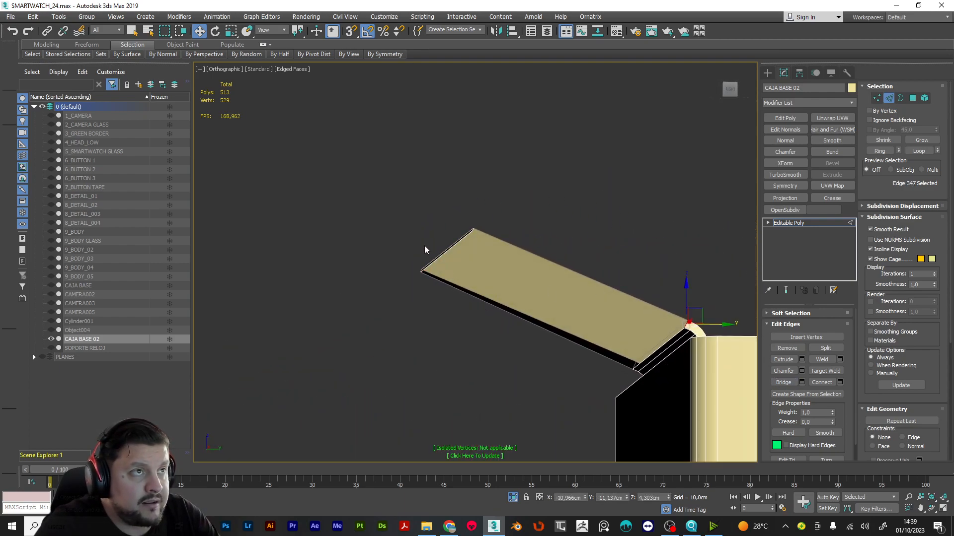
pyautogui.scroll(6, 427, 247)
pyautogui.keyDown('ctrl'); pyautogui.click(552, 214); pyautogui.keyUp('ctrl')
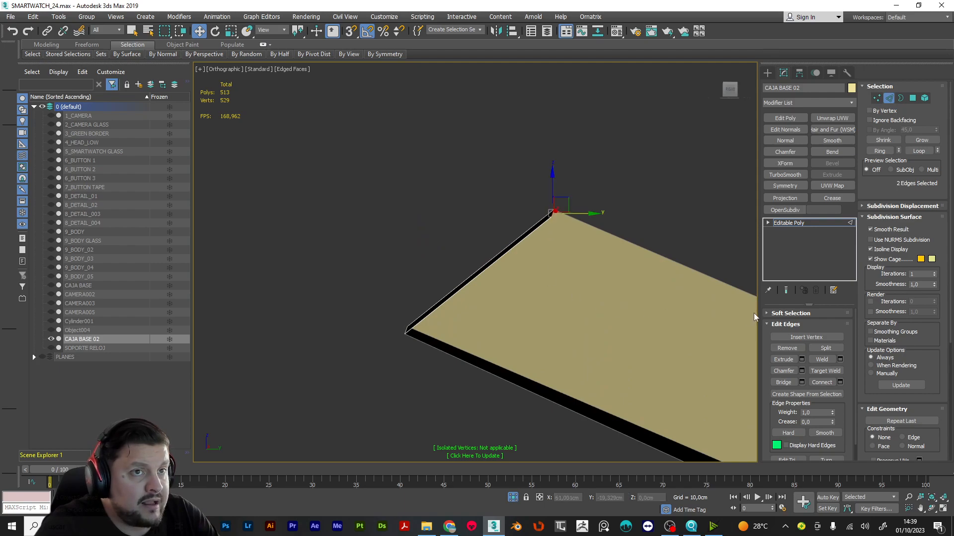
pyautogui.click(784, 383)
pyautogui.moveTo(639, 306); pyautogui.dragTo(431, 186, button='middle')
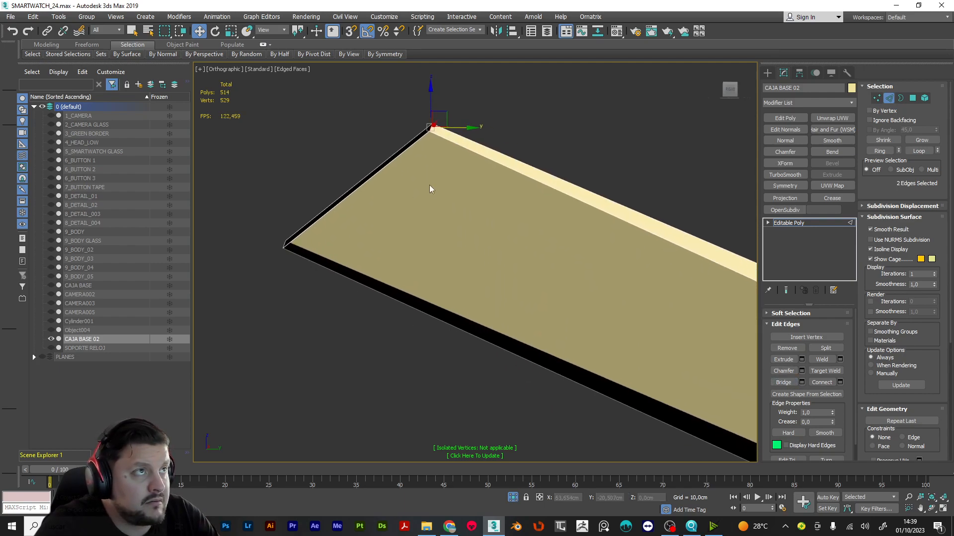
# Bridge the two long lower edges of the flap's side faces to close its underside.
pyautogui.click(405, 150)
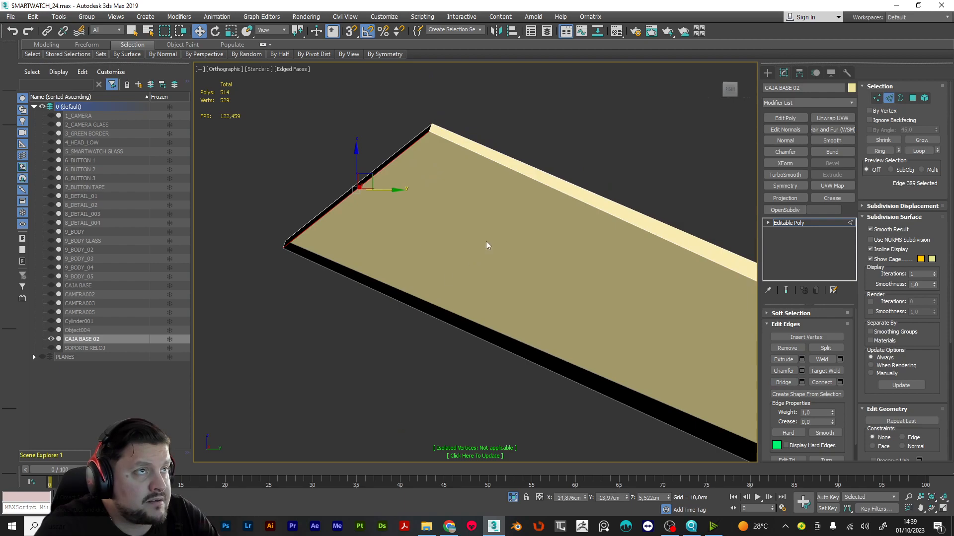
pyautogui.click(548, 185)
pyautogui.keyDown('ctrl'); pyautogui.click(468, 331); pyautogui.keyUp('ctrl')
pyautogui.click(790, 386)
pyautogui.keyDown('alt'); pyautogui.moveTo(527, 263); pyautogui.dragTo(483, 232, button='middle'); pyautogui.keyUp('alt')
# Move the lower edge of the flap's tip slightly down to even out the thickness, and check the flap from several sides.
pyautogui.press('2')
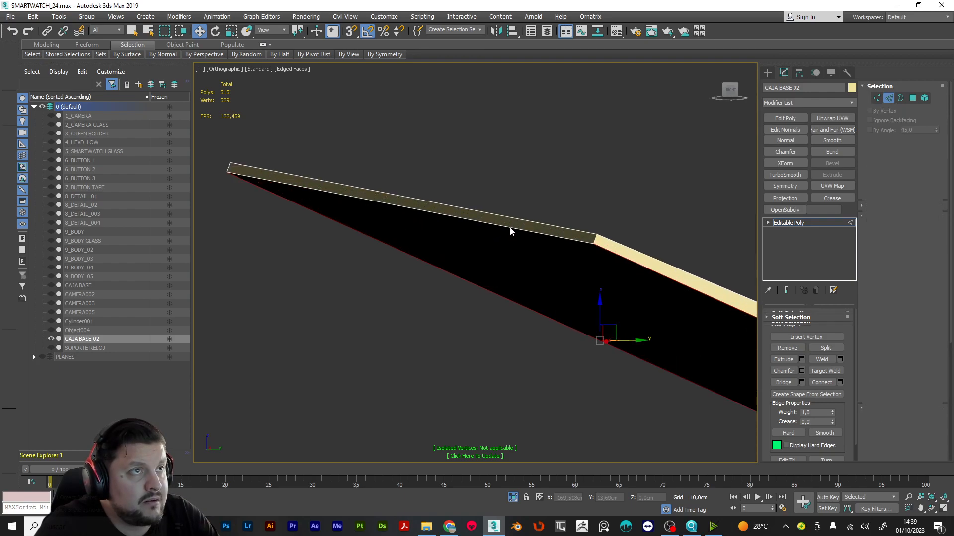
pyautogui.press('2')
pyautogui.click(507, 224)
pyautogui.moveTo(411, 175); pyautogui.dragTo(410, 183)
pyautogui.keyDown('alt'); pyautogui.moveTo(410, 184); pyautogui.dragTo(520, 273, button='middle'); pyautogui.keyUp('alt')
pyautogui.keyDown('alt'); pyautogui.moveTo(413, 287); pyautogui.dragTo(657, 269, button='middle'); pyautogui.keyUp('alt')
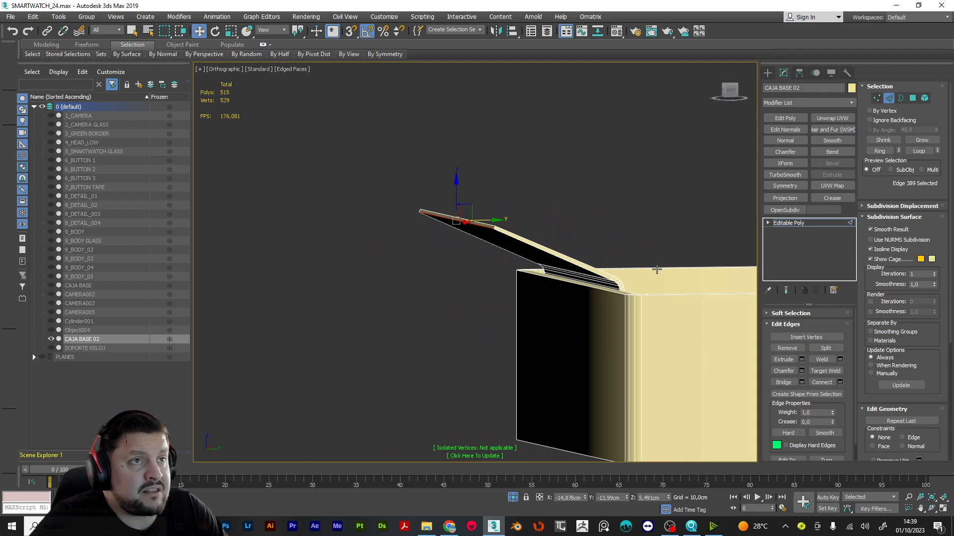
pyautogui.scroll(3, 607, 298)
pyautogui.scroll(-3, 614, 312)
pyautogui.keyDown('alt'); pyautogui.moveTo(615, 312); pyautogui.dragTo(595, 348, button='middle'); pyautogui.keyUp('alt')
pyautogui.scroll(3, 591, 308)
# Select all polygons of the hinge flap, including its bend and the part against the rear wall, and detach them as a separate object.
pyautogui.press('4')
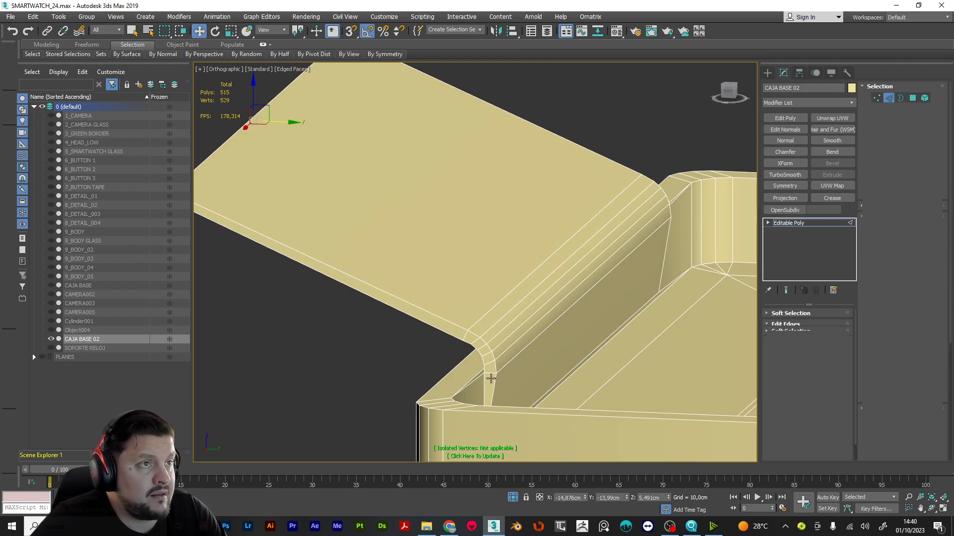
pyautogui.click(496, 381)
pyautogui.keyDown('alt'); pyautogui.moveTo(439, 335); pyautogui.dragTo(526, 287, button='middle'); pyautogui.keyUp('alt')
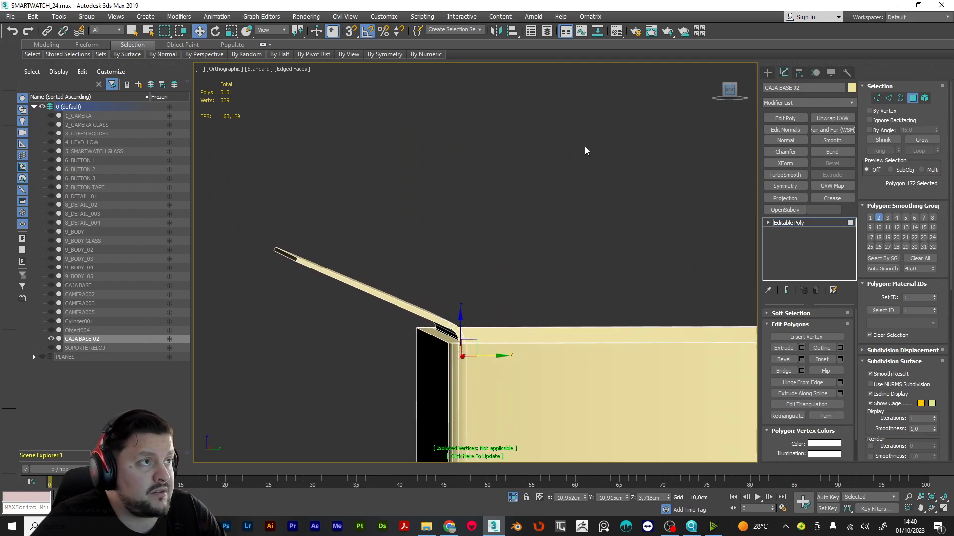
pyautogui.hotkey('shift', 'z')
pyautogui.moveTo(408, 283); pyautogui.dragTo(472, 336)
pyautogui.keyDown('alt'); pyautogui.moveTo(472, 337); pyautogui.dragTo(446, 360, button='middle'); pyautogui.keyUp('alt')
pyautogui.keyDown('ctrl'); pyautogui.click(347, 410); pyautogui.keyUp('ctrl')
pyautogui.keyDown('ctrl'); pyautogui.click(375, 398); pyautogui.keyUp('ctrl')
pyautogui.keyDown('alt'); pyautogui.moveTo(375, 397); pyautogui.dragTo(516, 318, button='middle'); pyautogui.keyUp('alt')
pyautogui.keyDown('ctrl'); pyautogui.click(533, 433); pyautogui.keyUp('ctrl')
pyautogui.keyDown('alt'); pyautogui.moveTo(519, 376); pyautogui.dragTo(681, 303, button='middle'); pyautogui.keyUp('alt')
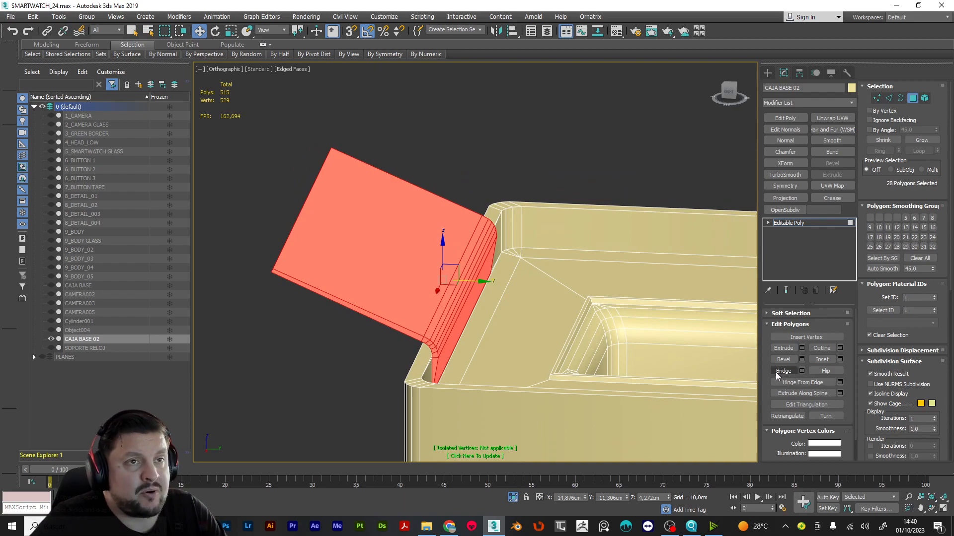
pyautogui.scroll(-3, 893, 373)
pyautogui.scroll(-4, 892, 373)
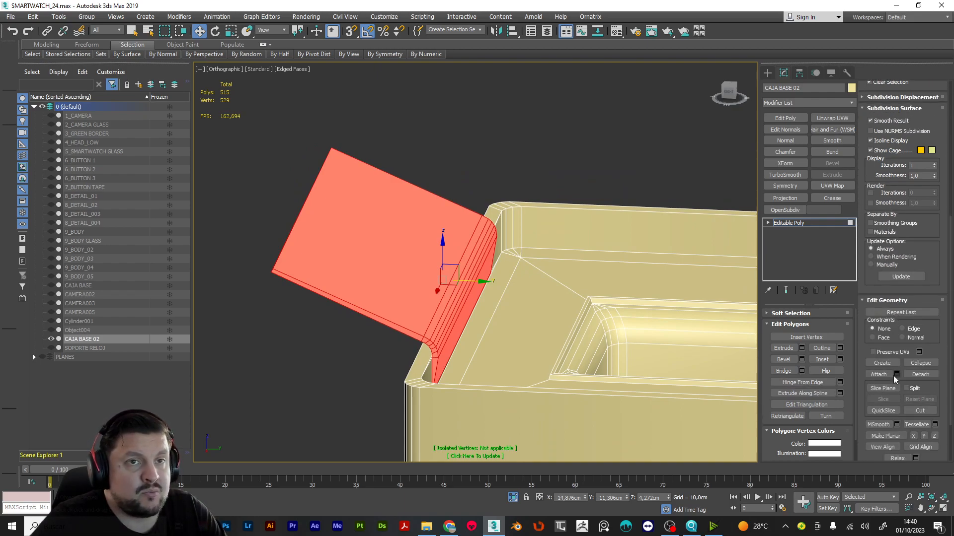
pyautogui.click(909, 376)
pyautogui.click(508, 269)
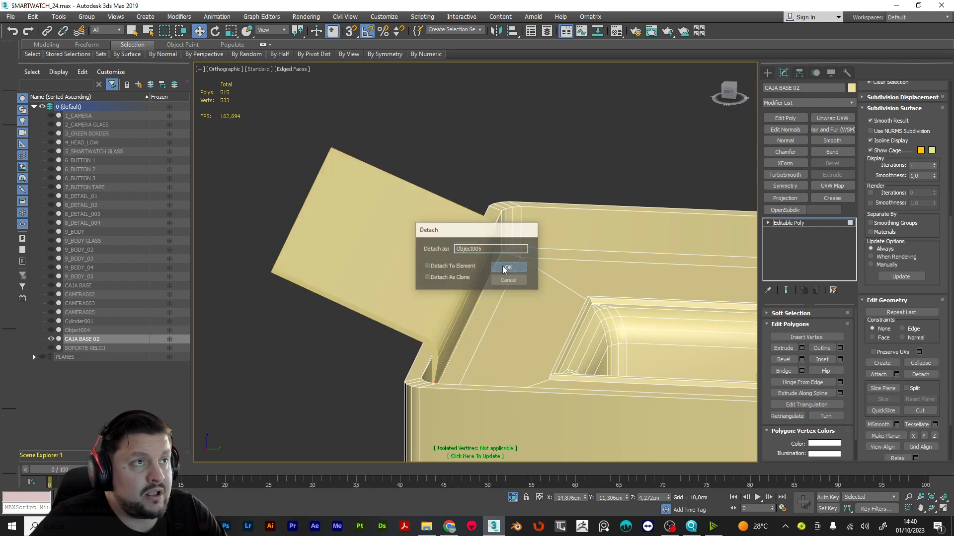
# Examine where the detached flap meets the box base, and leave polygon editing.
pyautogui.keyDown('alt'); pyautogui.moveTo(569, 323); pyautogui.dragTo(595, 307, button='middle'); pyautogui.keyUp('alt')
pyautogui.scroll(3, 499, 297)
pyautogui.keyDown('alt'); pyautogui.moveTo(522, 313); pyautogui.dragTo(494, 340, button='middle'); pyautogui.keyUp('alt')
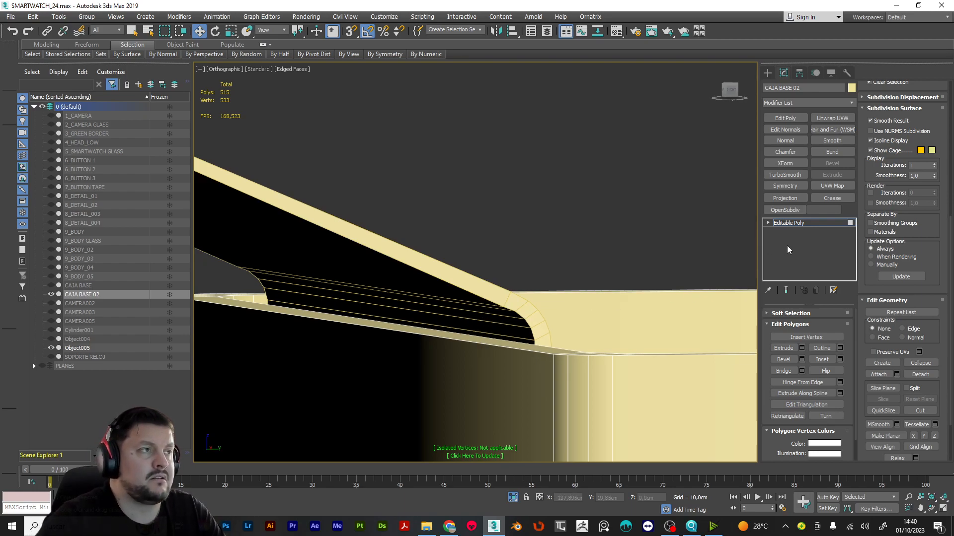
pyautogui.click(850, 223)
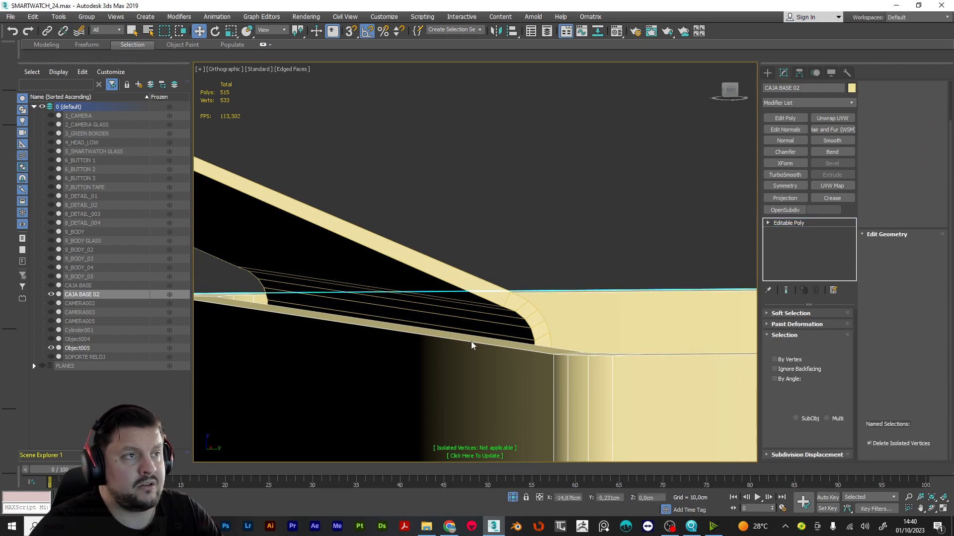
pyautogui.press('4')
pyautogui.scroll(-2, 590, 310)
pyautogui.keyDown('alt'); pyautogui.moveTo(590, 311); pyautogui.dragTo(496, 336, button='middle'); pyautogui.keyUp('alt')
pyautogui.click(500, 301)
pyautogui.press('4')
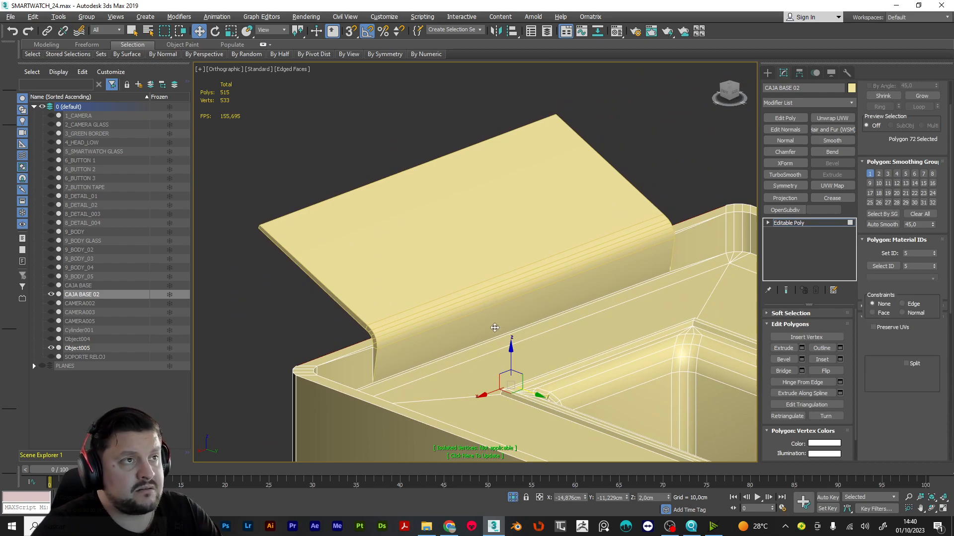
# Select the detached hinge flap and rename it CAJA BASE 03.
pyautogui.click(500, 300)
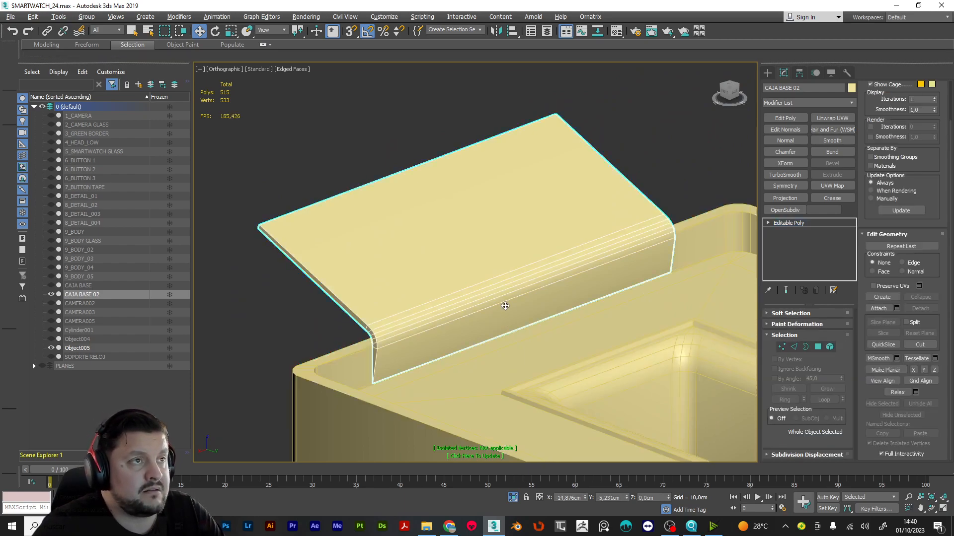
pyautogui.scroll(-4, 499, 297)
pyautogui.moveTo(511, 295)
pyautogui.keyDown('alt'); pyautogui.mouseDown(button='middle')
pyautogui.moveTo(558, 266)
pyautogui.moveTo(517, 296)
pyautogui.mouseUp(button='middle'); pyautogui.keyUp('alt')
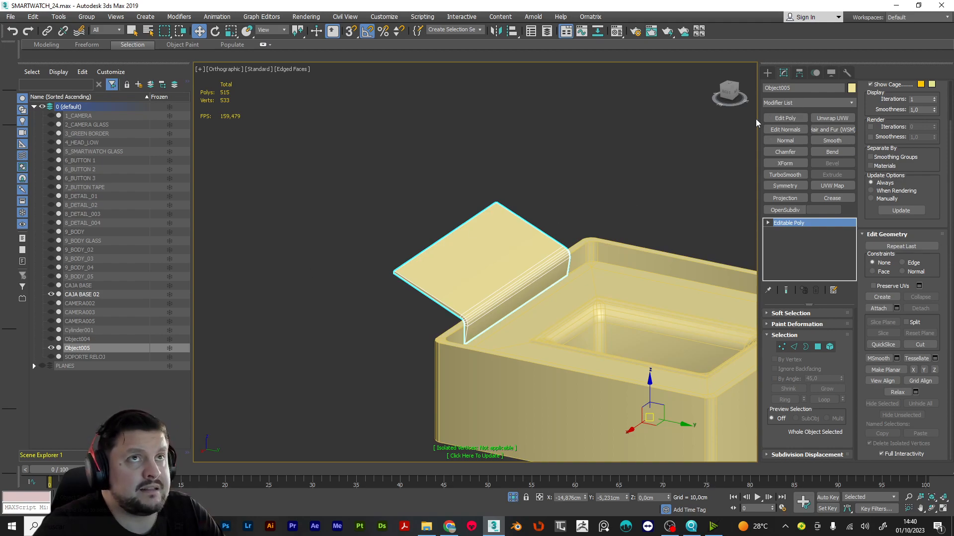
pyautogui.click(810, 85)
pyautogui.write('CAJA')
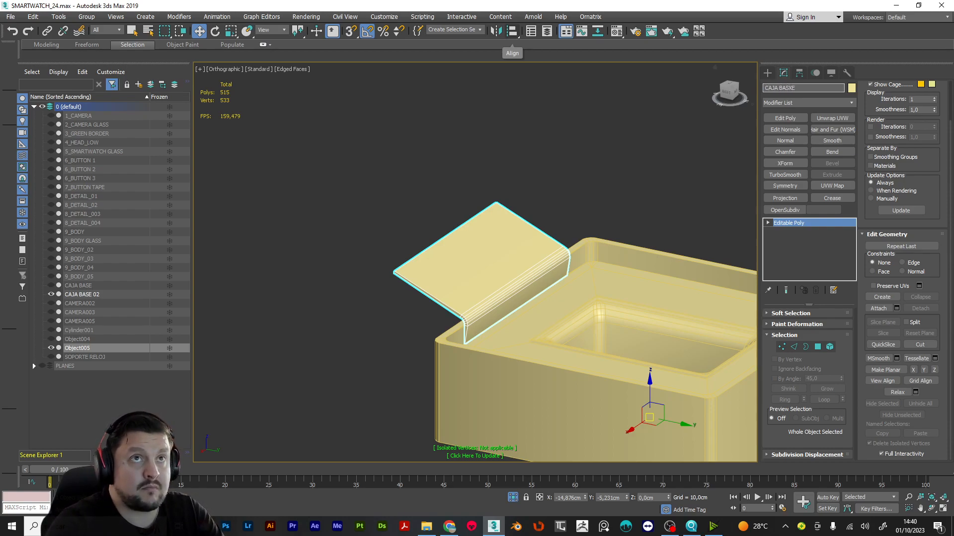
pyautogui.write(' BASE 03')
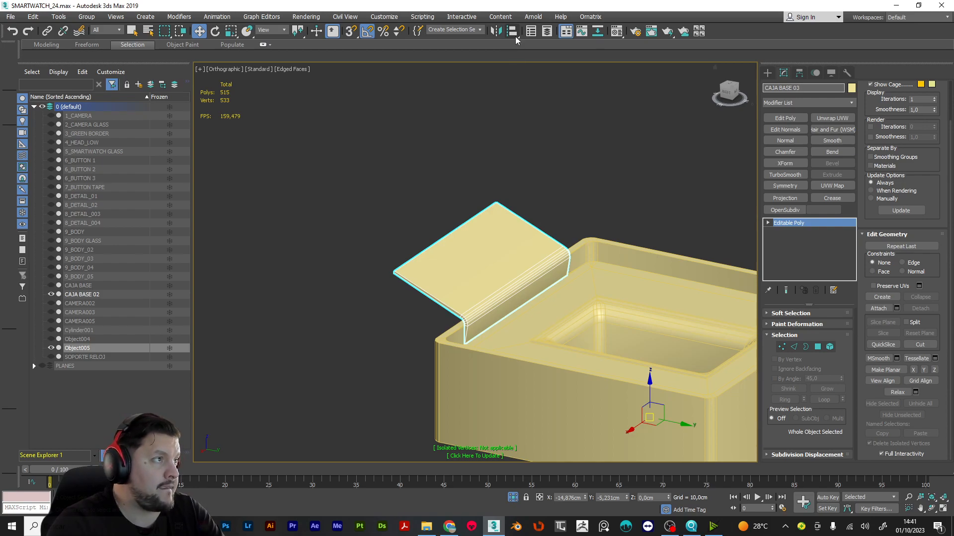
pyautogui.press('Return')
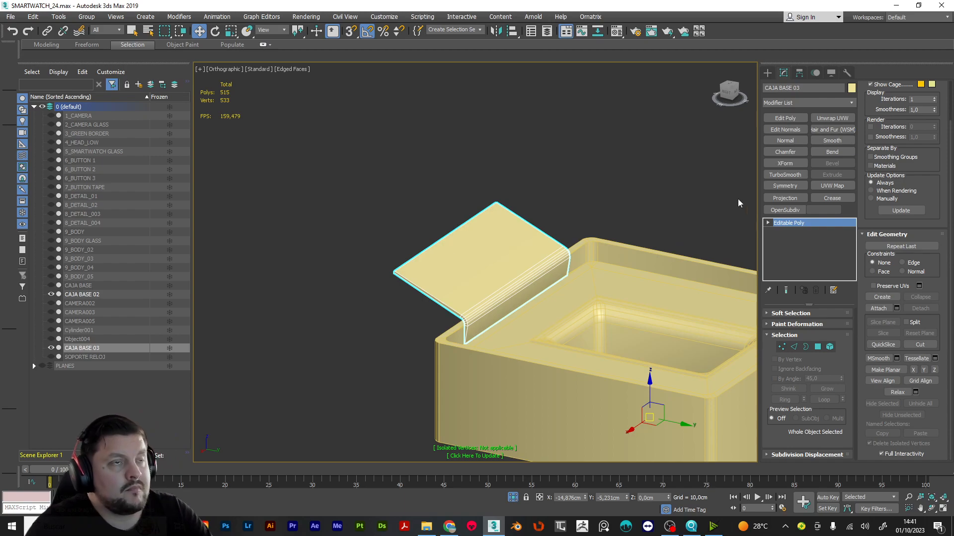
# Isolate the box base CAJA BASE 02 without the detached flap to work on its inner rear wall.
pyautogui.click(636, 287)
pyautogui.rightClick(635, 288)
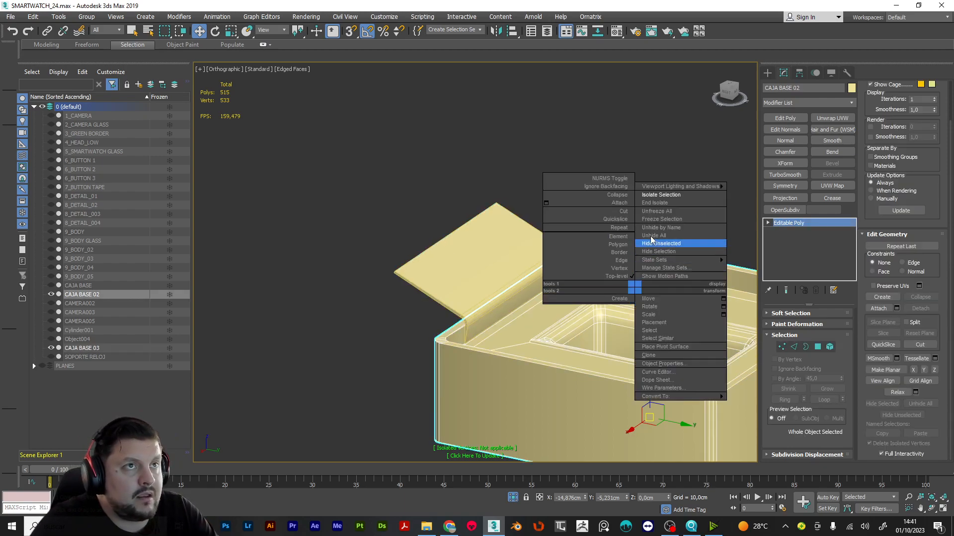
pyautogui.click(664, 195)
pyautogui.keyDown('alt'); pyautogui.moveTo(497, 209); pyautogui.dragTo(528, 212, button='middle'); pyautogui.keyUp('alt')
pyautogui.scroll(6, 528, 213)
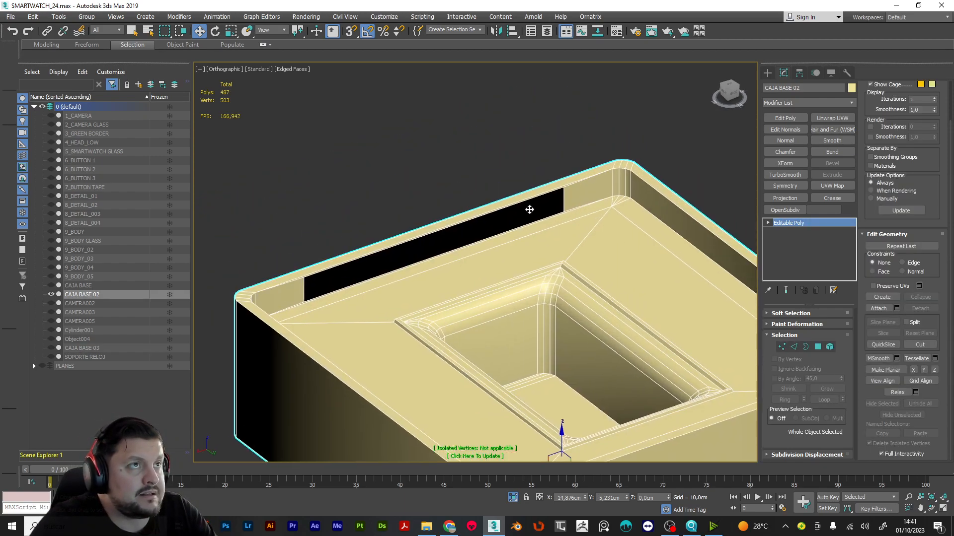
# Select the long upper and lower border edges of the gap in the inner rear wall and bridge them to close it.
pyautogui.press('2')
pyautogui.click(611, 249)
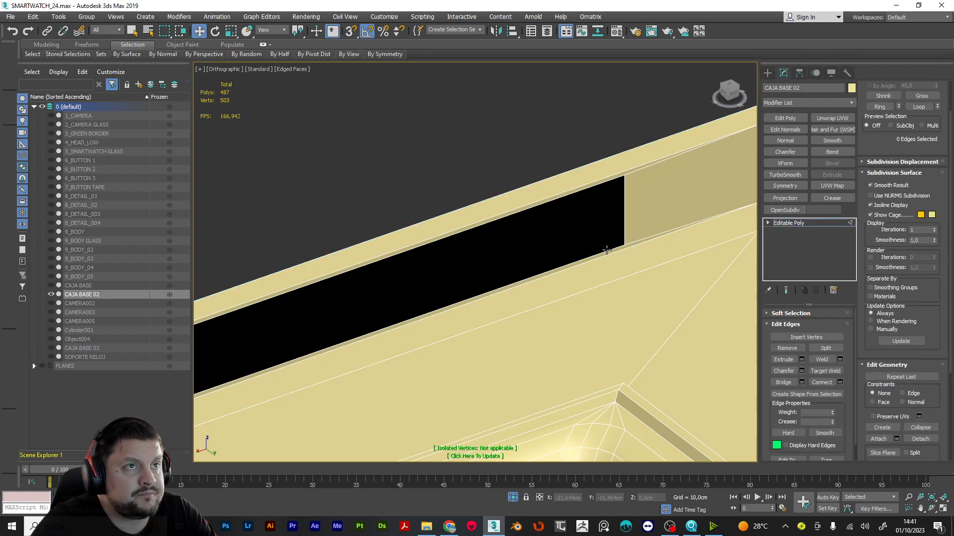
pyautogui.keyDown('ctrl'); pyautogui.click(598, 186); pyautogui.keyUp('ctrl')
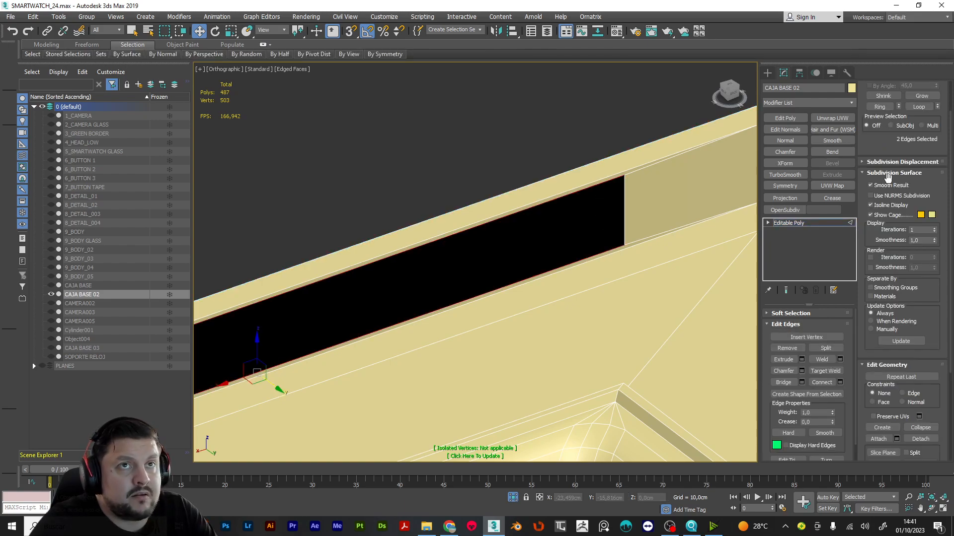
pyautogui.click(783, 382)
pyautogui.scroll(-3, 598, 271)
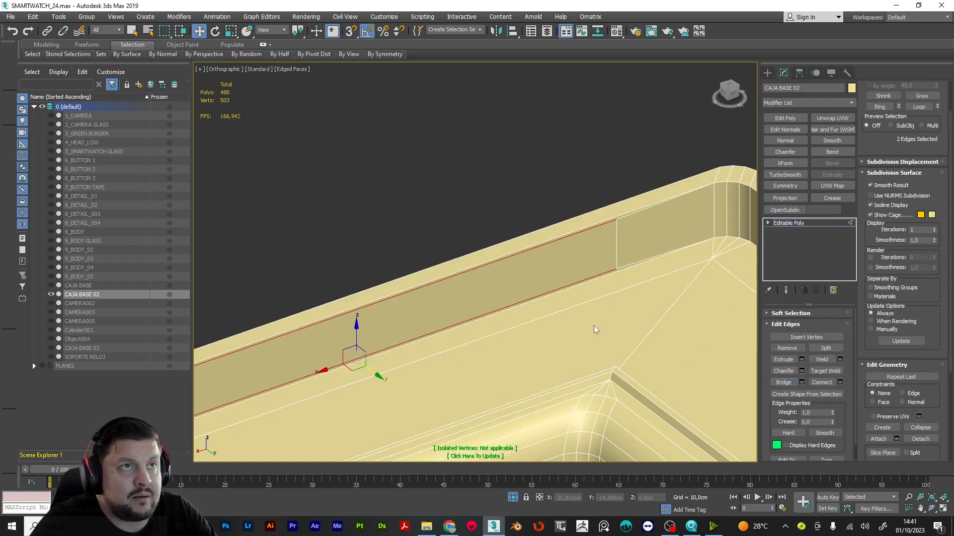
# Target-weld the upper and lower vertices at one end of the bridged wall panel onto the matching vertices of the adjacent rounded corner.
pyautogui.scroll(3, 592, 262)
pyautogui.scroll(2, 592, 262)
pyautogui.press('1')
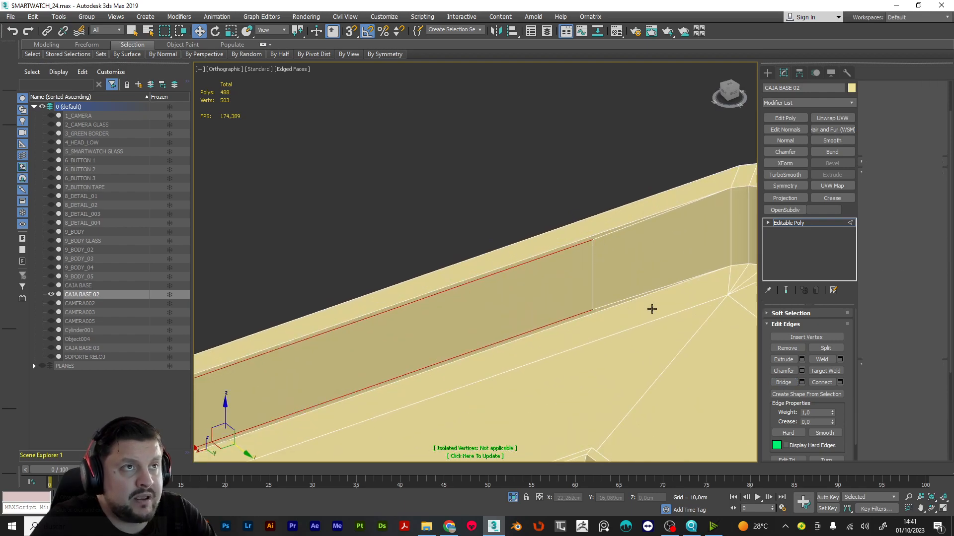
pyautogui.hotkey('ctrl', 'shift', 'w')
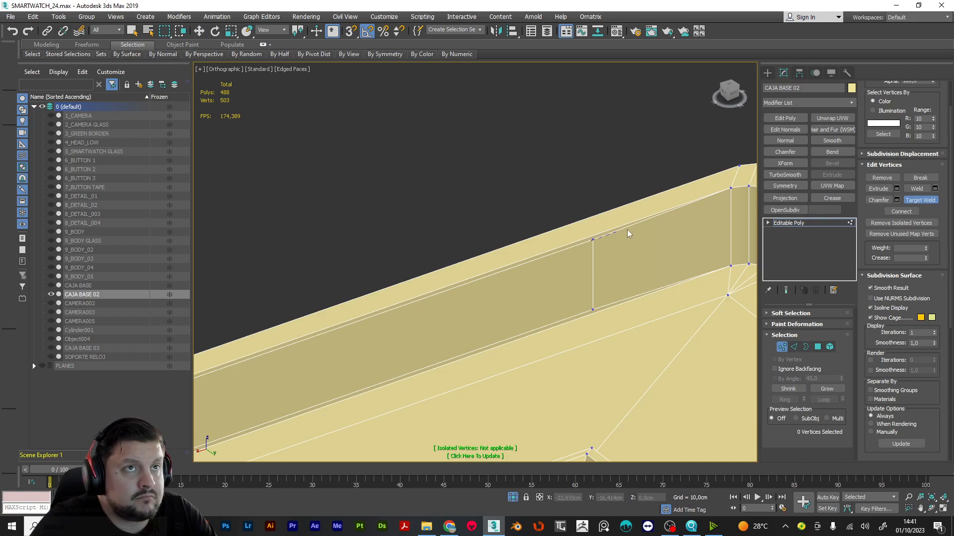
pyautogui.click(730, 190)
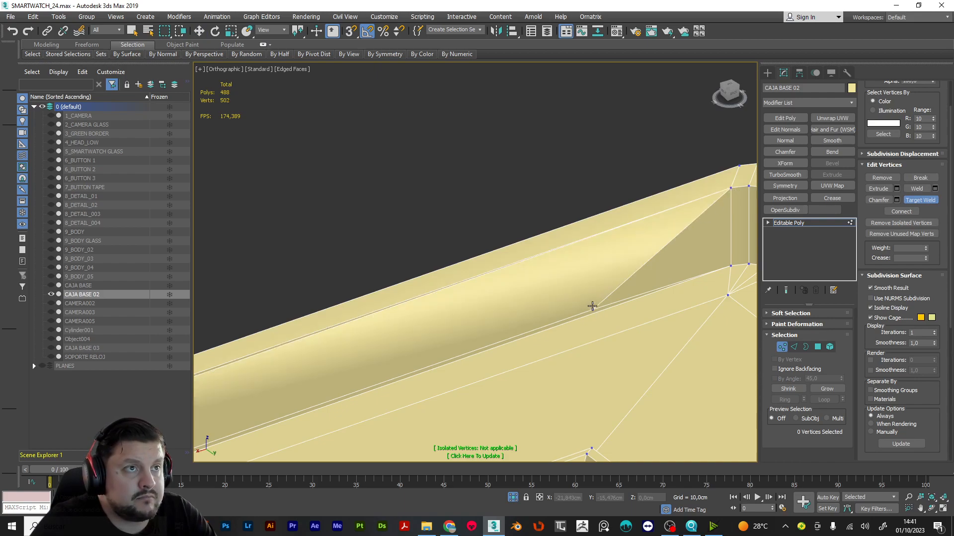
pyautogui.click(731, 267)
# Target-weld the two leftover vertices at the opposite end of the inner rear wall onto that rounded corner's upper and lower vertices.
pyautogui.scroll(-5, 731, 267)
pyautogui.keyDown('alt'); pyautogui.moveTo(722, 270); pyautogui.dragTo(582, 340, button='middle'); pyautogui.keyUp('alt')
pyautogui.scroll(5, 630, 235)
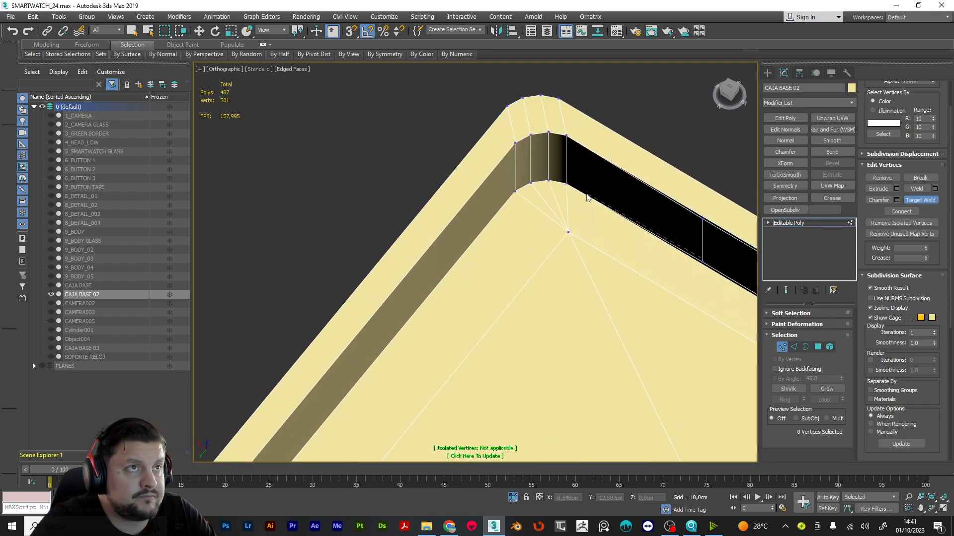
pyautogui.click(702, 219)
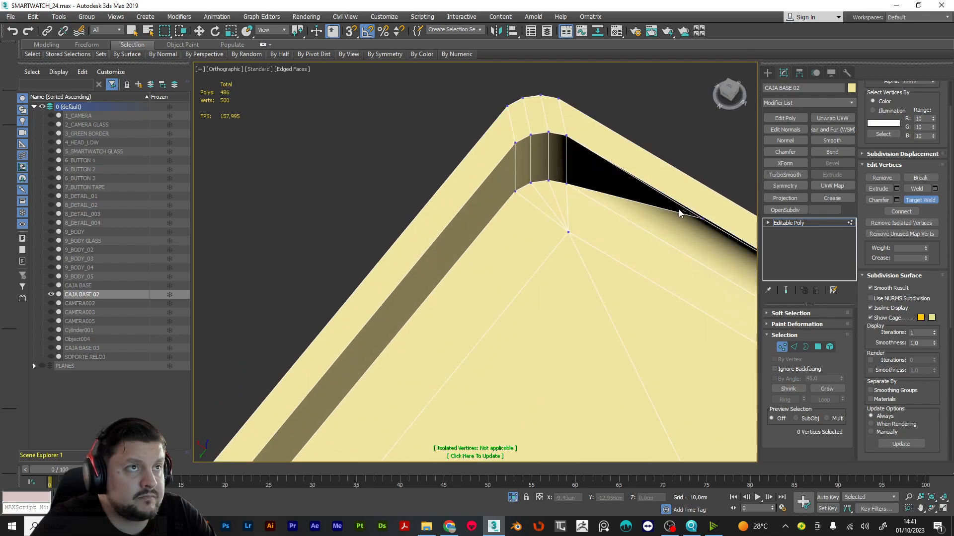
pyautogui.click(567, 135)
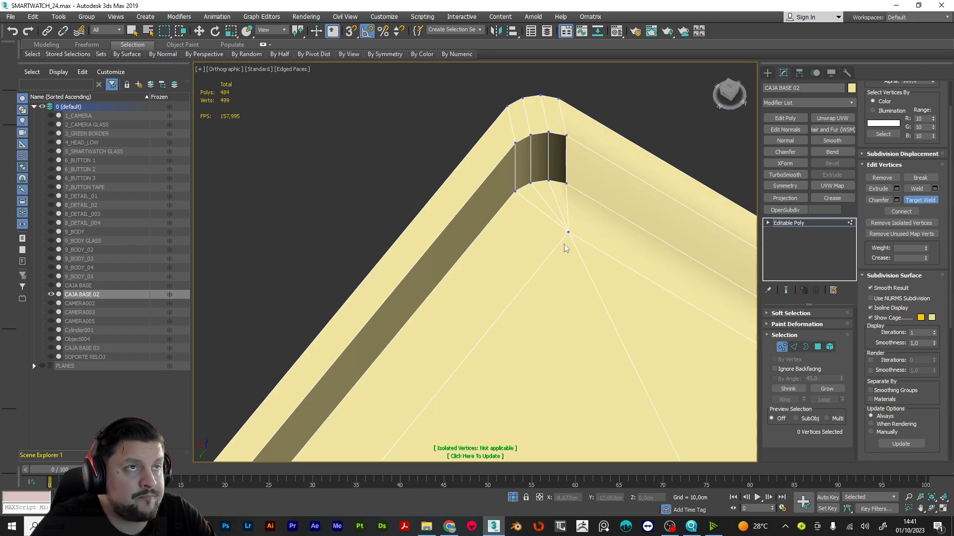
# Select all polygons of CAJA BASE 02, auto-smooth them with a threshold of 45, and leave sub-object editing.
pyautogui.scroll(-4, 565, 245)
pyautogui.keyDown('alt'); pyautogui.moveTo(572, 261); pyautogui.dragTo(694, 245, button='middle'); pyautogui.keyUp('alt')
pyautogui.scroll(-4, 616, 278)
pyautogui.moveTo(571, 309); pyautogui.dragTo(583, 276, button='middle')
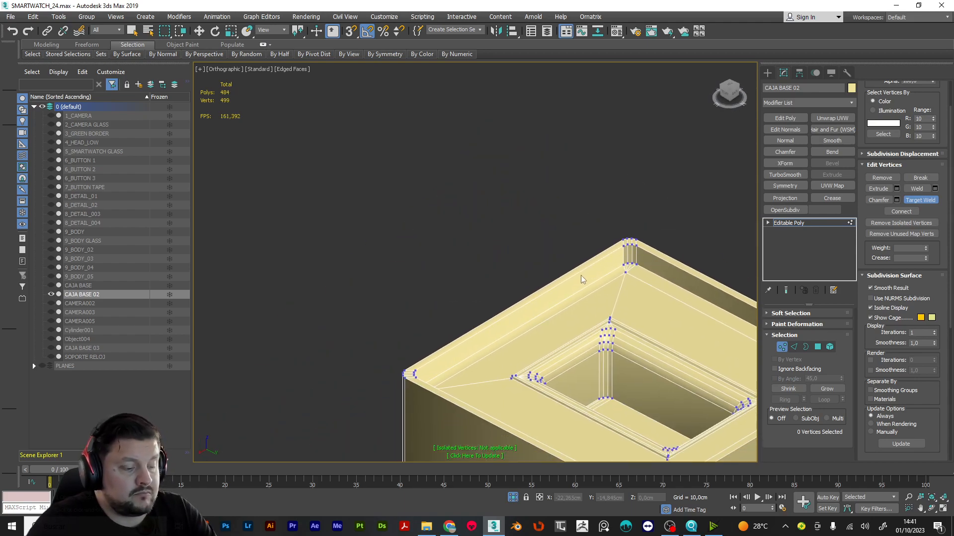
pyautogui.press('w')
pyautogui.press('5')
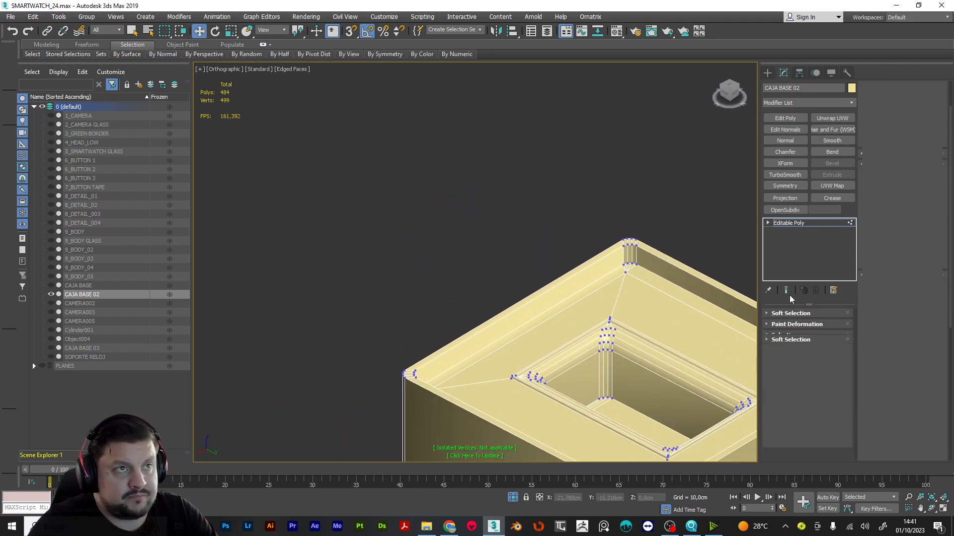
pyautogui.hotkey('ctrl', 'a')
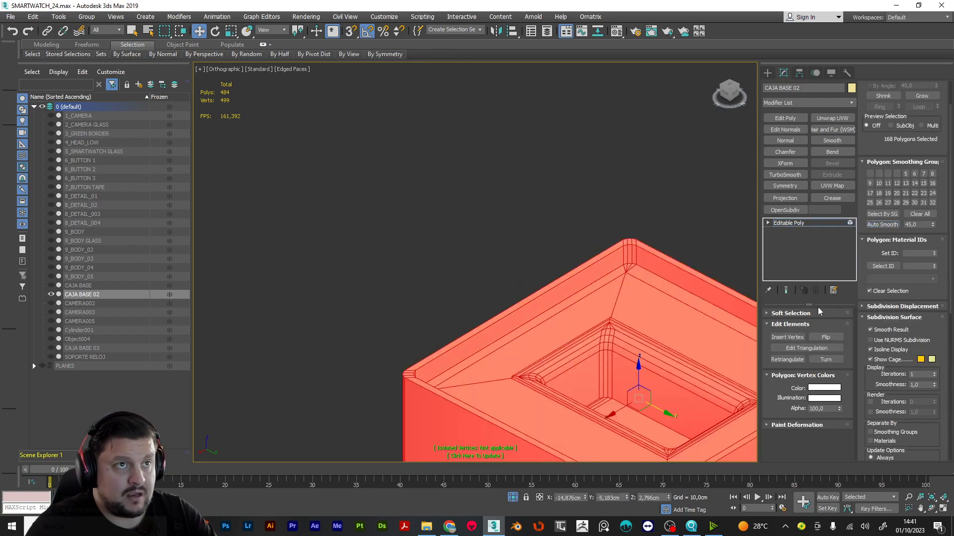
pyautogui.click(847, 223)
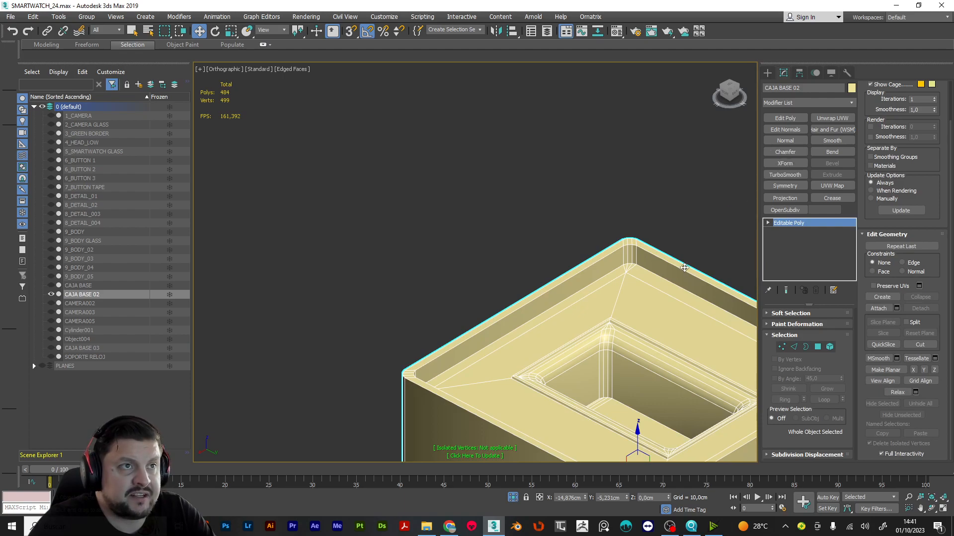
# Add a Chamfer modifier to CAJA BASE 02 with an amount of 0,15 cm and a tension of 0,0.
pyautogui.moveTo(689, 304); pyautogui.dragTo(651, 274, button='middle')
pyautogui.click(785, 151)
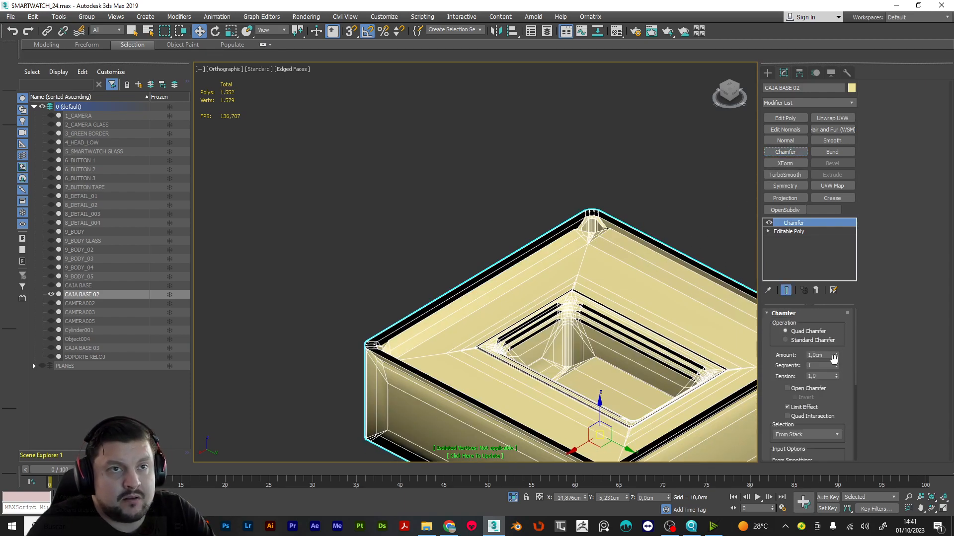
pyautogui.moveTo(837, 356); pyautogui.dragTo(843, 398)
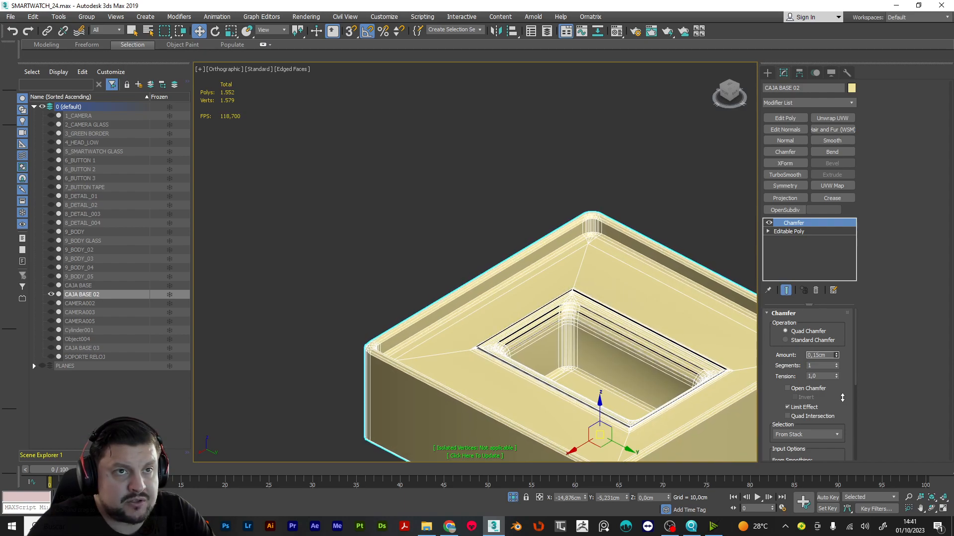
pyautogui.rightClick(836, 375)
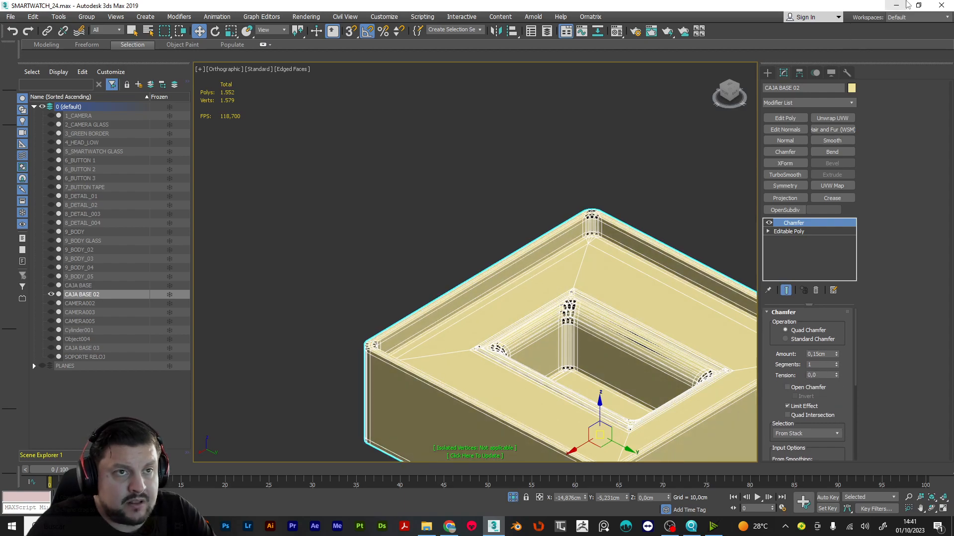
# Limit the Chamfer to Unsmoothed Edges through its From Smoothing input option.
pyautogui.scroll(-3, 852, 378)
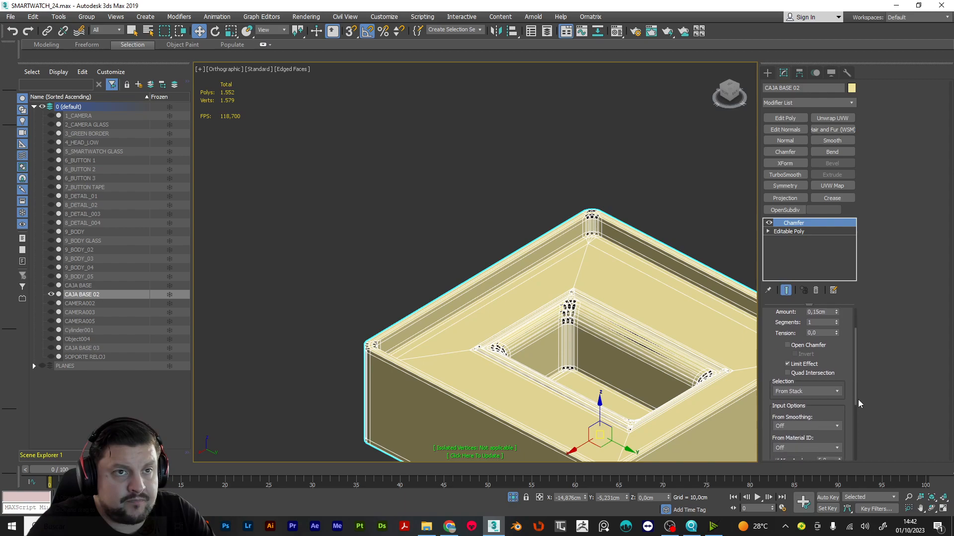
pyautogui.click(837, 416)
pyautogui.click(807, 441)
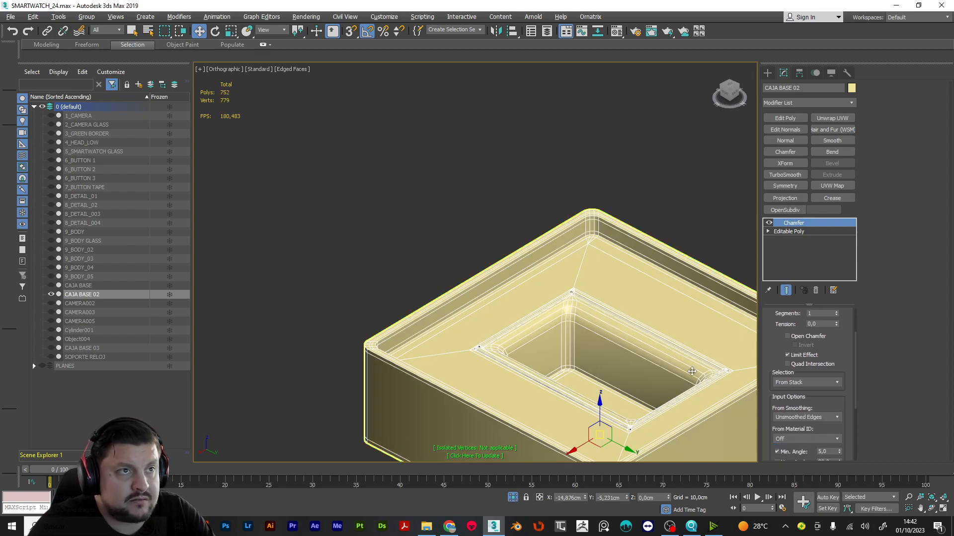
# Examine the chamfered corner of the ledge around the opening and hide the Chamfer to compare the base mesh.
pyautogui.keyDown('alt'); pyautogui.moveTo(694, 377); pyautogui.dragTo(630, 399, button='middle'); pyautogui.keyUp('alt')
pyautogui.scroll(8, 653, 278)
pyautogui.scroll(3, 613, 232)
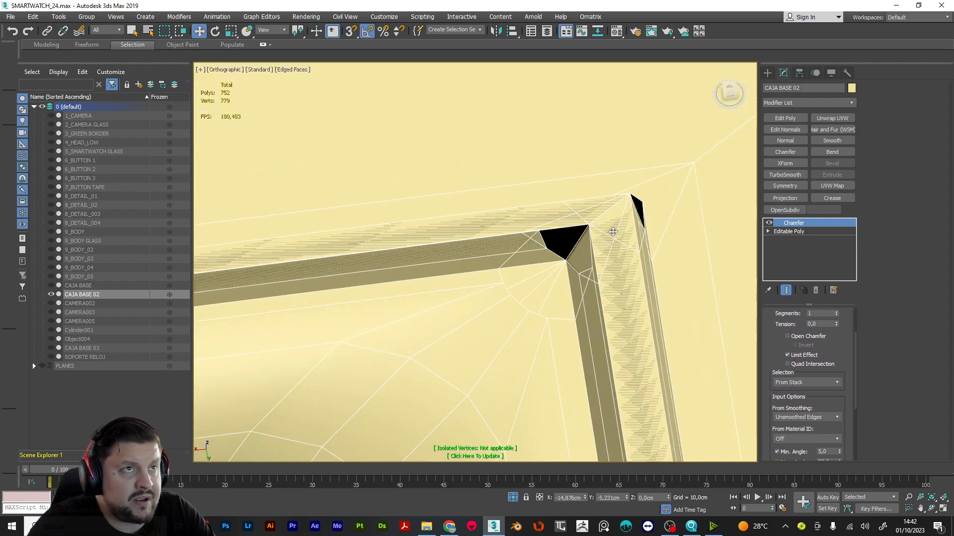
pyautogui.scroll(2, 839, 372)
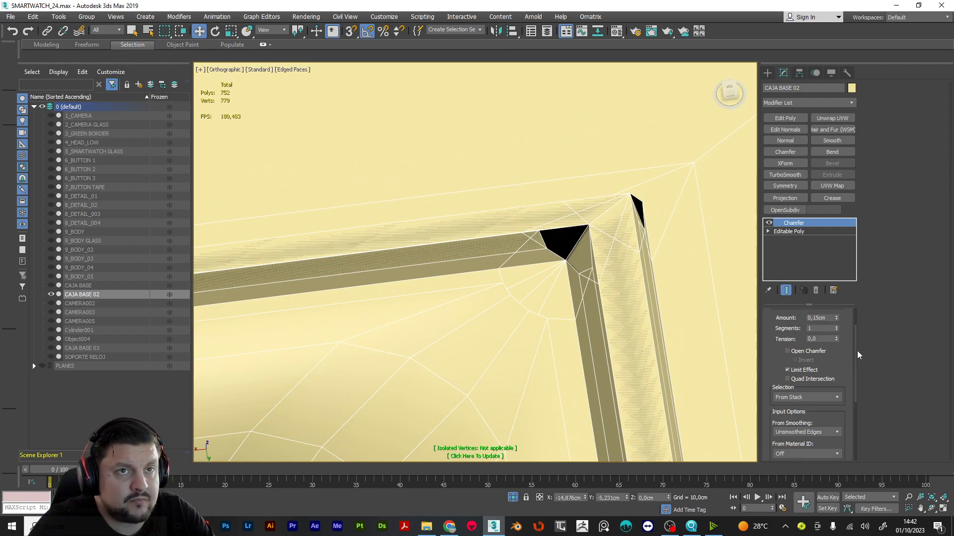
pyautogui.moveTo(855, 350); pyautogui.dragTo(856, 323)
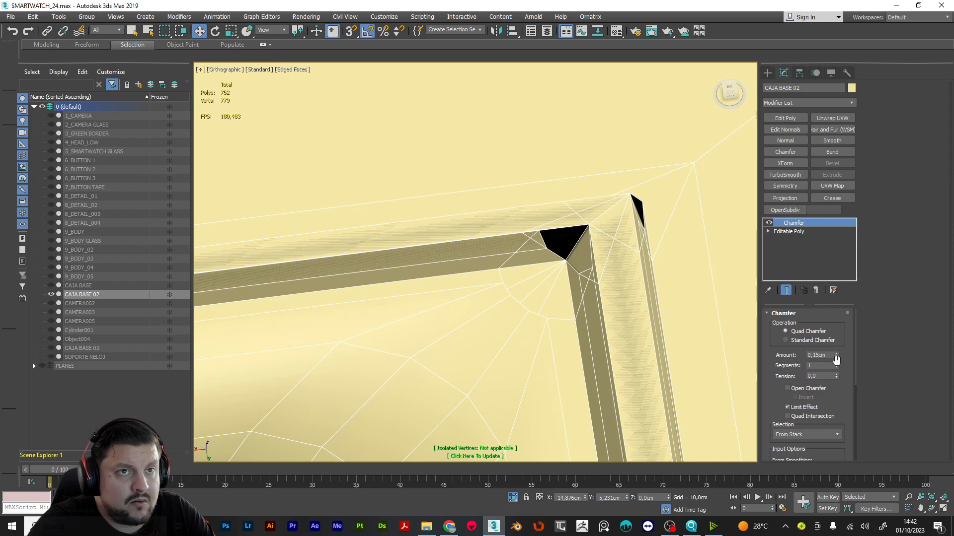
pyautogui.click(806, 234)
pyautogui.click(769, 223)
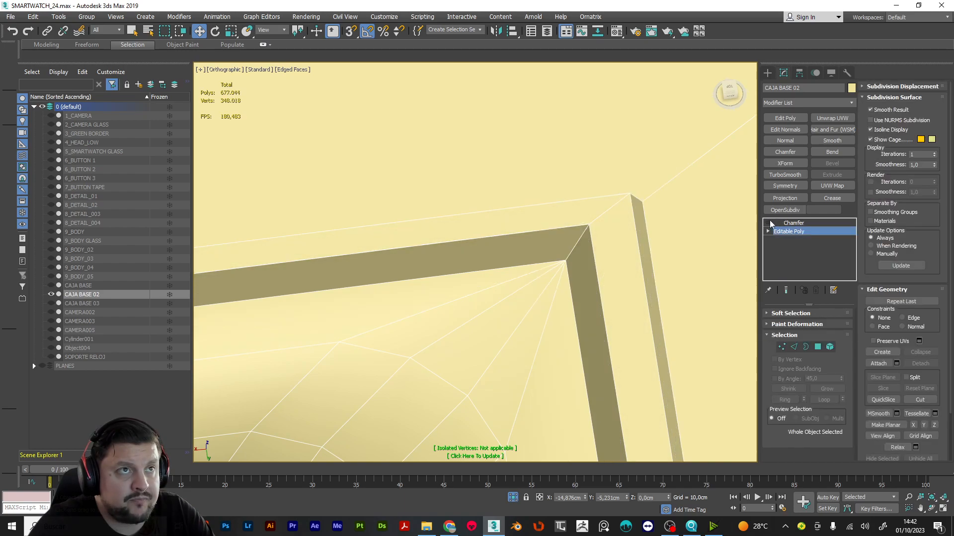
# Select two adjoining thin wall polygons of the outer ledge around the rectangular opening.
pyautogui.press('1')
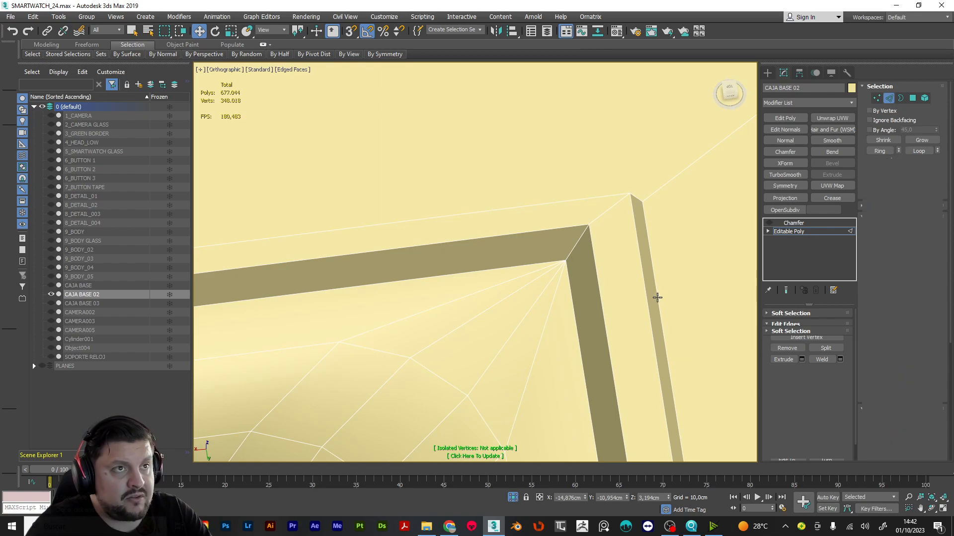
pyautogui.click(654, 297)
pyautogui.scroll(-3, 653, 297)
pyautogui.keyDown('alt'); pyautogui.moveTo(654, 297); pyautogui.dragTo(620, 248, button='middle'); pyautogui.keyUp('alt')
pyautogui.keyDown('ctrl'); pyautogui.click(625, 163); pyautogui.keyUp('ctrl')
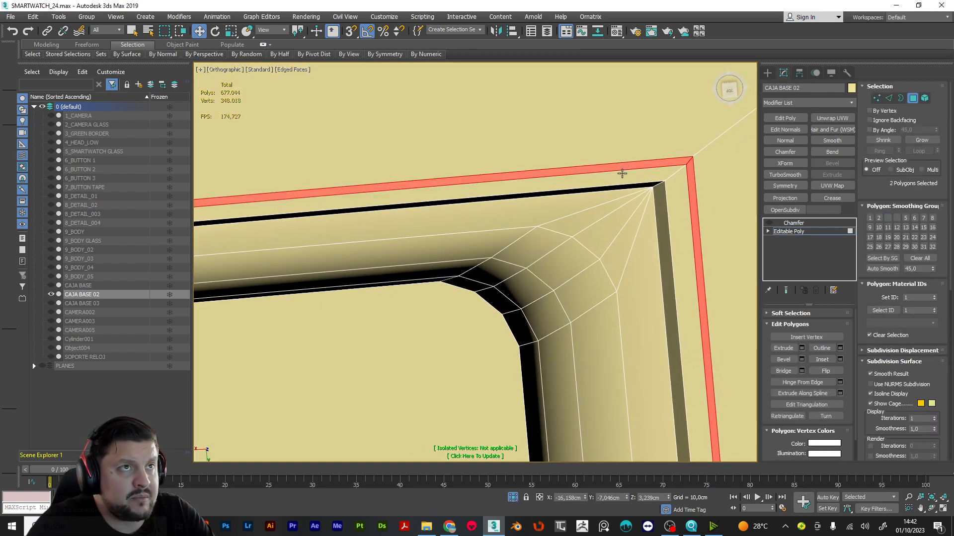
# Try scaling the two selected ledge polygons using the View coordinate system, and undo the scaling.
pyautogui.scroll(-3, 600, 268)
pyautogui.keyDown('alt'); pyautogui.moveTo(596, 298); pyautogui.dragTo(599, 268, button='middle'); pyautogui.keyUp('alt')
pyautogui.press('r')
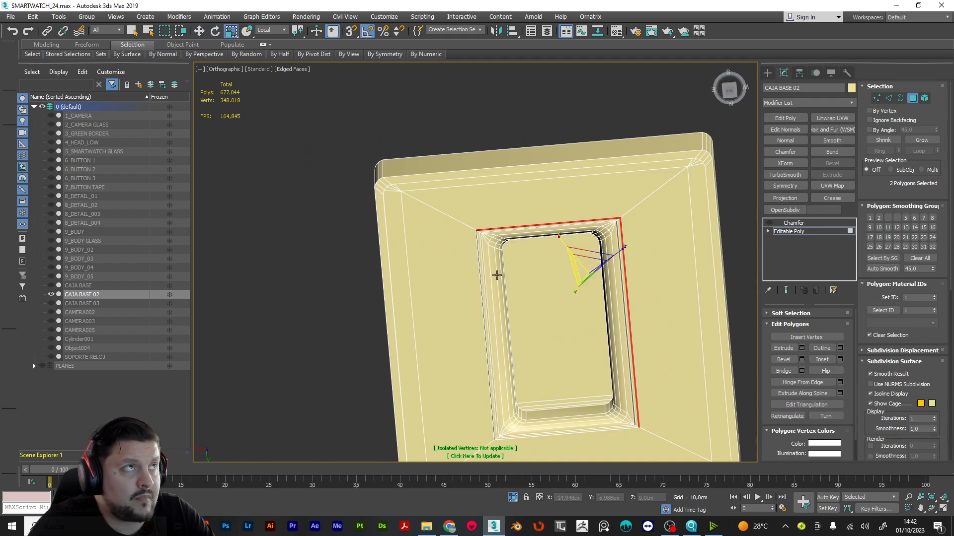
pyautogui.click(271, 30)
pyautogui.click(279, 39)
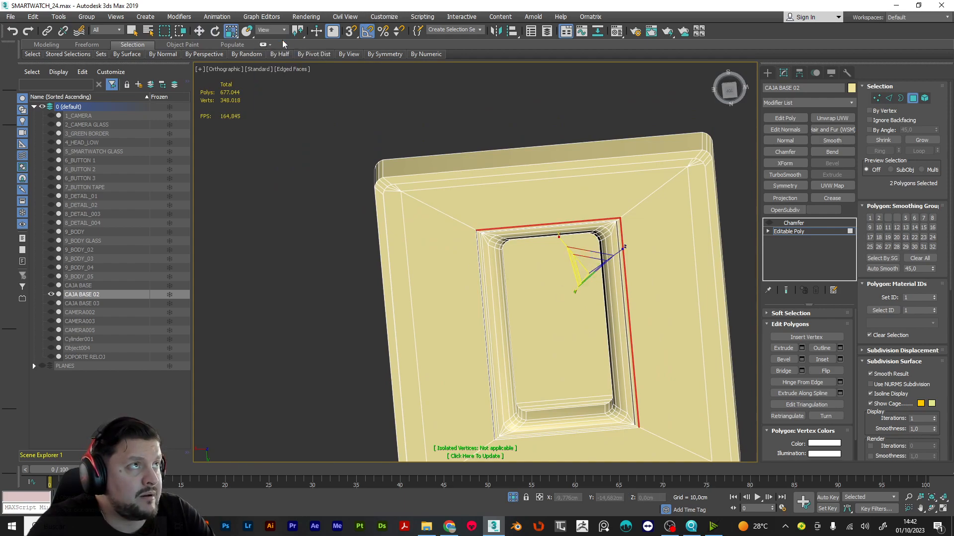
pyautogui.keyDown('alt'); pyautogui.moveTo(526, 249); pyautogui.dragTo(532, 211, button='middle'); pyautogui.keyUp('alt')
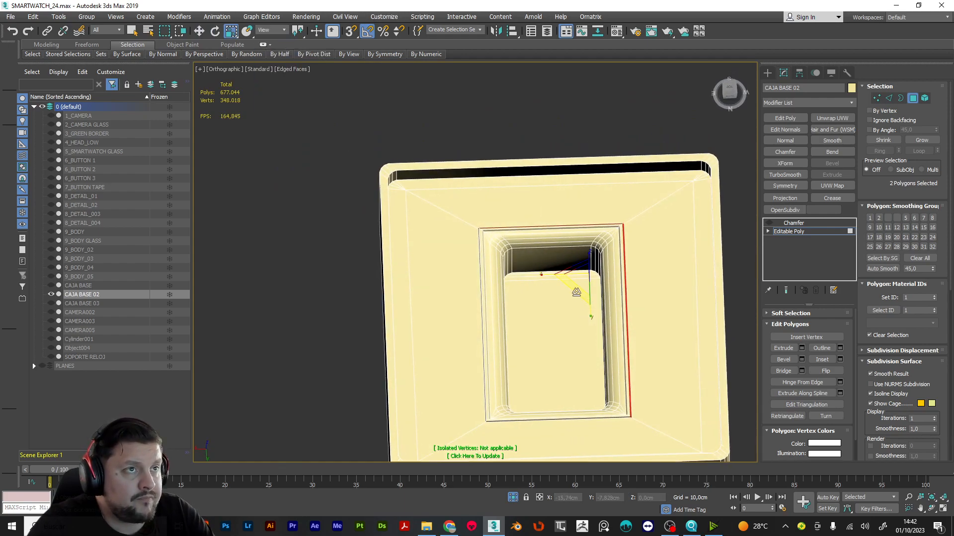
pyautogui.moveTo(575, 289); pyautogui.dragTo(575, 292)
pyautogui.hotkey('ctrl', 'z')
# Add the two remaining thin wall polygons of the outer ledge to the selection, completing the loop around the opening.
pyautogui.keyDown('alt'); pyautogui.moveTo(568, 345); pyautogui.dragTo(608, 334, button='middle'); pyautogui.keyUp('alt')
pyautogui.scroll(5, 683, 427)
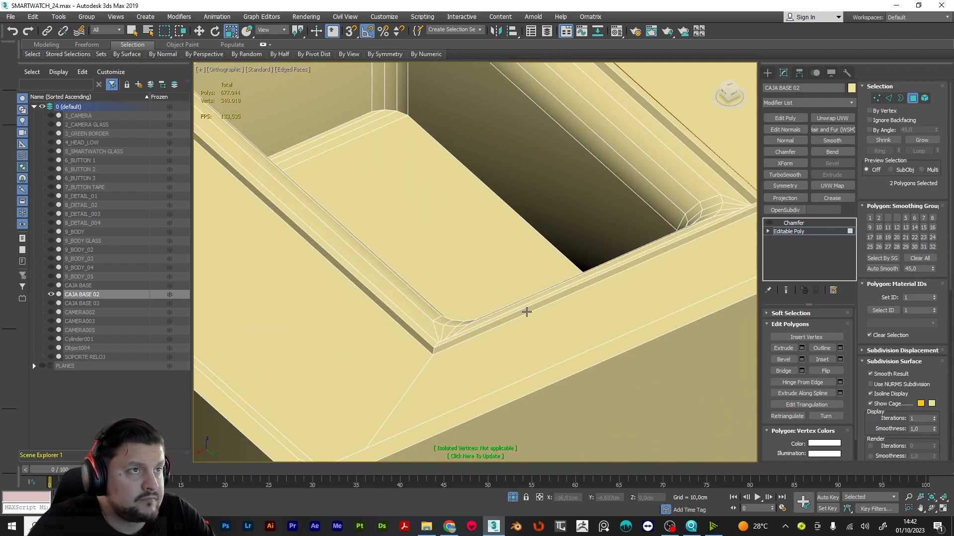
pyautogui.keyDown('ctrl'); pyautogui.click(527, 311); pyautogui.keyUp('ctrl')
pyautogui.keyDown('ctrl'); pyautogui.click(425, 346); pyautogui.keyUp('ctrl')
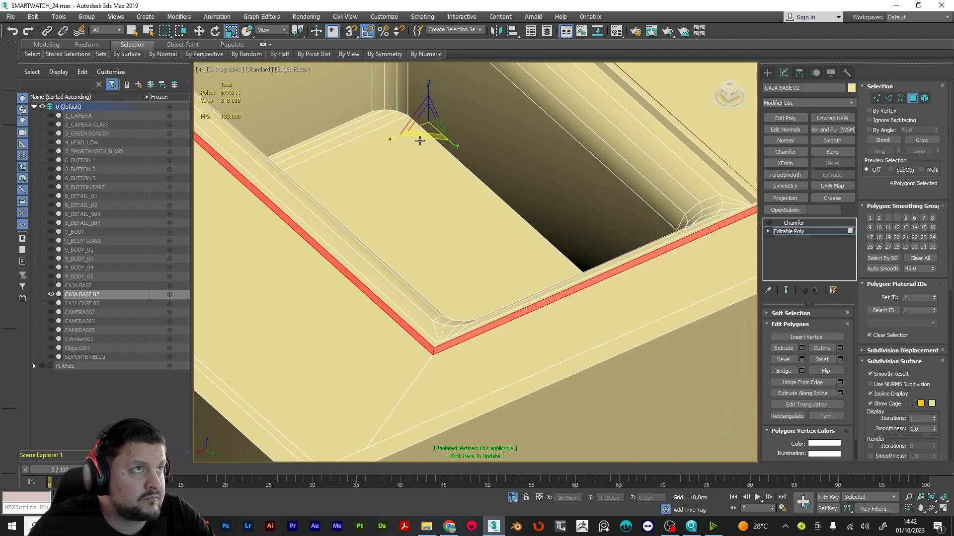
pyautogui.scroll(-5, 422, 138)
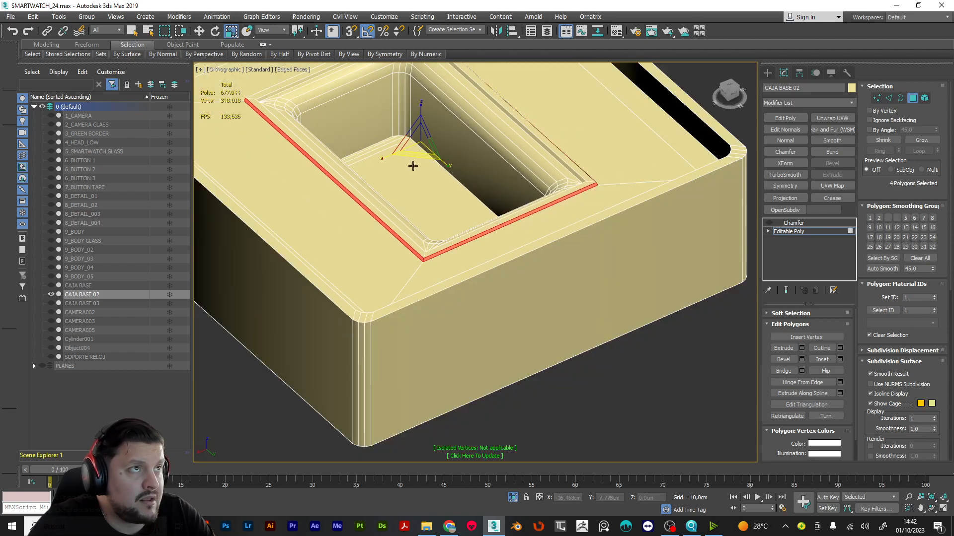
pyautogui.moveTo(432, 167)
pyautogui.keyDown('alt'); pyautogui.mouseDown(button='middle')
pyautogui.moveTo(445, 167)
pyautogui.moveTo(434, 167)
pyautogui.mouseUp(button='middle'); pyautogui.keyUp('alt')
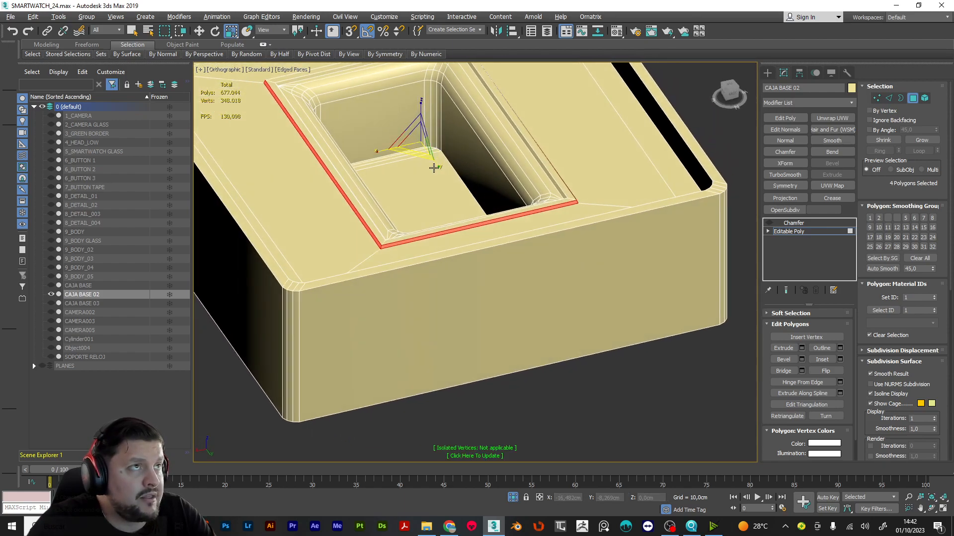
# Leave polygon editing, turn the Chamfer back on, and reduce its amount to 0,09 cm.
pyautogui.click(838, 229)
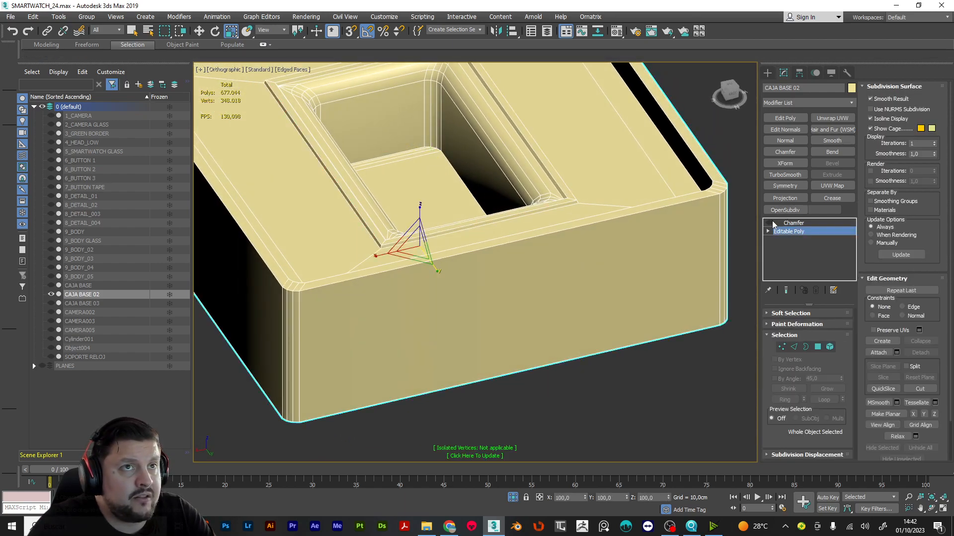
pyautogui.click(786, 224)
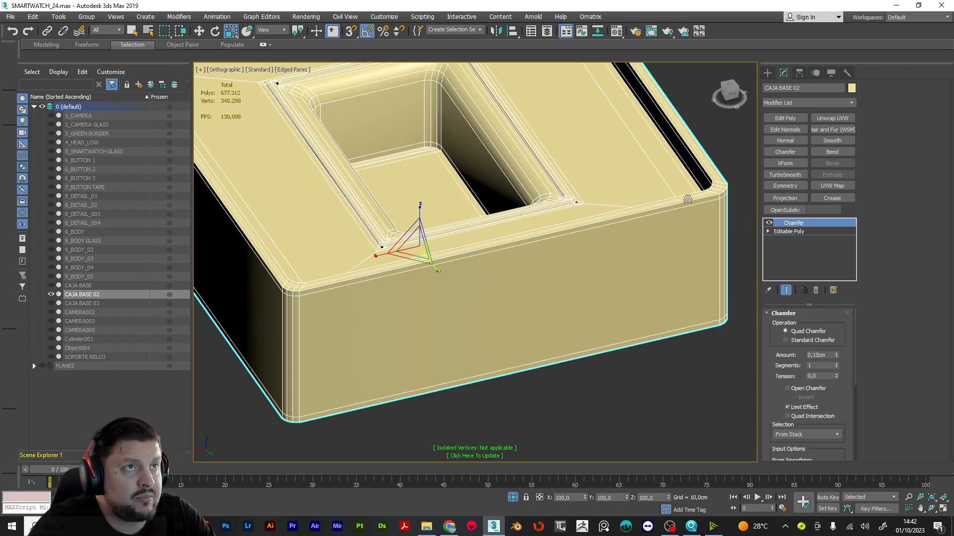
pyautogui.scroll(6, 561, 194)
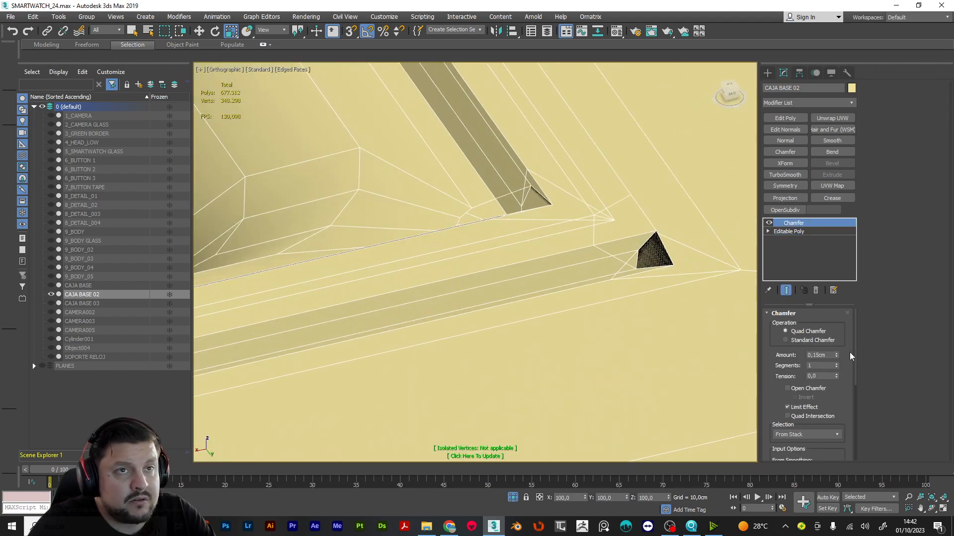
pyautogui.moveTo(836, 357); pyautogui.dragTo(837, 357)
pyautogui.click(837, 357)
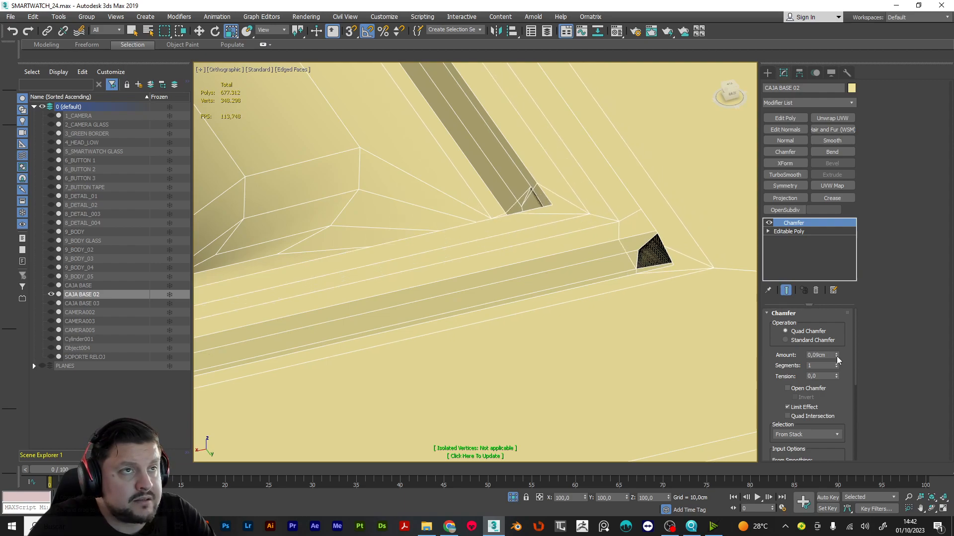
# Examine the dark faces at the ledge corner with the reduced chamfer and hide the Chamfer again.
pyautogui.scroll(-3, 628, 266)
pyautogui.keyDown('alt'); pyautogui.moveTo(637, 259); pyautogui.dragTo(601, 280, button='middle'); pyautogui.keyUp('alt')
pyautogui.scroll(-3, 601, 279)
pyautogui.scroll(-3, 579, 219)
pyautogui.scroll(3, 571, 347)
pyautogui.scroll(3, 538, 394)
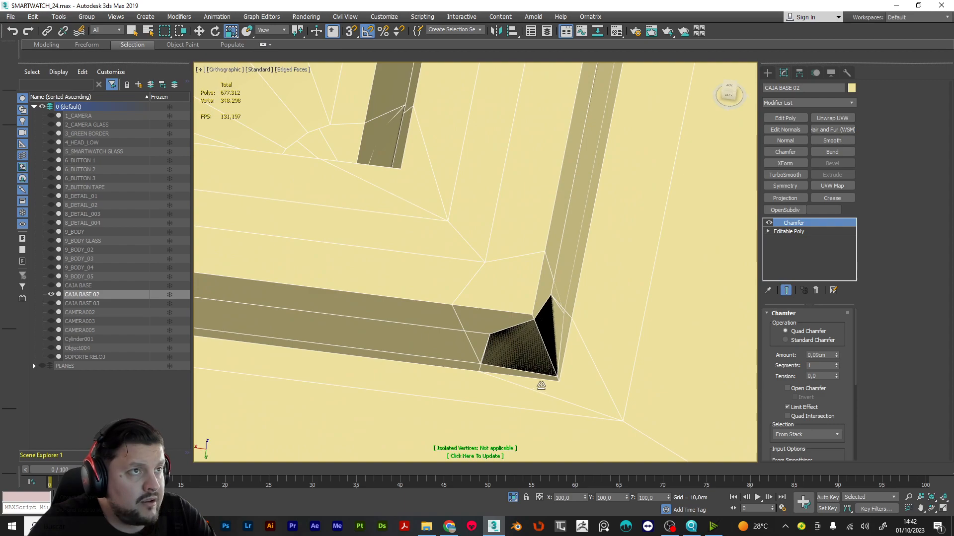
pyautogui.click(770, 223)
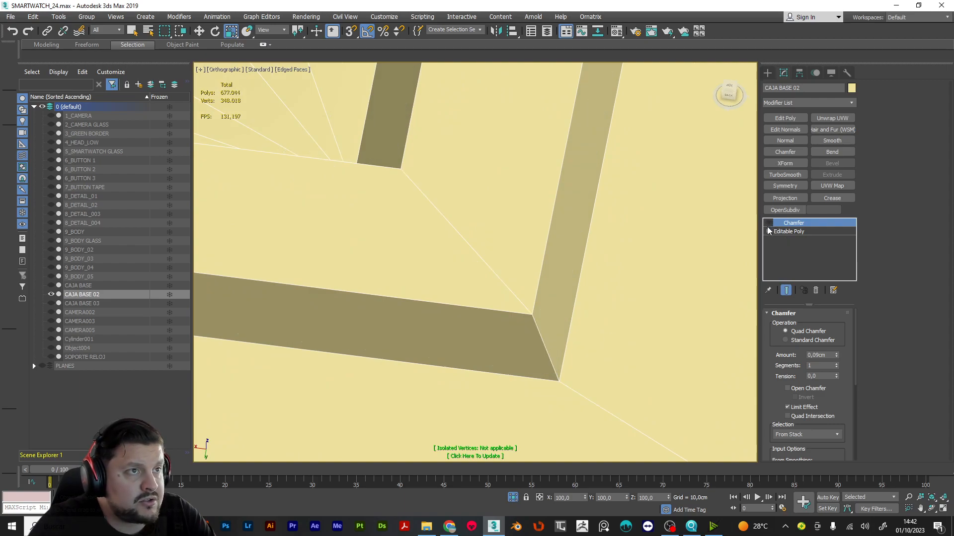
# Select a vertex at the ledge's outer corner in the Editable Poly to check it, and leave vertex editing.
pyautogui.keyDown('alt'); pyautogui.moveTo(647, 279); pyautogui.dragTo(581, 318, button='middle'); pyautogui.keyUp('alt')
pyautogui.click(827, 231)
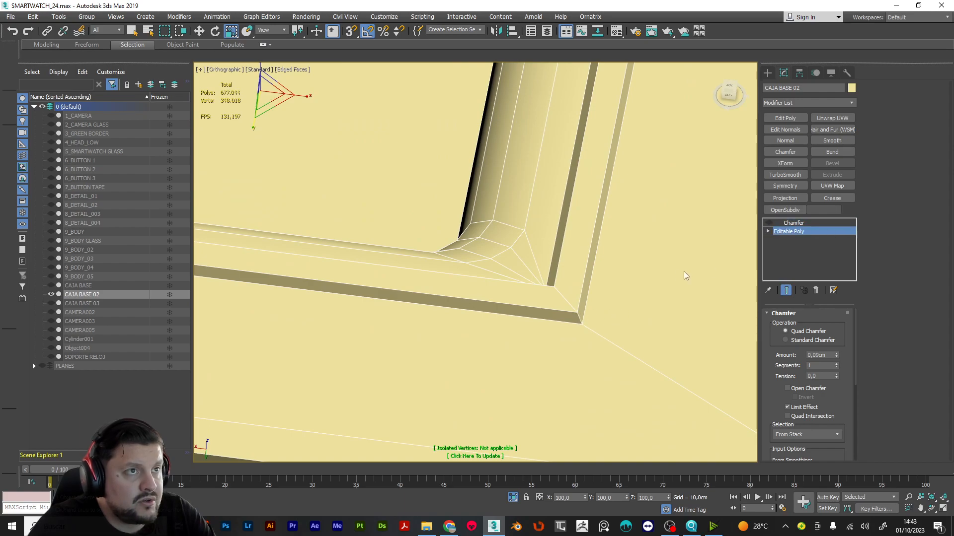
pyautogui.click(581, 310)
pyautogui.keyDown('alt'); pyautogui.moveTo(589, 335); pyautogui.dragTo(789, 272, button='middle'); pyautogui.keyUp('alt')
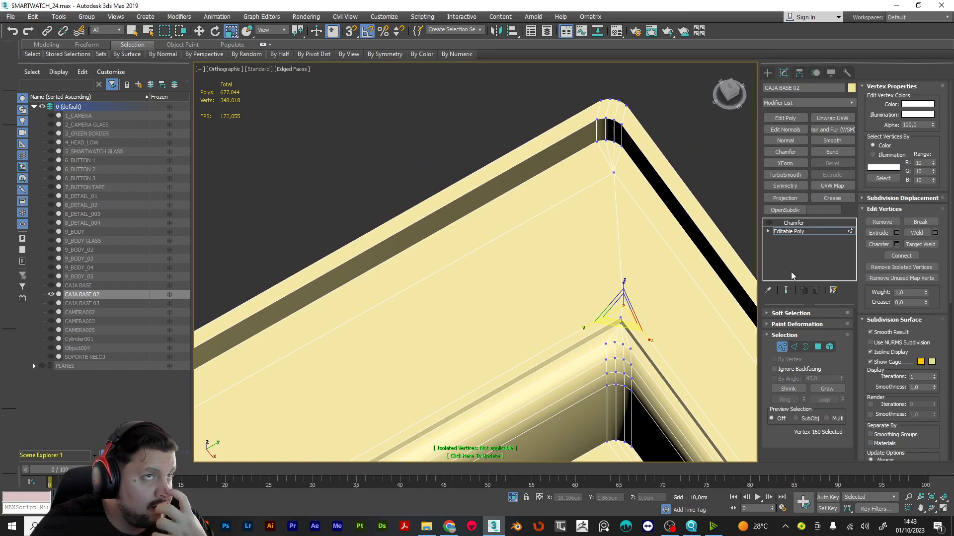
pyautogui.click(822, 223)
pyautogui.click(850, 232)
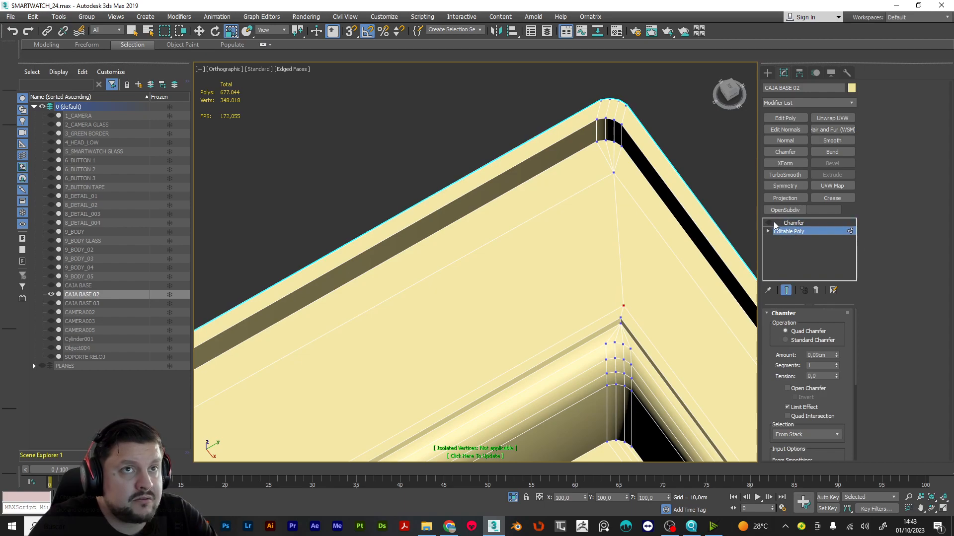
pyautogui.click(802, 230)
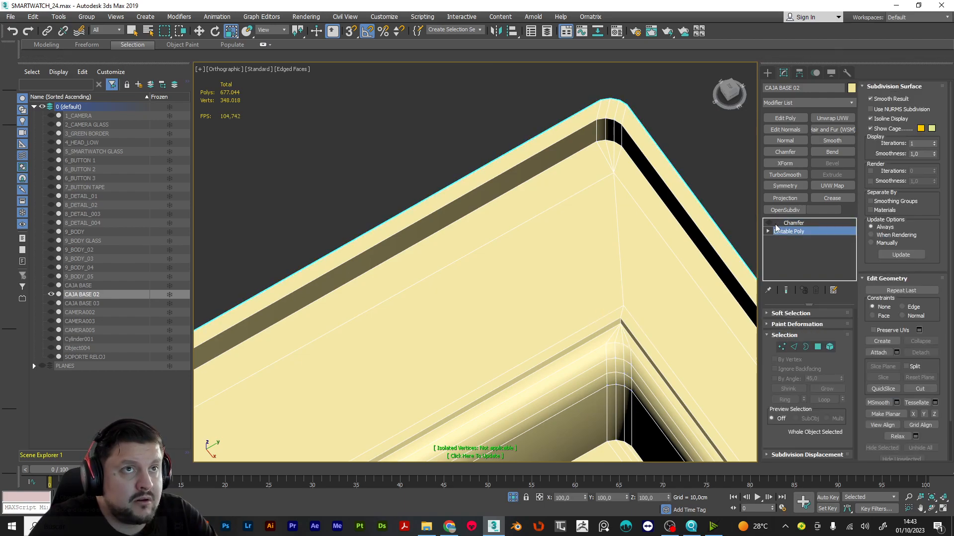
# Turn the Chamfer back on and reduce its amount to 0,04 cm at the ledge corner.
pyautogui.click(791, 222)
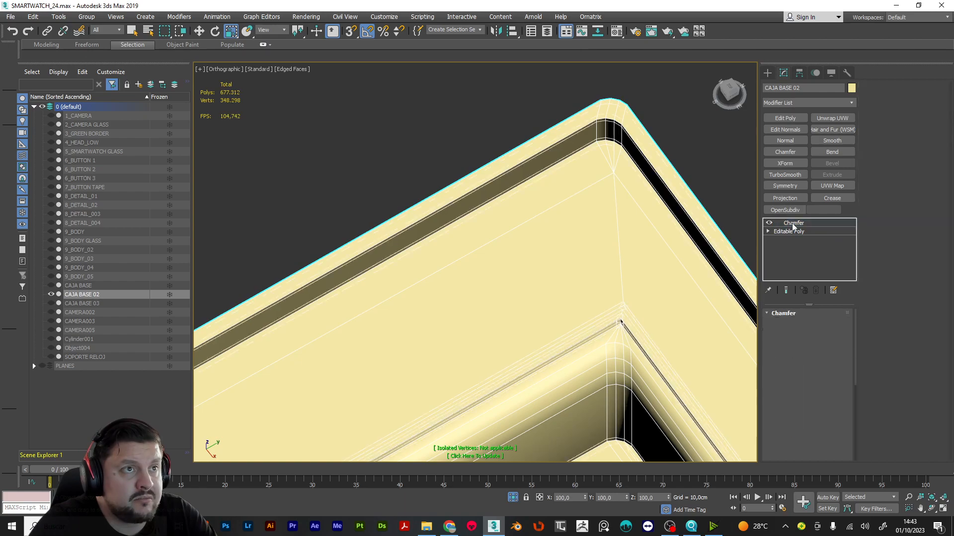
pyautogui.scroll(5, 620, 322)
pyautogui.scroll(2, 560, 350)
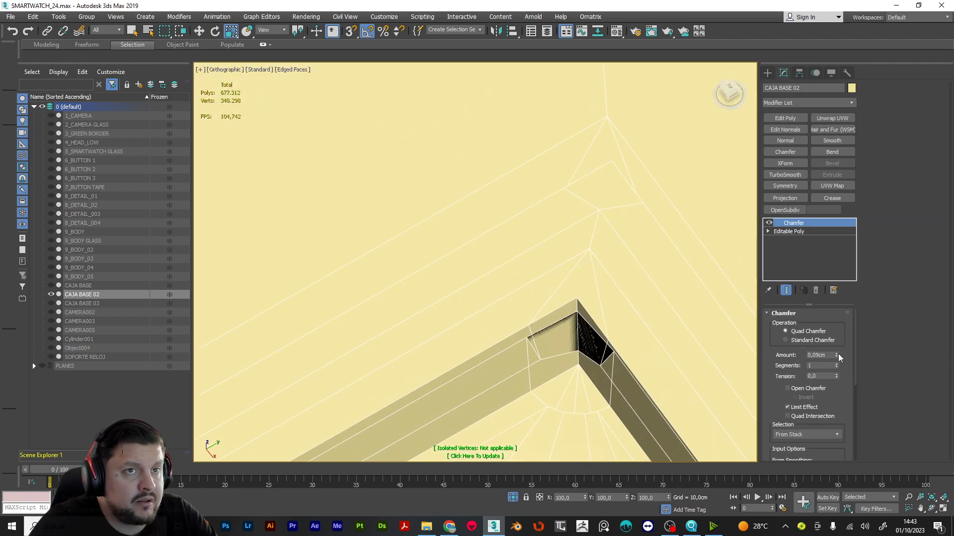
pyautogui.moveTo(837, 355); pyautogui.dragTo(835, 357)
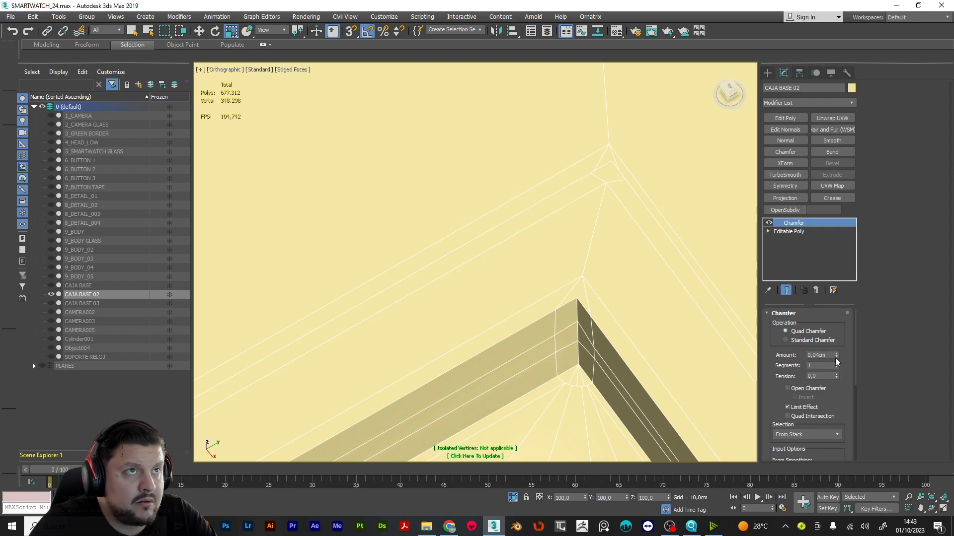
# Inspect the ledge corner with the reduced chamfer, and hide the Chamfer to get back to the Editable Poly.
pyautogui.scroll(-3, 606, 341)
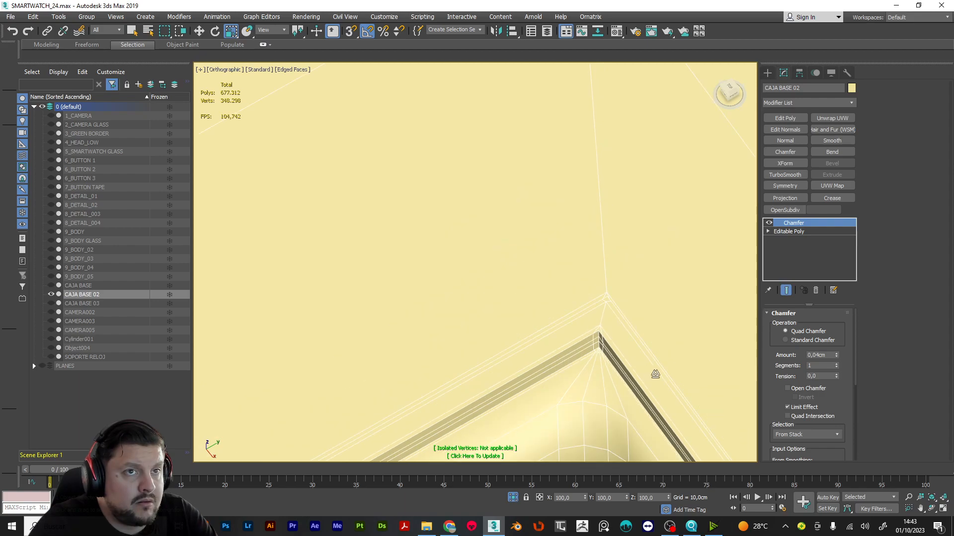
pyautogui.scroll(-8, 657, 375)
pyautogui.keyDown('alt'); pyautogui.moveTo(656, 376); pyautogui.dragTo(666, 334, button='middle'); pyautogui.keyUp('alt')
pyautogui.moveTo(665, 334); pyautogui.dragTo(664, 322, button='middle')
pyautogui.moveTo(664, 322); pyautogui.dragTo(656, 199, button='middle')
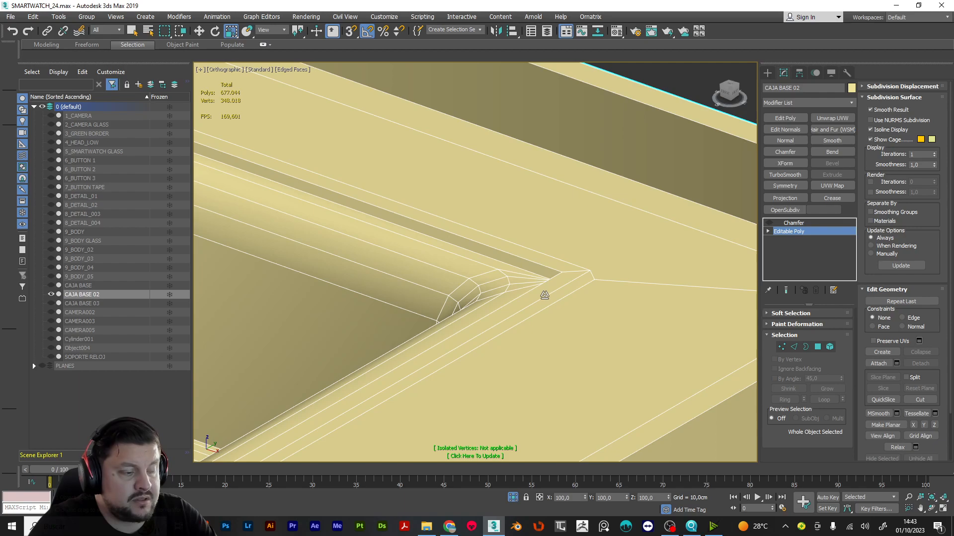
# Select the four step polygons around the inner ledge in the Editable Poly and scale them slightly.
pyautogui.press('1')
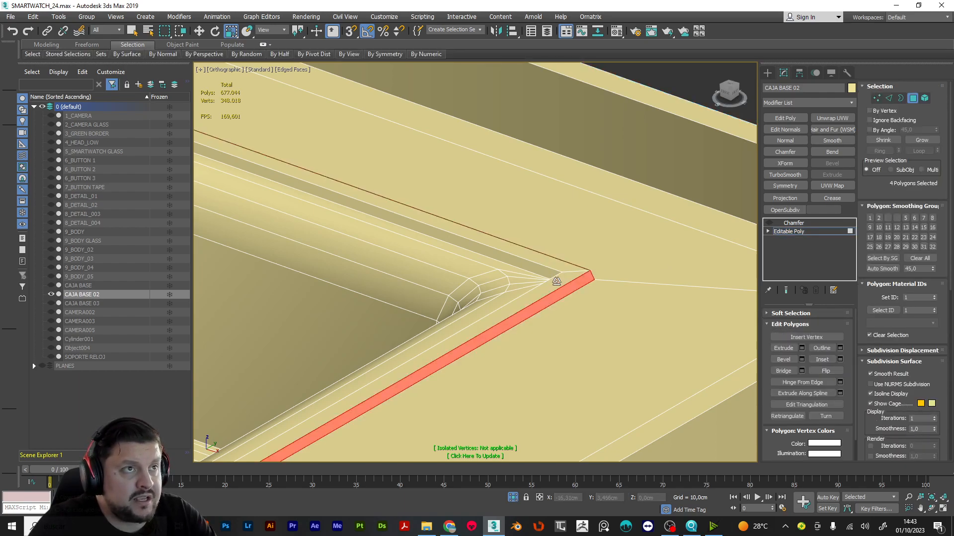
pyautogui.scroll(-10, 557, 282)
pyautogui.scroll(4, 462, 266)
pyautogui.scroll(3, 462, 266)
pyautogui.press('w')
pyautogui.scroll(2, 372, 304)
pyautogui.scroll(-6, 372, 304)
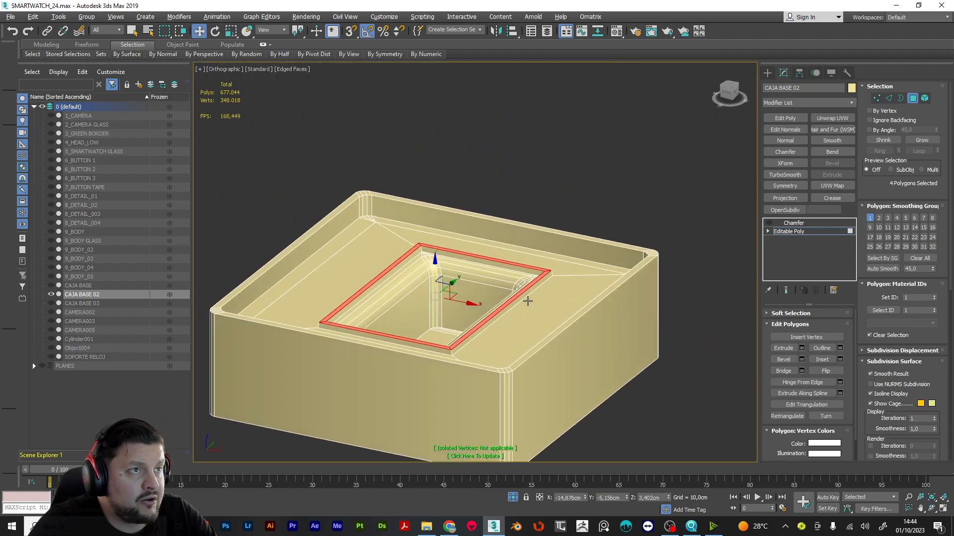
pyautogui.scroll(6, 476, 332)
pyautogui.press('e')
pyautogui.press('r')
pyautogui.moveTo(434, 197); pyautogui.dragTo(435, 196)
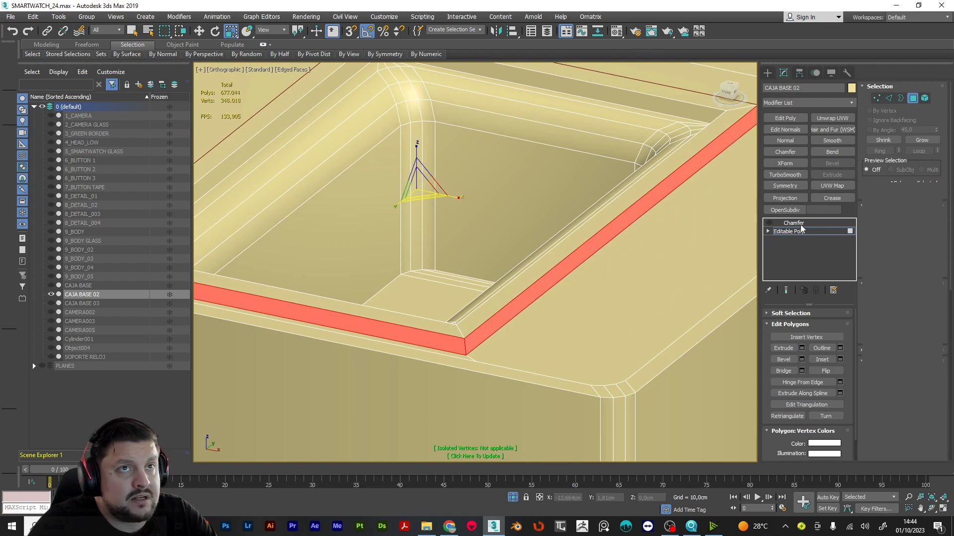
# Turn the Chamfer back on and raise its amount to 0,1 cm, checking the ledge corner.
pyautogui.click(771, 223)
pyautogui.scroll(3, 660, 102)
pyautogui.moveTo(661, 102); pyautogui.dragTo(754, 292, button='middle')
pyautogui.moveTo(308, 201); pyautogui.dragTo(735, 258, button='middle')
pyautogui.scroll(2, 417, 185)
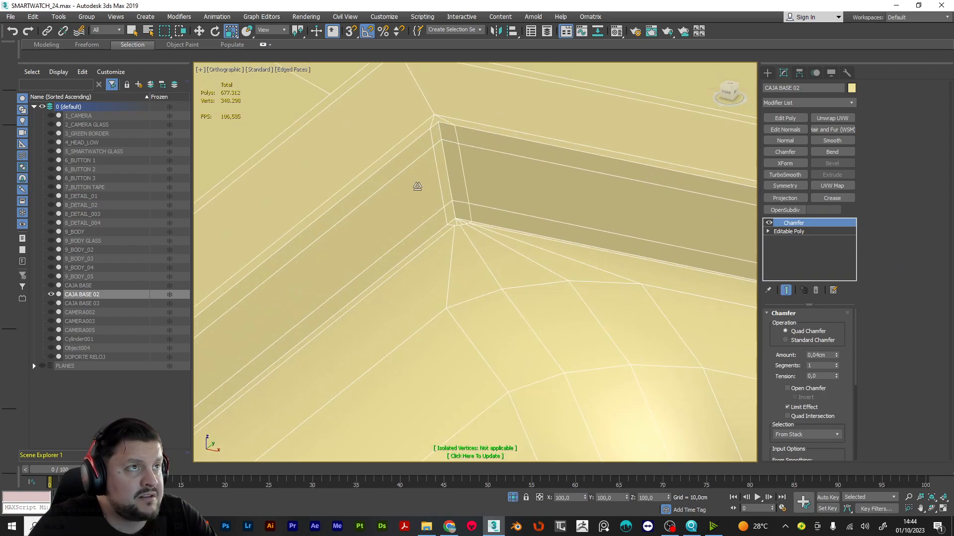
pyautogui.moveTo(836, 353); pyautogui.dragTo(834, 349)
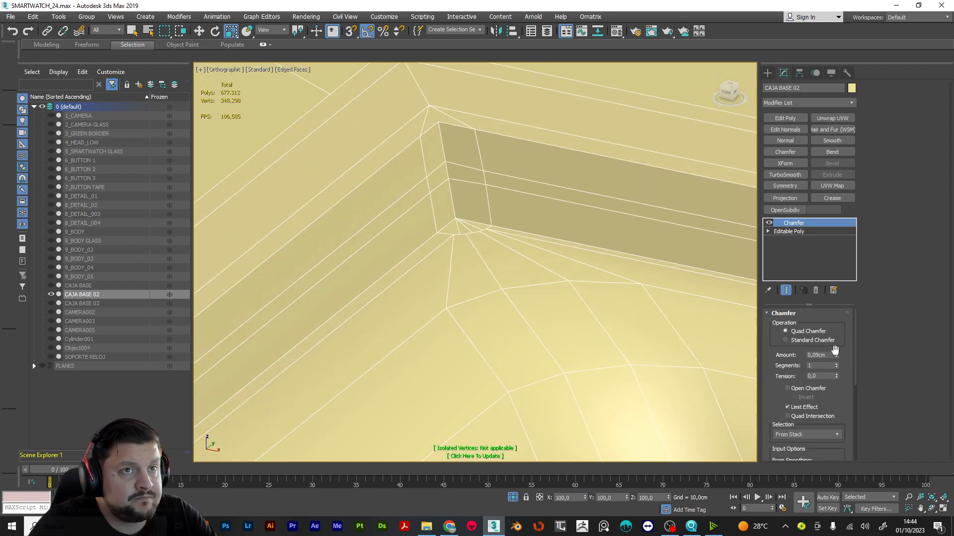
pyautogui.moveTo(837, 352); pyautogui.dragTo(836, 352)
pyautogui.scroll(-4, 713, 349)
pyautogui.keyDown('alt'); pyautogui.moveTo(713, 349); pyautogui.dragTo(713, 279, button='middle'); pyautogui.keyUp('alt')
pyautogui.scroll(6, 365, 248)
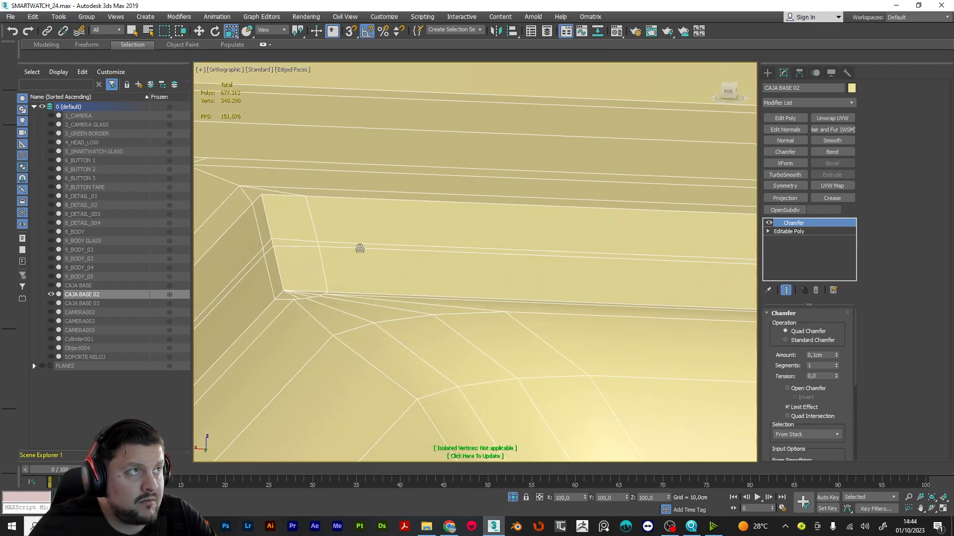
pyautogui.scroll(-8, 360, 248)
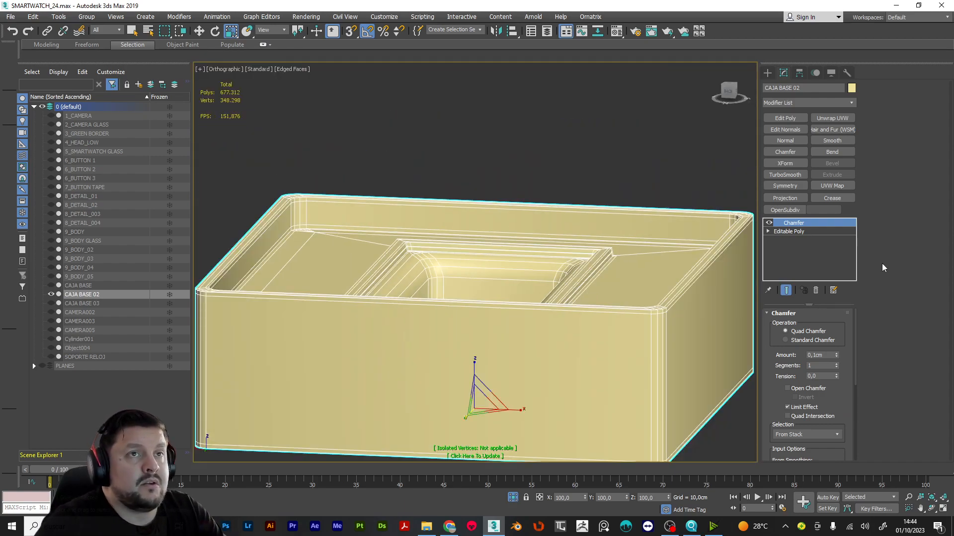
# Add a TurboSmooth with 2 iterations above the Chamfer and inspect the smoothed cavity and its floor edge.
pyautogui.click(789, 173)
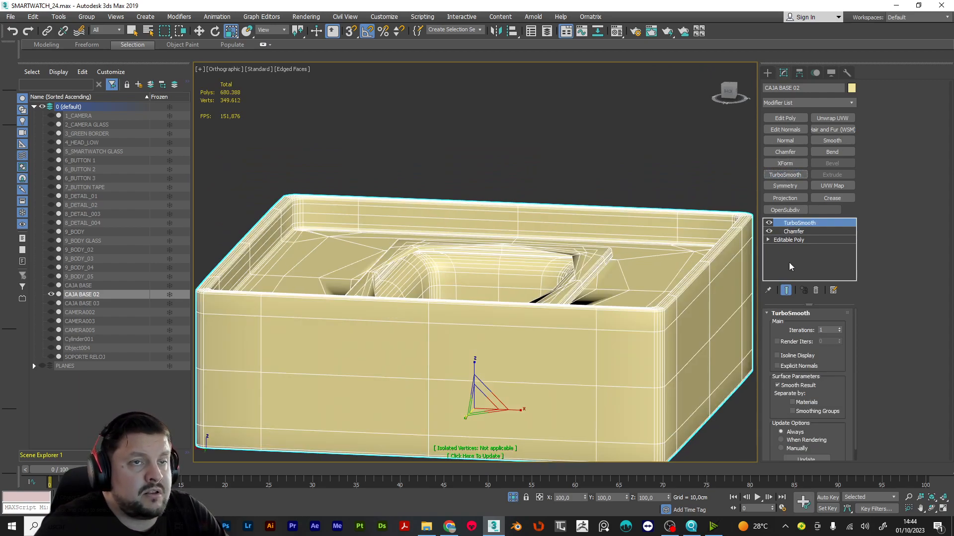
pyautogui.click(839, 327)
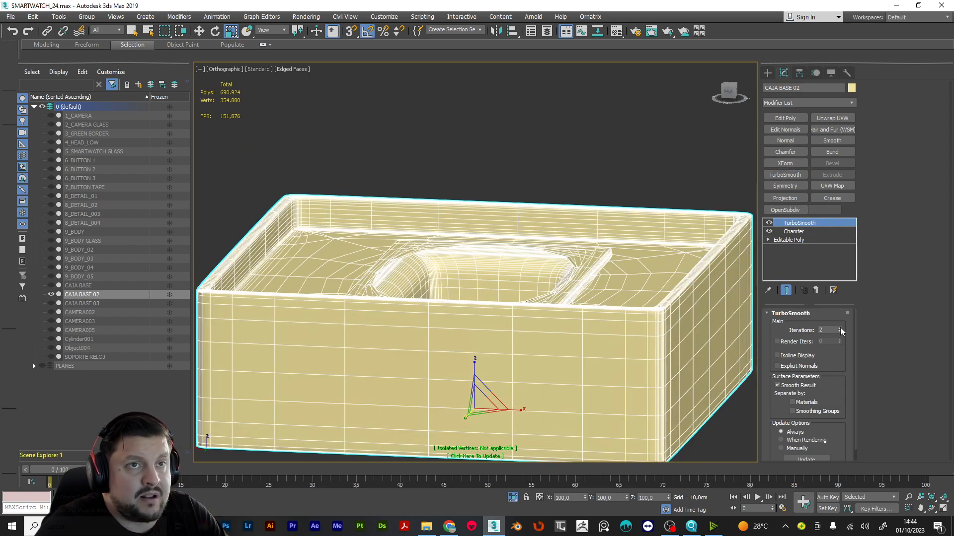
pyautogui.keyDown('alt'); pyautogui.moveTo(601, 238); pyautogui.dragTo(571, 245, button='middle'); pyautogui.keyUp('alt')
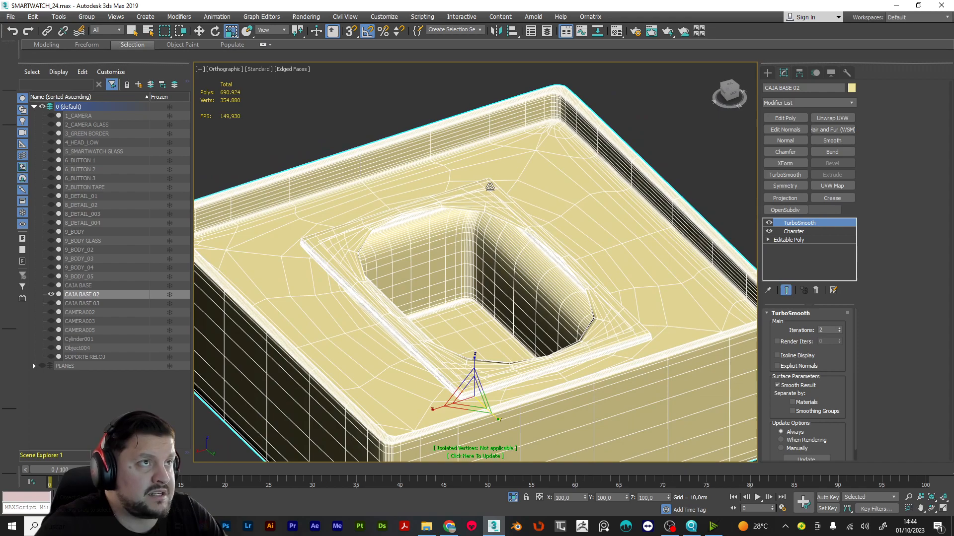
pyautogui.keyDown('alt'); pyautogui.moveTo(457, 251); pyautogui.dragTo(512, 291, button='middle'); pyautogui.keyUp('alt')
pyautogui.scroll(-3, 512, 290)
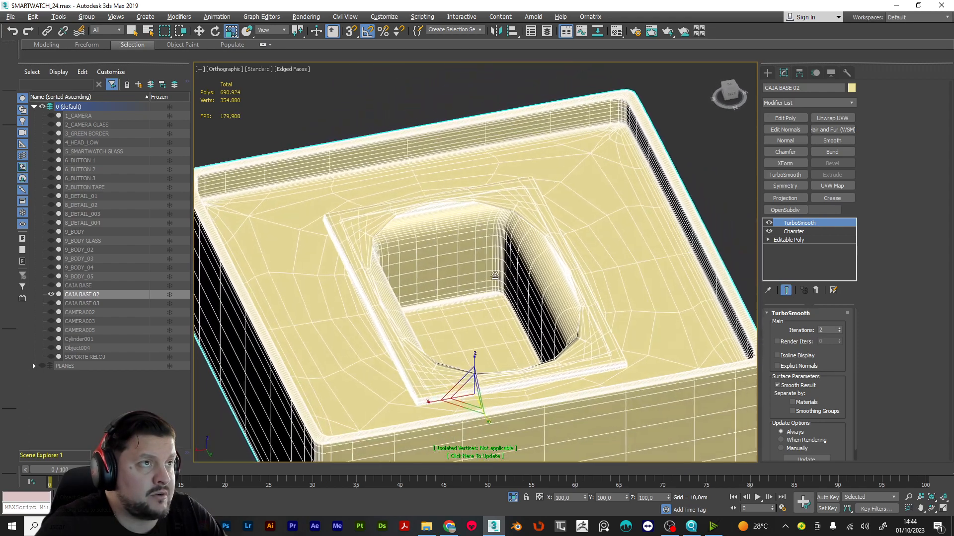
pyautogui.scroll(8, 507, 323)
pyautogui.scroll(-6, 507, 324)
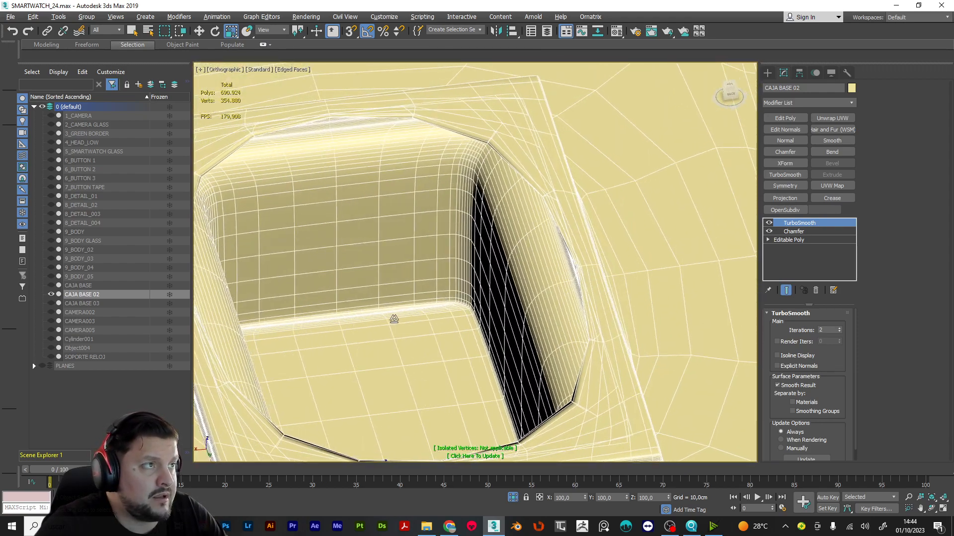
pyautogui.keyDown('alt'); pyautogui.moveTo(396, 319); pyautogui.dragTo(368, 319, button='middle'); pyautogui.keyUp('alt')
pyautogui.scroll(8, 430, 276)
pyautogui.scroll(2, 430, 276)
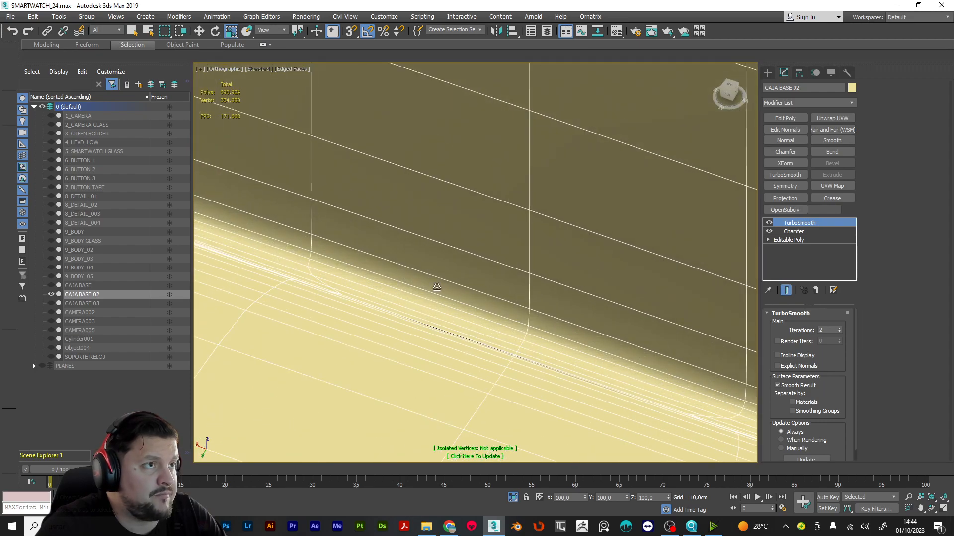
# Hide the TurboSmooth and insert an Edit Poly modifier between the Editable Poly and the Chamfer.
pyautogui.click(769, 223)
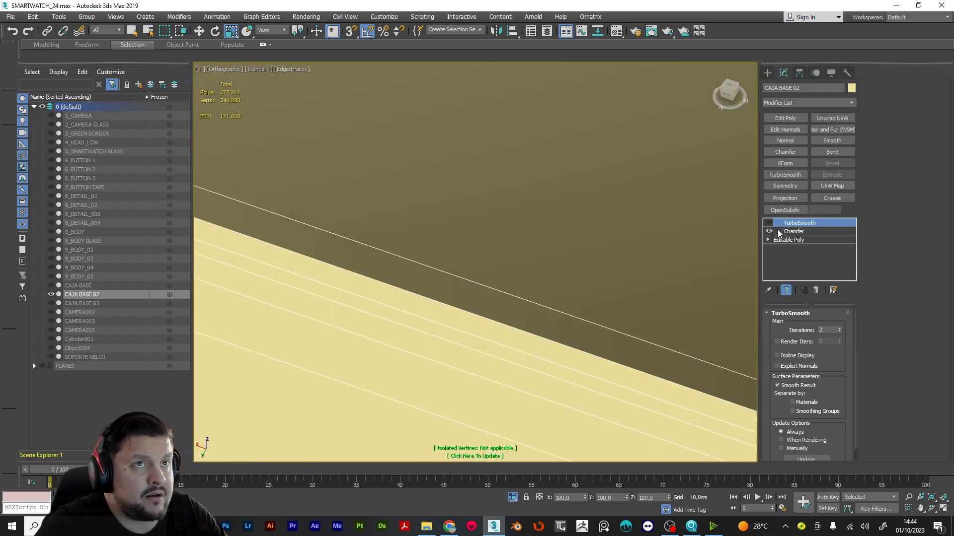
pyautogui.click(787, 240)
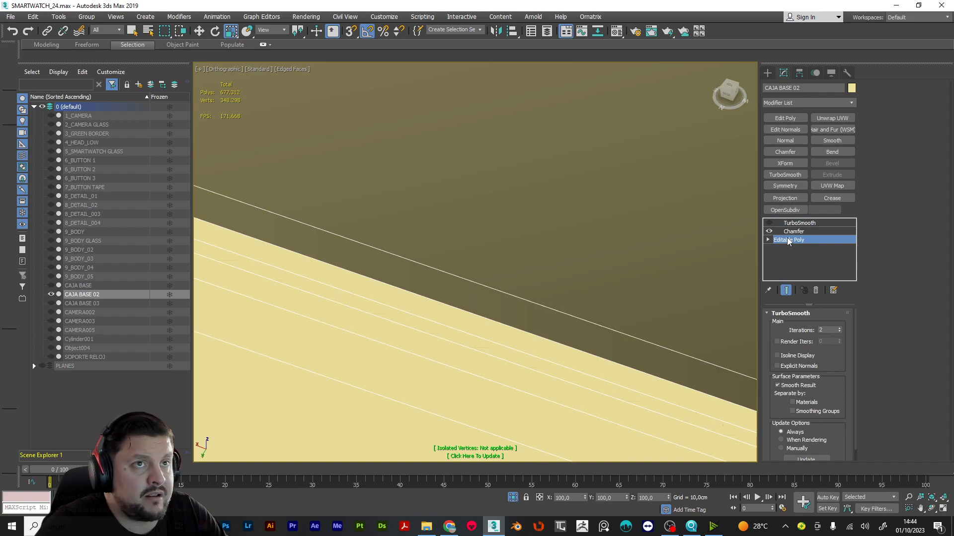
pyautogui.click(793, 118)
pyautogui.scroll(-5, 518, 336)
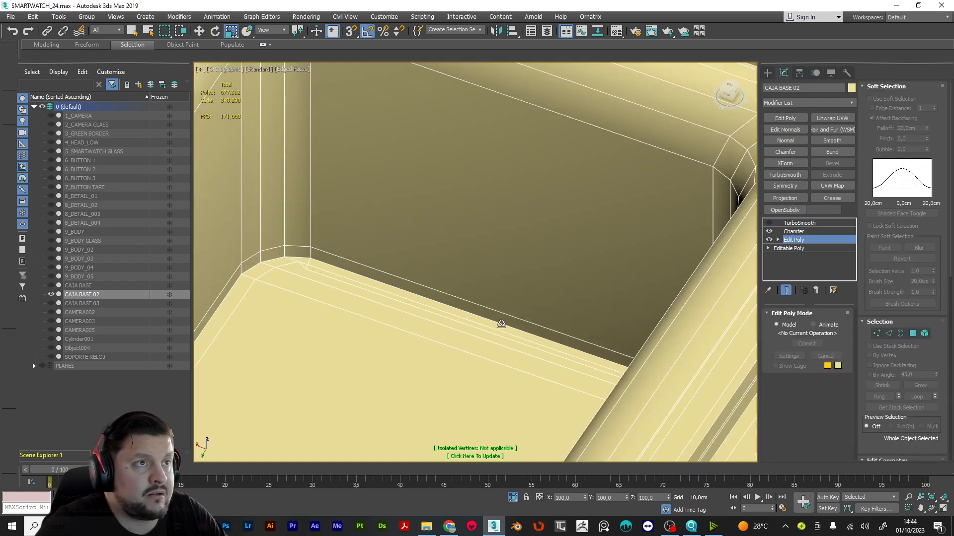
pyautogui.moveTo(518, 336)
pyautogui.keyDown('alt'); pyautogui.mouseDown(button='middle')
pyautogui.moveTo(531, 357)
pyautogui.moveTo(525, 348)
pyautogui.mouseUp(button='middle'); pyautogui.keyUp('alt')
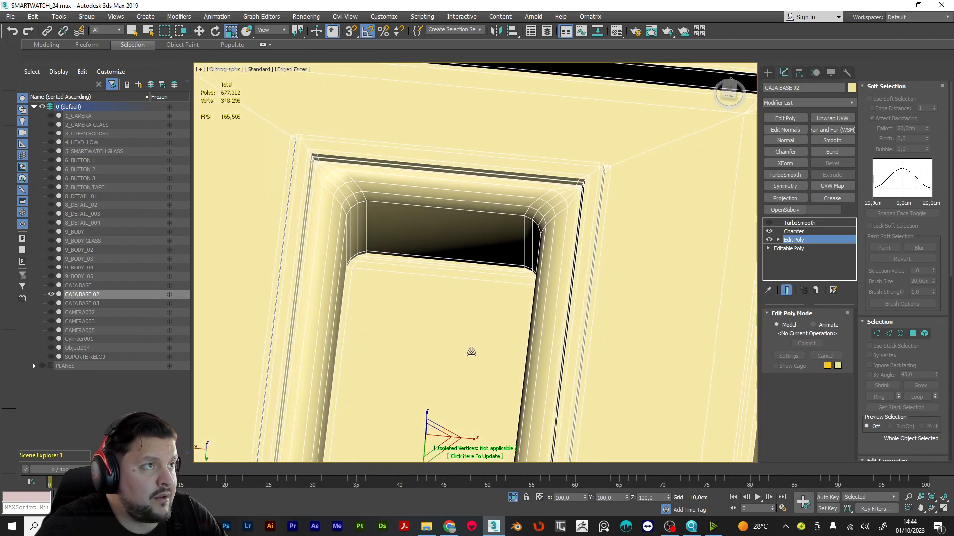
# Hide the Chamfer and select the cavity's floor polygons in the Edit Poly, including the narrow strips at both short ends.
pyautogui.press('4')
pyautogui.scroll(4, 360, 258)
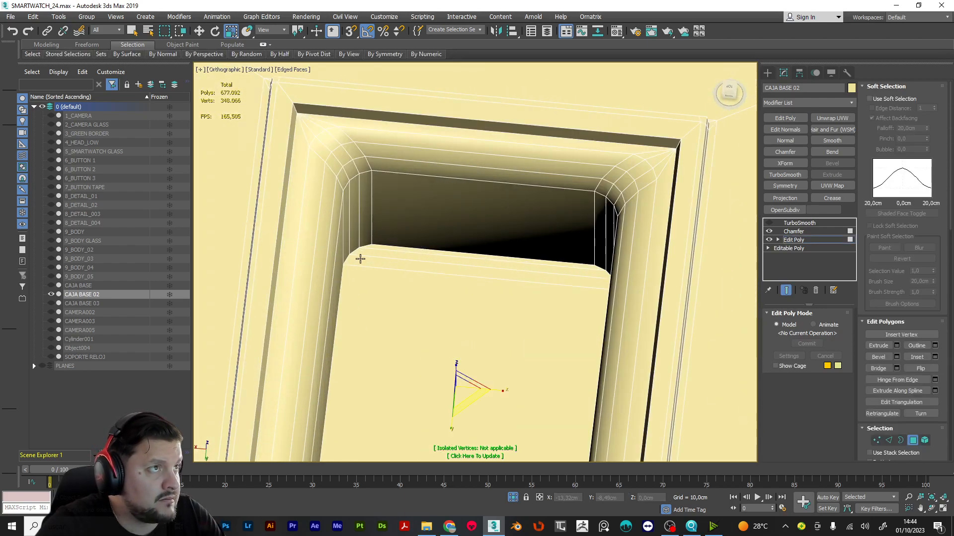
pyautogui.scroll(-5, 368, 260)
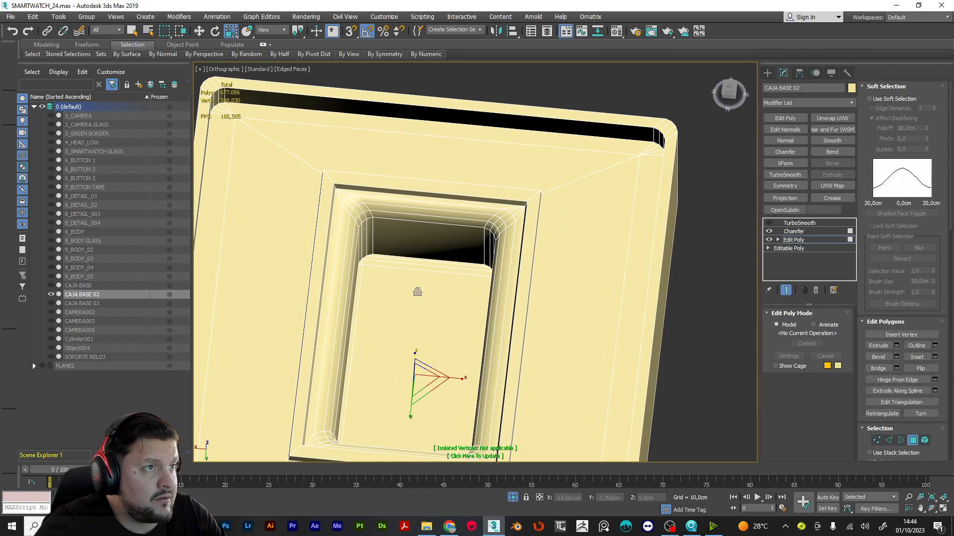
pyautogui.click(522, 318)
pyautogui.click(769, 232)
pyautogui.click(406, 296)
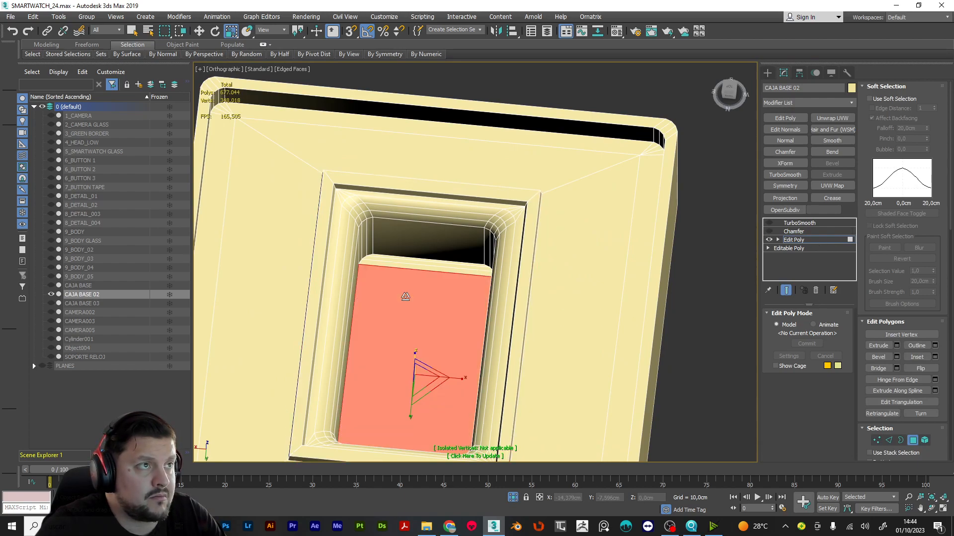
pyautogui.scroll(4, 420, 273)
pyautogui.keyDown('ctrl'); pyautogui.click(420, 263); pyautogui.keyUp('ctrl')
pyautogui.keyDown('ctrl'); pyautogui.click(423, 253); pyautogui.keyUp('ctrl')
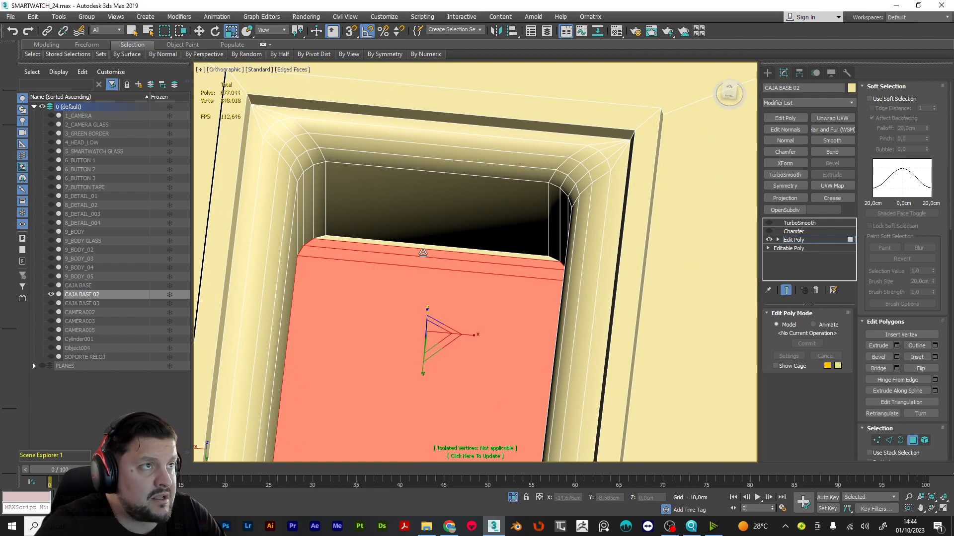
pyautogui.keyDown('ctrl'); pyautogui.click(425, 246); pyautogui.keyUp('ctrl')
pyautogui.keyDown('alt'); pyautogui.moveTo(568, 304); pyautogui.dragTo(662, 471, button='middle'); pyautogui.keyUp('alt')
pyautogui.keyDown('ctrl'); pyautogui.click(398, 254); pyautogui.keyUp('ctrl')
pyautogui.keyDown('ctrl'); pyautogui.click(395, 249); pyautogui.keyUp('ctrl')
pyautogui.keyDown('ctrl'); pyautogui.click(393, 244); pyautogui.keyUp('ctrl')
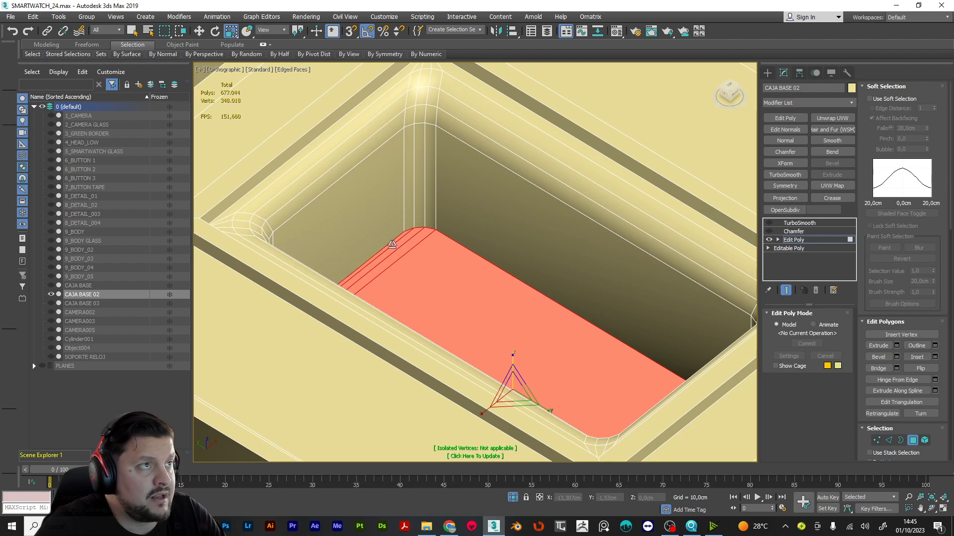
# Inset the selected cavity floor polygons, scale the inset area down, and leave polygon editing.
pyautogui.click(919, 357)
pyautogui.moveTo(618, 352); pyautogui.dragTo(620, 354)
pyautogui.press('r')
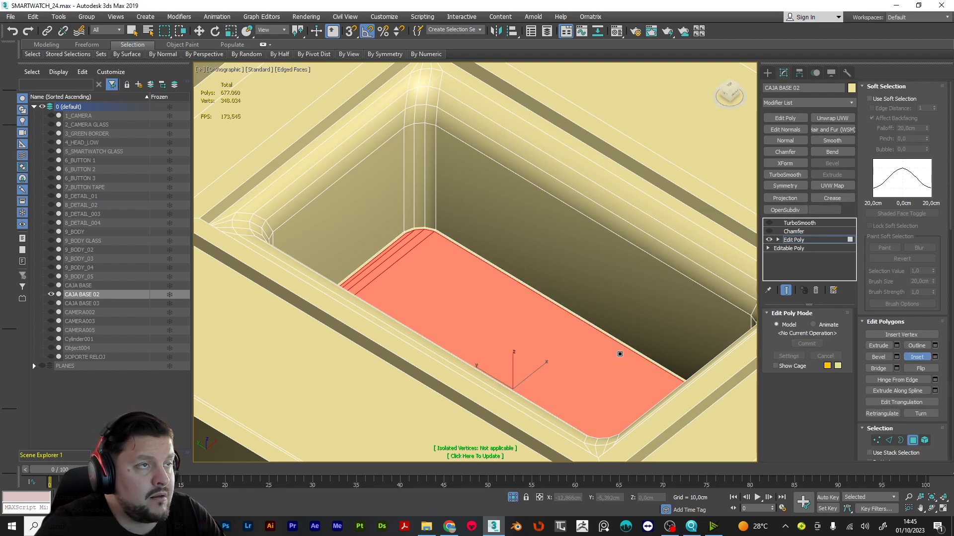
pyautogui.moveTo(519, 390); pyautogui.dragTo(519, 402)
pyautogui.click(850, 241)
# Turn the Chamfer and TurboSmooth back on and inspect the smoothed cavity floor and ledge.
pyautogui.click(769, 231)
pyautogui.keyDown('alt'); pyautogui.moveTo(594, 251); pyautogui.dragTo(579, 240, button='middle'); pyautogui.keyUp('alt')
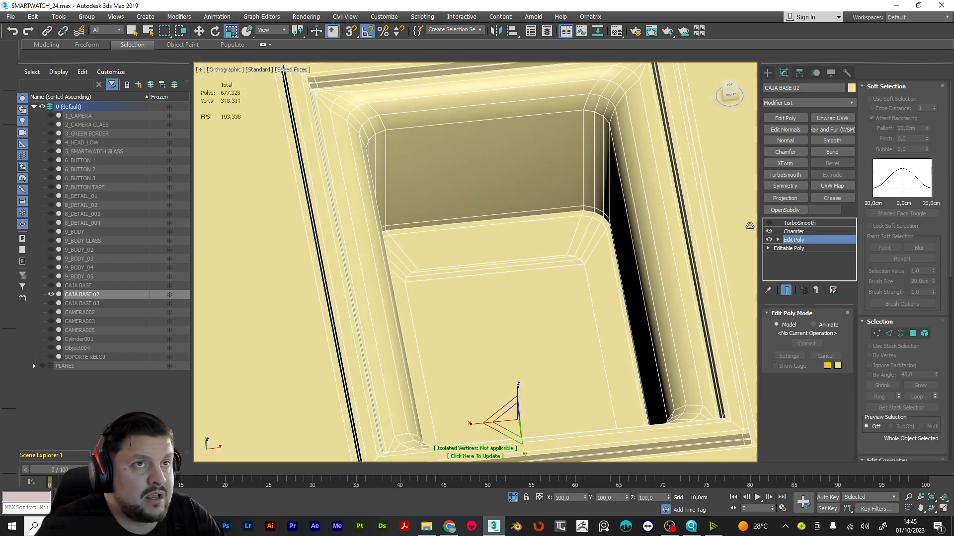
pyautogui.click(769, 223)
pyautogui.scroll(5, 525, 201)
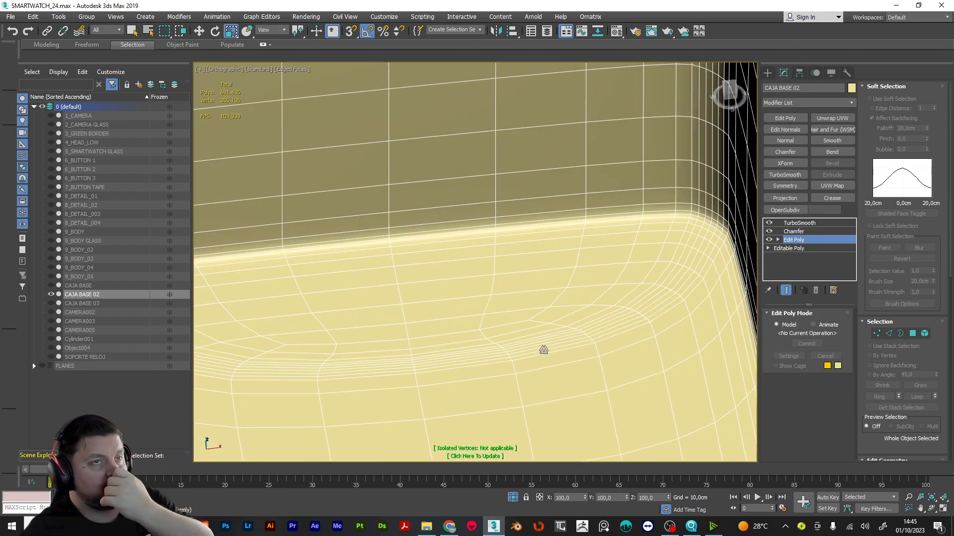
pyautogui.scroll(-5, 546, 329)
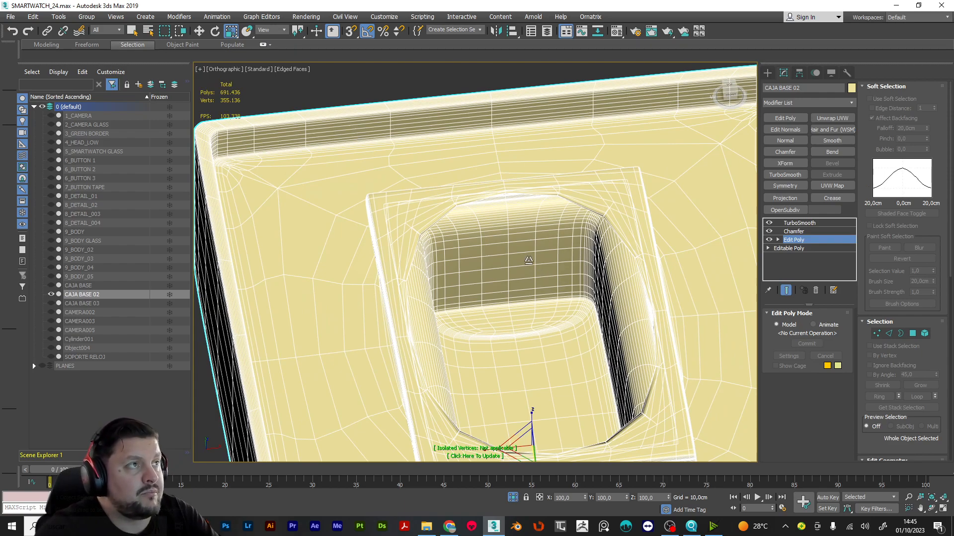
pyautogui.scroll(-4, 530, 251)
pyautogui.keyDown('alt'); pyautogui.moveTo(531, 248); pyautogui.dragTo(565, 126, button='middle'); pyautogui.keyUp('alt')
# Hide the TurboSmooth and Chamfer and select the large polygon on the underside of the box in the Edit Poly.
pyautogui.click(769, 223)
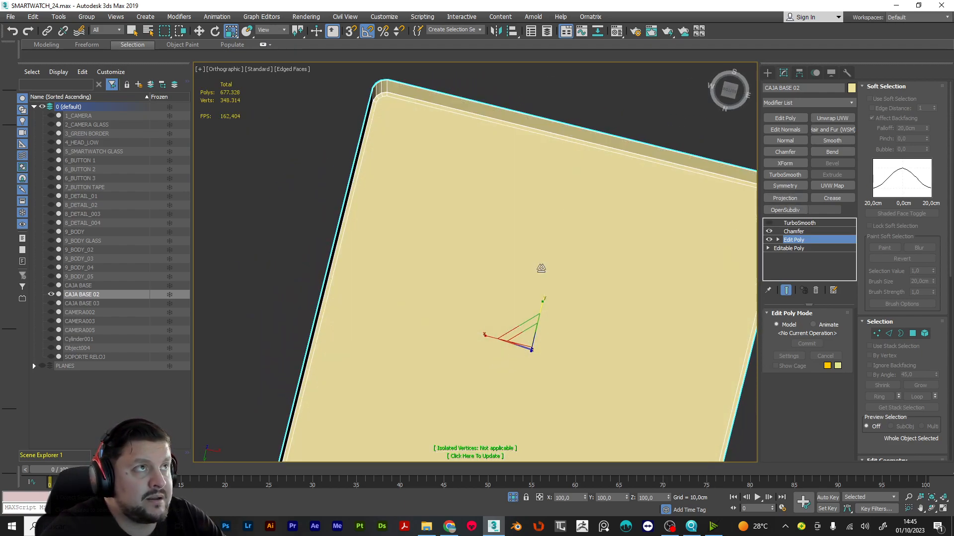
pyautogui.scroll(-2, 541, 268)
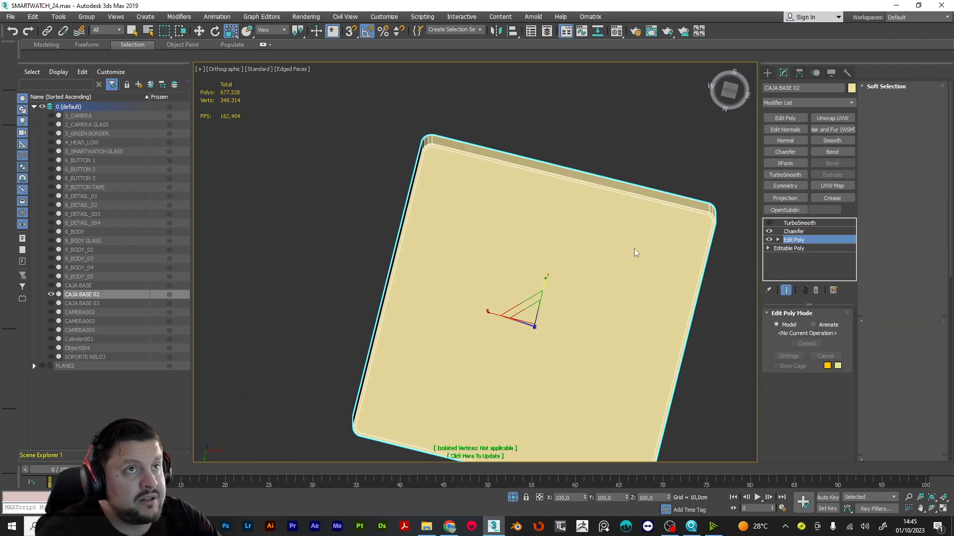
pyautogui.press('4')
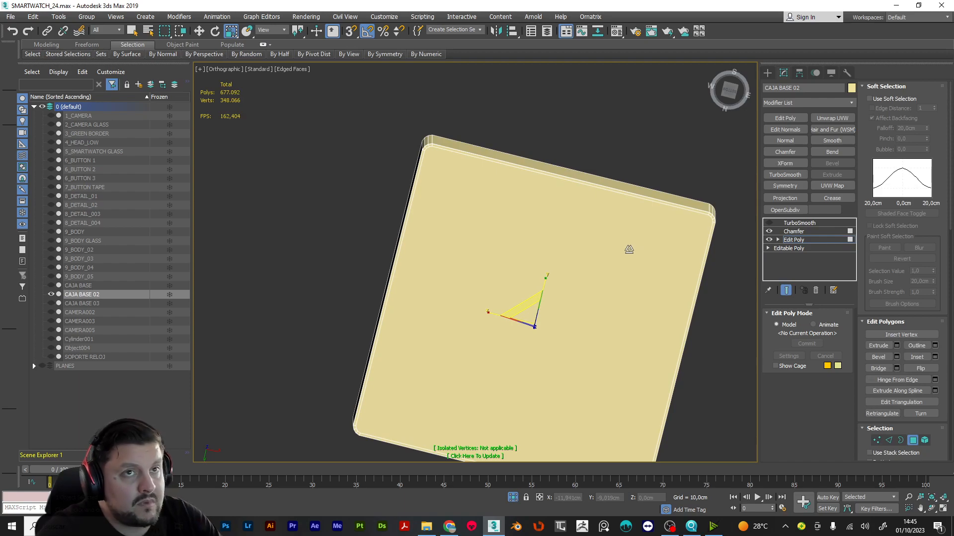
pyautogui.click(769, 231)
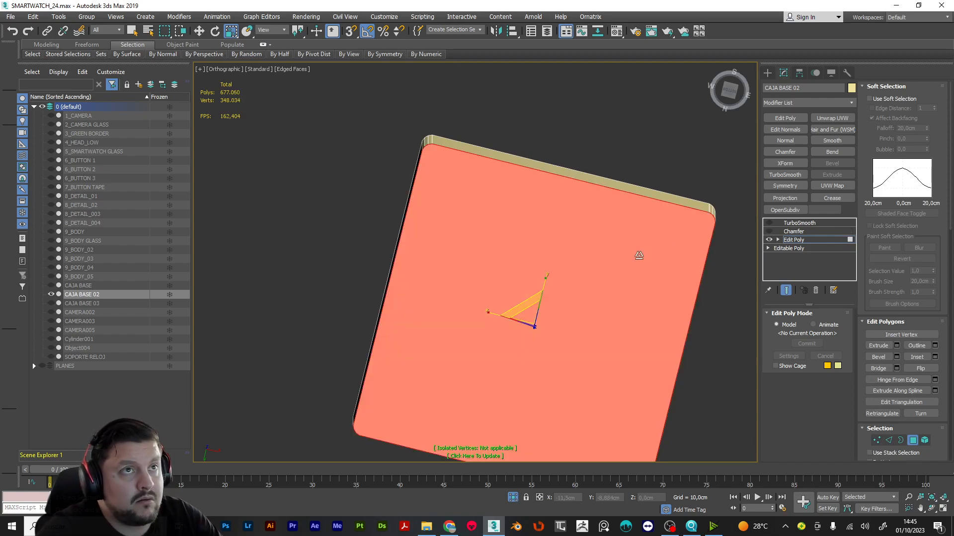
pyautogui.scroll(3, 576, 248)
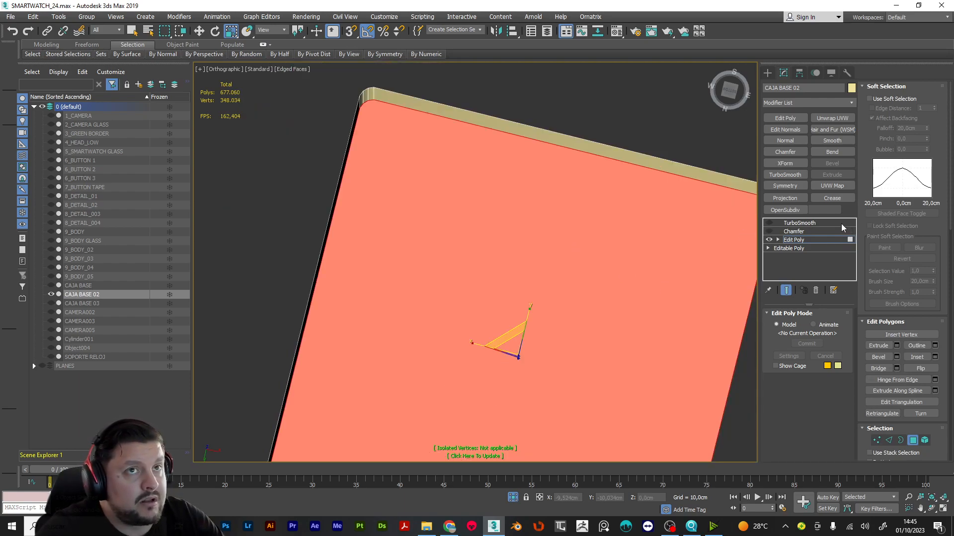
# Inset the underside polygon of the box and scale the inset area down toward its centre.
pyautogui.click(918, 357)
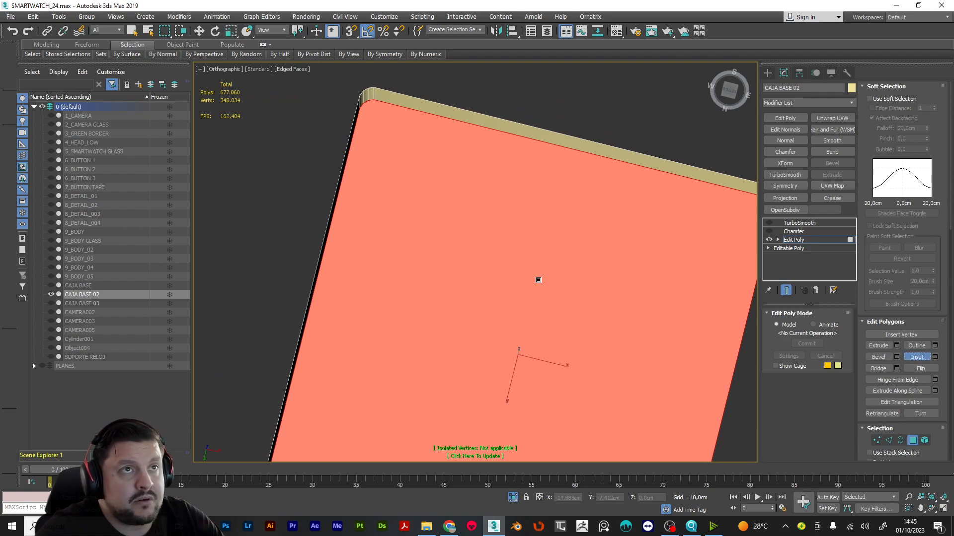
pyautogui.moveTo(498, 268); pyautogui.dragTo(500, 272)
pyautogui.press('e')
pyautogui.press('r')
pyautogui.moveTo(515, 334); pyautogui.dragTo(549, 409)
pyautogui.scroll(5, 566, 351)
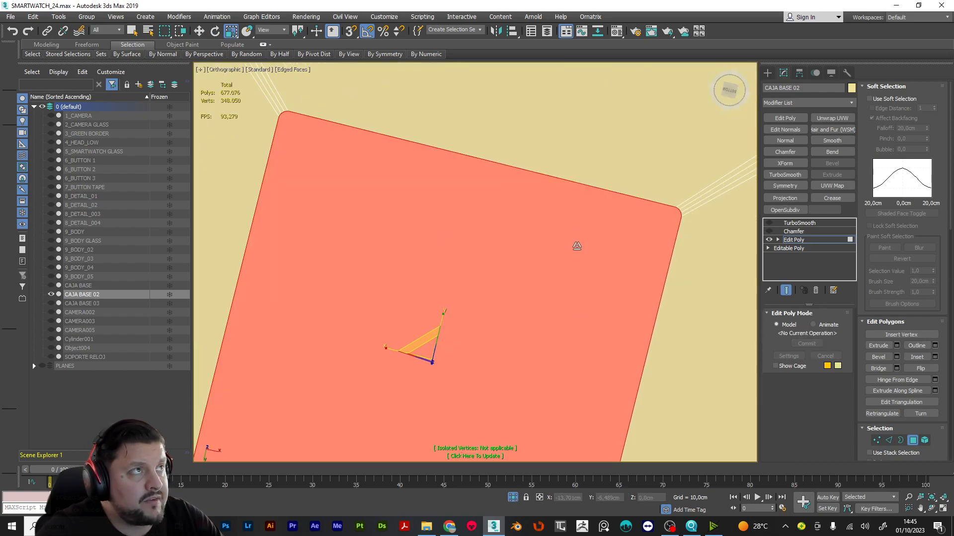
# Cut new edges across the inset polygon on the underside, joining the matching rounded-corner vertices along one side.
pyautogui.press('1')
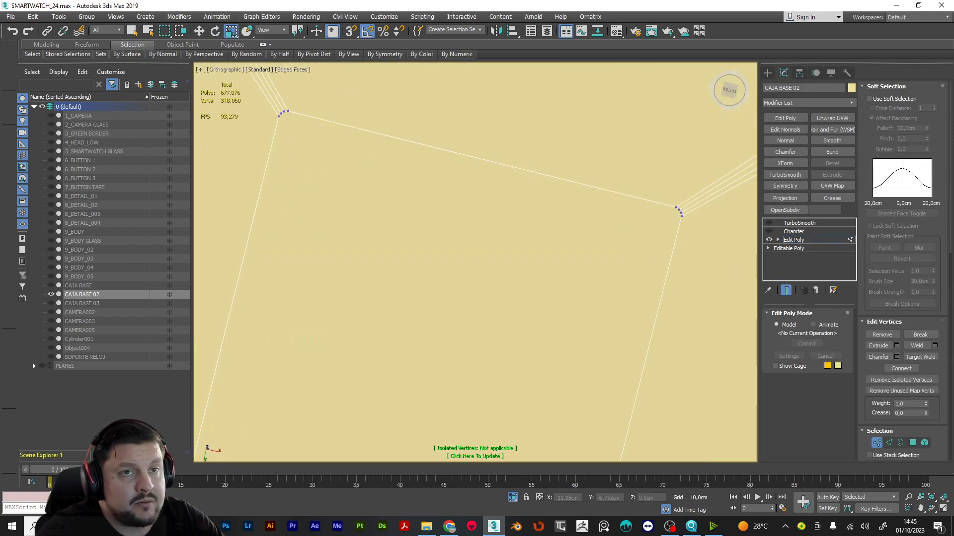
pyautogui.scroll(-6, 936, 299)
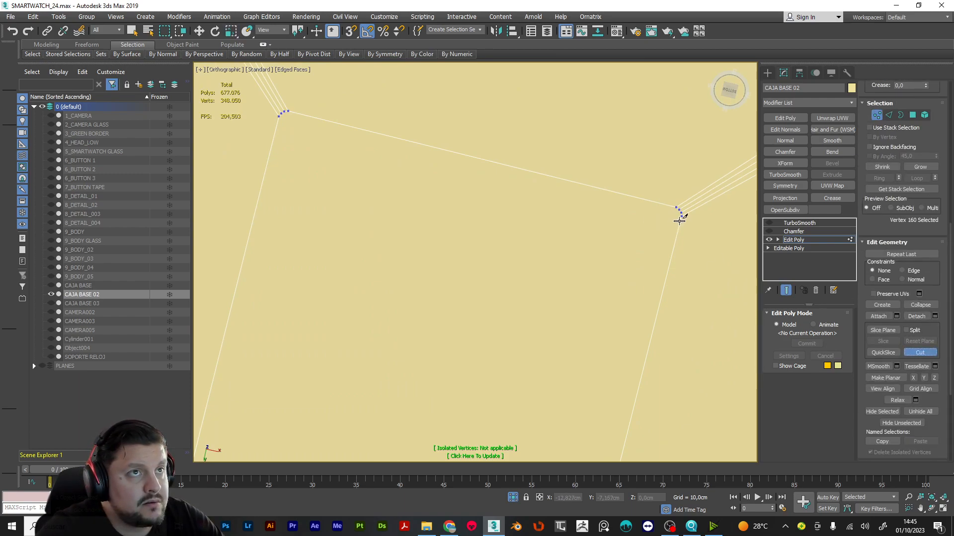
pyautogui.click(681, 217)
pyautogui.scroll(2, 278, 113)
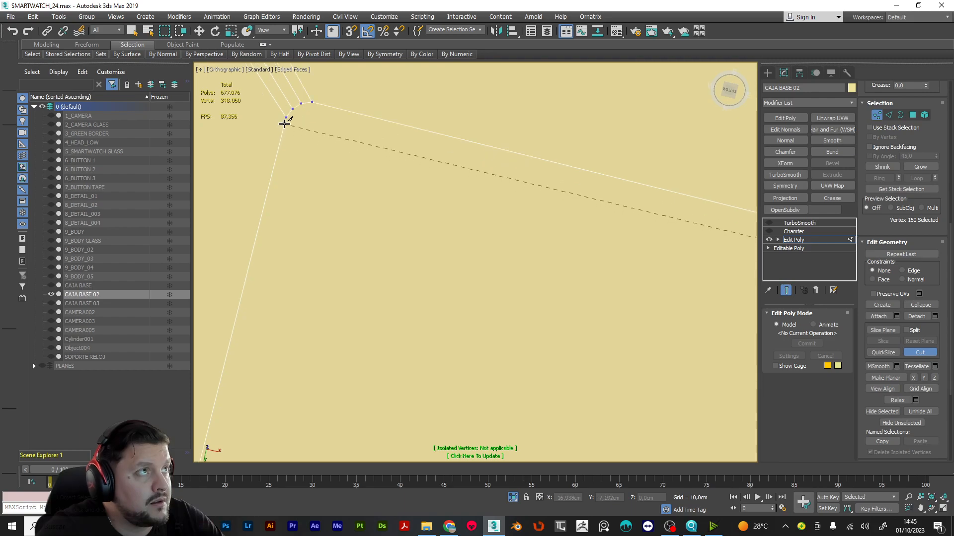
pyautogui.click(286, 118)
pyautogui.scroll(-5, 311, 128)
pyautogui.scroll(5, 538, 215)
pyautogui.click(574, 200)
pyautogui.scroll(-5, 472, 162)
pyautogui.scroll(5, 471, 162)
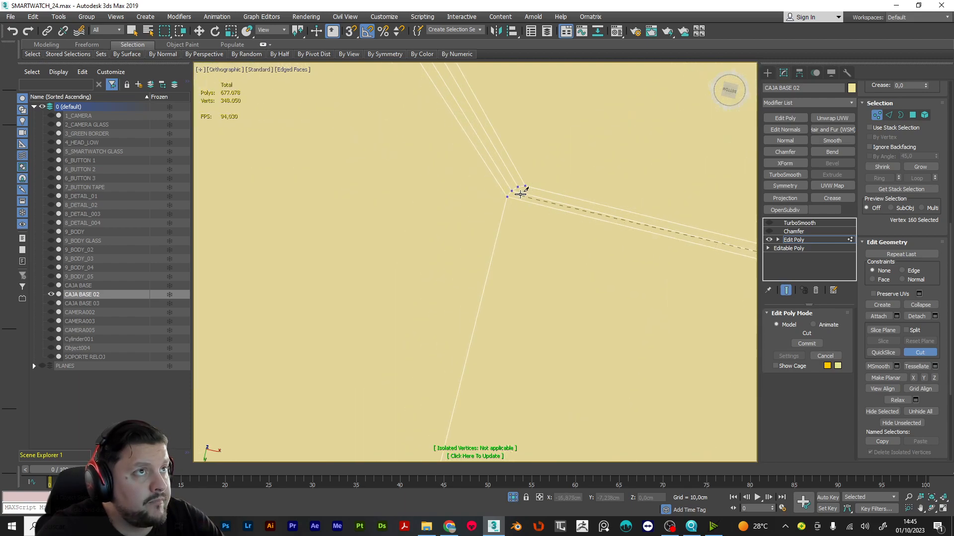
pyautogui.click(518, 187)
# Cut three more edges along the opposite side of the underside's inset polygon between its matching corner vertices, and finish cutting.
pyautogui.scroll(-5, 561, 216)
pyautogui.moveTo(587, 295); pyautogui.dragTo(496, 84, button='middle')
pyautogui.scroll(5, 547, 260)
pyautogui.moveTo(686, 205); pyautogui.dragTo(596, 214, button='middle')
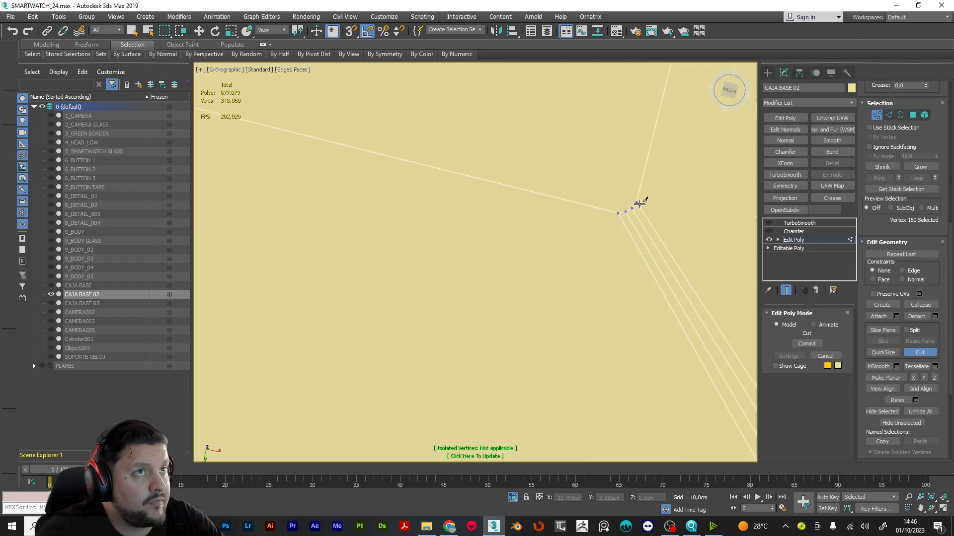
pyautogui.click(637, 202)
pyautogui.scroll(-5, 394, 187)
pyautogui.scroll(5, 437, 149)
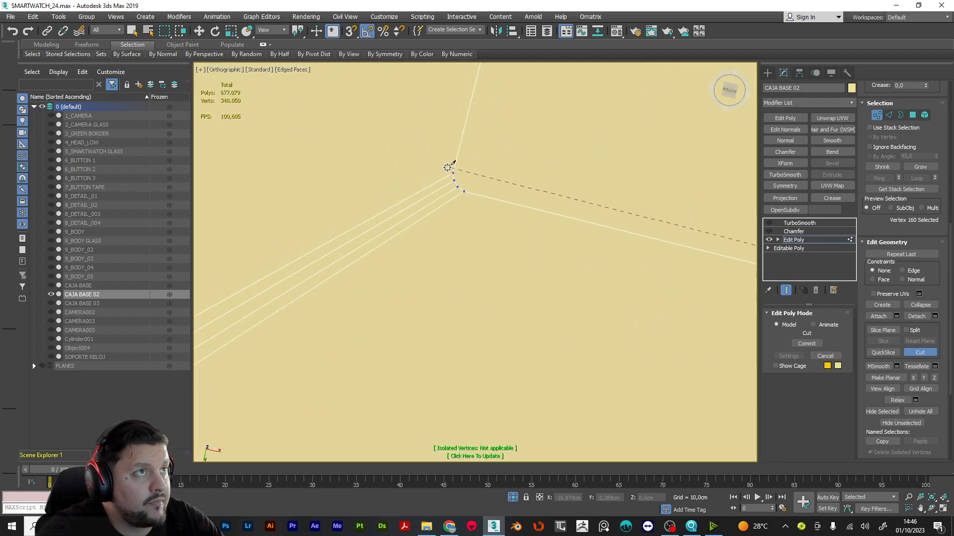
pyautogui.click(451, 171)
pyautogui.scroll(-5, 467, 181)
pyautogui.scroll(6, 497, 191)
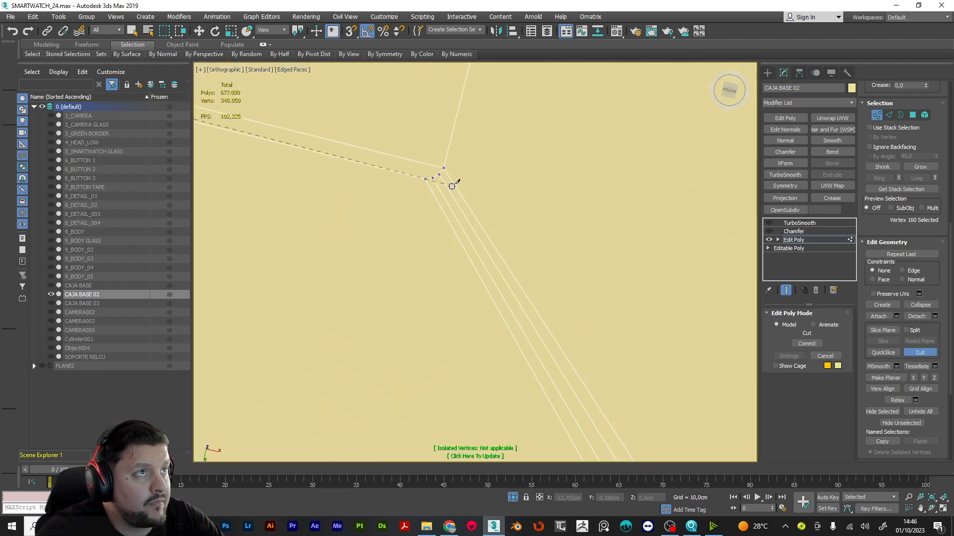
pyautogui.click(439, 174)
pyautogui.scroll(-5, 432, 177)
pyautogui.scroll(6, 411, 164)
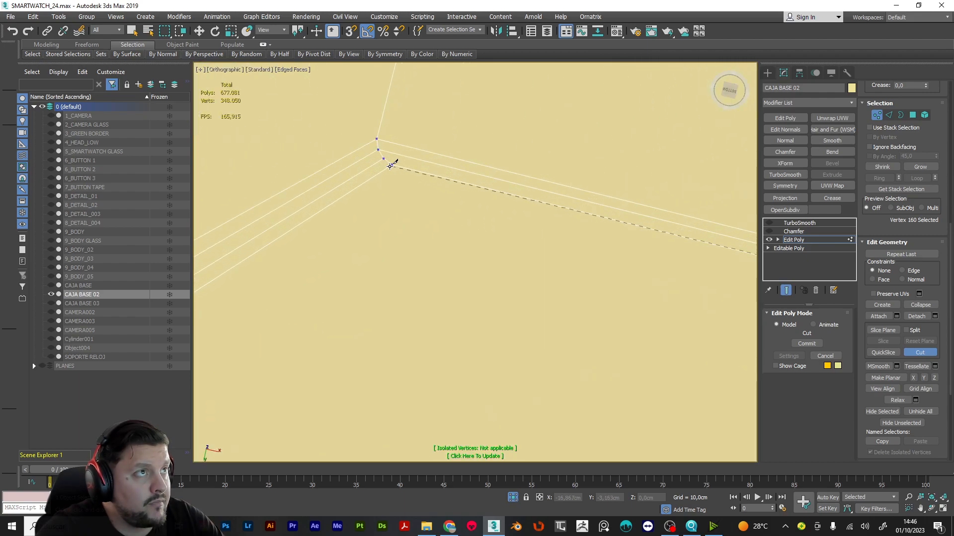
pyautogui.click(380, 161)
pyautogui.rightClick(428, 147)
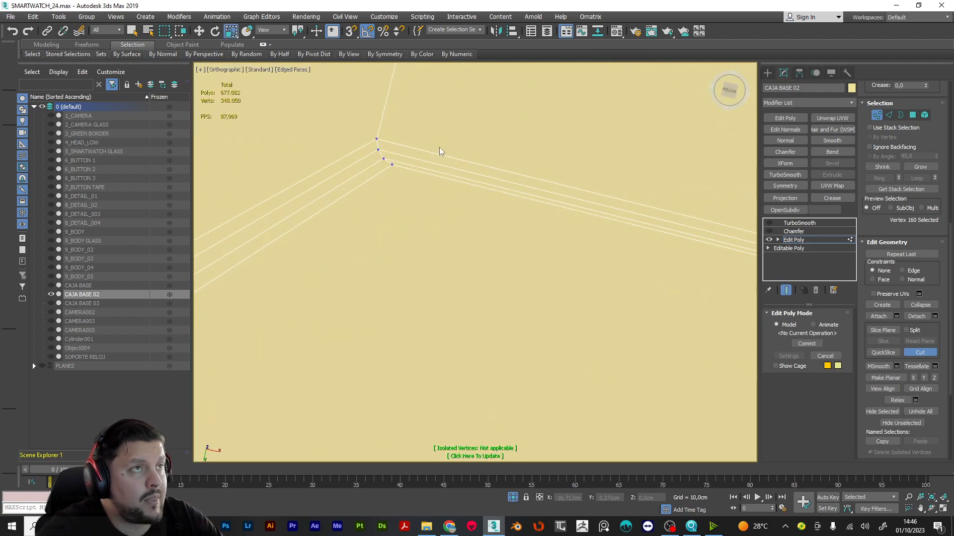
# Leave vertex editing and turn on the Chamfer and TurboSmooth to inspect the smoothed underside of the box.
pyautogui.scroll(-3, 467, 168)
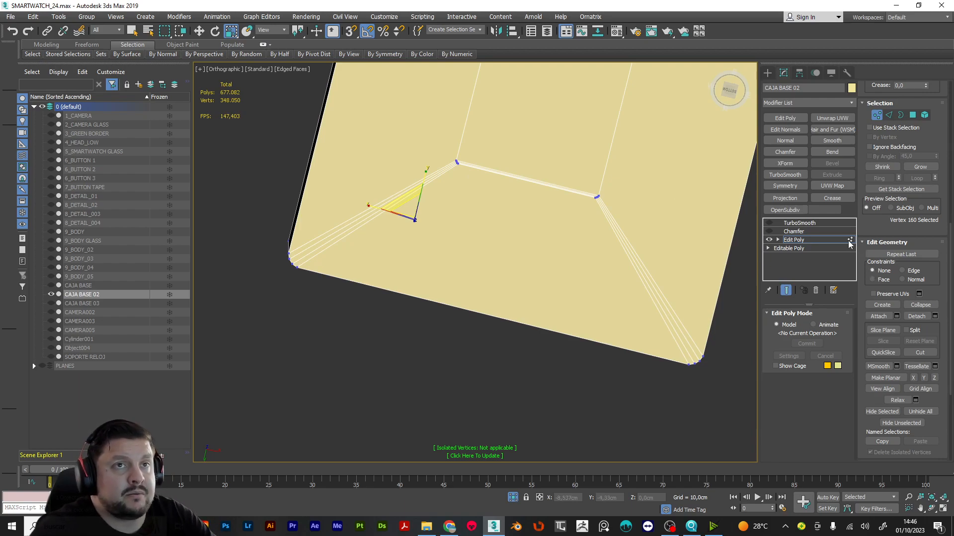
pyautogui.click(815, 238)
pyautogui.click(769, 231)
pyautogui.click(793, 231)
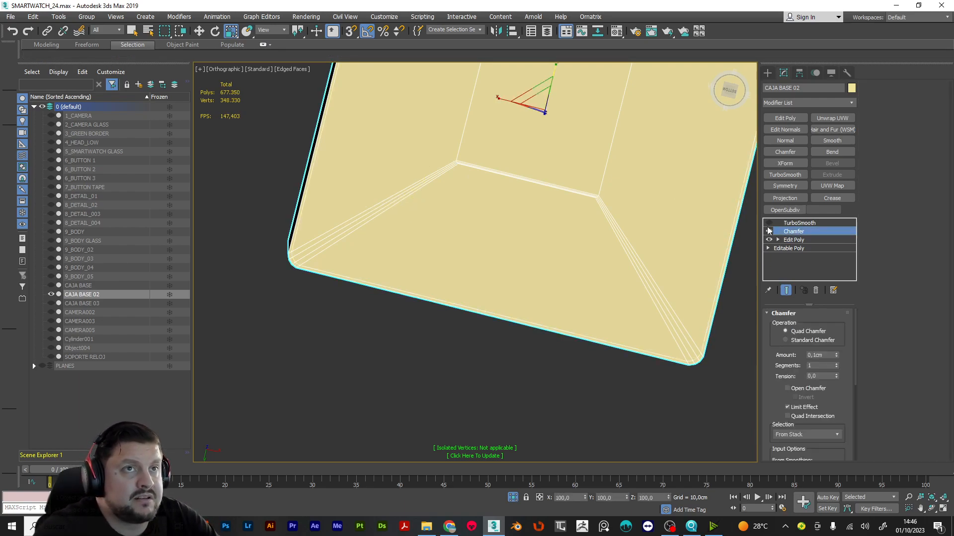
pyautogui.click(767, 223)
pyautogui.click(797, 223)
pyautogui.keyDown('alt'); pyautogui.moveTo(645, 202); pyautogui.dragTo(689, 176, button='middle'); pyautogui.keyUp('alt')
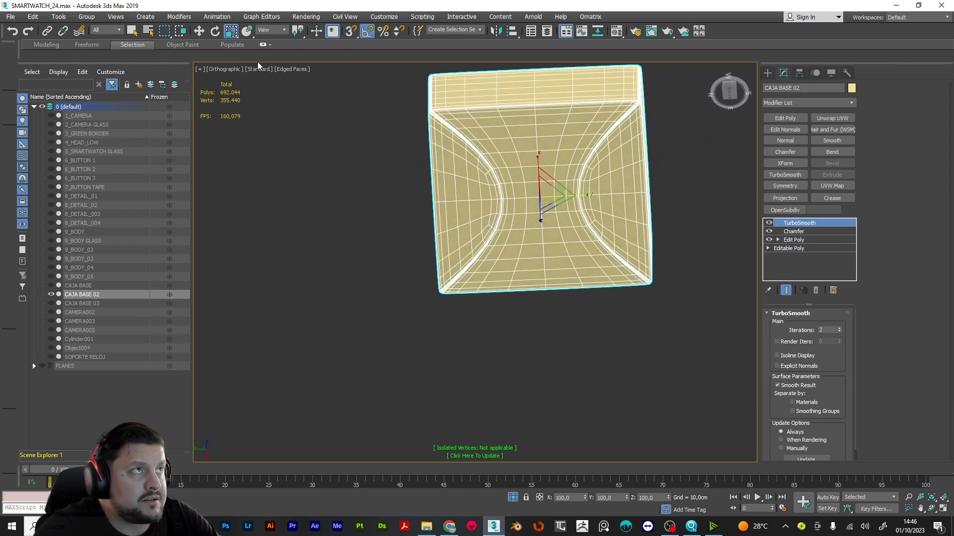
# Turn off the edged faces display and inspect the shading of the box's underside, ledge and cavity.
pyautogui.click(291, 68)
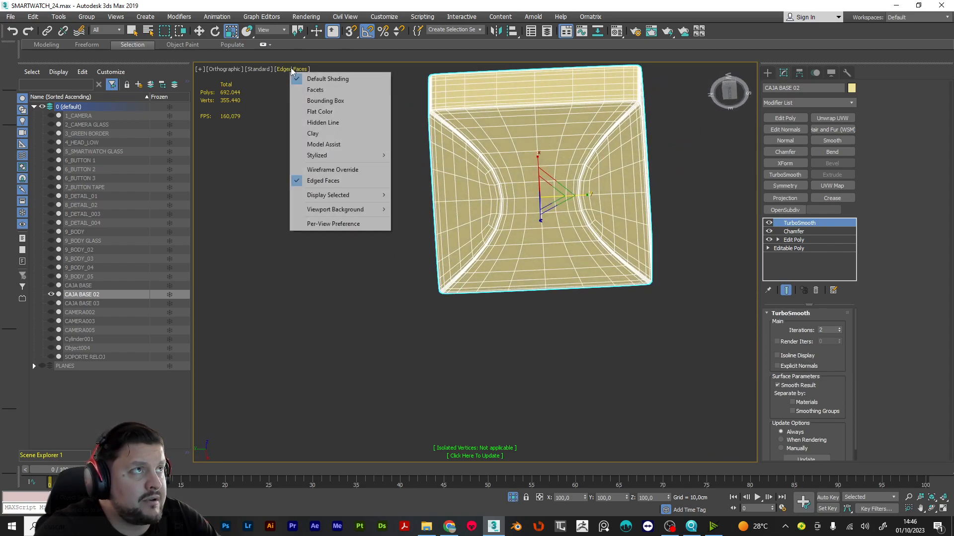
pyautogui.click(321, 180)
pyautogui.moveTo(321, 180)
pyautogui.keyDown('alt'); pyautogui.mouseDown(button='middle')
pyautogui.moveTo(477, 153)
pyautogui.moveTo(465, 166)
pyautogui.moveTo(485, 145)
pyautogui.moveTo(511, 166)
pyautogui.moveTo(493, 141)
pyautogui.moveTo(558, 162)
pyautogui.moveTo(558, 191)
pyautogui.moveTo(577, 200)
pyautogui.moveTo(498, 213)
pyautogui.moveTo(483, 249)
pyautogui.moveTo(469, 253)
pyautogui.moveTo(447, 198)
pyautogui.moveTo(449, 164)
pyautogui.moveTo(442, 245)
pyautogui.moveTo(512, 318)
pyautogui.moveTo(558, 122)
pyautogui.mouseUp(button='middle'); pyautogui.keyUp('alt')
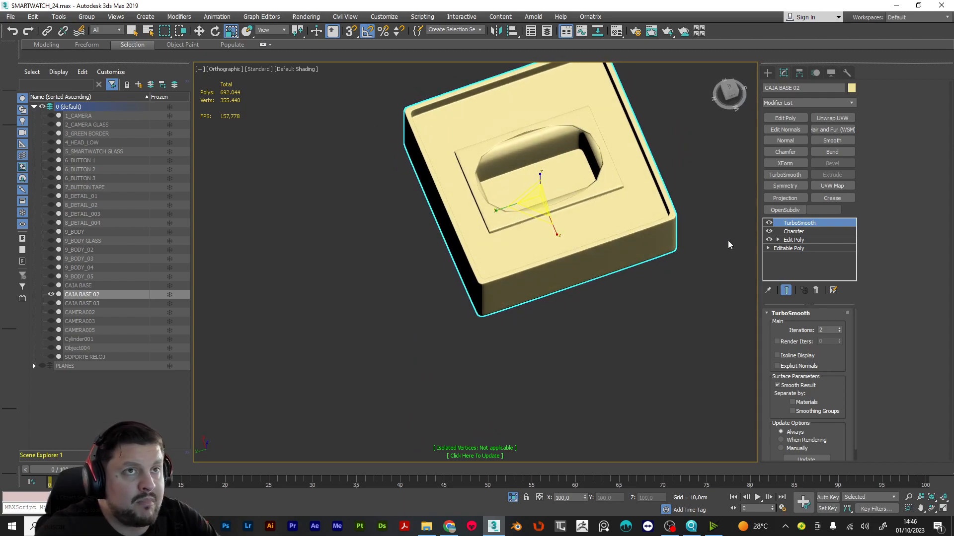
# Hide the TurboSmooth and Chamfer, return to the Edit Poly, and show edged faces for a close view of the ledge corner.
pyautogui.click(768, 231)
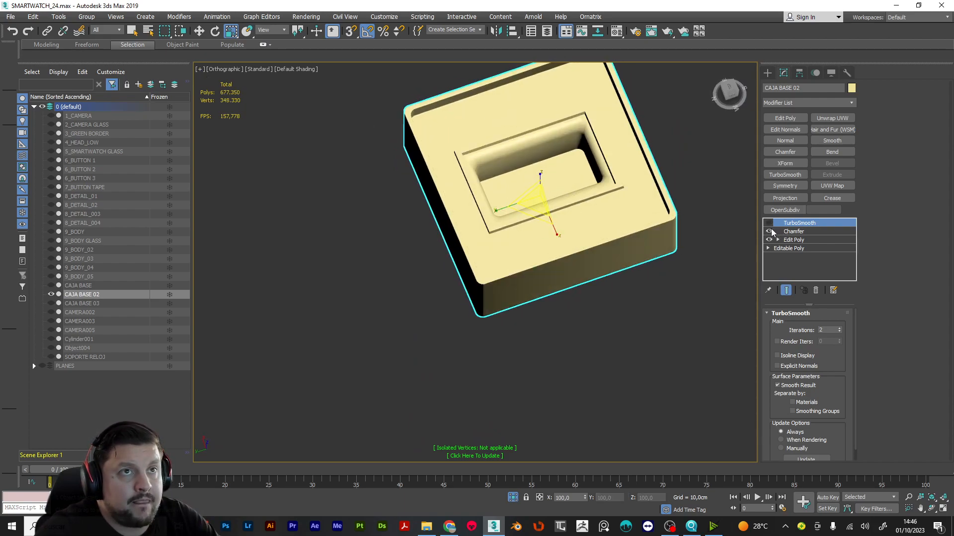
pyautogui.click(789, 242)
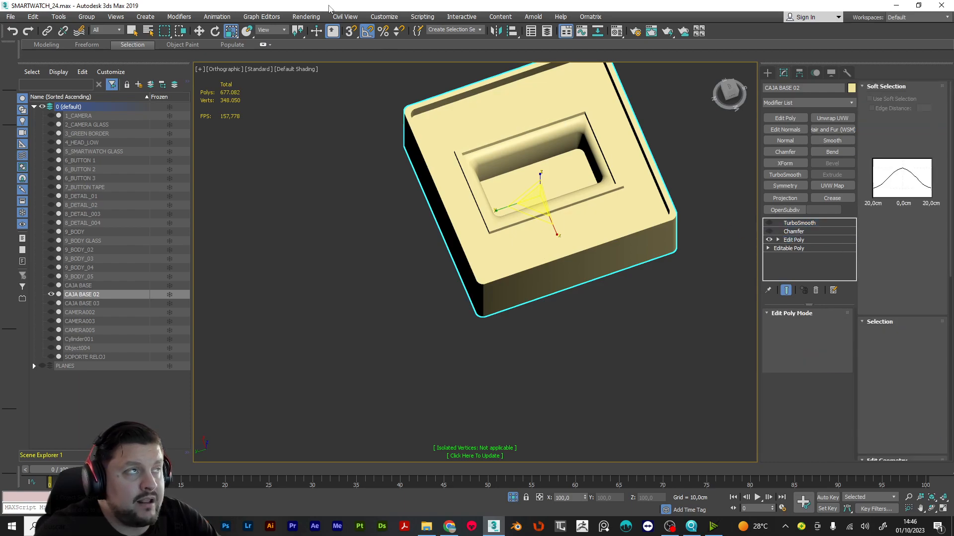
pyautogui.click(296, 69)
pyautogui.click(329, 180)
pyautogui.moveTo(588, 123)
pyautogui.keyDown('alt'); pyautogui.mouseDown(button='middle')
pyautogui.moveTo(679, 106)
pyautogui.moveTo(621, 199)
pyautogui.mouseUp(button='middle'); pyautogui.keyUp('alt')
pyautogui.scroll(10, 517, 144)
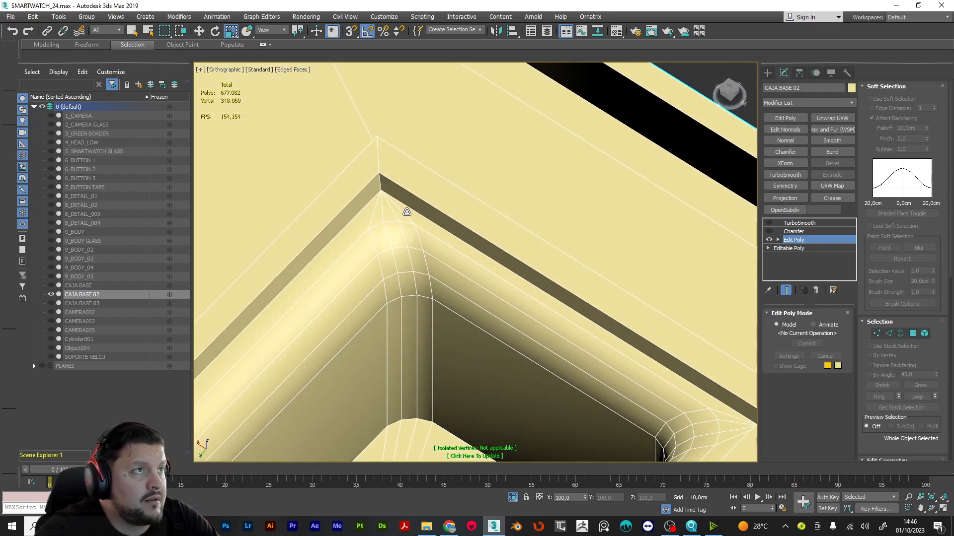
pyautogui.keyDown('alt'); pyautogui.moveTo(406, 212); pyautogui.dragTo(441, 185, button='middle'); pyautogui.keyUp('alt')
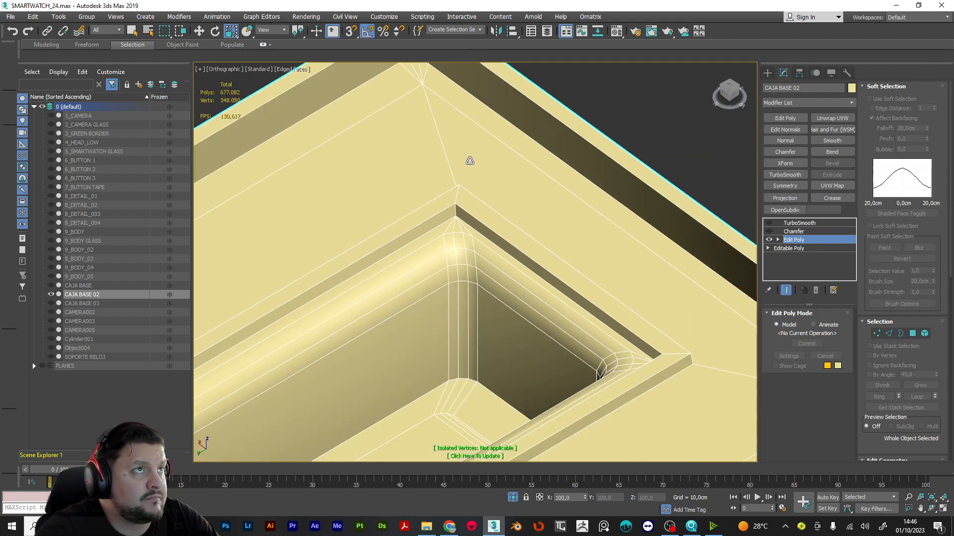
pyautogui.keyDown('alt'); pyautogui.moveTo(476, 150); pyautogui.dragTo(503, 190, button='middle'); pyautogui.keyUp('alt')
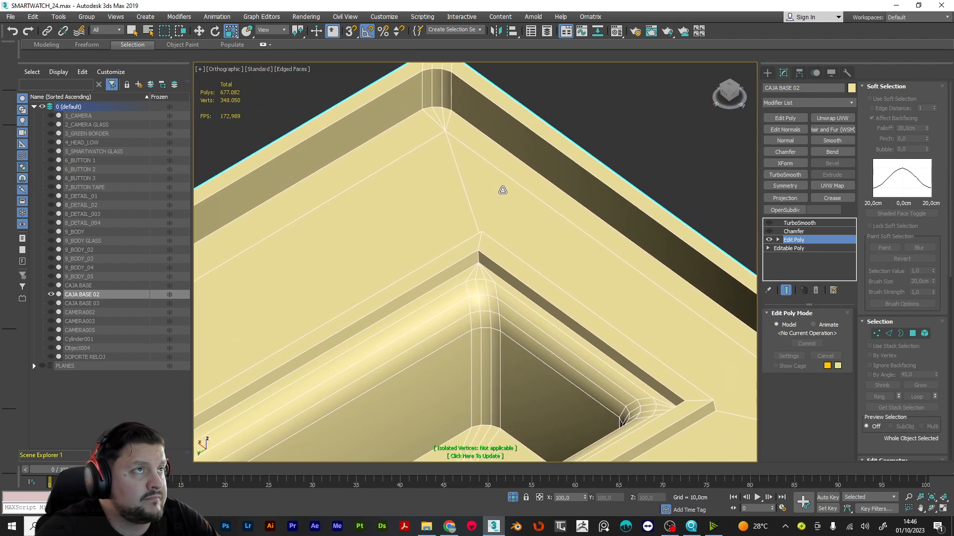
# Cut an edge from the cavity corner over the ledge step to a vertex of the box's rounded outer corner.
pyautogui.press('1')
pyautogui.click(929, 357)
pyautogui.click(929, 358)
pyautogui.keyDown('alt'); pyautogui.moveTo(515, 260); pyautogui.dragTo(627, 299, button='middle'); pyautogui.keyUp('alt')
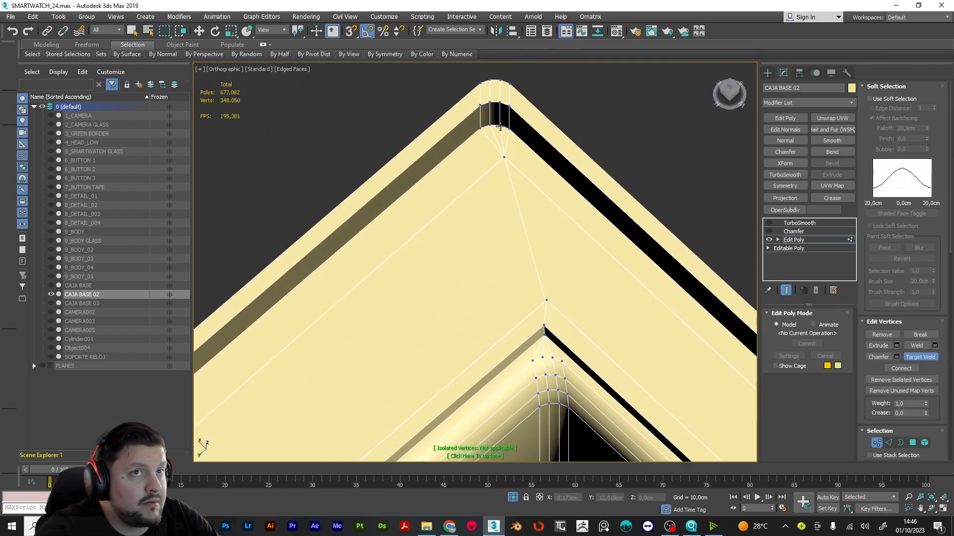
pyautogui.scroll(-5, 917, 382)
pyautogui.click(922, 411)
pyautogui.keyDown('alt'); pyautogui.moveTo(599, 321); pyautogui.dragTo(592, 364, button='middle'); pyautogui.keyUp('alt')
pyautogui.click(533, 294)
pyautogui.click(534, 247)
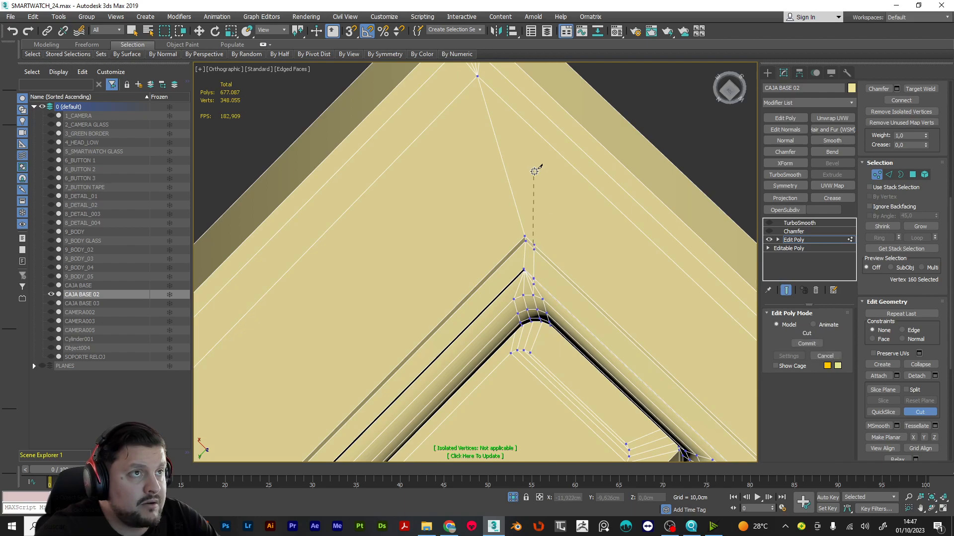
pyautogui.moveTo(534, 171); pyautogui.dragTo(580, 269, button='middle')
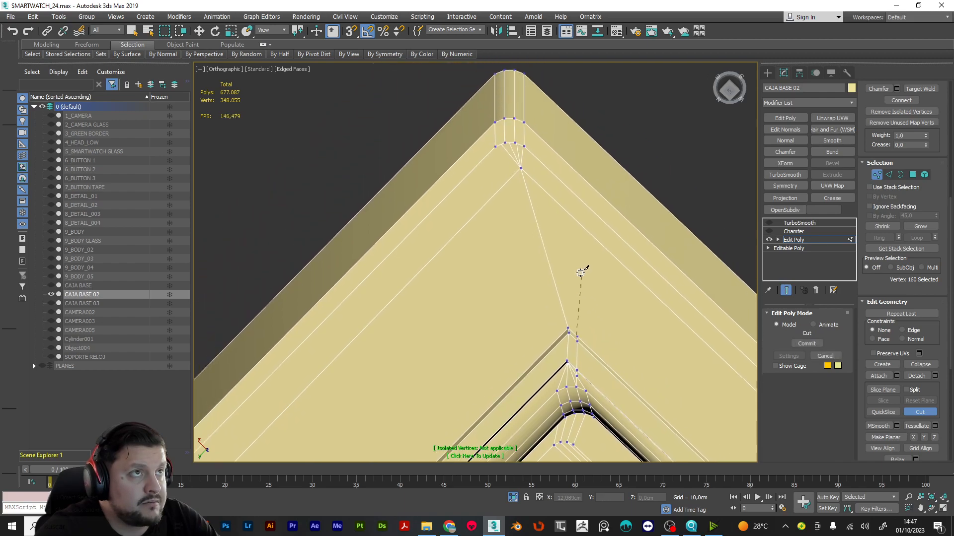
pyautogui.click(517, 143)
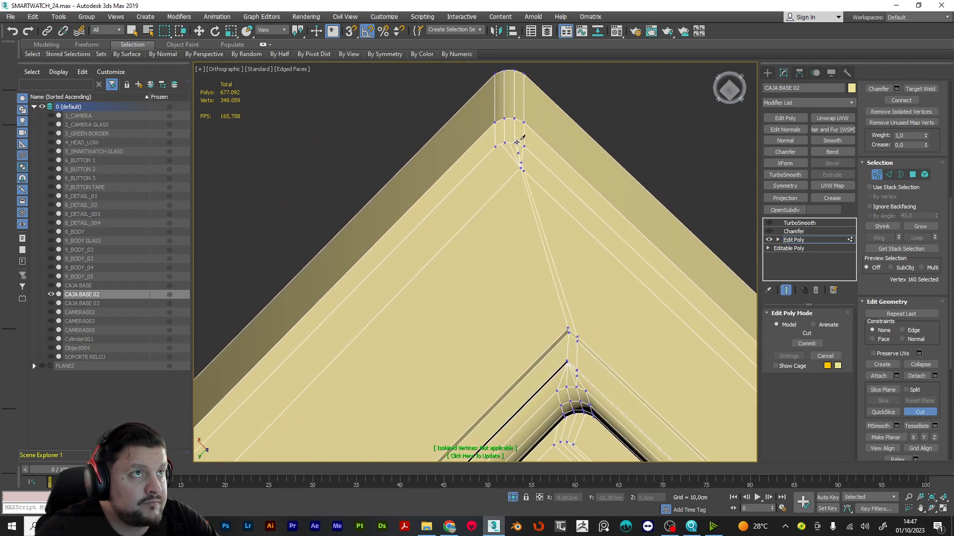
# Cut a matching edge on the other side of the corner diagonal, from the ledge step to the neighbouring rounded outer-corner vertex.
pyautogui.click(561, 366)
pyautogui.click(567, 331)
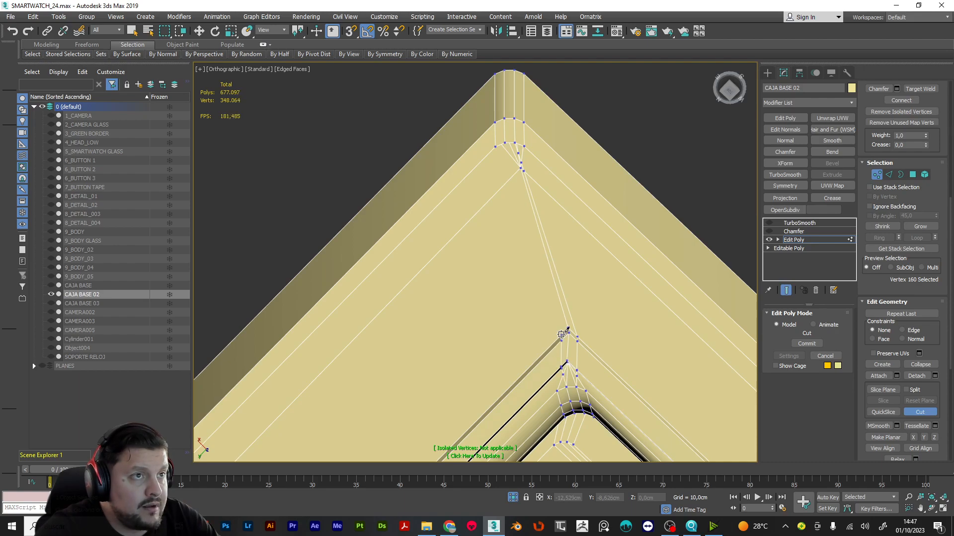
pyautogui.click(505, 143)
pyautogui.rightClick(500, 221)
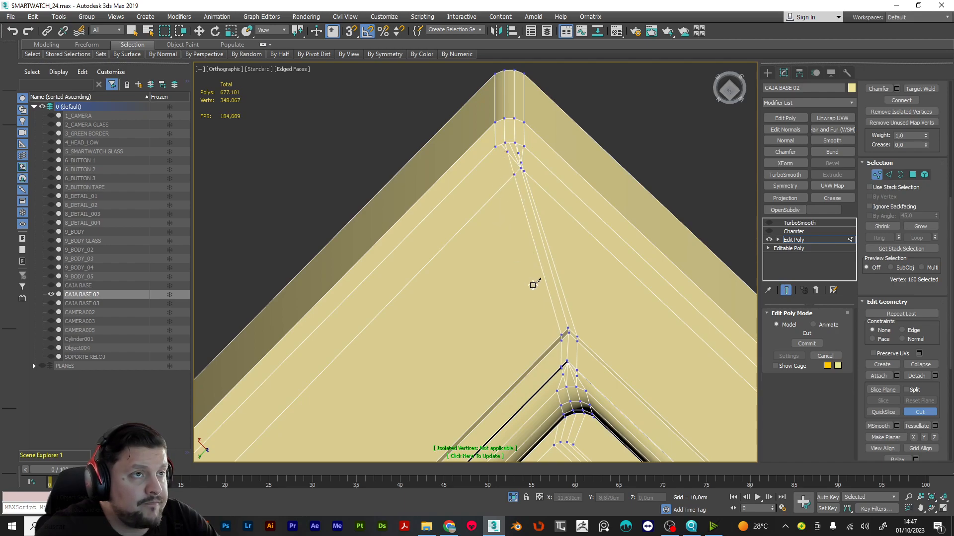
pyautogui.rightClick(533, 285)
# Target-weld the stray vertices below the ledge step onto the cut vertices at the step's lower edge, on both sides.
pyautogui.keyDown('alt'); pyautogui.moveTo(565, 352); pyautogui.dragTo(562, 315, button='middle'); pyautogui.keyUp('alt')
pyautogui.scroll(5, 562, 315)
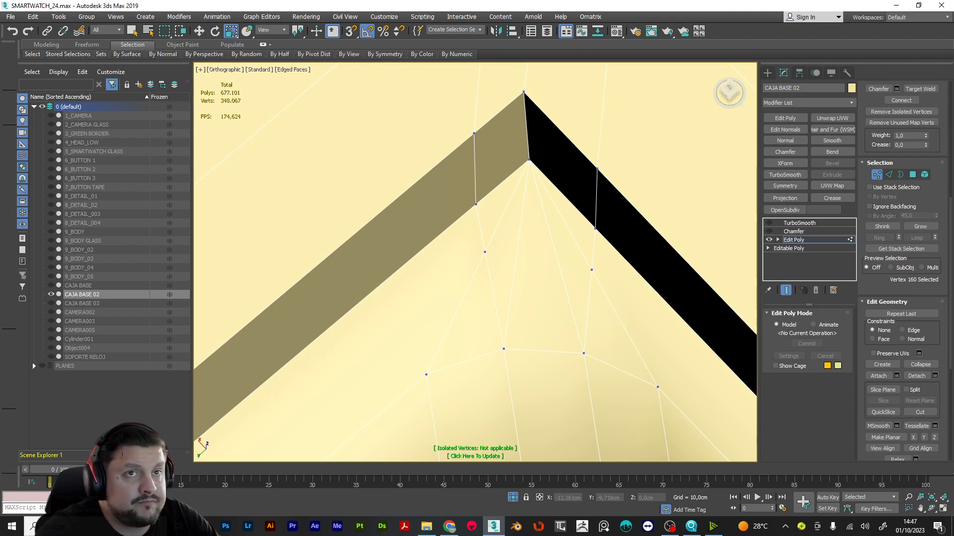
pyautogui.scroll(3, 869, 233)
pyautogui.click(910, 179)
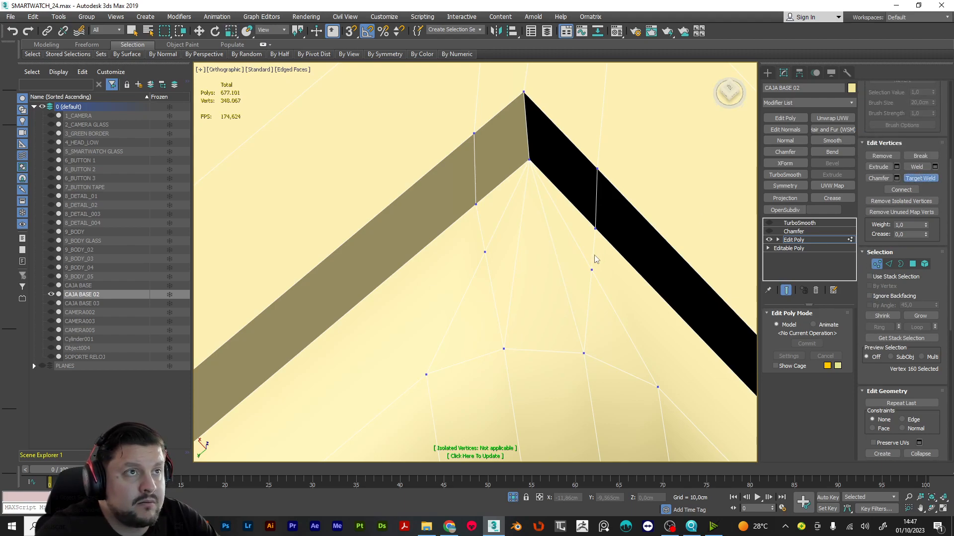
pyautogui.click(592, 269)
pyautogui.click(595, 228)
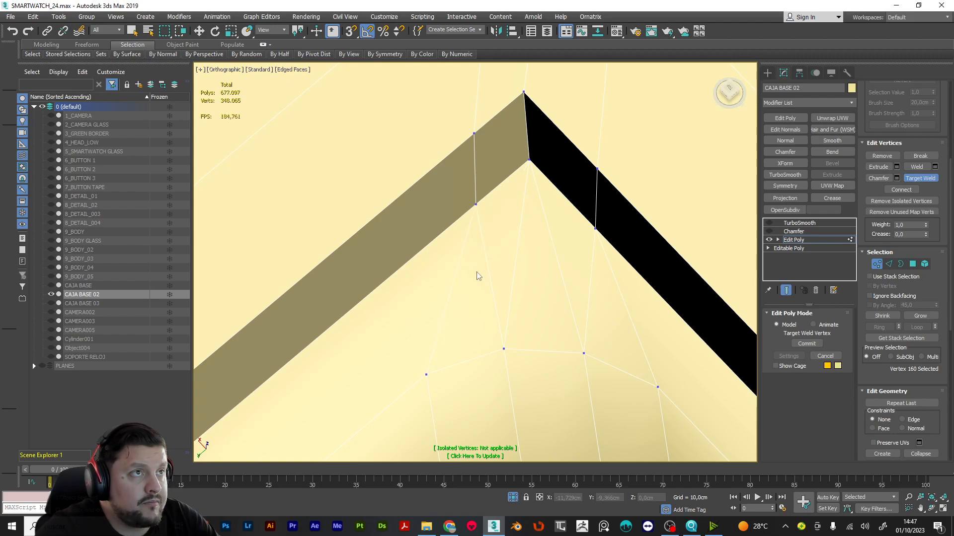
# Remove the redundant edges running from the welded ledge-step vertices to the rounded cavity corner.
pyautogui.press('2')
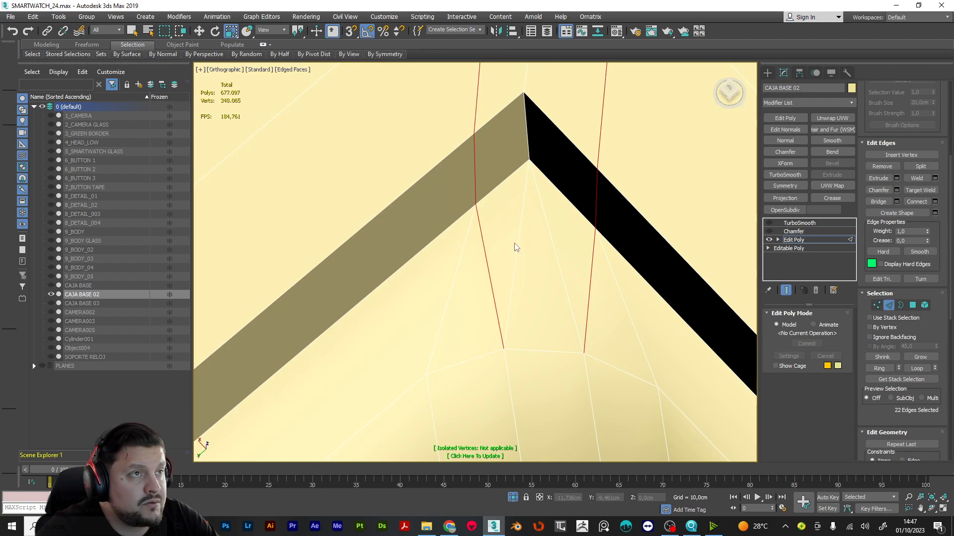
pyautogui.scroll(-4, 517, 246)
pyautogui.click(505, 251)
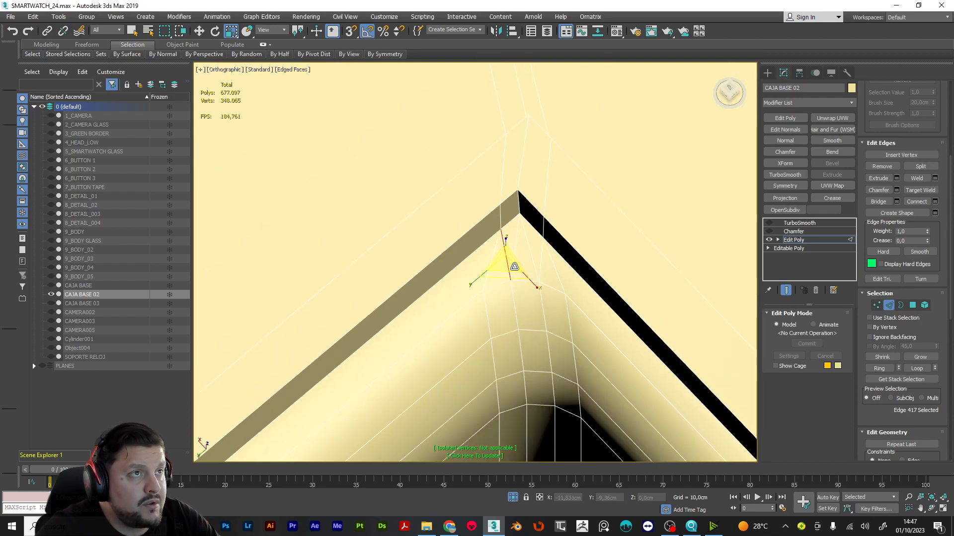
pyautogui.press('BackSpace')
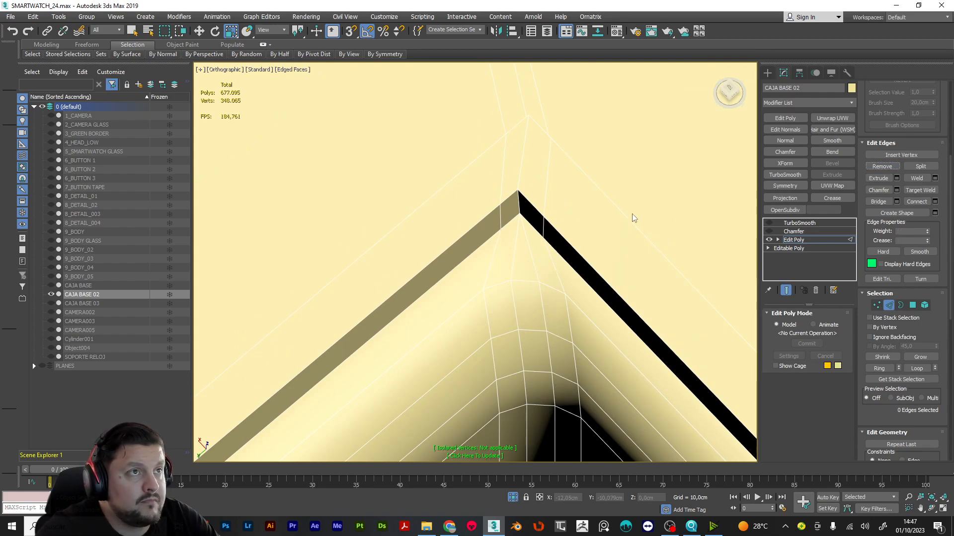
# Target-weld the four stray cut vertices near the outer rounded corner onto the vertices at the base of its inner wall.
pyautogui.moveTo(600, 221); pyautogui.dragTo(623, 426, button='middle')
pyautogui.scroll(-2, 602, 326)
pyautogui.scroll(-2, 603, 323)
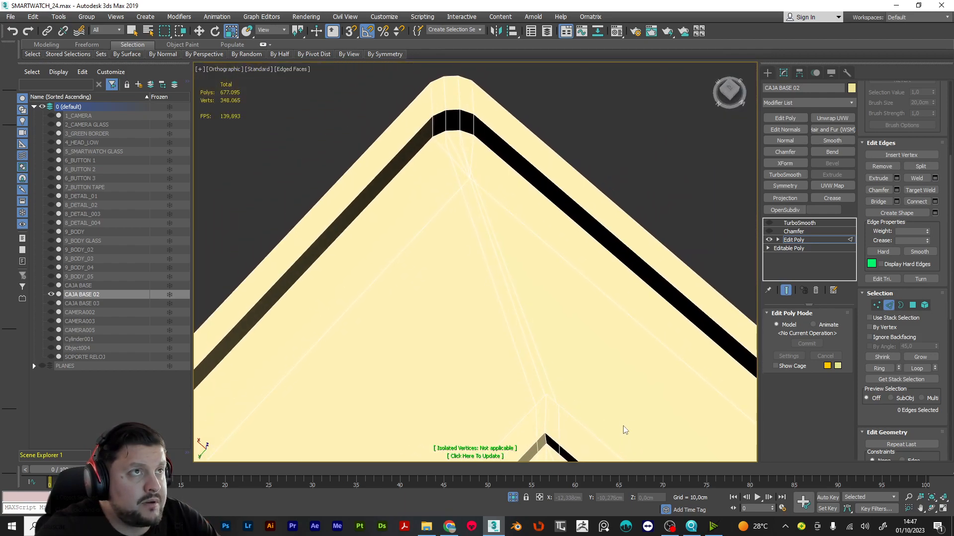
pyautogui.scroll(-2, 620, 288)
pyautogui.scroll(4, 543, 226)
pyautogui.press('1')
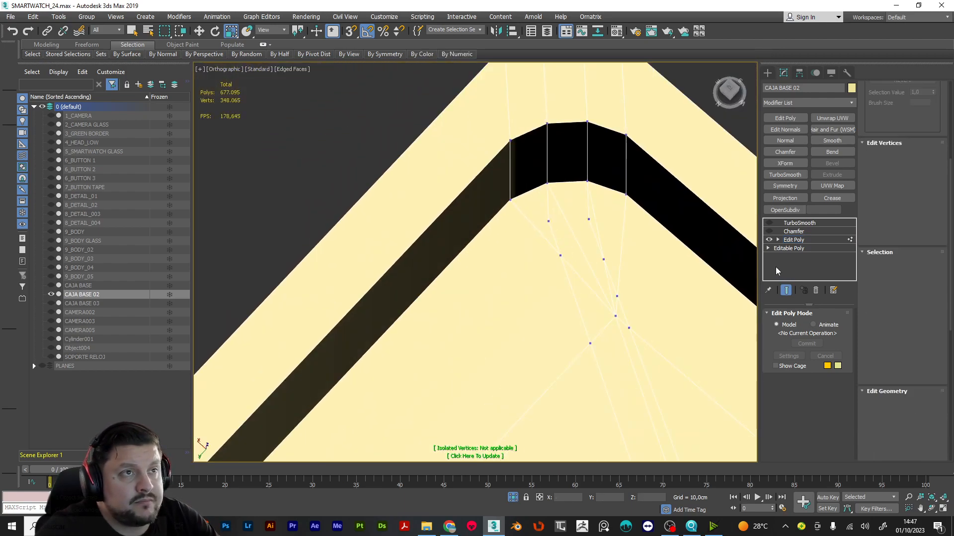
pyautogui.click(920, 179)
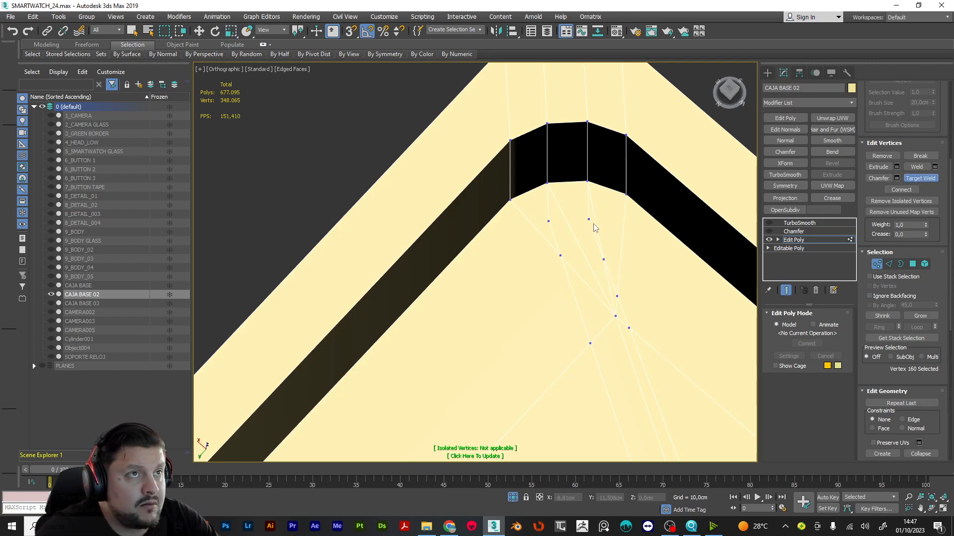
pyautogui.click(588, 182)
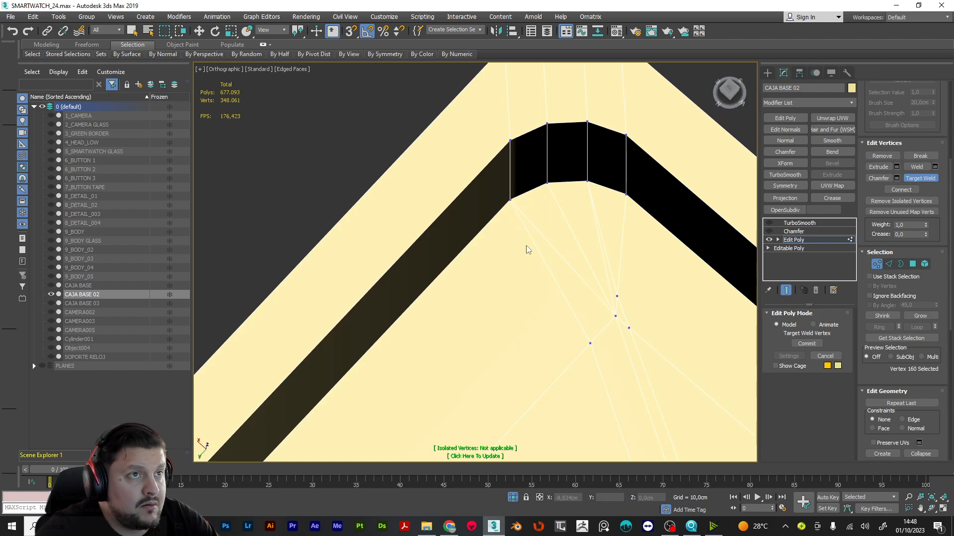
# Remove the redundant edge running from the first vertex at the base of the rounded outer corner's inner wall to the diagonal vertex.
pyautogui.press('2')
pyautogui.click(576, 273)
pyautogui.press('r')
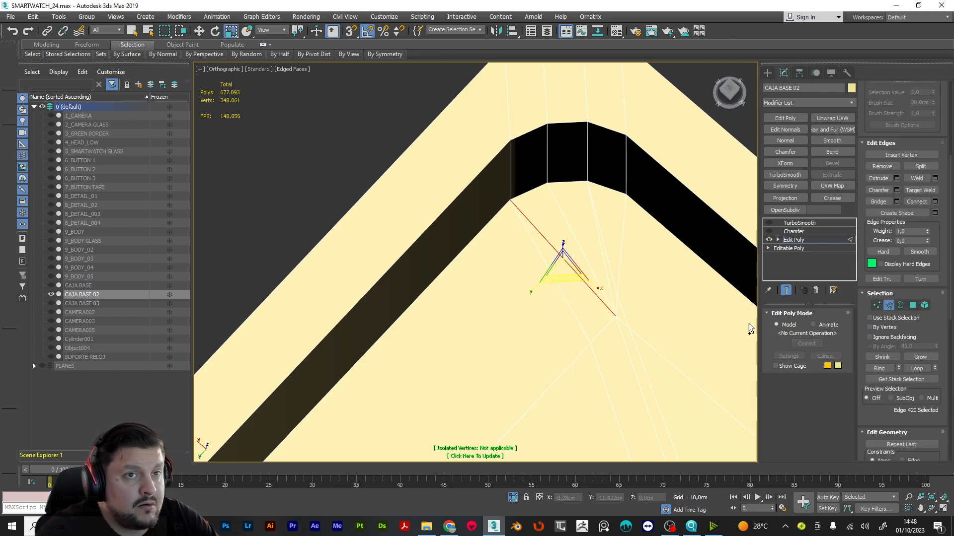
pyautogui.click(881, 165)
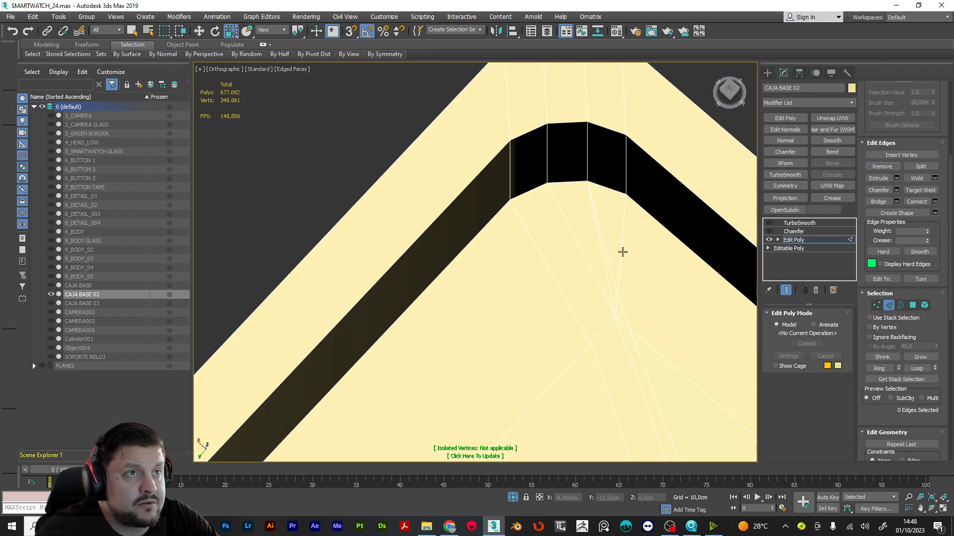
# Target-weld the stray cut vertex above the diagonal vertex onto the nearest vertex at the base of the corner's inner wall.
pyautogui.press('1')
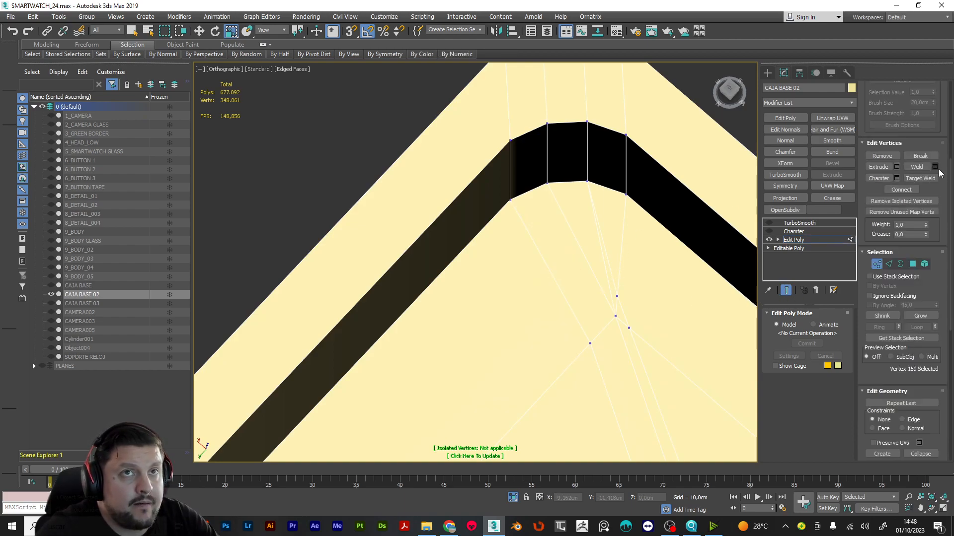
pyautogui.click(920, 178)
pyautogui.click(617, 296)
pyautogui.click(627, 195)
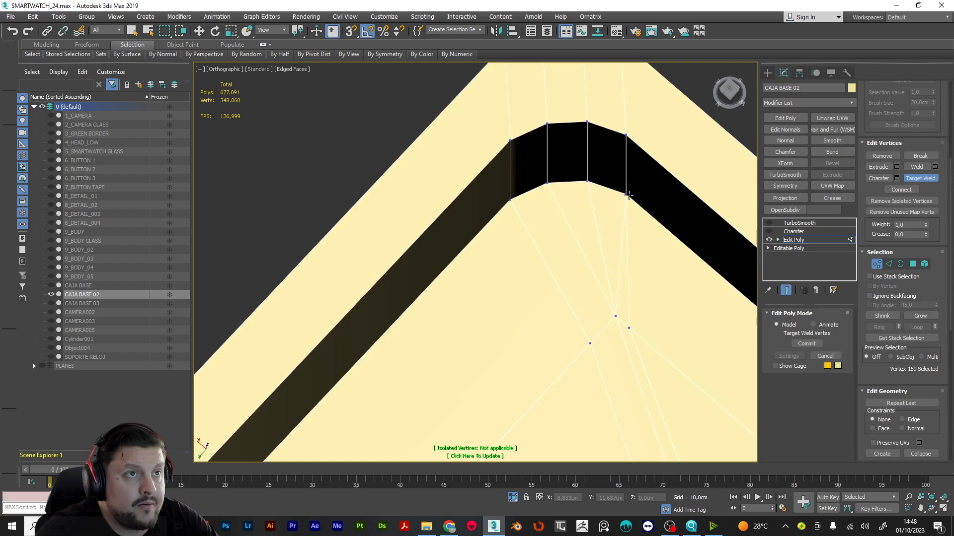
# Set the Edge constraint and slide the stray cut vertex beside the corner diagonal outward along its edge.
pyautogui.rightClick(638, 313)
pyautogui.click(629, 328)
pyautogui.press('w')
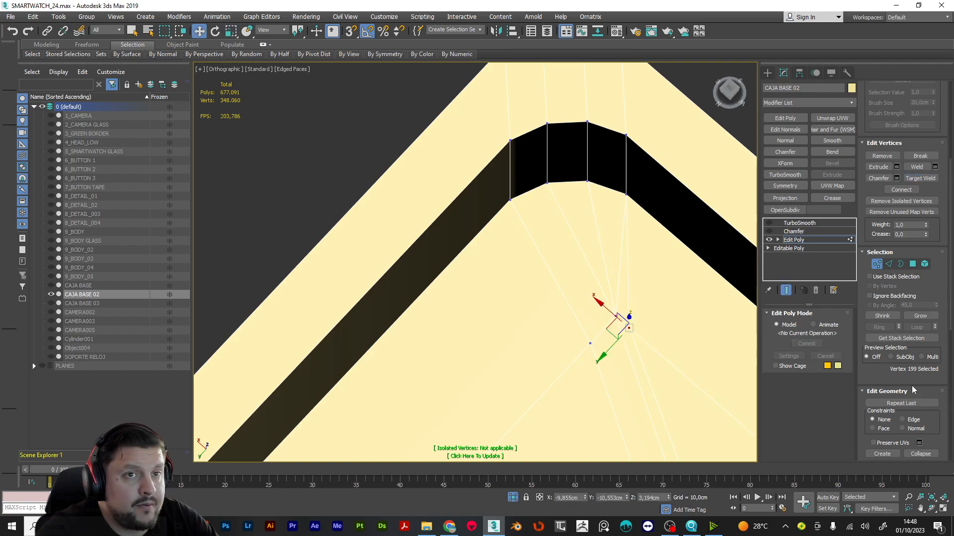
pyautogui.click(903, 421)
pyautogui.moveTo(594, 302); pyautogui.dragTo(652, 344)
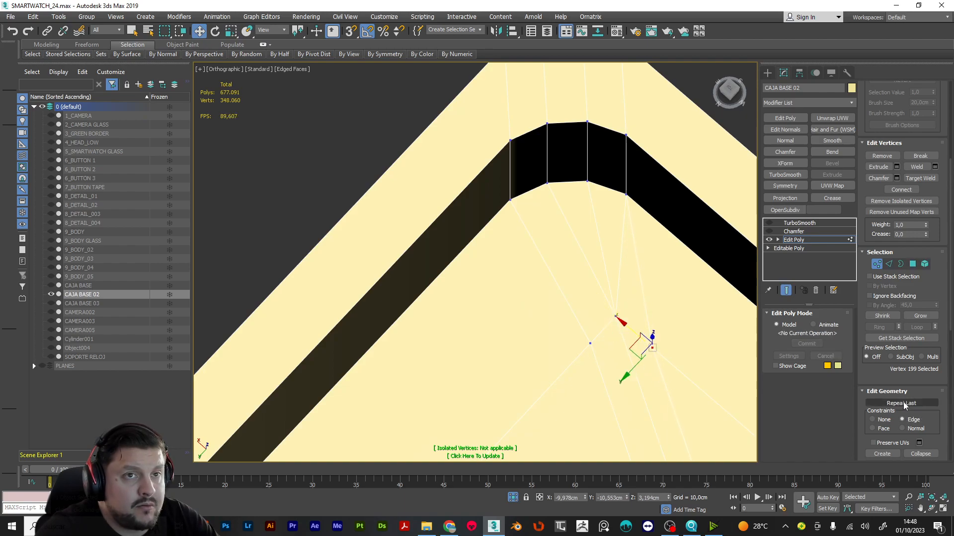
# Remove the redundant edge between the inner wall's base vertex and the diagonal vertex, and reset the constraint to None.
pyautogui.press('2')
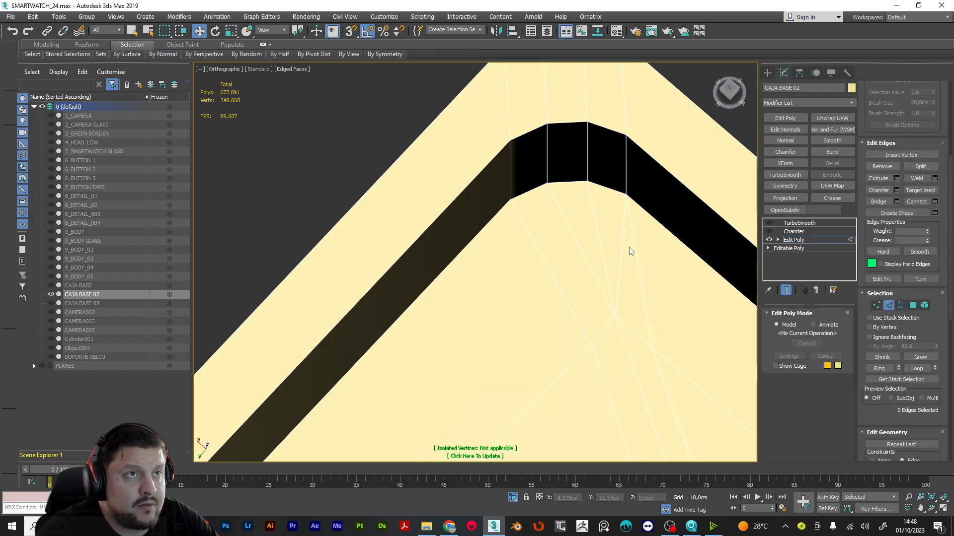
pyautogui.click(621, 245)
pyautogui.click(882, 166)
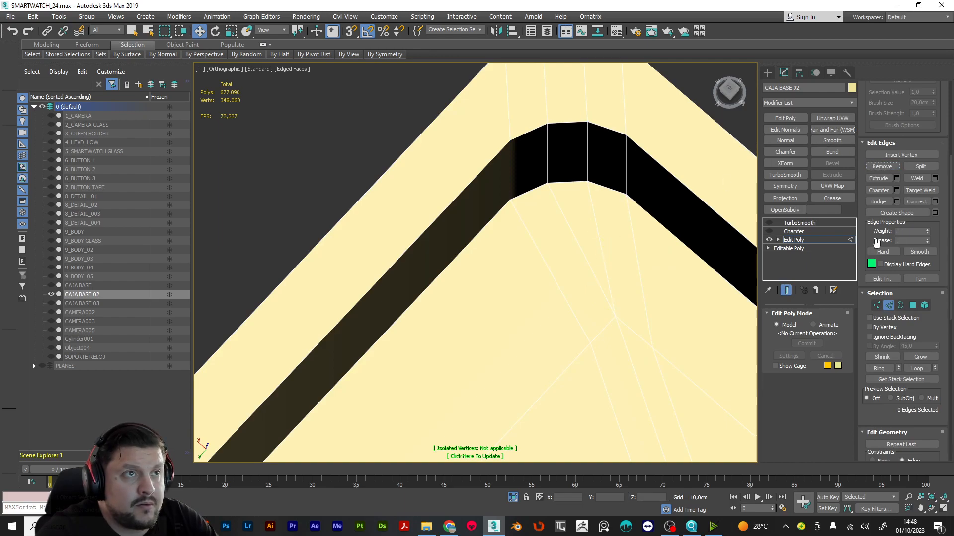
pyautogui.press('1')
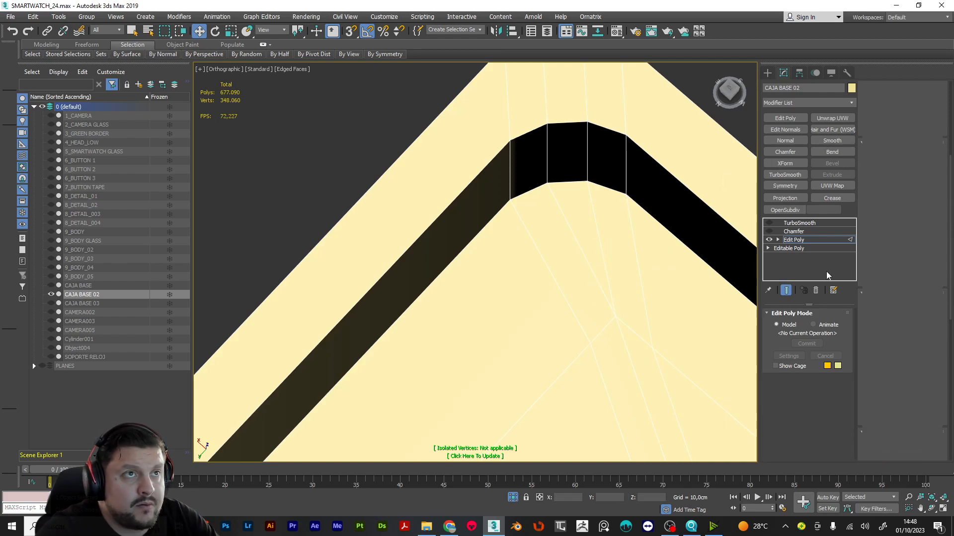
pyautogui.click(875, 417)
# Enable Chamfer and TurboSmooth on the box base and examine how the ledge and cavity corner smooth.
pyautogui.scroll(-8, 640, 296)
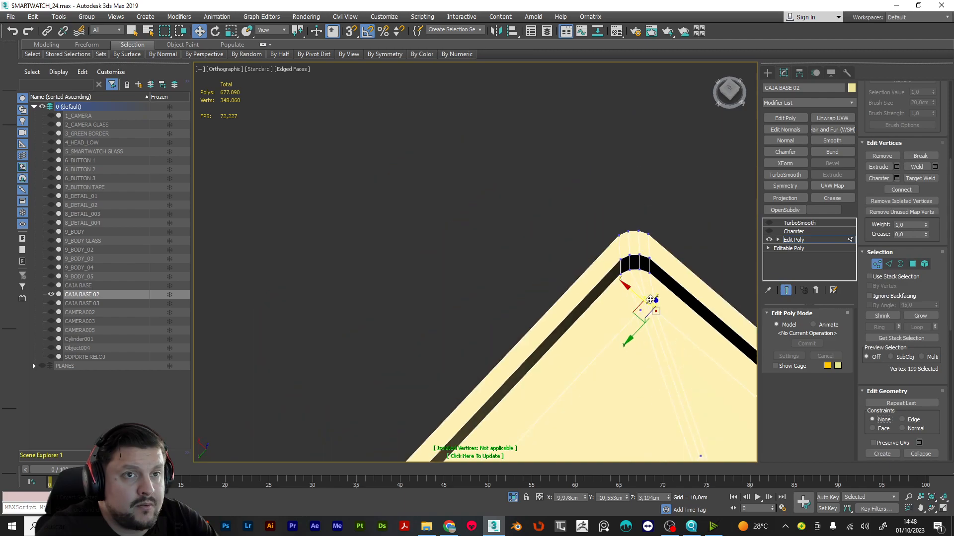
pyautogui.keyDown('alt'); pyautogui.moveTo(649, 314); pyautogui.dragTo(643, 349, button='middle'); pyautogui.keyUp('alt')
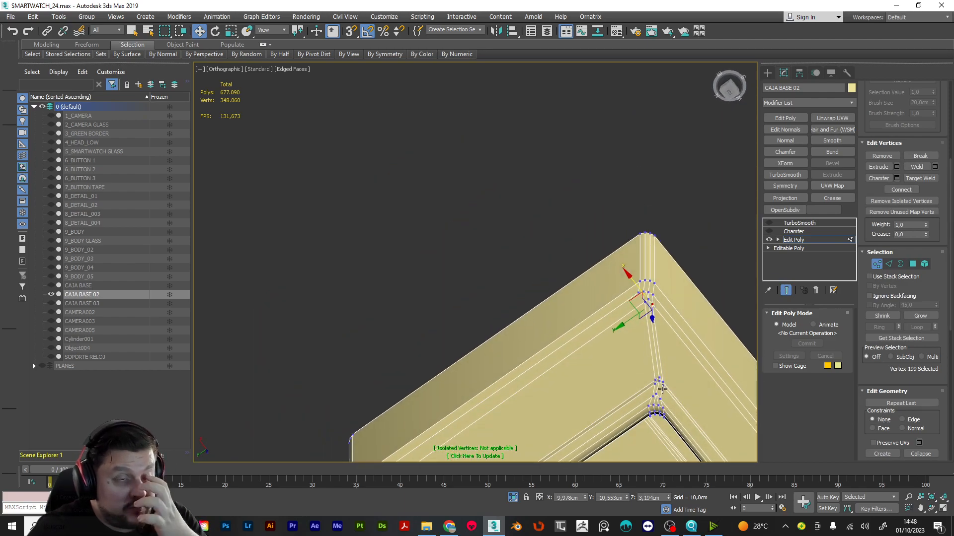
pyautogui.scroll(5, 664, 388)
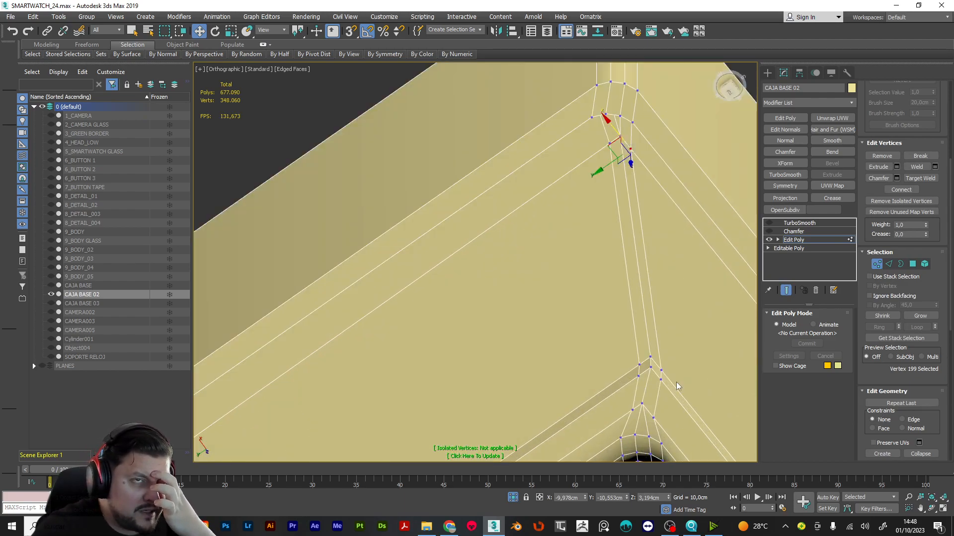
pyautogui.click(792, 240)
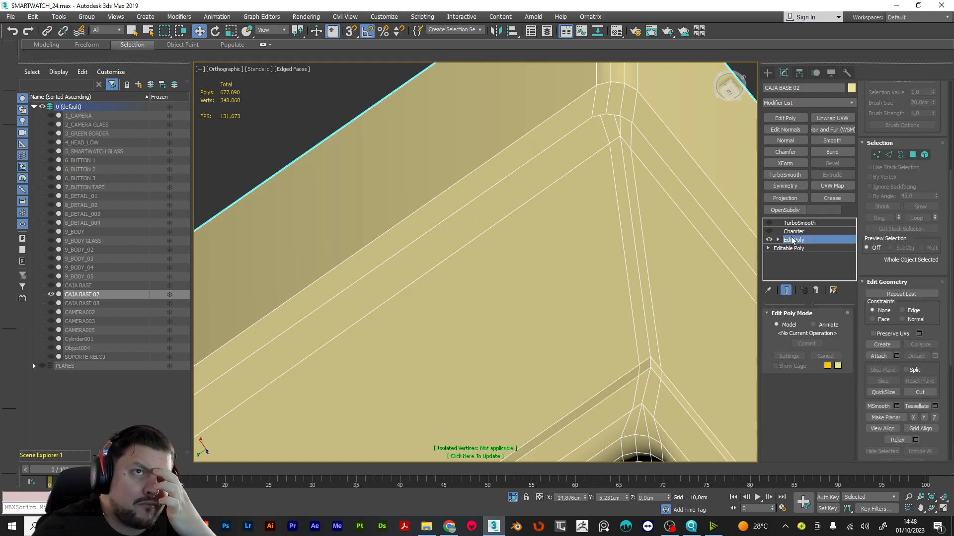
pyautogui.click(769, 232)
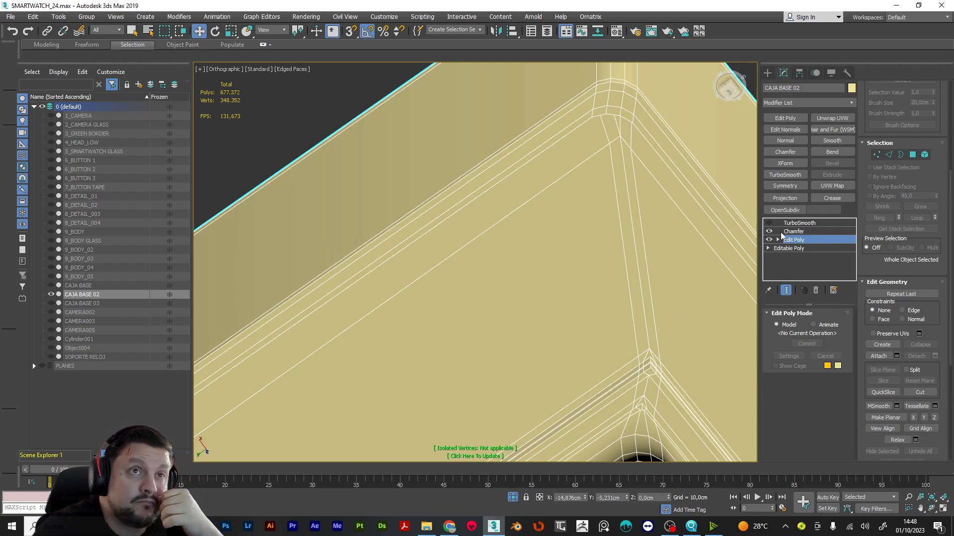
pyautogui.click(770, 223)
pyautogui.scroll(3, 678, 362)
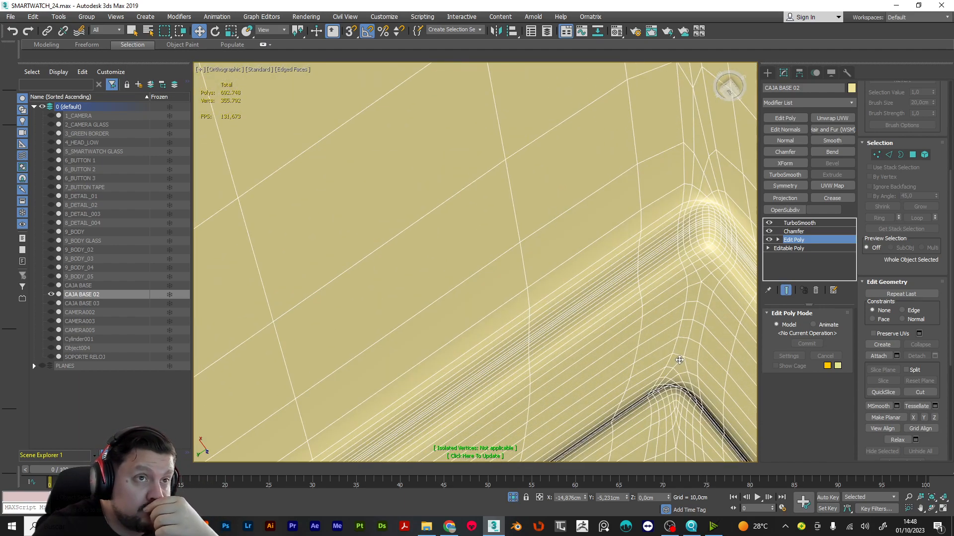
pyautogui.keyDown('alt'); pyautogui.moveTo(681, 359); pyautogui.dragTo(563, 303, button='middle'); pyautogui.keyUp('alt')
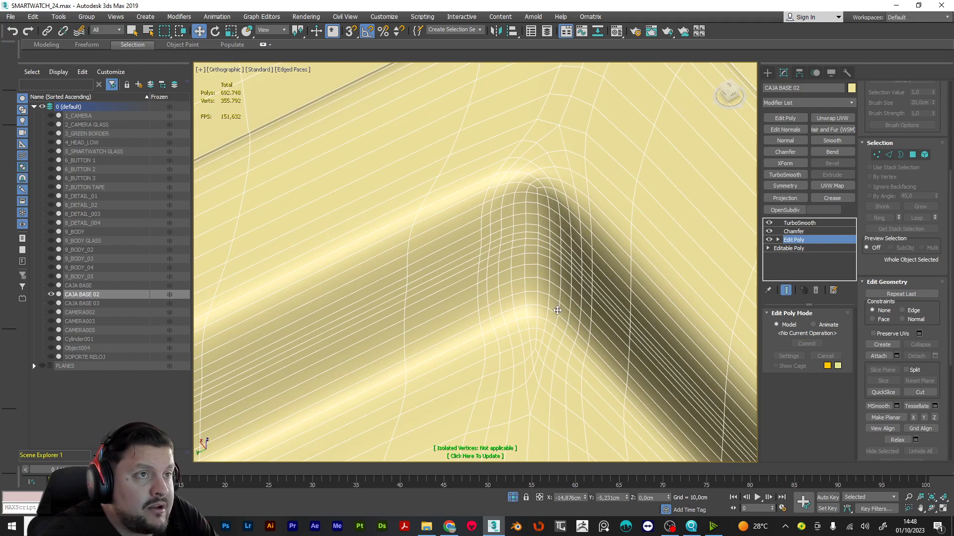
pyautogui.scroll(-3, 560, 308)
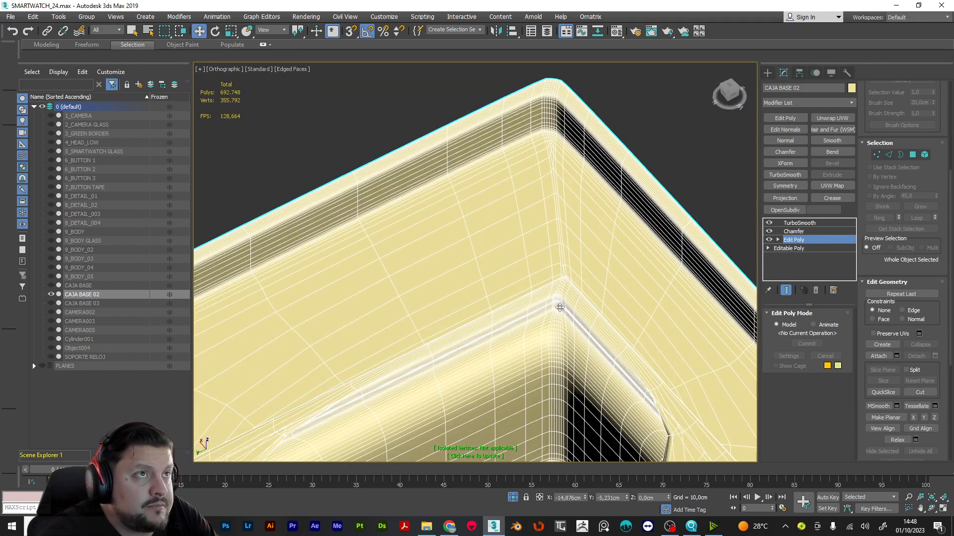
# Hide TurboSmooth and Chamfer in turn and examine the edge flow around the ledge-step corner.
pyautogui.click(770, 223)
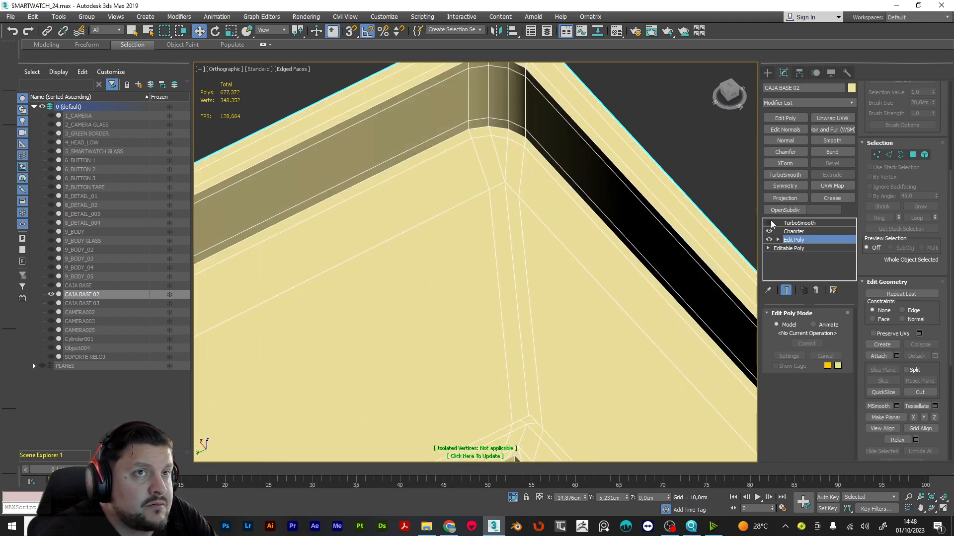
pyautogui.click(793, 232)
pyautogui.moveTo(487, 432); pyautogui.dragTo(464, 251, button='middle')
pyautogui.scroll(5, 464, 252)
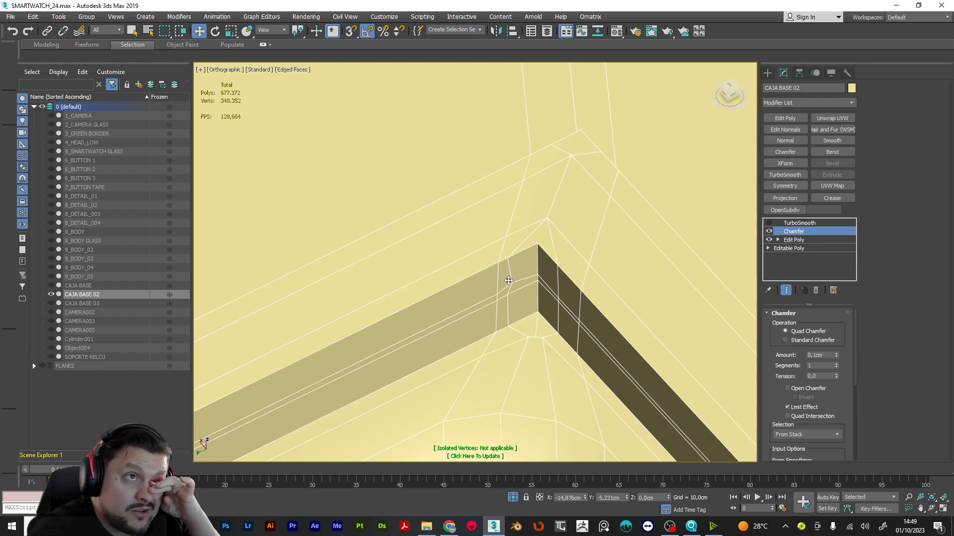
pyautogui.scroll(3, 595, 214)
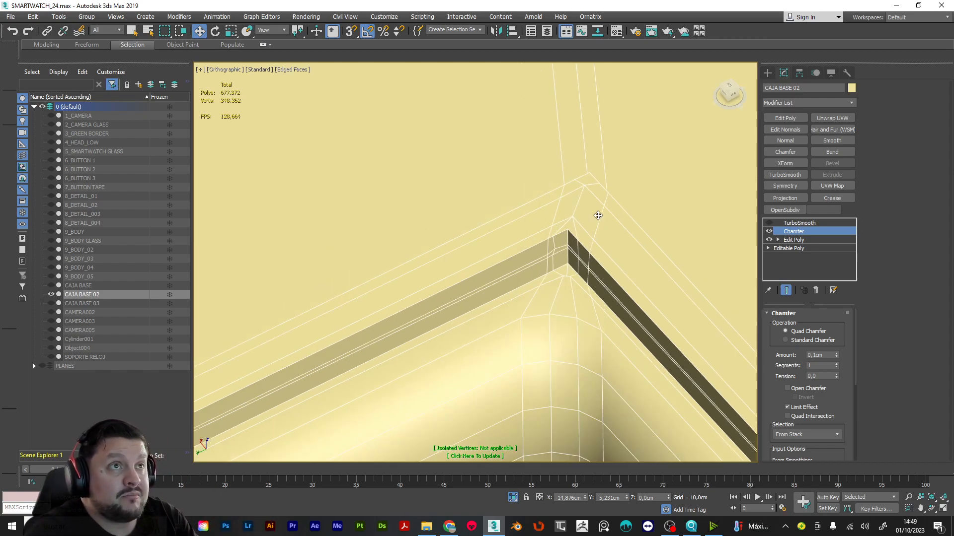
pyautogui.scroll(3, 586, 245)
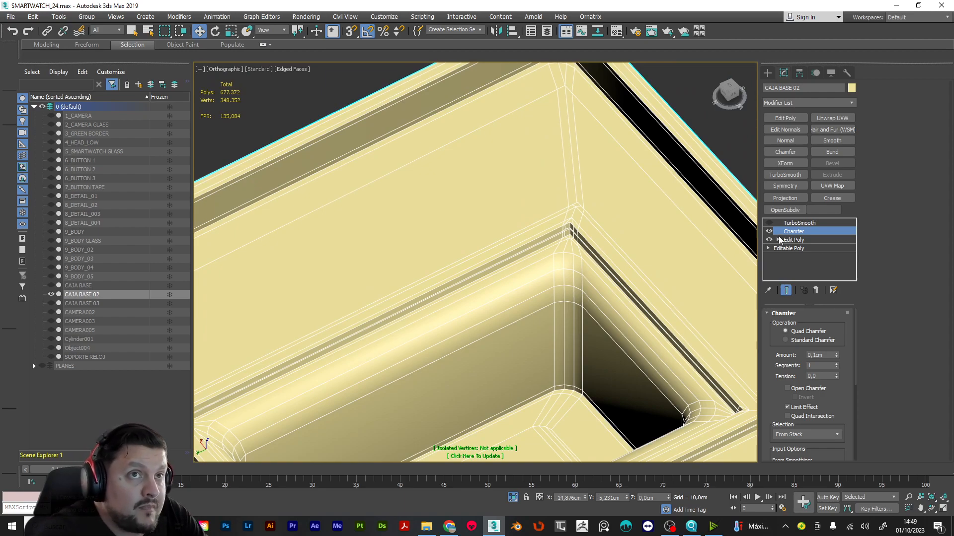
pyautogui.click(770, 231)
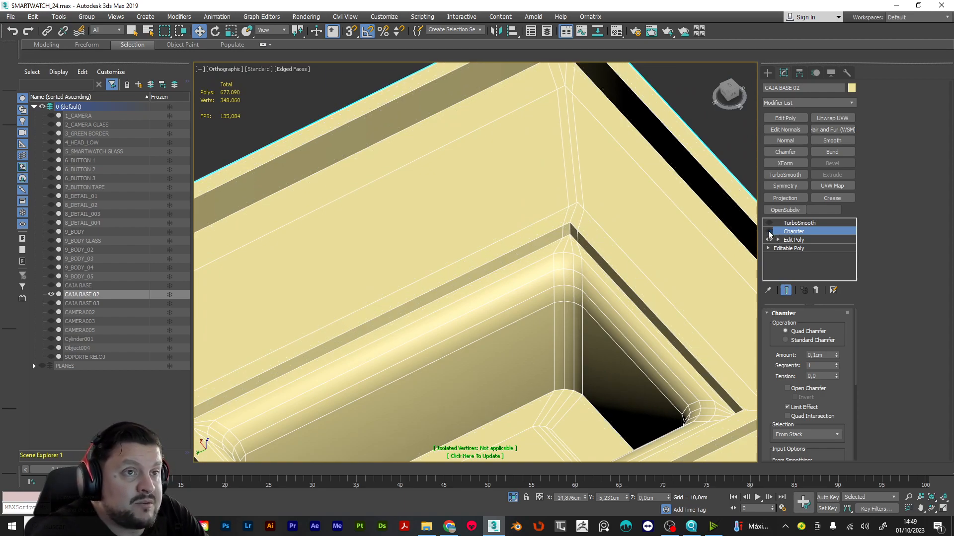
pyautogui.scroll(-5, 622, 271)
pyautogui.keyDown('alt'); pyautogui.moveTo(639, 271); pyautogui.dragTo(545, 273, button='middle'); pyautogui.keyUp('alt')
pyautogui.scroll(6, 560, 263)
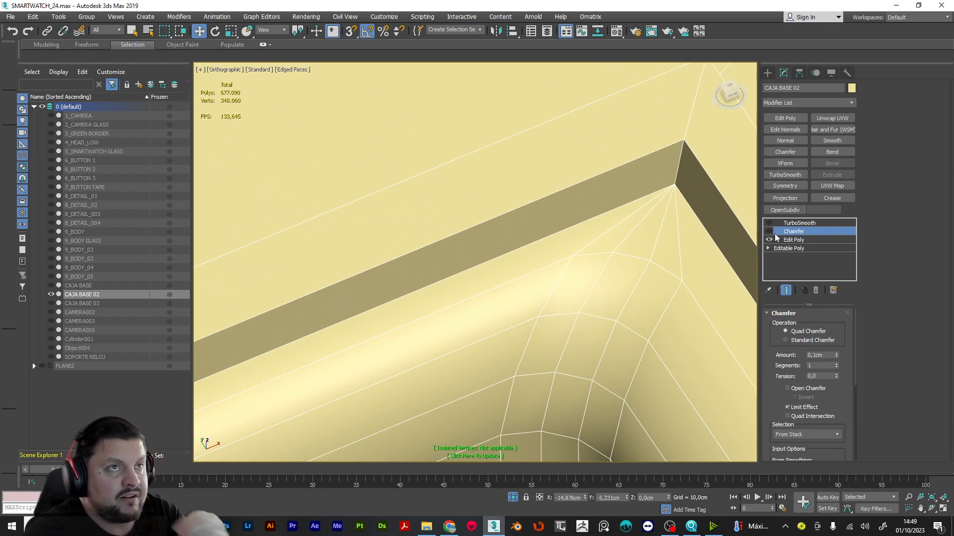
pyautogui.moveTo(674, 237); pyautogui.dragTo(468, 285, button='middle')
pyautogui.scroll(-3, 468, 285)
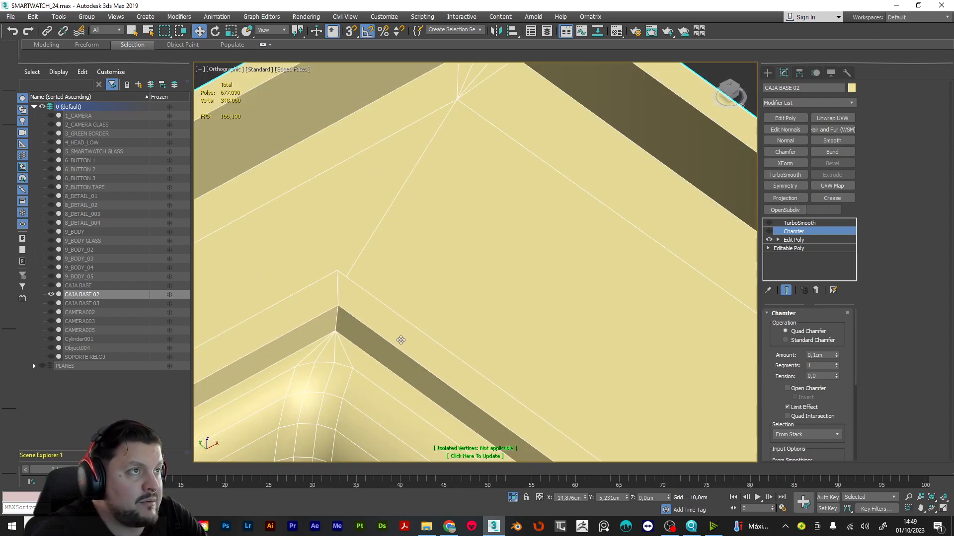
pyautogui.moveTo(403, 336); pyautogui.dragTo(653, 270, button='middle')
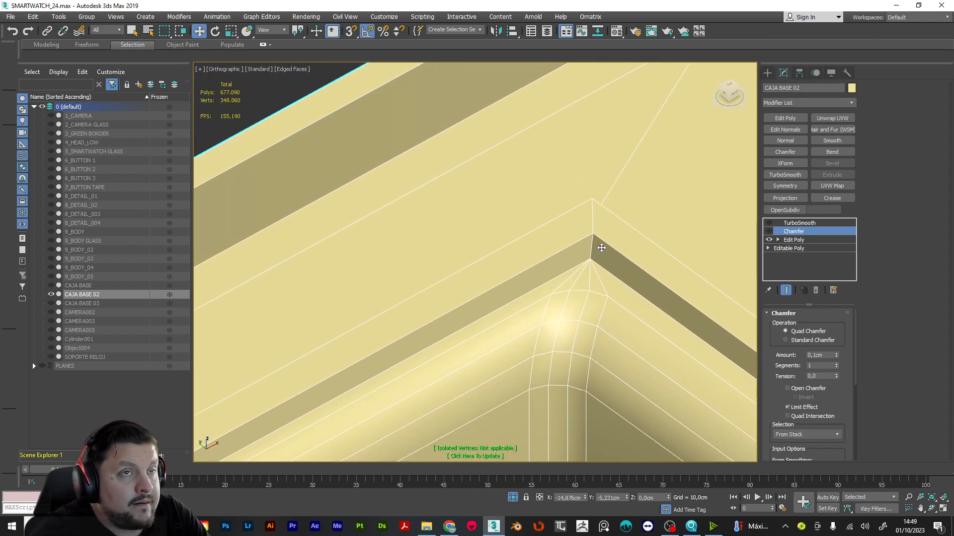
# In Edit Poly, cut an edge from the end vertex of the rounded cavity corner up across the ledge step.
pyautogui.click(789, 241)
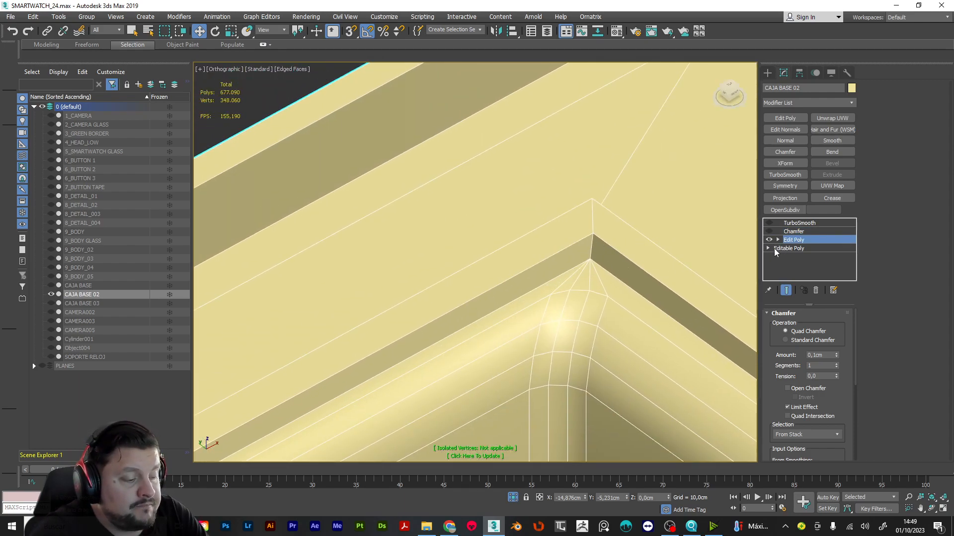
pyautogui.press('1')
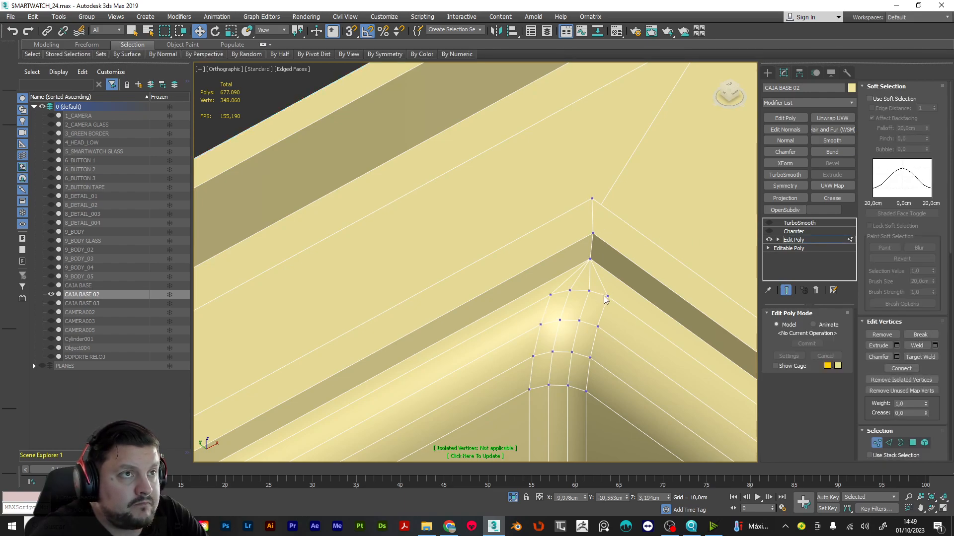
pyautogui.scroll(-5, 882, 354)
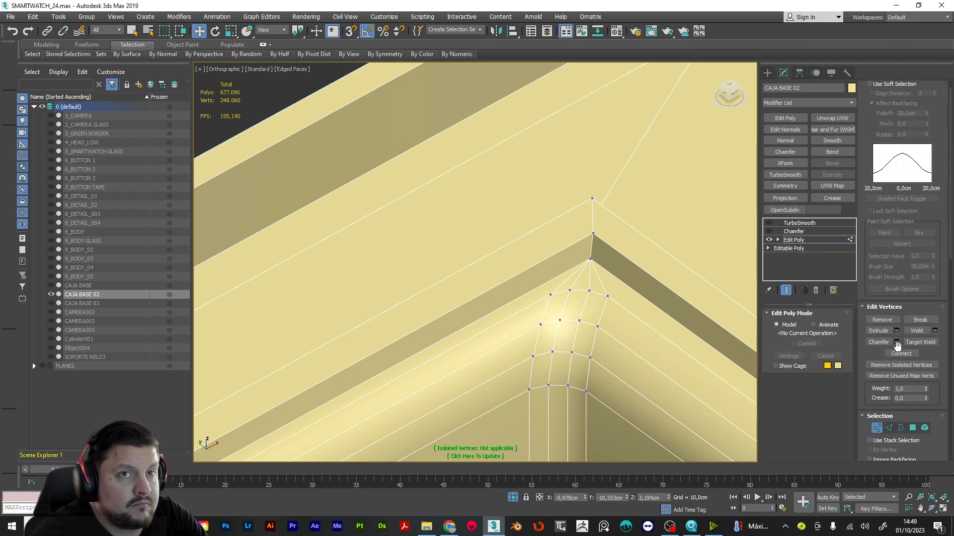
pyautogui.click(920, 338)
pyautogui.click(607, 297)
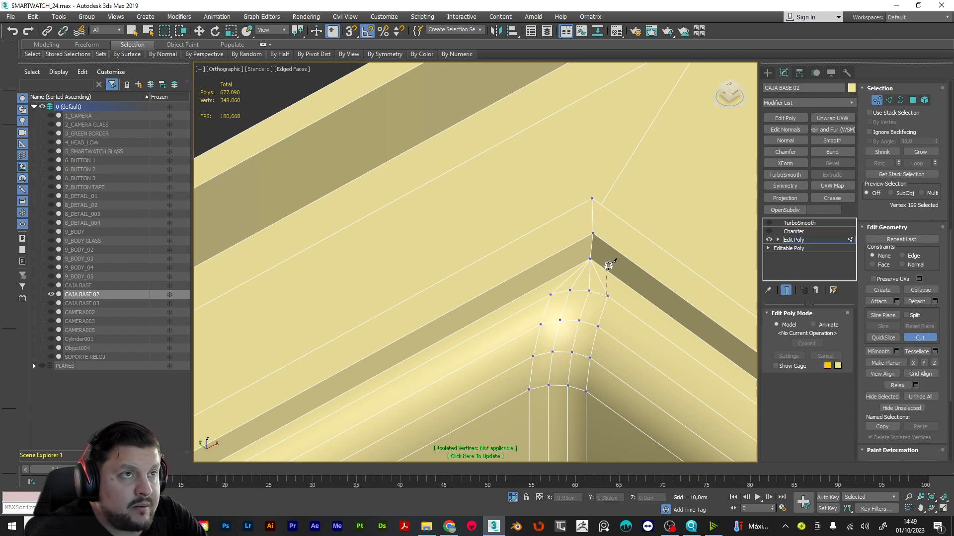
pyautogui.click(609, 271)
pyautogui.click(612, 247)
# Continue the cut from the ledge step across the flat ledge to the vertex at the base of the rounded outer corner's inner wall.
pyautogui.keyDown('alt'); pyautogui.moveTo(591, 246); pyautogui.dragTo(592, 362, button='middle'); pyautogui.keyUp('alt')
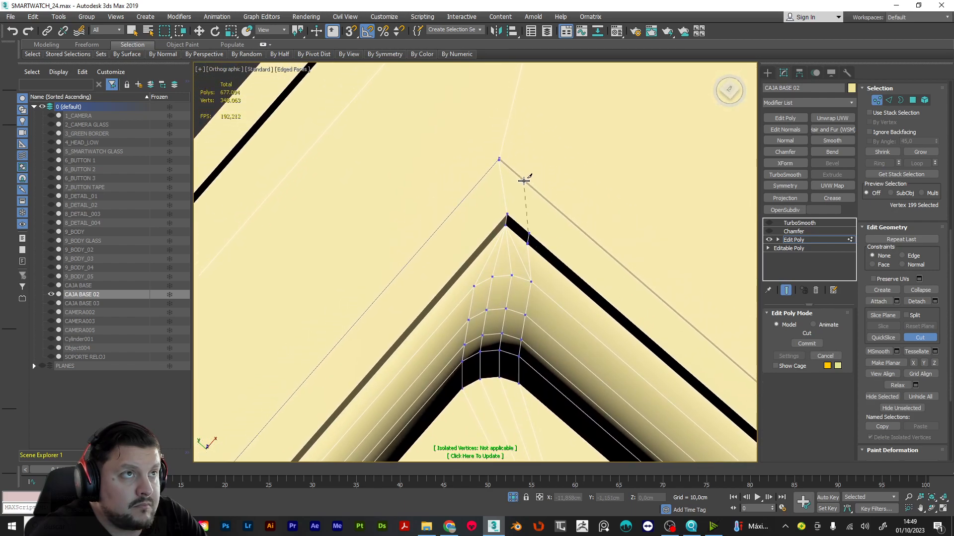
pyautogui.keyDown('alt'); pyautogui.moveTo(536, 118); pyautogui.dragTo(521, 286, button='middle'); pyautogui.keyUp('alt')
pyautogui.scroll(-3, 522, 286)
pyautogui.scroll(4, 550, 195)
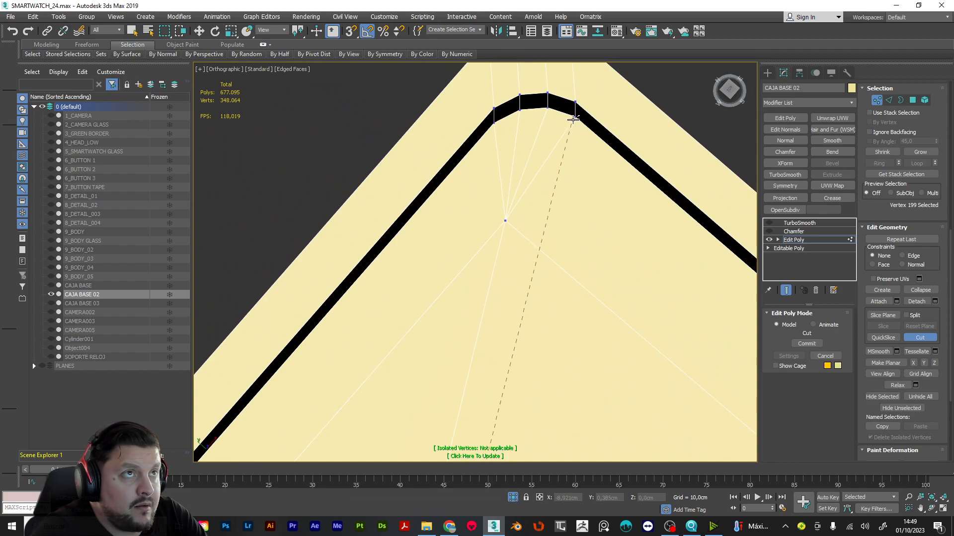
pyautogui.scroll(-5, 507, 315)
pyautogui.keyDown('alt'); pyautogui.moveTo(508, 315); pyautogui.dragTo(578, 206, button='middle'); pyautogui.keyUp('alt')
pyautogui.scroll(4, 558, 288)
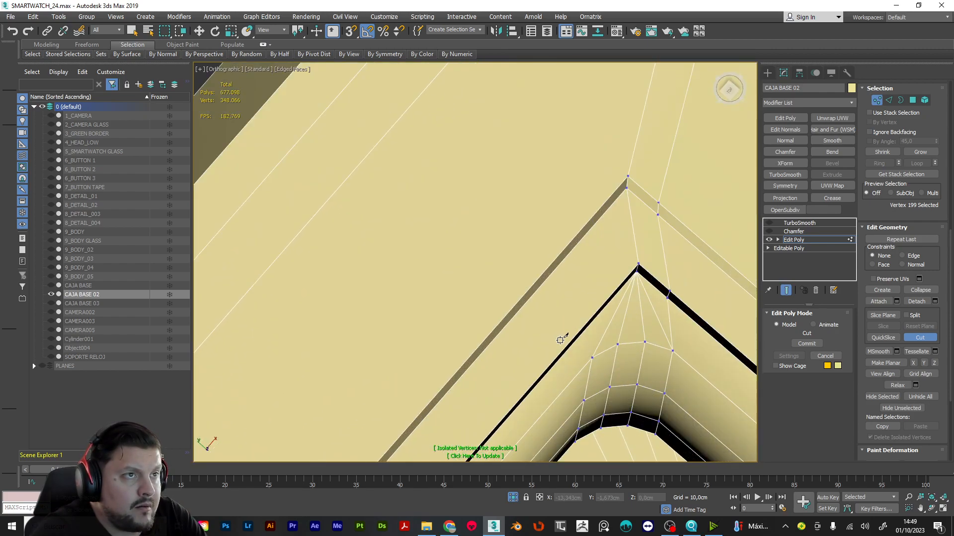
# Cut an edge from the opposite end vertex of the rounded cavity corner across the ledge and up the outer step wall.
pyautogui.click(590, 358)
pyautogui.click(612, 297)
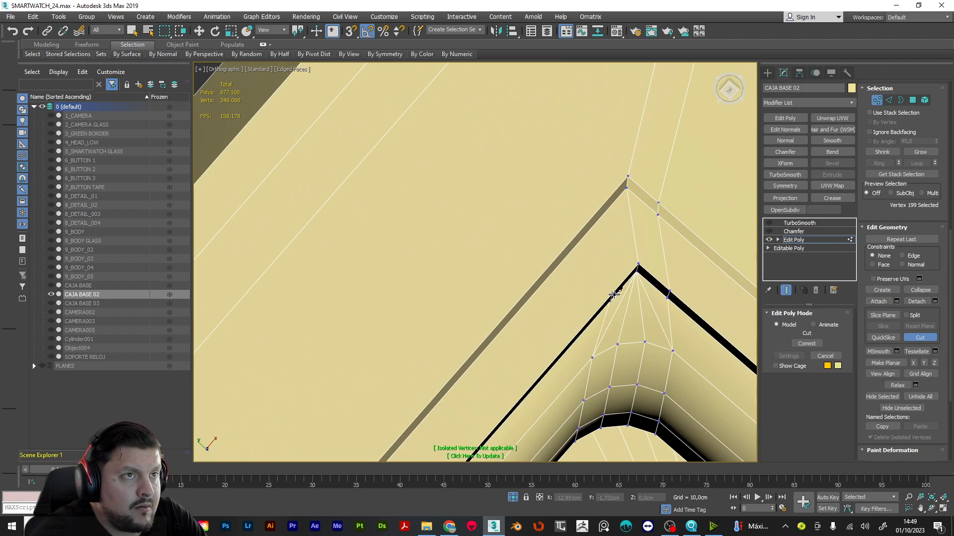
pyautogui.click(607, 207)
pyautogui.scroll(8, 610, 179)
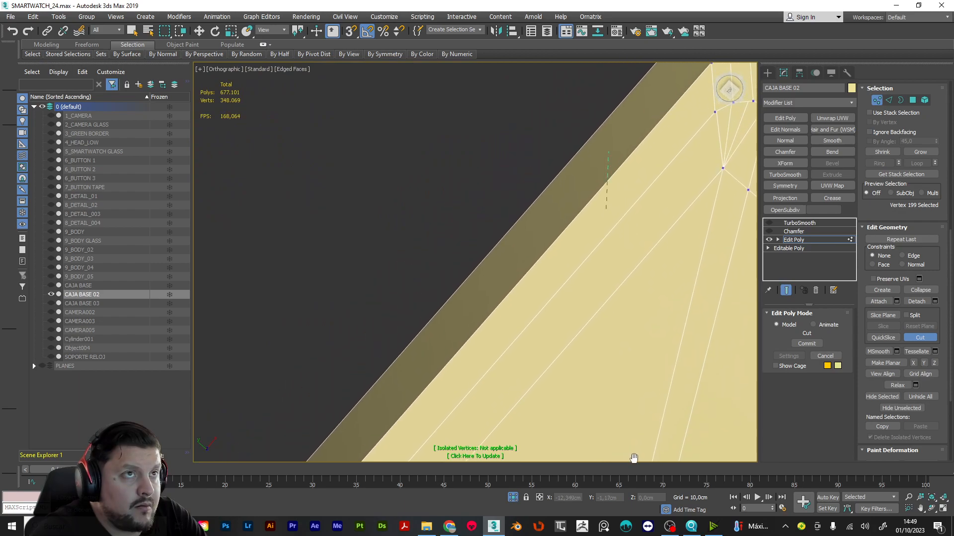
pyautogui.scroll(-3, 678, 238)
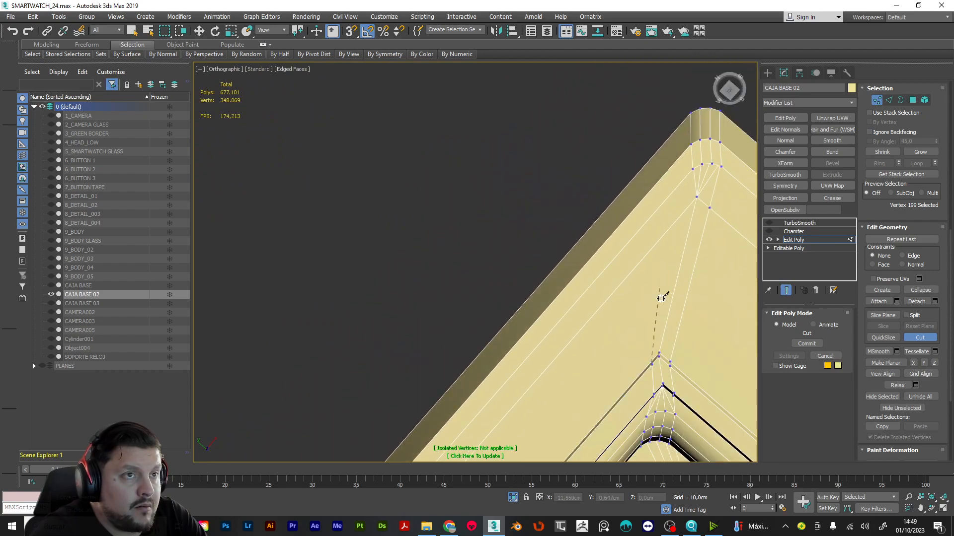
pyautogui.scroll(2, 644, 383)
pyautogui.click(666, 326)
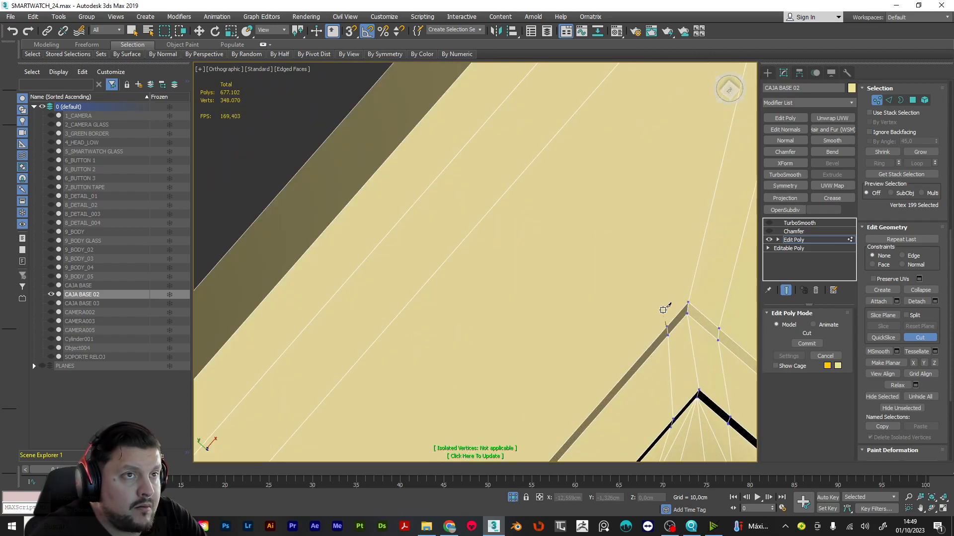
# Try to continue the cut from the ledge step's upper edge across the flat surface to the rounded outer corner.
pyautogui.scroll(-4, 666, 320)
pyautogui.scroll(6, 667, 186)
pyautogui.scroll(-5, 679, 194)
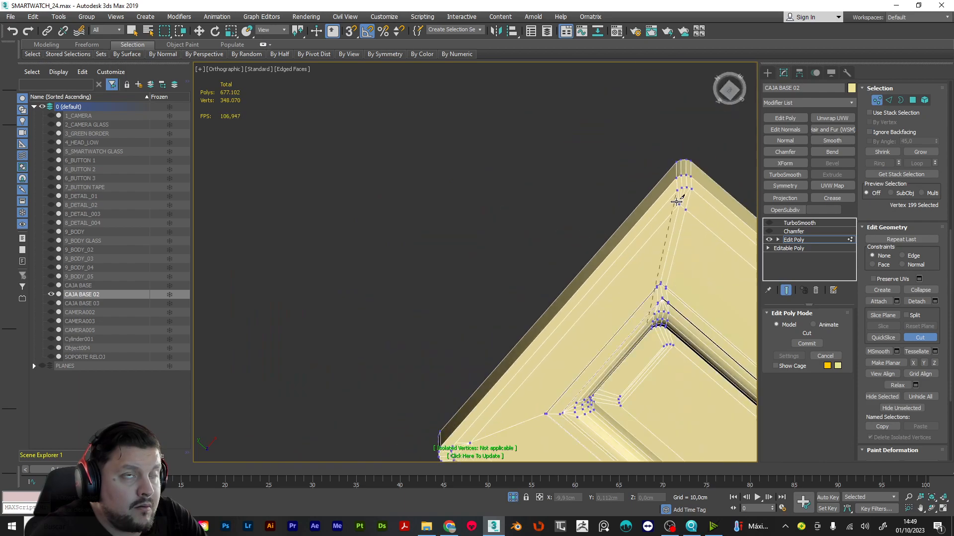
pyautogui.scroll(6, 715, 164)
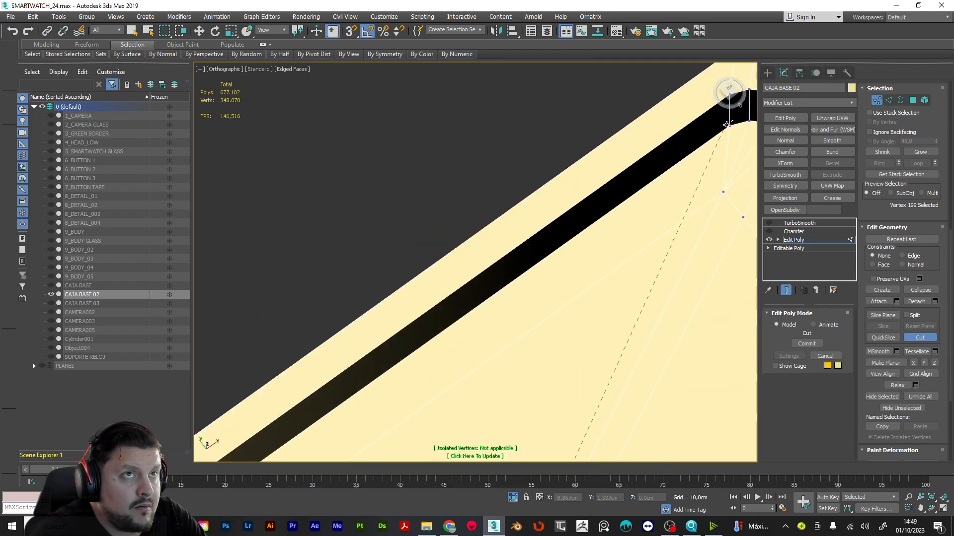
pyautogui.scroll(-5, 673, 204)
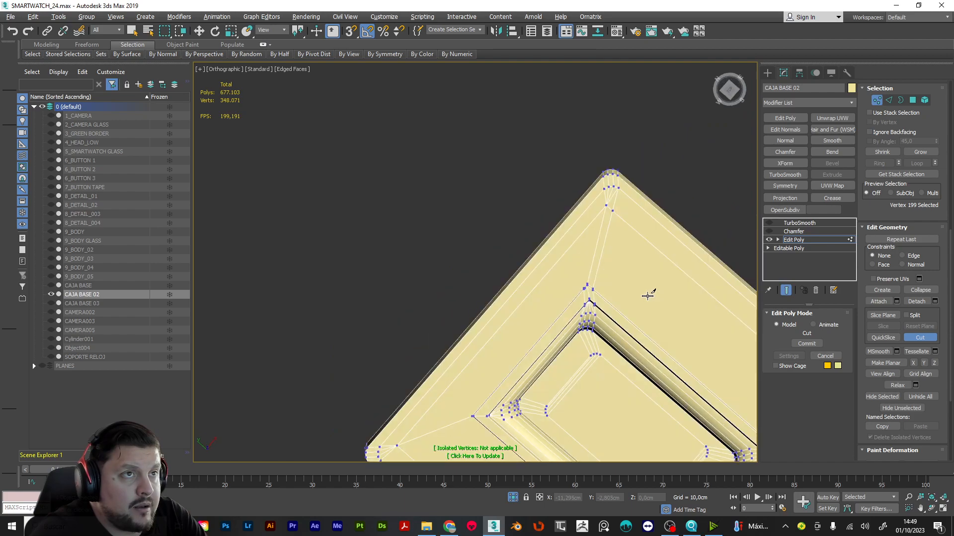
pyautogui.scroll(5, 596, 317)
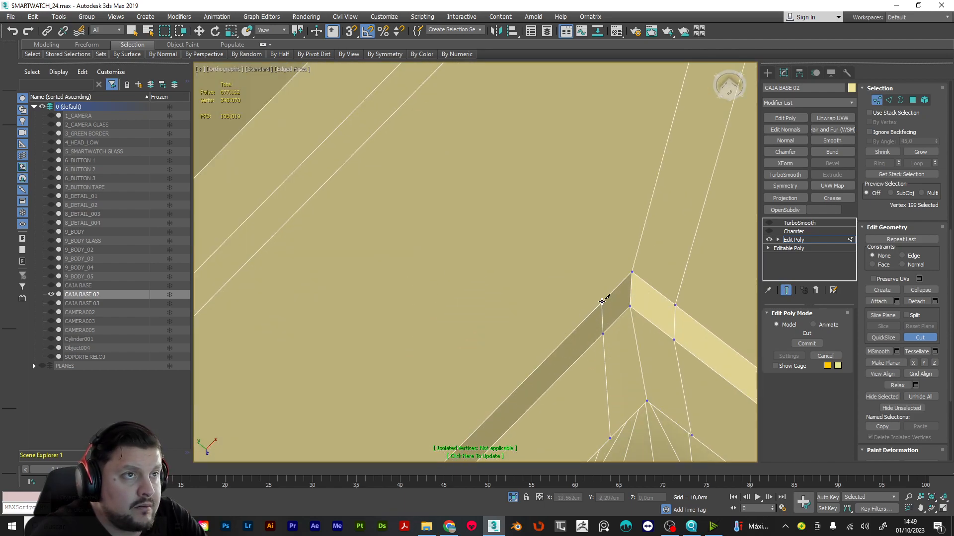
pyautogui.click(602, 301)
pyautogui.scroll(-8, 602, 300)
pyautogui.keyDown('alt'); pyautogui.moveTo(609, 265); pyautogui.dragTo(538, 300, button='middle'); pyautogui.keyUp('alt')
pyautogui.scroll(6, 624, 275)
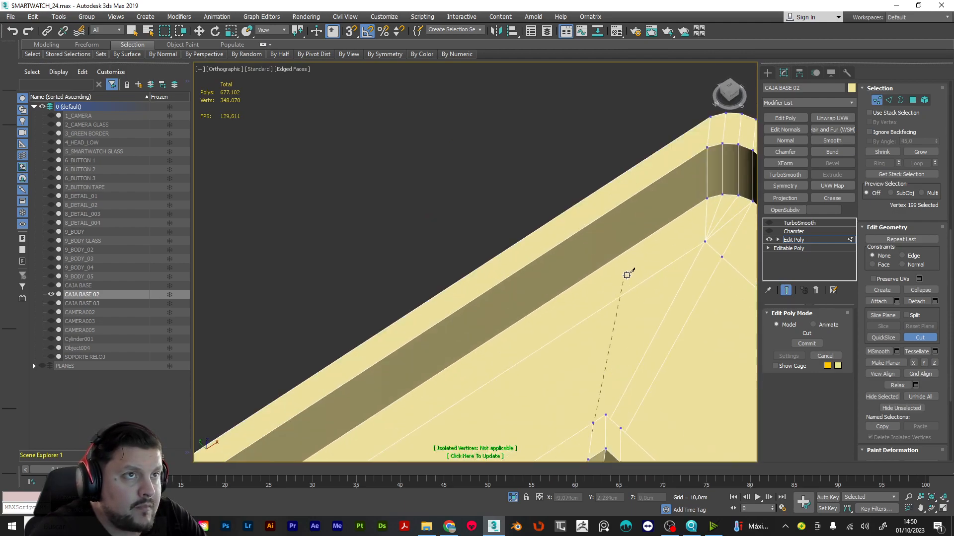
pyautogui.click(686, 252)
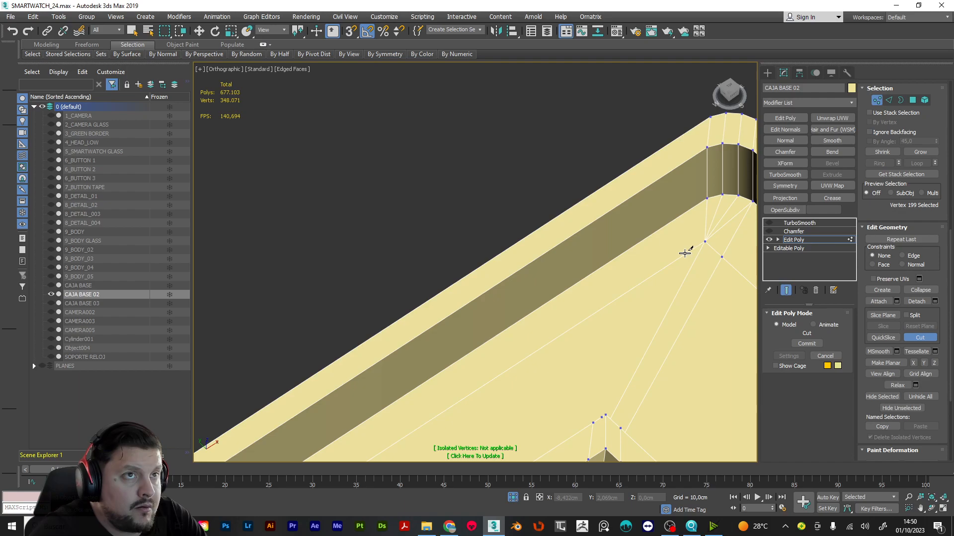
# Cut an edge from the vertex at the base of the outer corner's inner wall down to the new vertex on the ledge step.
pyautogui.click(708, 197)
pyautogui.keyDown('alt'); pyautogui.moveTo(687, 253); pyautogui.dragTo(641, 298, button='middle'); pyautogui.keyUp('alt')
pyautogui.scroll(3, 616, 300)
pyautogui.scroll(2, 616, 300)
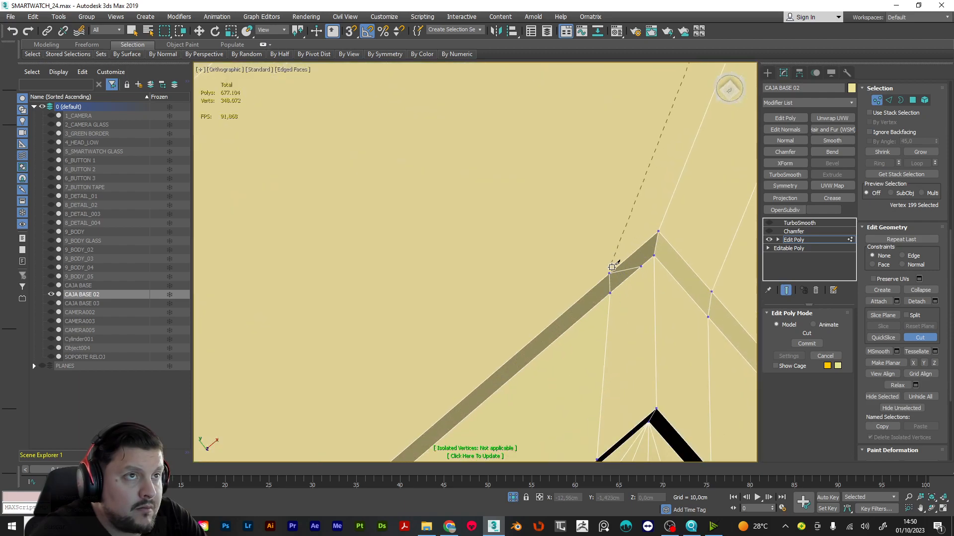
pyautogui.click(610, 273)
pyautogui.rightClick(580, 292)
pyautogui.press('2')
pyautogui.press('1')
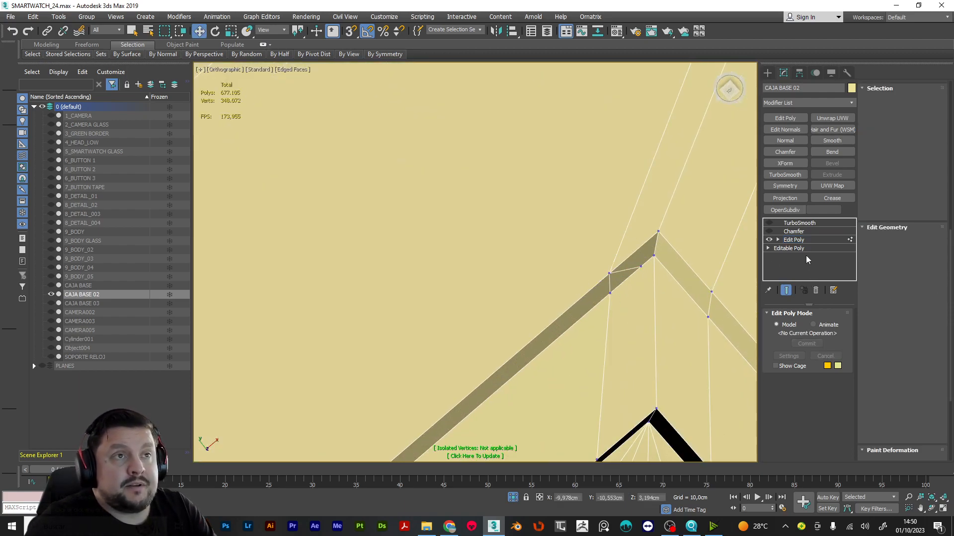
# Target weld the stray vertex beside the ledge-step corner into the new cut's vertex on the step edge.
pyautogui.scroll(2, 913, 280)
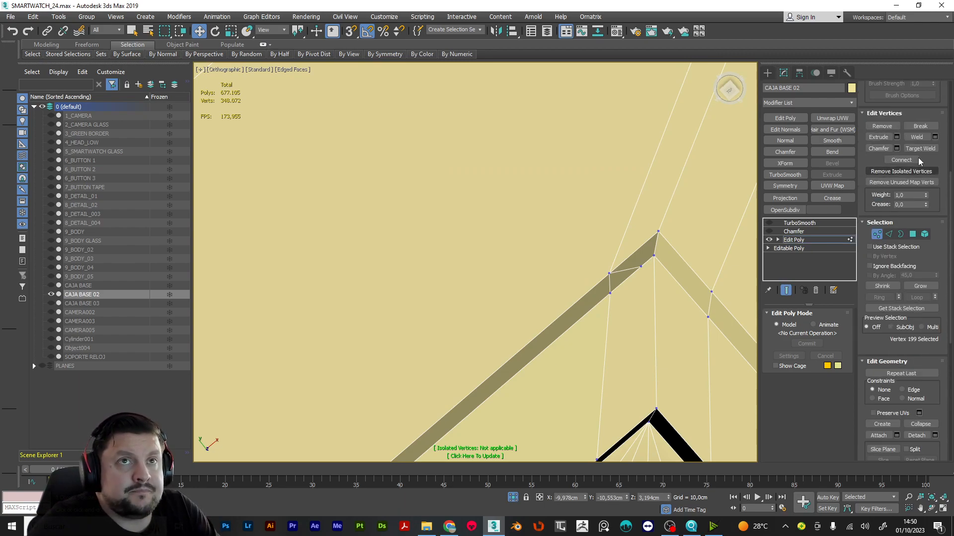
pyautogui.click(920, 148)
pyautogui.click(608, 292)
pyautogui.scroll(-5, 633, 264)
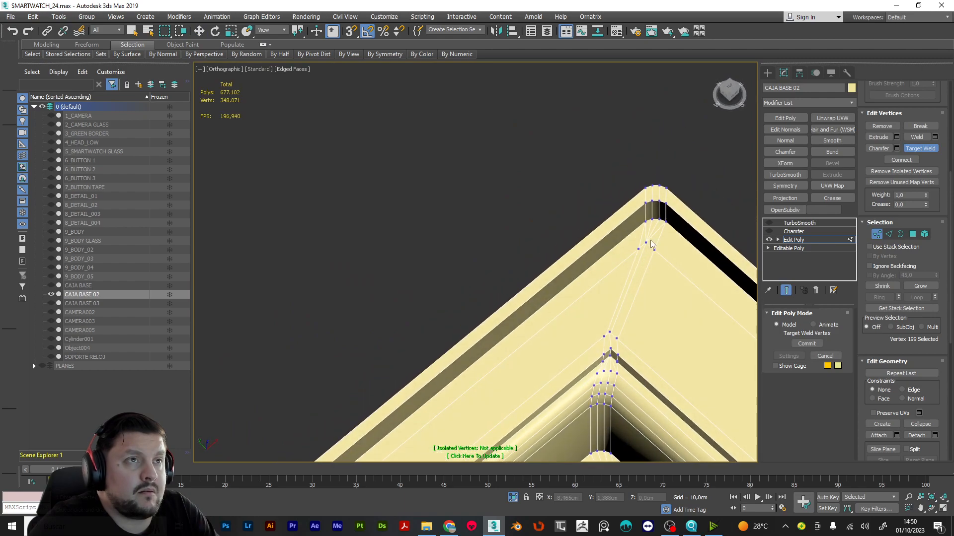
# Remove the extra edges between the flat surface's corner vertex and the base of the rounded outer corner's inner wall.
pyautogui.scroll(4, 650, 238)
pyautogui.press('2')
pyautogui.press('w')
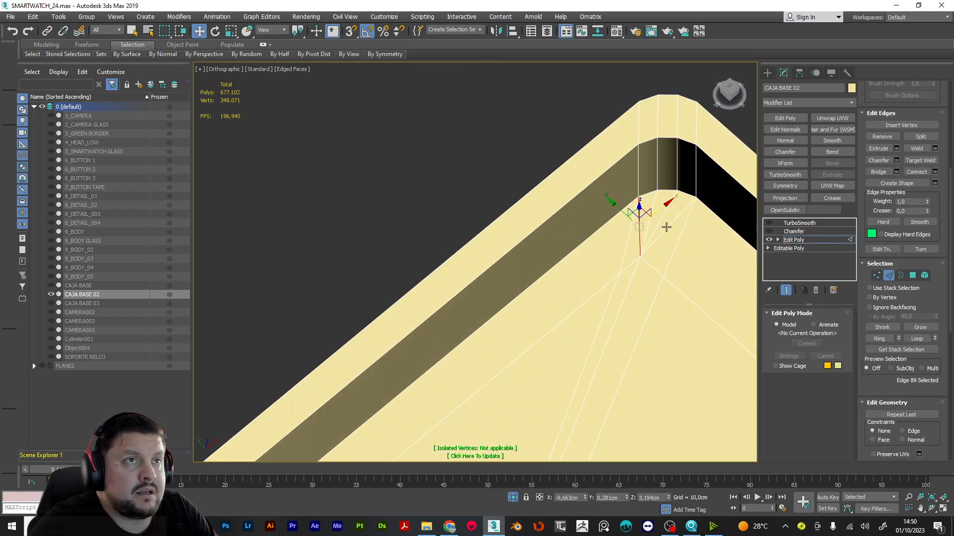
pyautogui.scroll(2, 889, 198)
pyautogui.click(882, 196)
# Remove the diagonal edges joining the ledge's inner corner vertex to the end vertices of the rounded cavity corner.
pyautogui.scroll(-4, 691, 248)
pyautogui.scroll(6, 656, 264)
pyautogui.click(652, 268)
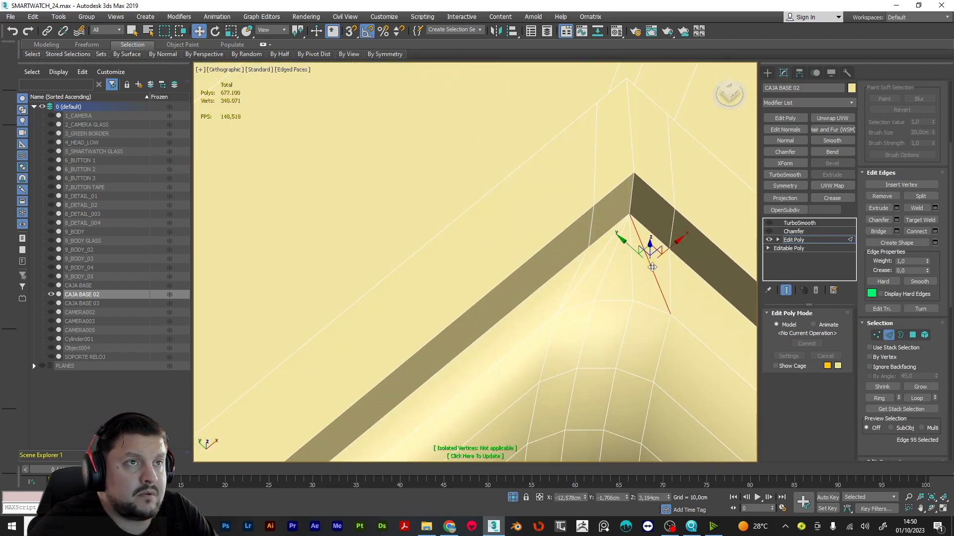
pyautogui.click(882, 196)
pyautogui.scroll(-4, 631, 246)
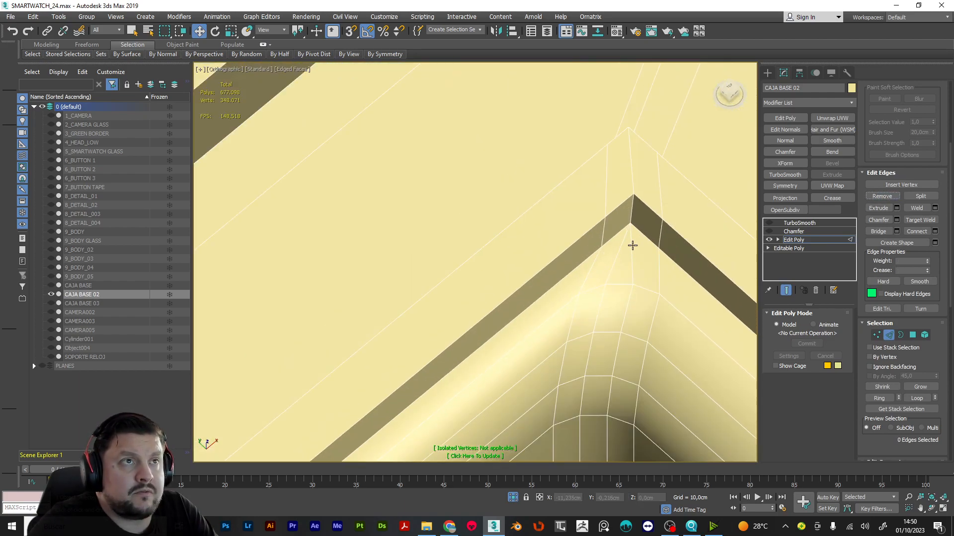
# Leave edge editing, enable Chamfer and TurboSmooth, and examine how the recut corner smooths compared with the untouched one.
pyautogui.click(793, 240)
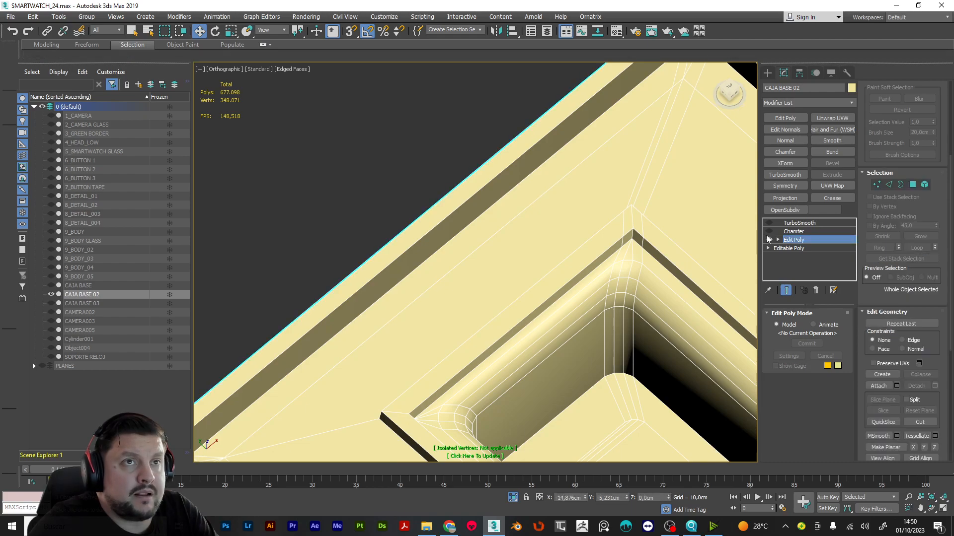
pyautogui.click(769, 232)
pyautogui.click(793, 231)
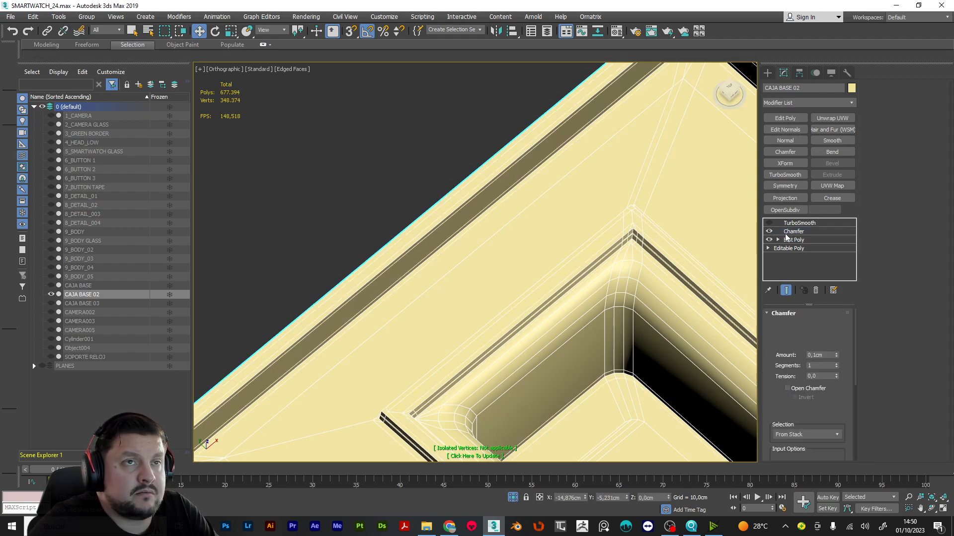
pyautogui.click(769, 223)
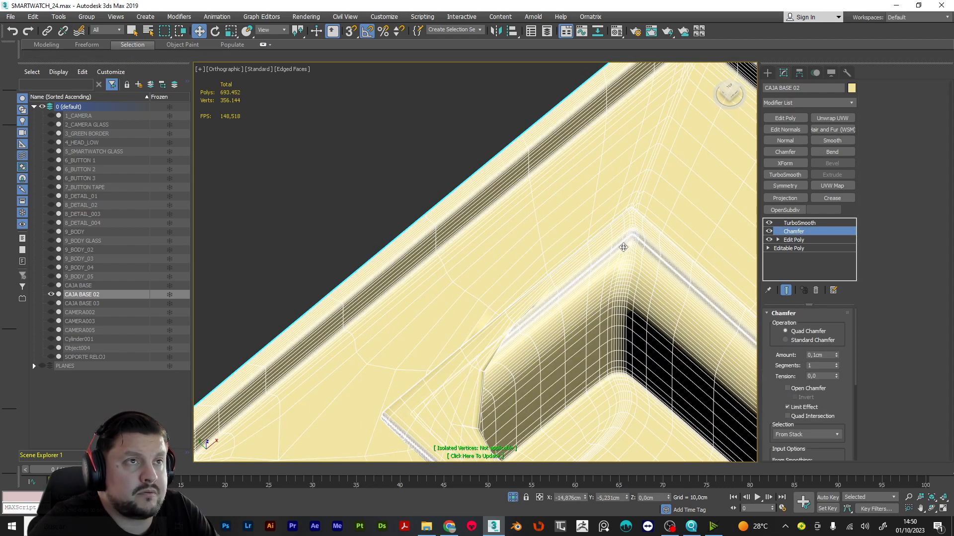
pyautogui.scroll(-3, 628, 243)
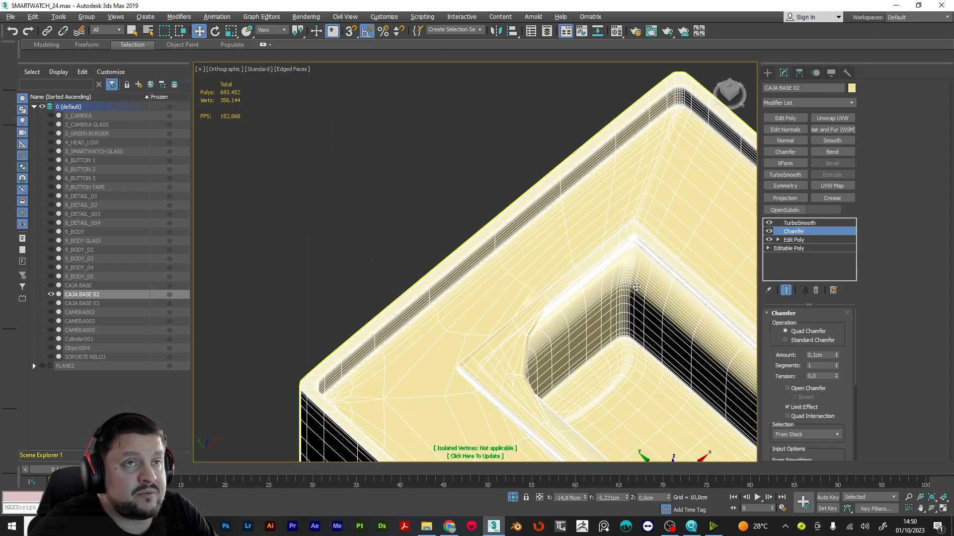
pyautogui.keyDown('alt'); pyautogui.moveTo(630, 250); pyautogui.dragTo(609, 290, button='middle'); pyautogui.keyUp('alt')
# Hide Chamfer and TurboSmooth again and go back to the Edit Poly modifier with the whole box base in view.
pyautogui.click(768, 232)
pyautogui.click(795, 240)
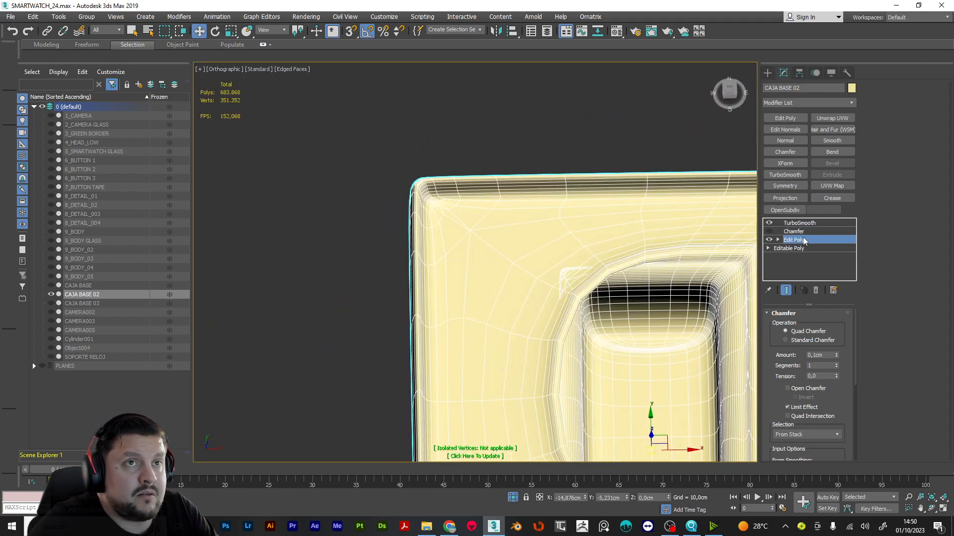
pyautogui.click(769, 223)
pyautogui.moveTo(681, 305); pyautogui.dragTo(634, 267, button='middle')
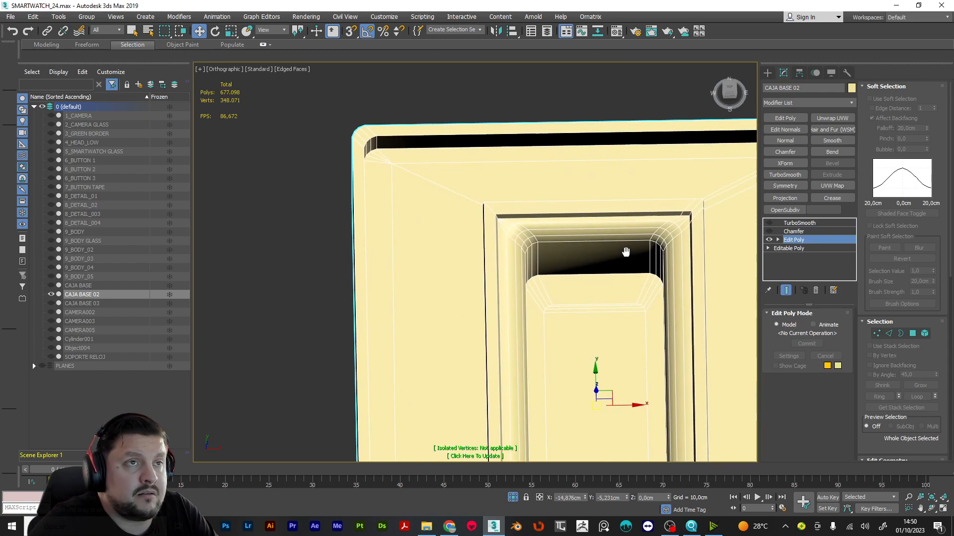
pyautogui.scroll(-3, 637, 243)
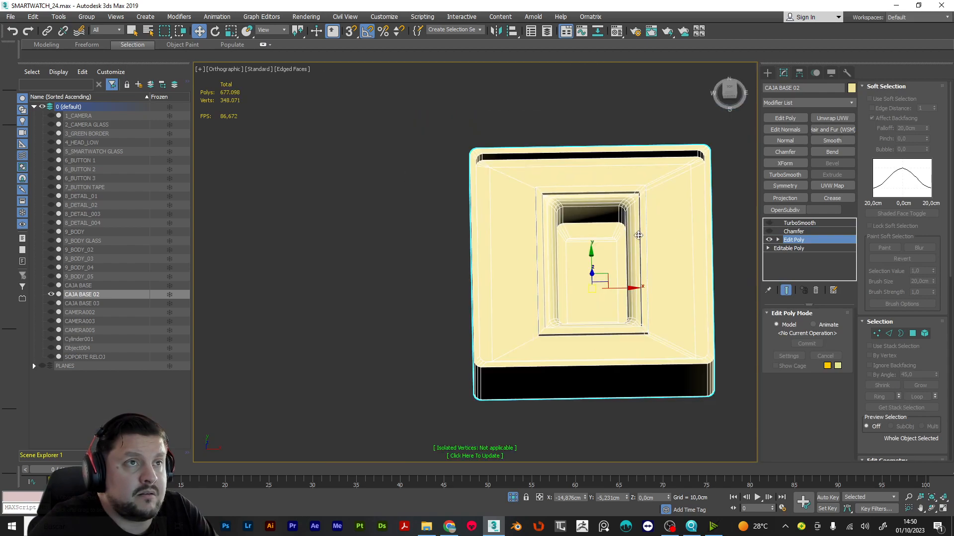
# Add a Symmetry modifier on the X axis above Edit Poly to mirror the recut corner to the other side.
pyautogui.click(785, 186)
pyautogui.scroll(5, 633, 203)
pyautogui.scroll(-2, 633, 203)
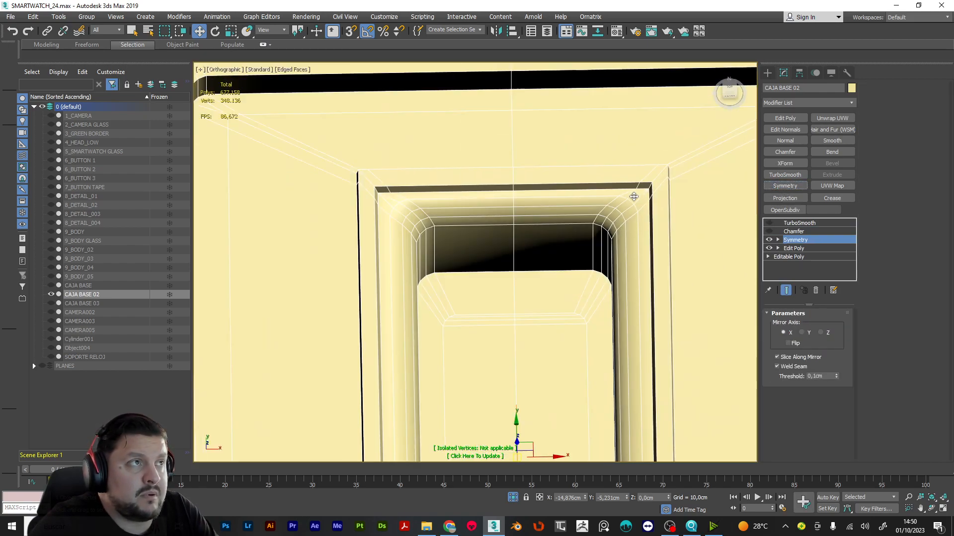
pyautogui.scroll(-1, 500, 243)
pyautogui.scroll(-2, 500, 243)
pyautogui.keyDown('alt'); pyautogui.moveTo(499, 243); pyautogui.dragTo(711, 266, button='middle'); pyautogui.keyUp('alt')
# Add an Edit Poly modifier above Symmetry and turn on the Chamfer modifier.
pyautogui.click(785, 118)
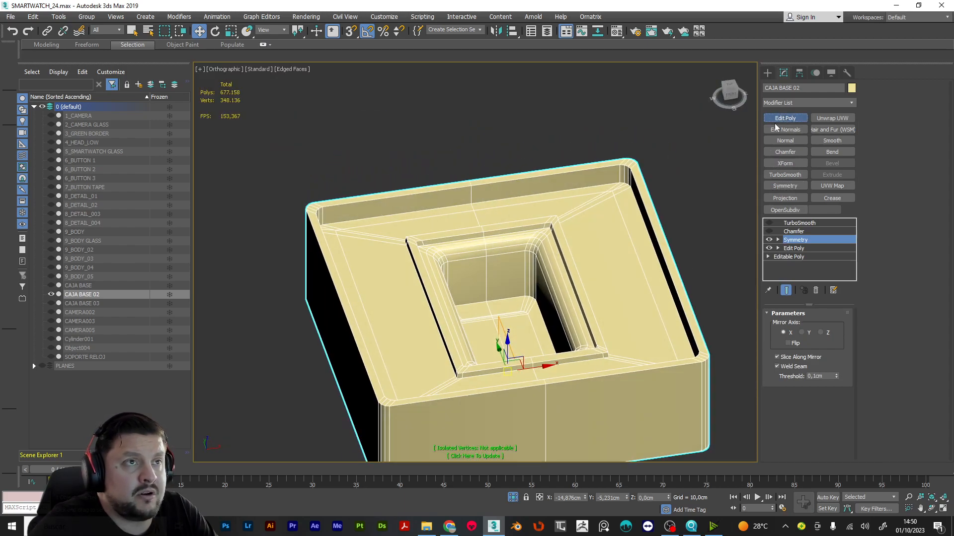
pyautogui.click(807, 230)
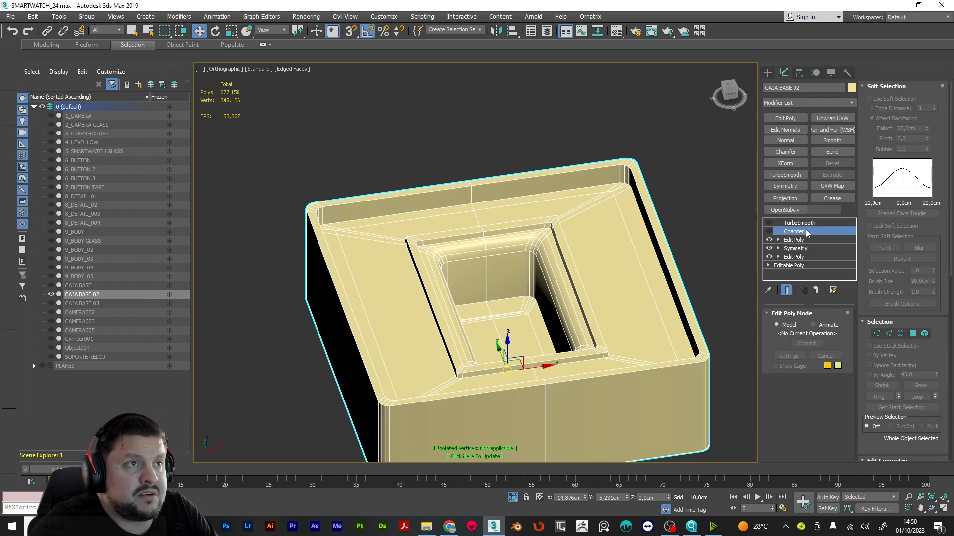
pyautogui.click(769, 233)
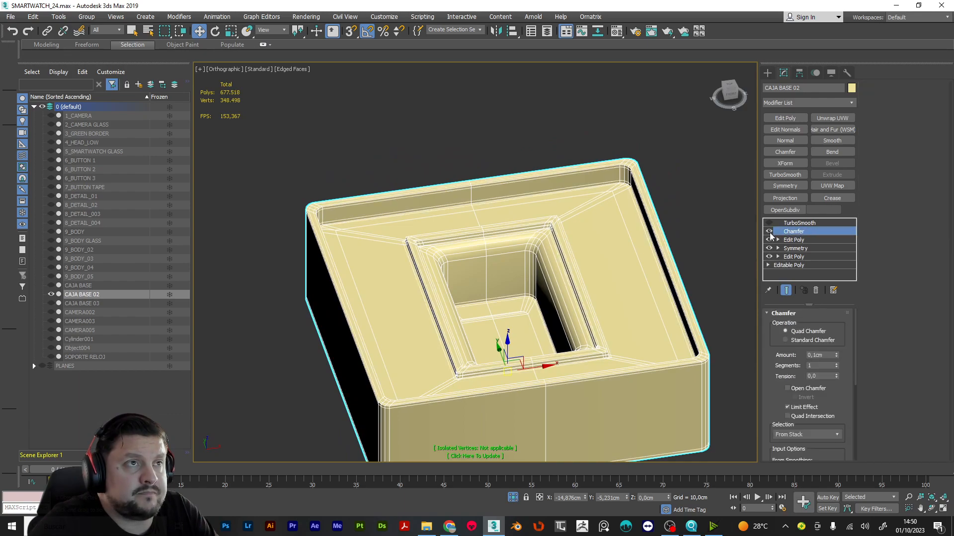
pyautogui.keyDown('alt'); pyautogui.moveTo(512, 241); pyautogui.dragTo(561, 234, button='middle'); pyautogui.keyUp('alt')
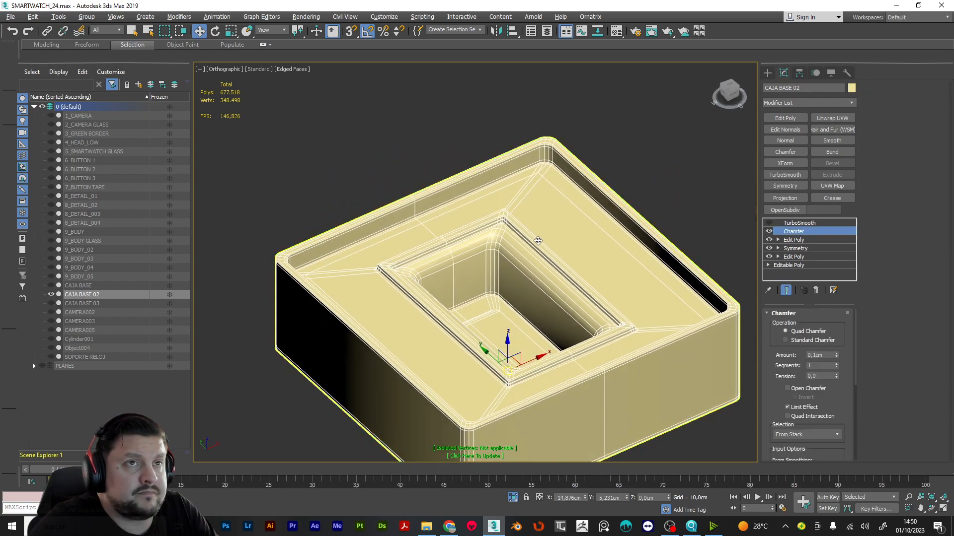
# Add another Edit Poly modifier above Chamfer and enter vertex editing at the cavity's ledge-step corner.
pyautogui.click(794, 118)
pyautogui.scroll(5, 614, 154)
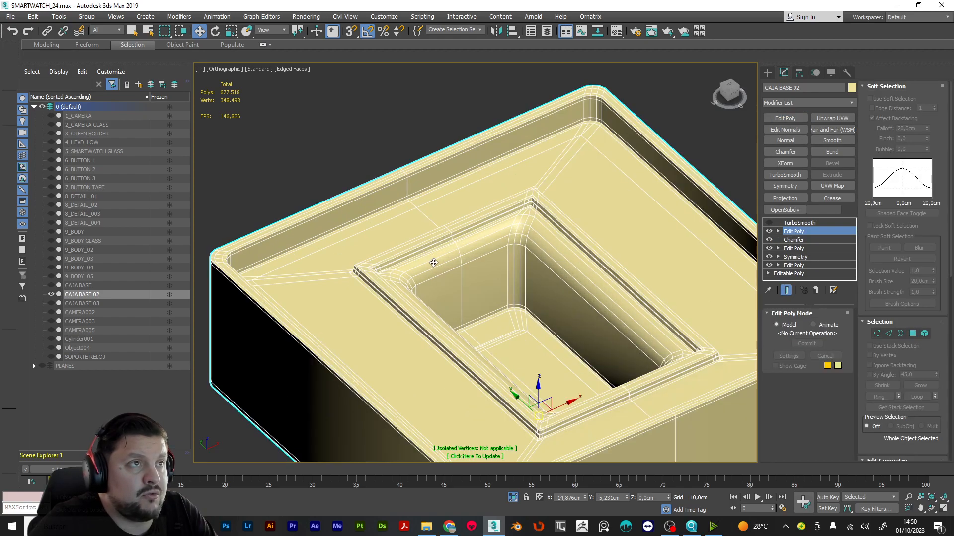
pyautogui.scroll(4, 615, 154)
pyautogui.press('1')
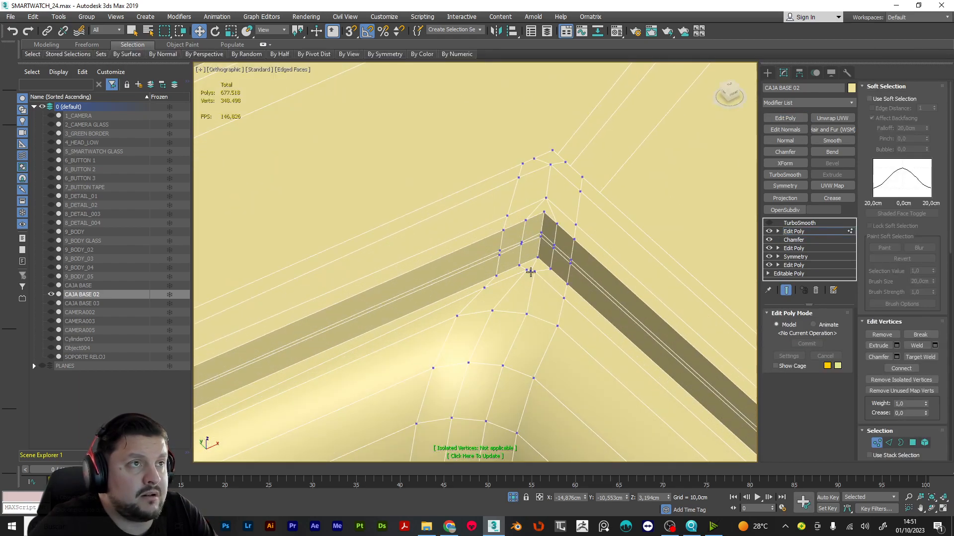
# Target weld the two vertices flanking the middle vertex at the foot of the chamfered ledge-step corner into that middle vertex.
pyautogui.scroll(2, 564, 241)
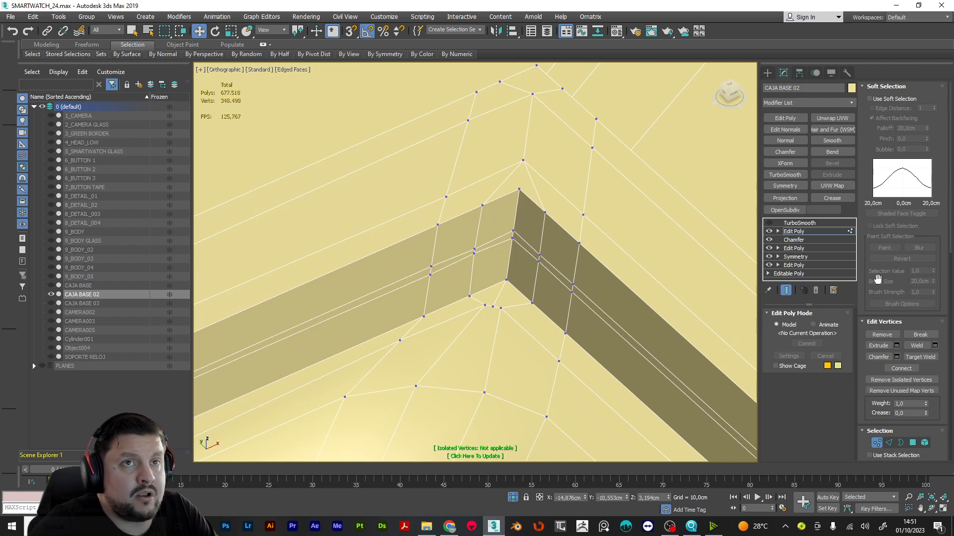
pyautogui.scroll(-5, 889, 281)
pyautogui.click(920, 253)
pyautogui.scroll(3, 493, 317)
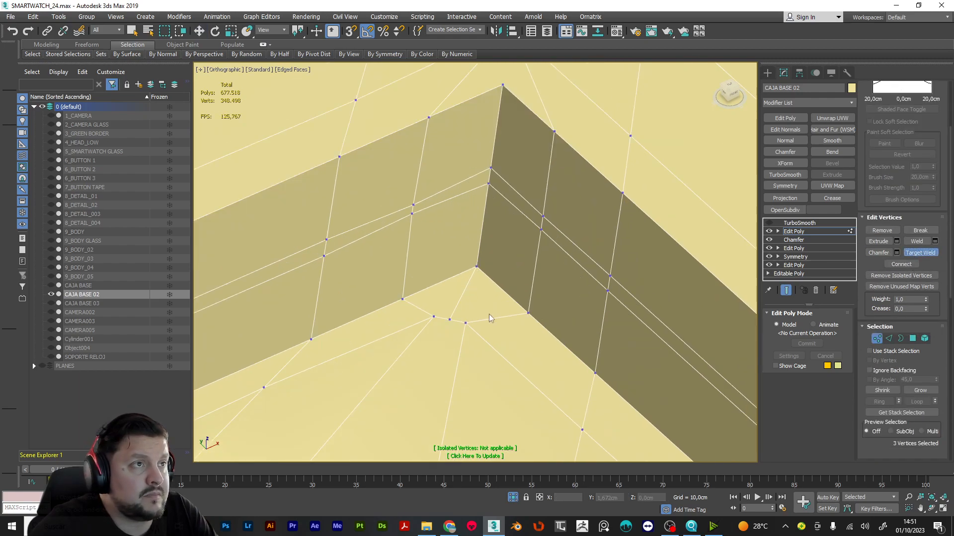
pyautogui.moveTo(467, 323); pyautogui.dragTo(450, 319)
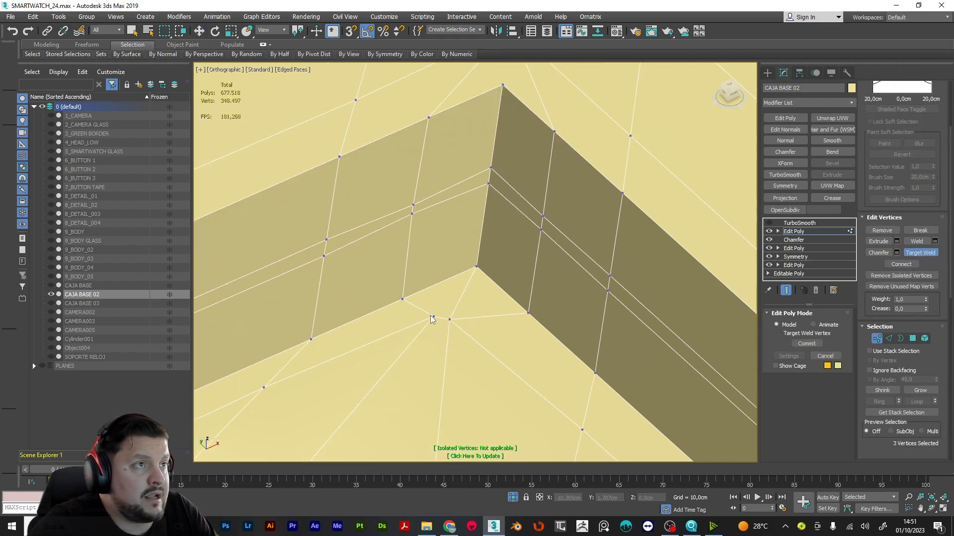
pyautogui.click(449, 319)
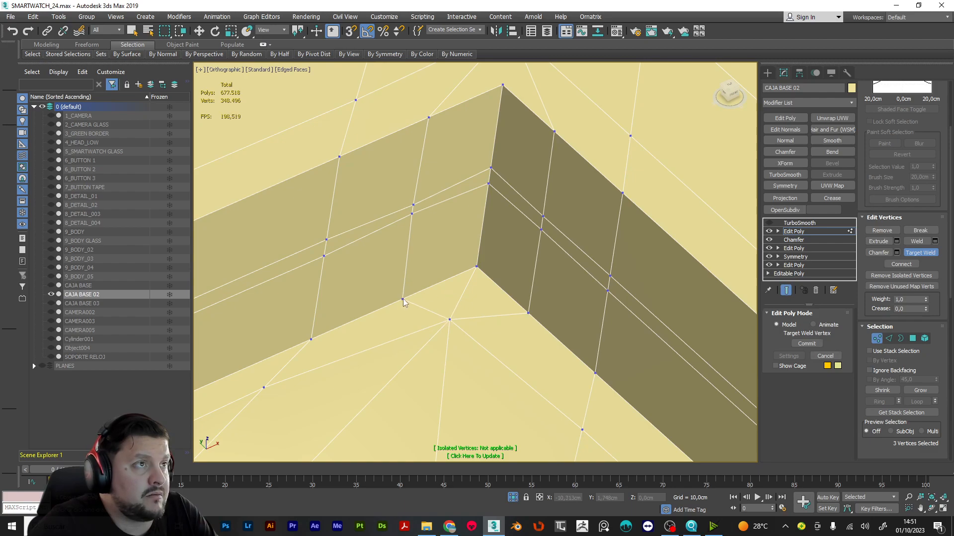
# Try target welding the vertex column along one wall of the ledge-step corner into the matching corner vertices.
pyautogui.click(474, 268)
pyautogui.click(411, 213)
pyautogui.click(488, 184)
pyautogui.click(491, 169)
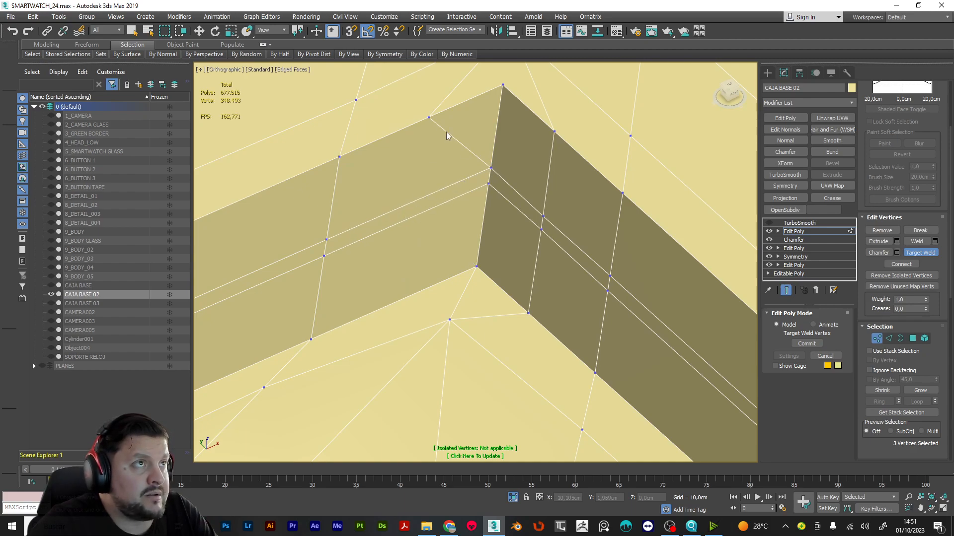
pyautogui.click(504, 85)
# Target weld the vertex column along the corner's other wall into the same corner vertices.
pyautogui.click(500, 88)
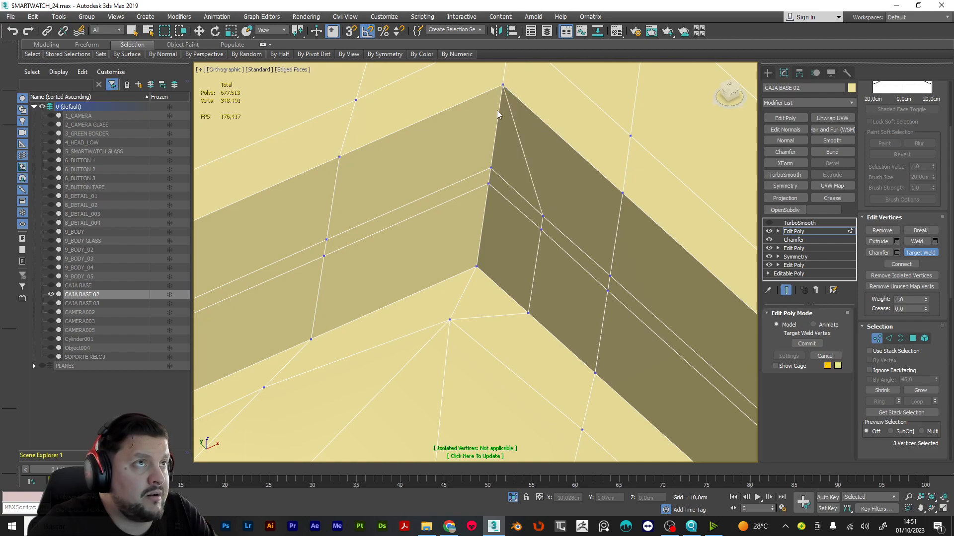
pyautogui.click(491, 167)
pyautogui.click(489, 186)
pyautogui.click(477, 268)
# At the next ledge-step corner, weld the top vertex into the corner, then select and remove the extra vertical edge loop beside it.
pyautogui.scroll(-3, 484, 278)
pyautogui.keyDown('alt'); pyautogui.moveTo(485, 279); pyautogui.dragTo(566, 343, button='middle'); pyautogui.keyUp('alt')
pyautogui.moveTo(566, 343); pyautogui.dragTo(453, 184, button='middle')
pyautogui.scroll(7, 641, 326)
pyautogui.scroll(4, 609, 326)
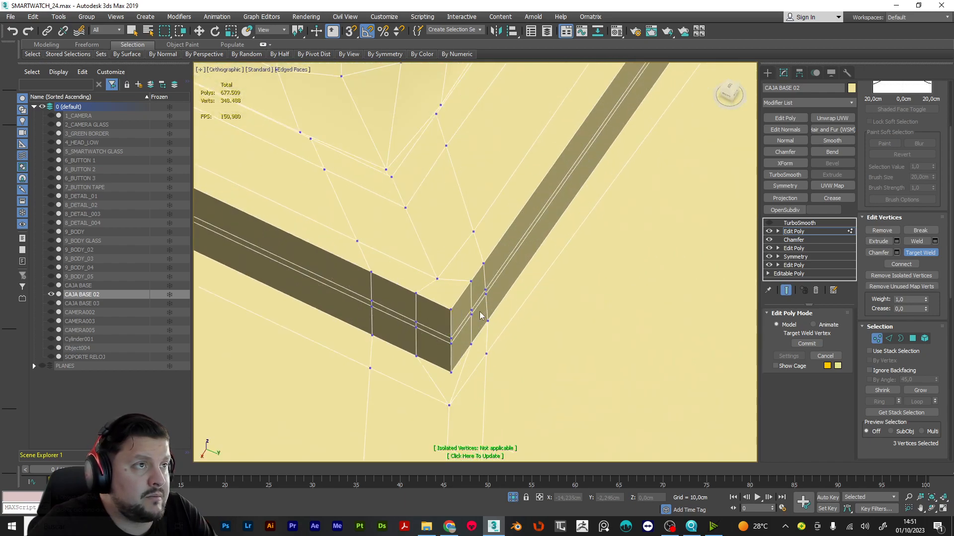
pyautogui.click(428, 308)
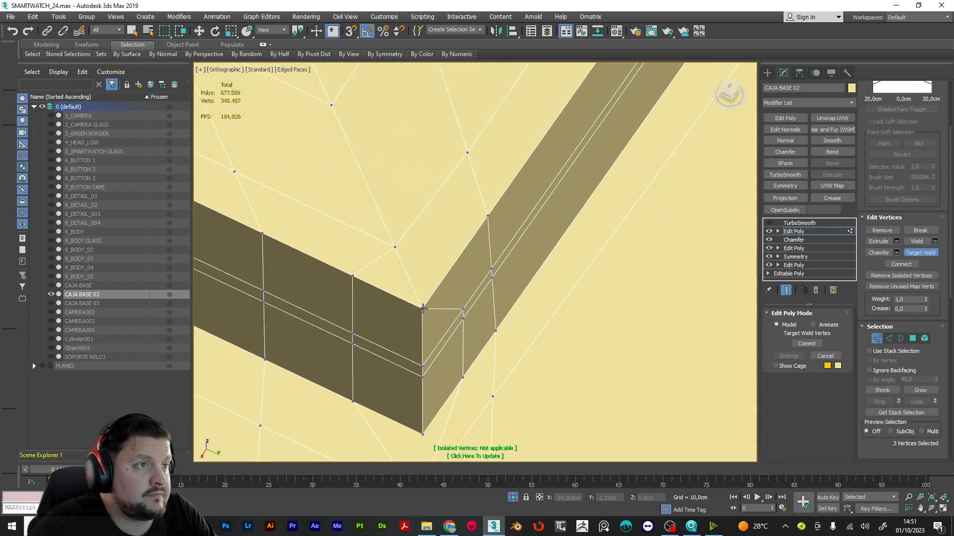
pyautogui.moveTo(473, 332); pyautogui.dragTo(556, 213, button='middle')
pyautogui.press('w')
pyautogui.press('2')
pyautogui.doubleClick(546, 225)
pyautogui.click(901, 229)
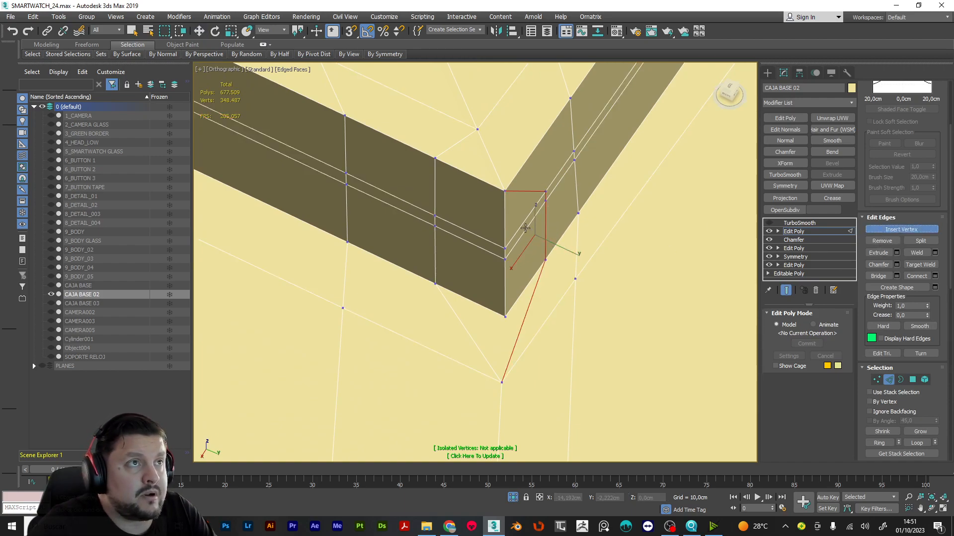
pyautogui.click(882, 241)
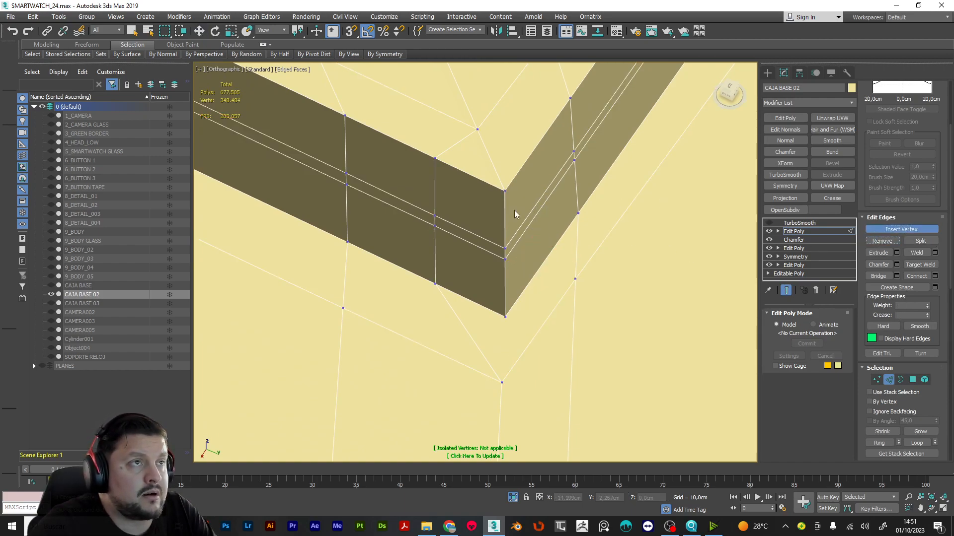
# Select the remaining vertical edge loop on the other side of that corner and remove it.
pyautogui.click(436, 186)
pyautogui.press('w')
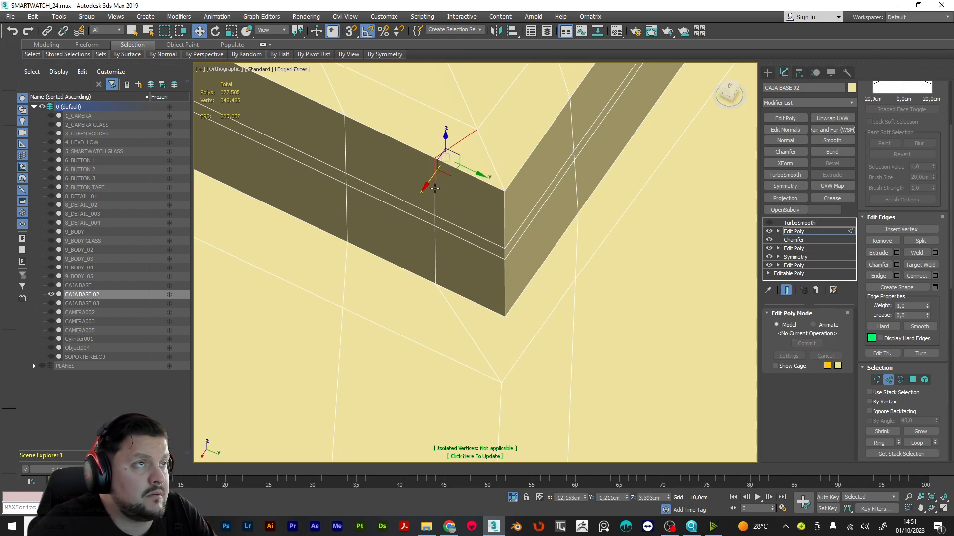
pyautogui.doubleClick(436, 205)
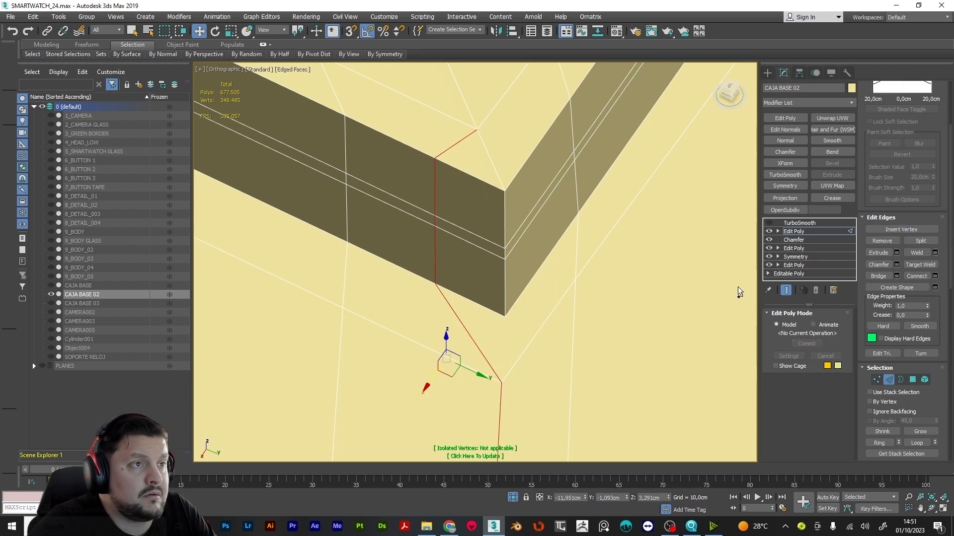
pyautogui.scroll(-10, 572, 301)
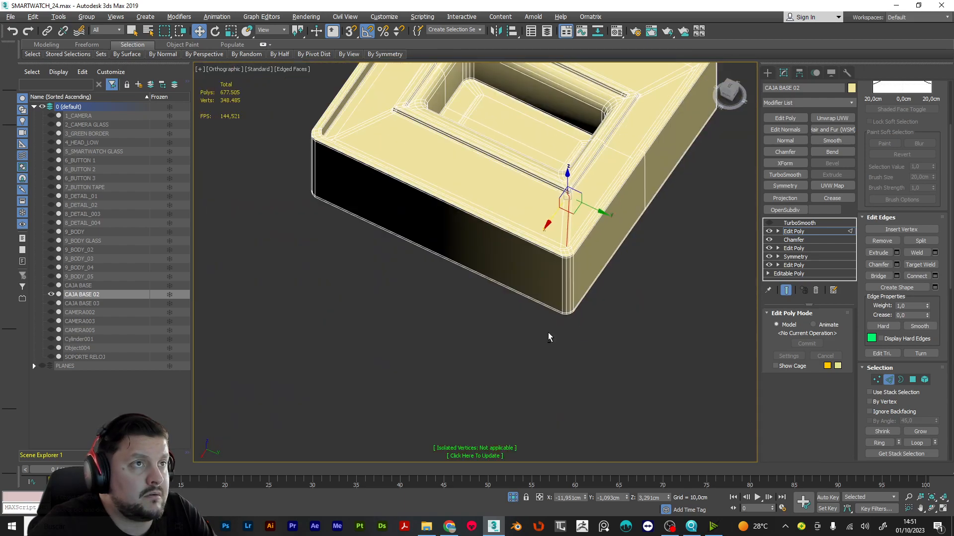
pyautogui.moveTo(603, 243); pyautogui.dragTo(627, 204)
pyautogui.scroll(5, 622, 284)
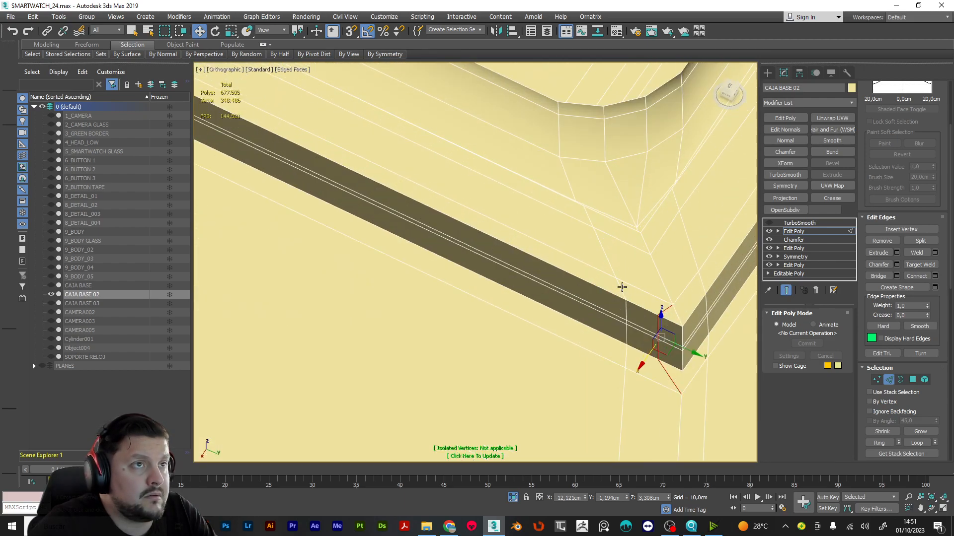
pyautogui.click(882, 241)
pyautogui.moveTo(622, 276); pyautogui.dragTo(518, 304, button='middle')
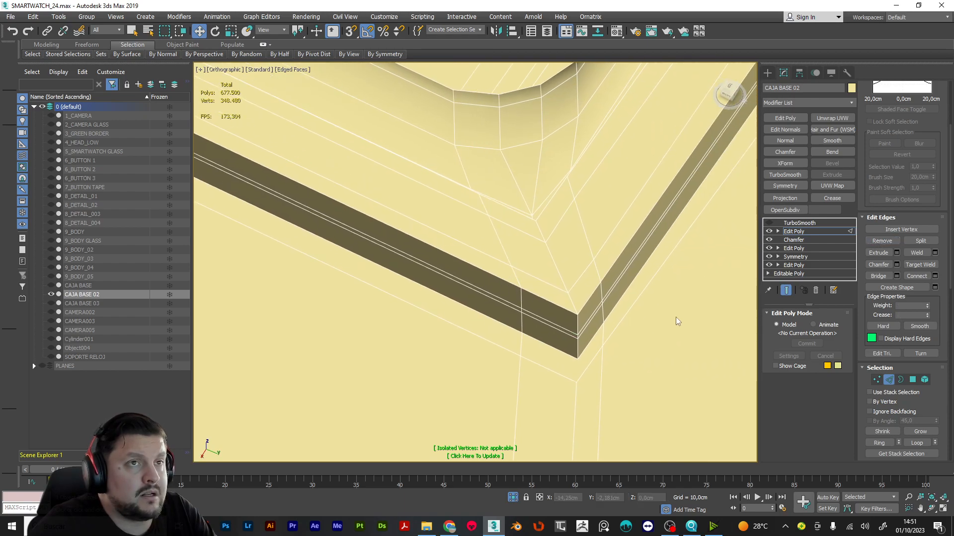
# Turn on TurboSmooth to check the corner, and delete the Edit Poly modifier above Chamfer.
pyautogui.click(846, 231)
pyautogui.click(770, 223)
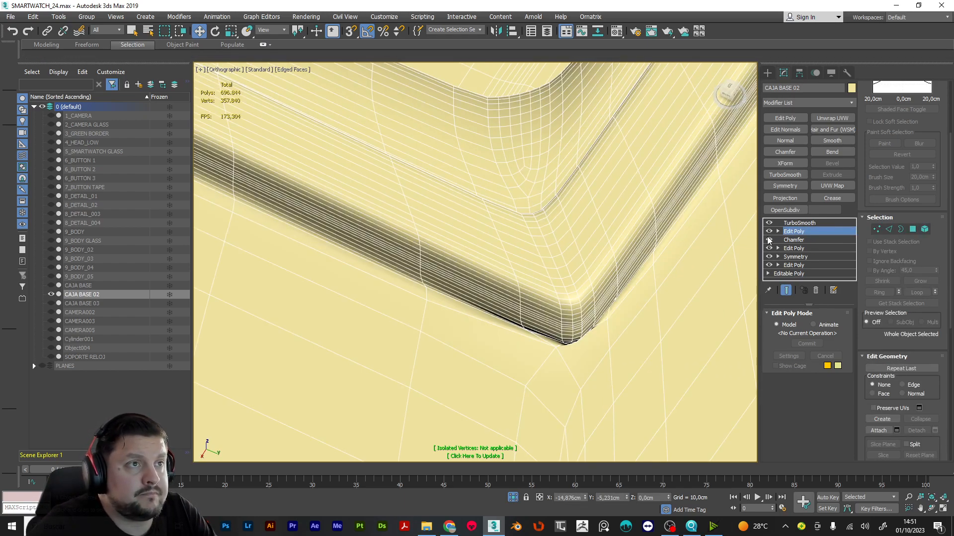
pyautogui.scroll(6, 578, 338)
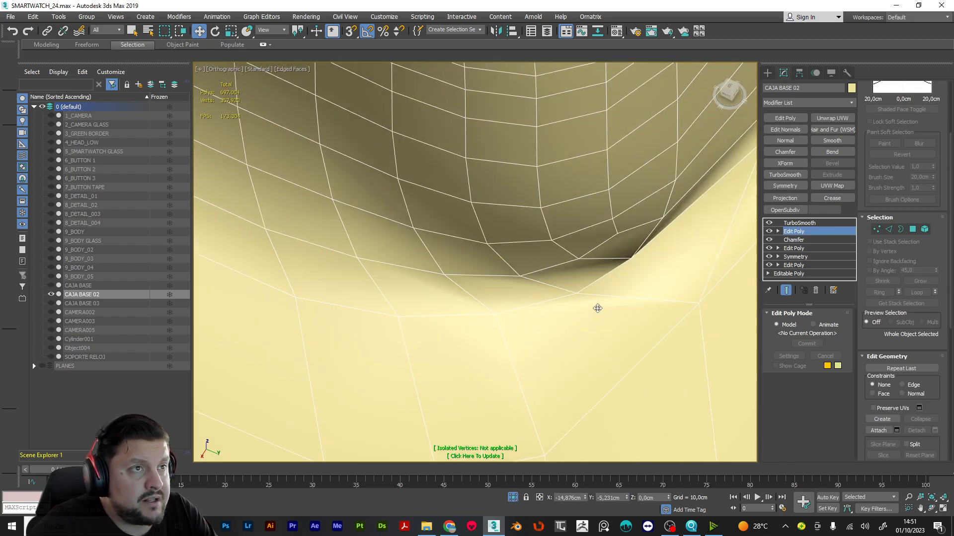
pyautogui.scroll(-4, 610, 274)
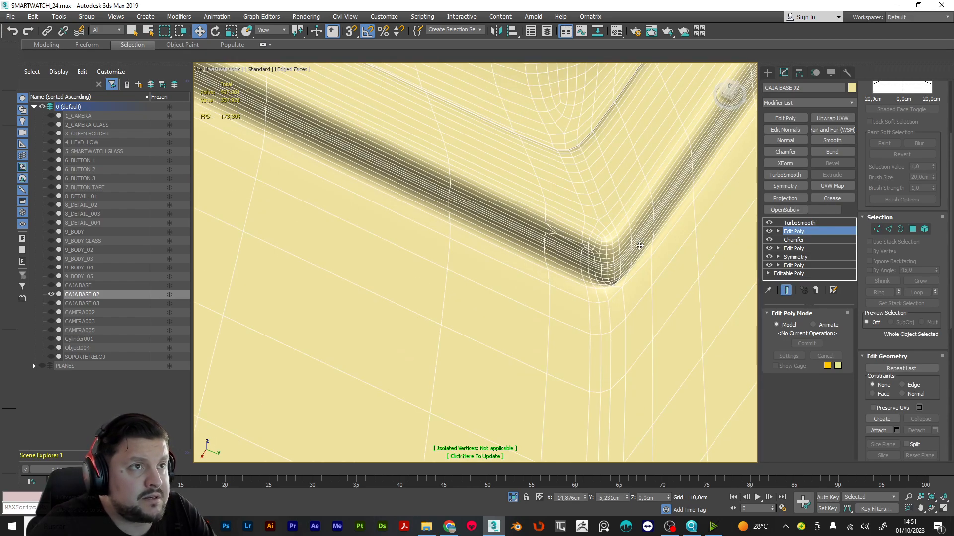
pyautogui.rightClick(798, 233)
pyautogui.click(821, 248)
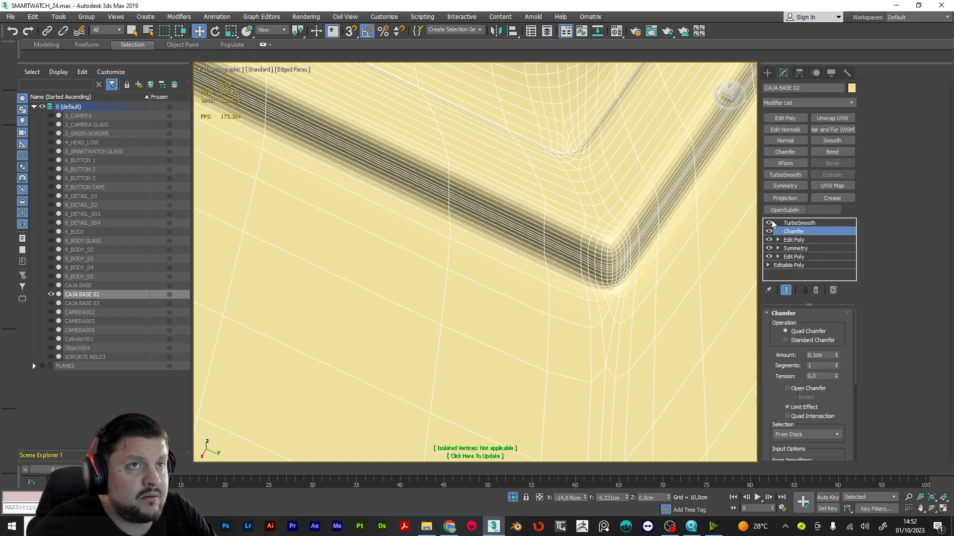
# Check the smoothed mesh around the ledge-step corners and turn off the viewport's Edged Faces display.
pyautogui.scroll(5, 635, 276)
pyautogui.scroll(-4, 583, 310)
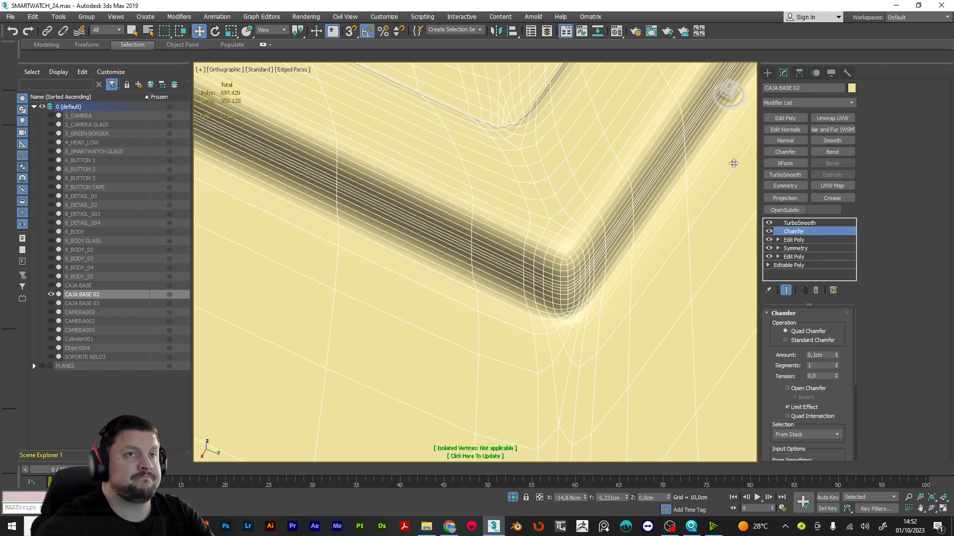
pyautogui.scroll(-8, 493, 276)
pyautogui.scroll(8, 475, 208)
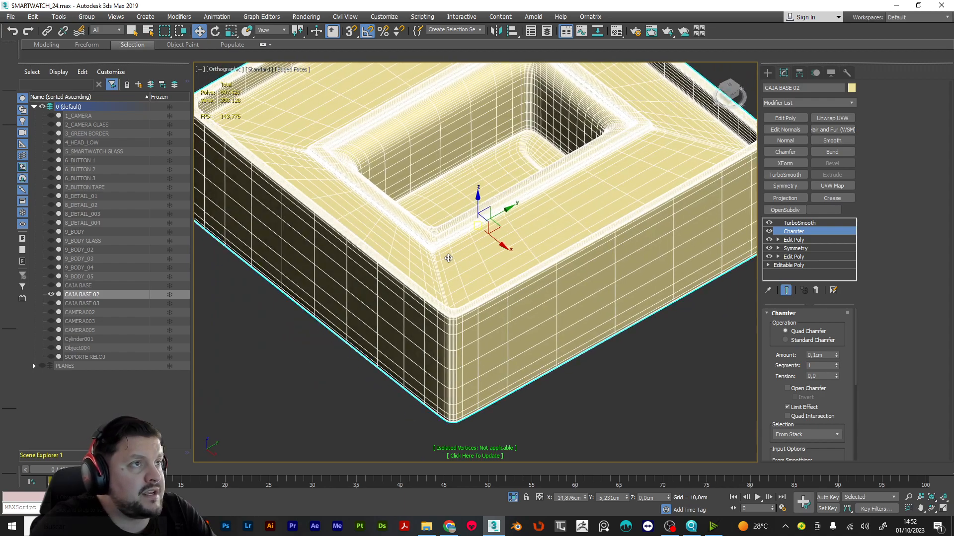
pyautogui.scroll(-8, 471, 199)
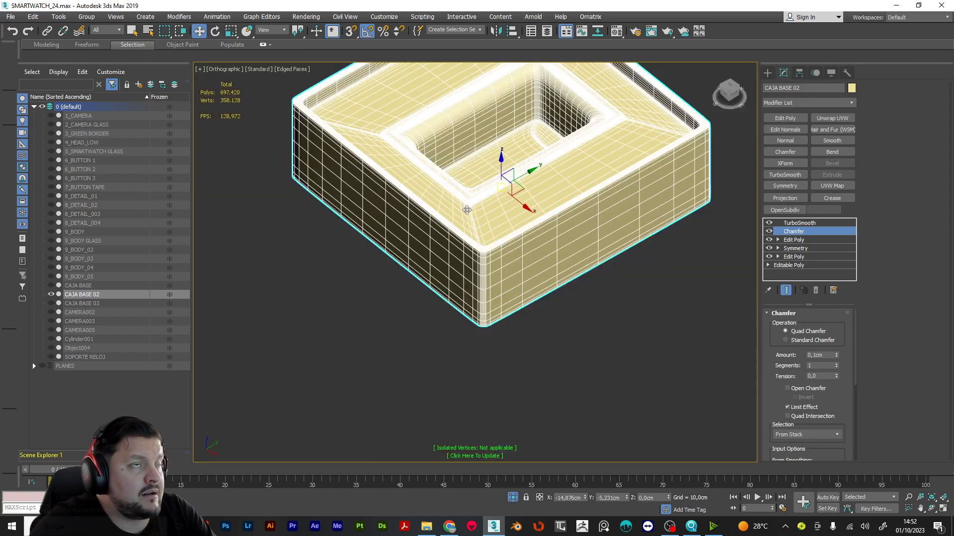
pyautogui.scroll(1, 473, 196)
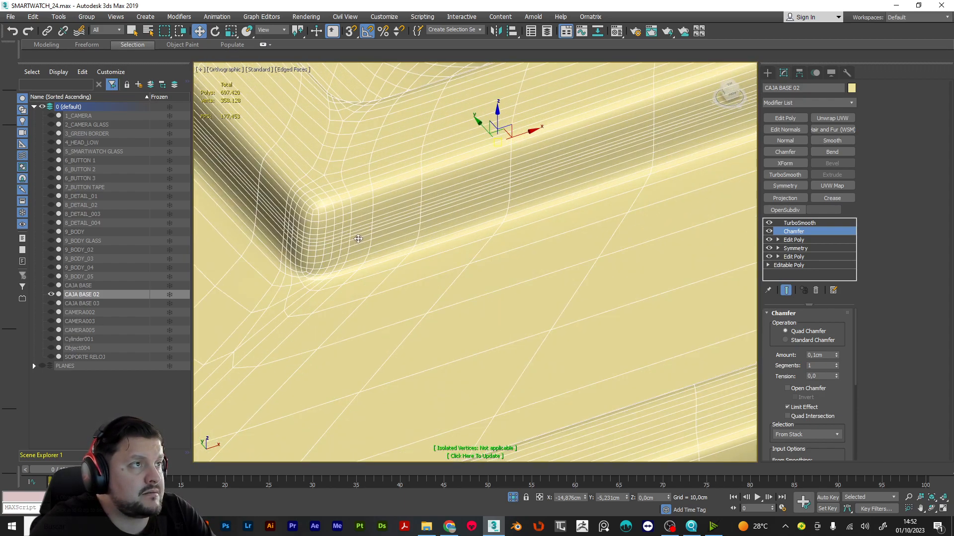
pyautogui.scroll(-3, 317, 286)
pyautogui.click(274, 70)
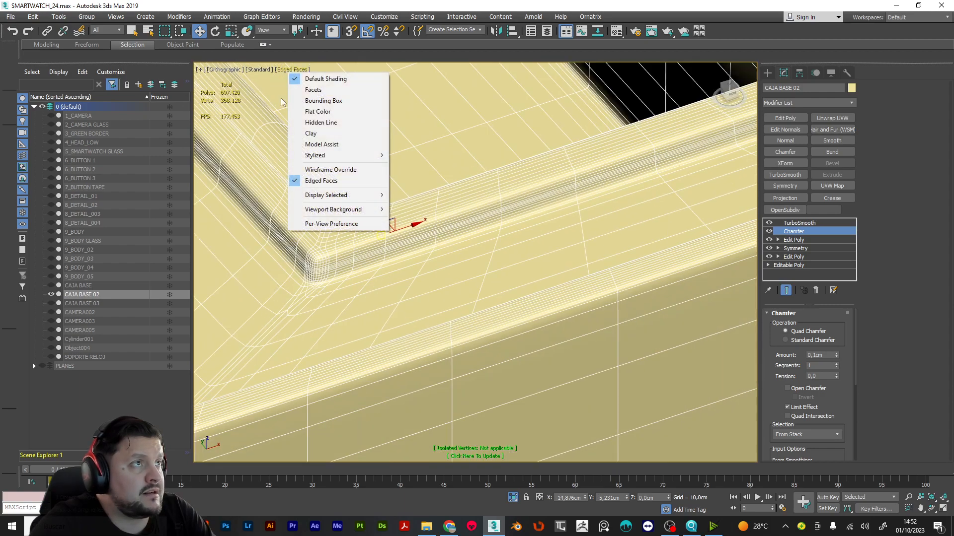
pyautogui.click(308, 181)
# Examine the shading of the smoothed box base at the ledge-step corners, the cavity and the outer rim.
pyautogui.scroll(-5, 375, 241)
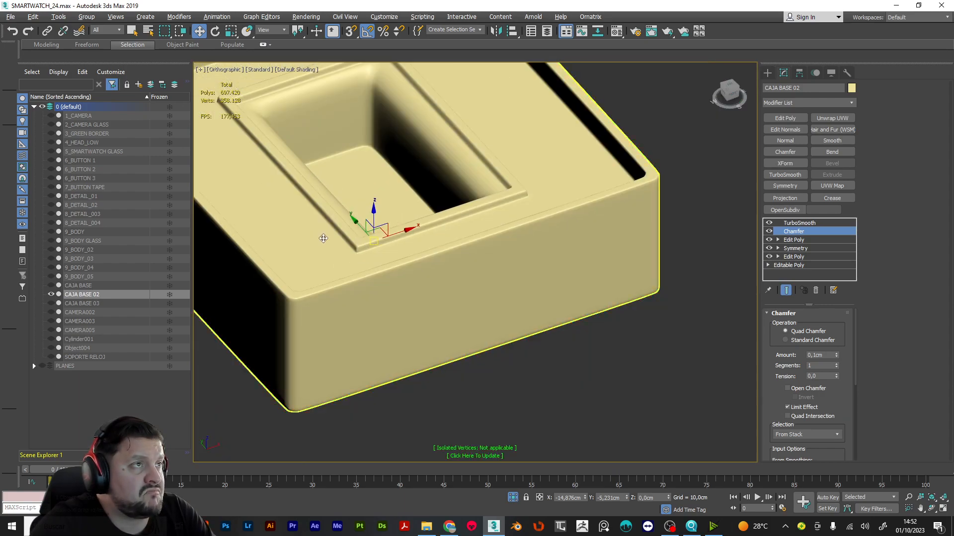
pyautogui.keyDown('alt'); pyautogui.moveTo(379, 239); pyautogui.dragTo(447, 234, button='middle'); pyautogui.keyUp('alt')
pyautogui.scroll(6, 347, 234)
pyautogui.scroll(3, 346, 259)
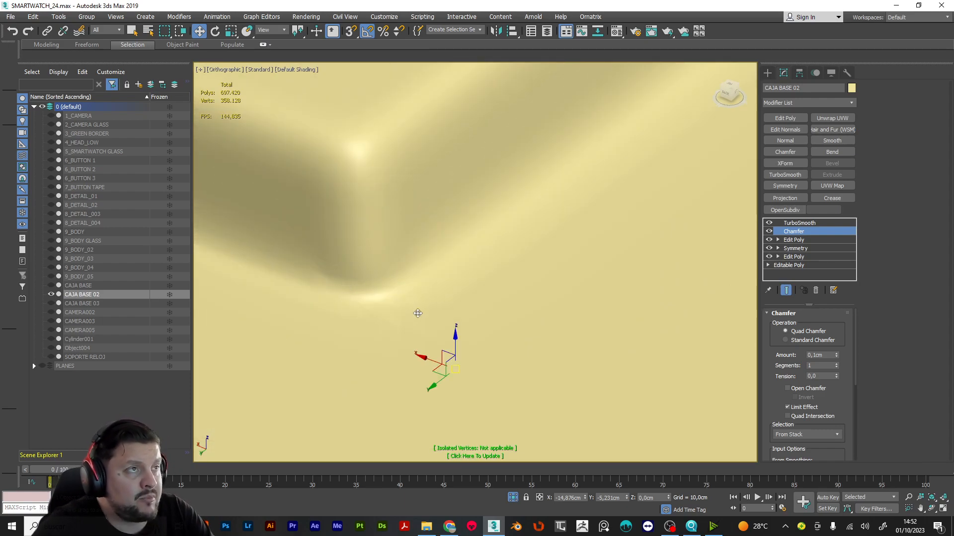
pyautogui.scroll(-3, 399, 242)
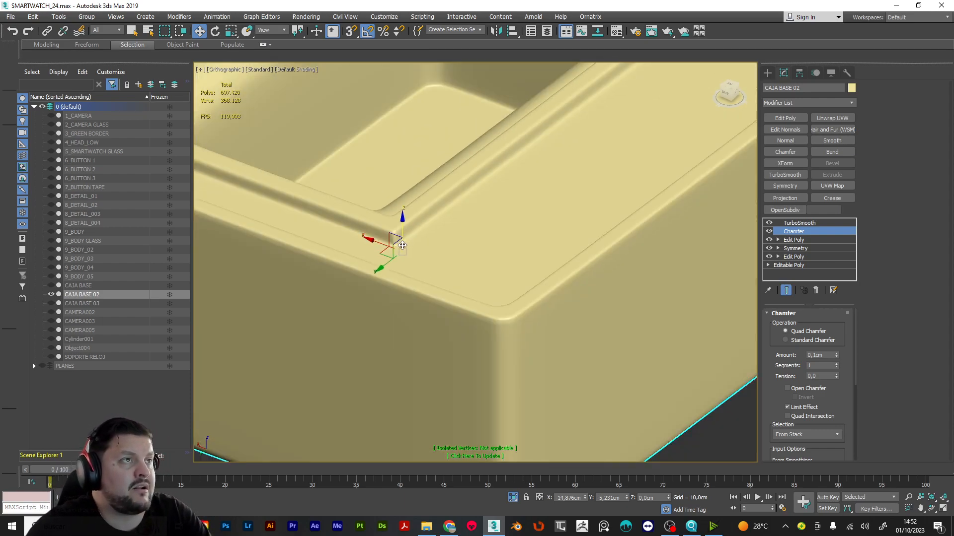
pyautogui.scroll(-5, 395, 246)
pyautogui.keyDown('alt'); pyautogui.moveTo(396, 245); pyautogui.dragTo(481, 249, button='middle'); pyautogui.keyUp('alt')
pyautogui.scroll(4, 414, 219)
pyautogui.scroll(5, 411, 221)
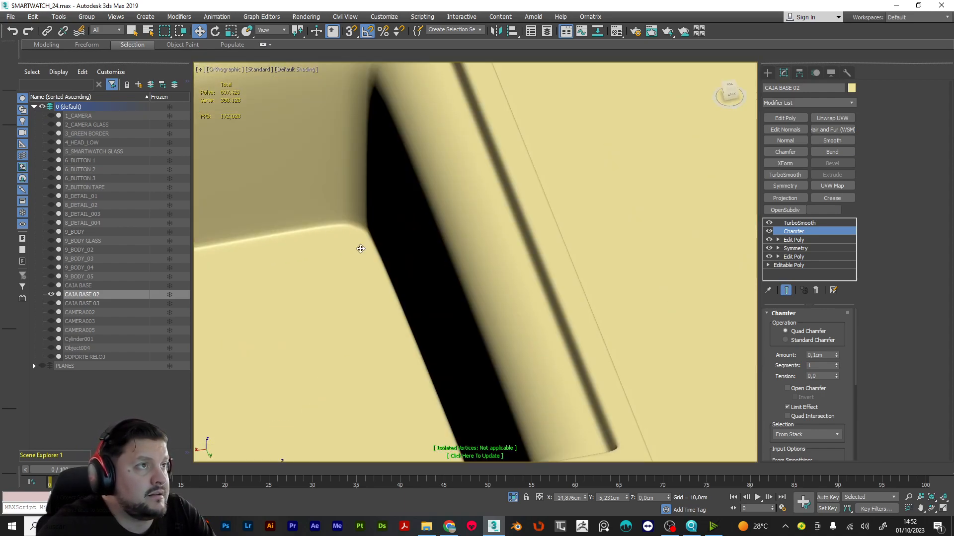
pyautogui.scroll(-7, 353, 249)
pyautogui.keyDown('alt'); pyautogui.moveTo(352, 249); pyautogui.dragTo(434, 233, button='middle'); pyautogui.keyUp('alt')
pyautogui.scroll(5, 412, 230)
pyautogui.scroll(-7, 470, 213)
pyautogui.keyDown('alt'); pyautogui.moveTo(504, 238); pyautogui.dragTo(519, 235, button='middle'); pyautogui.keyUp('alt')
pyautogui.scroll(5, 308, 216)
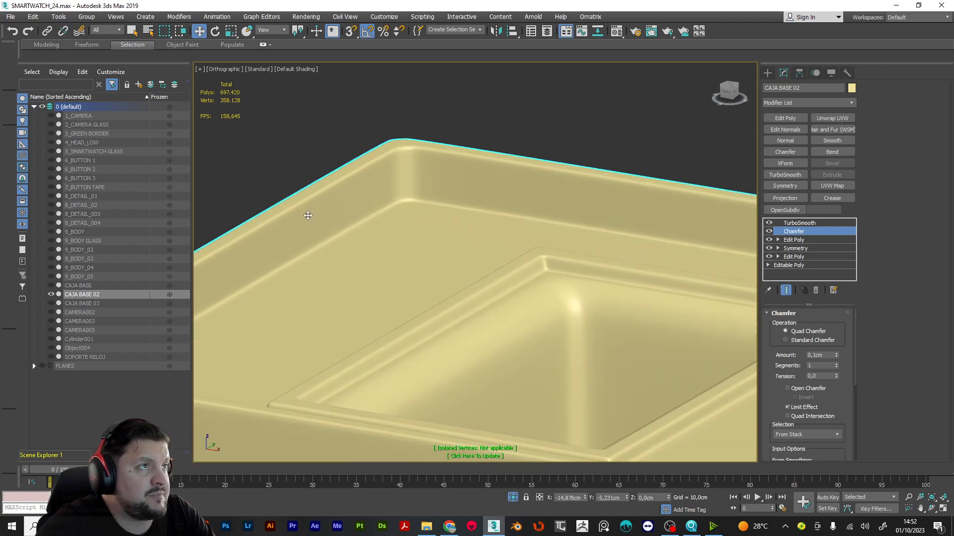
pyautogui.scroll(-7, 411, 241)
pyautogui.keyDown('alt'); pyautogui.moveTo(412, 240); pyautogui.dragTo(396, 260, button='middle'); pyautogui.keyUp('alt')
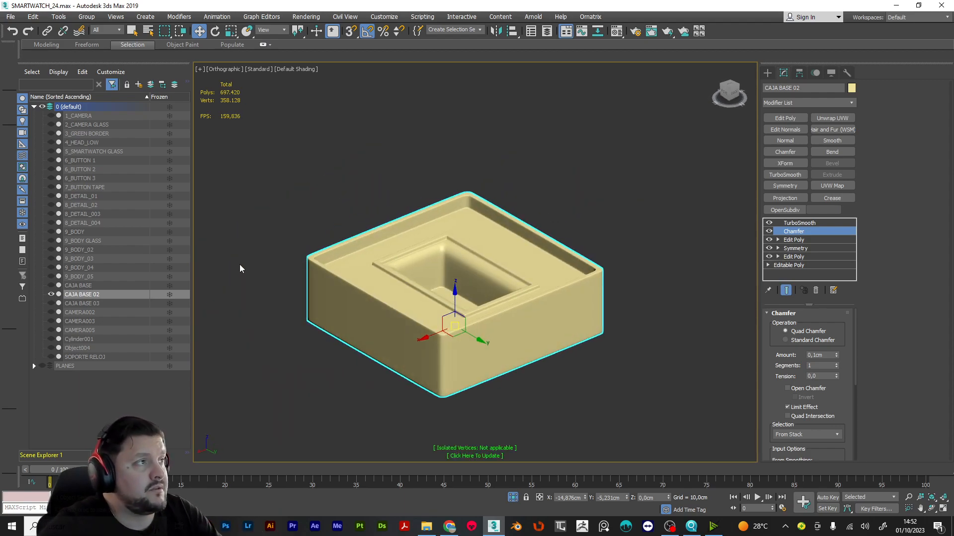
# Unhide CAJA BASE 03 and CAJA BASE, and rename CAJA BASE to CAJA BASE 01.
pyautogui.click(51, 303)
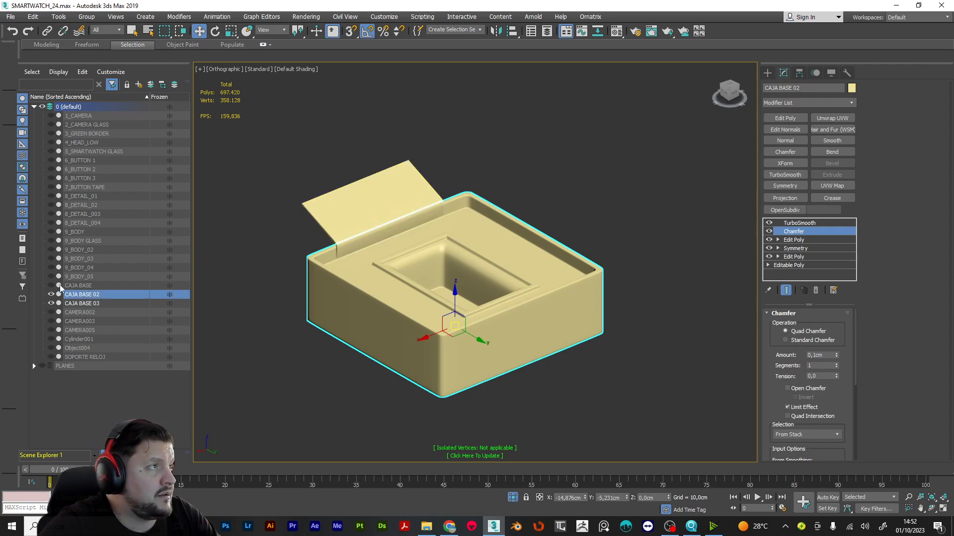
pyautogui.click(51, 285)
pyautogui.click(82, 286)
pyautogui.click(813, 87)
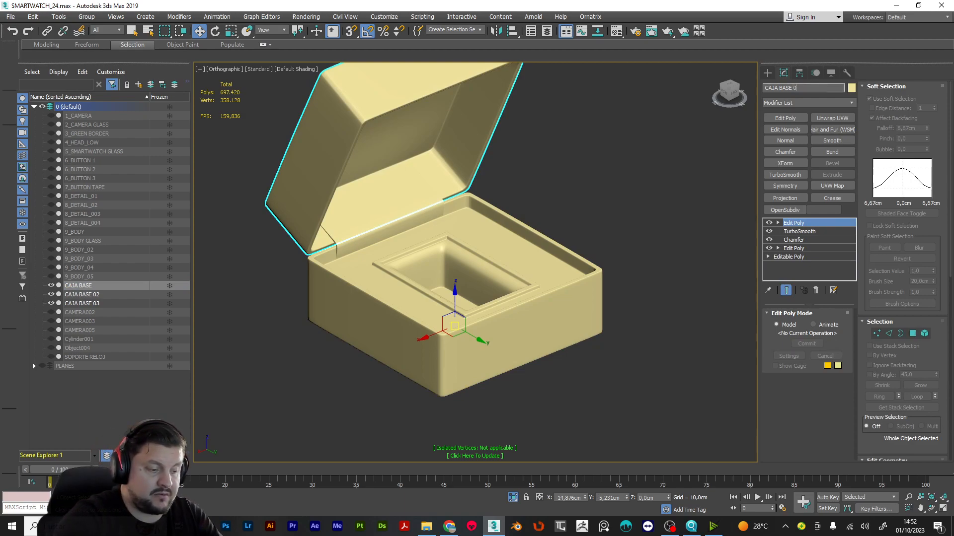
pyautogui.write('01')
pyautogui.press('Return')
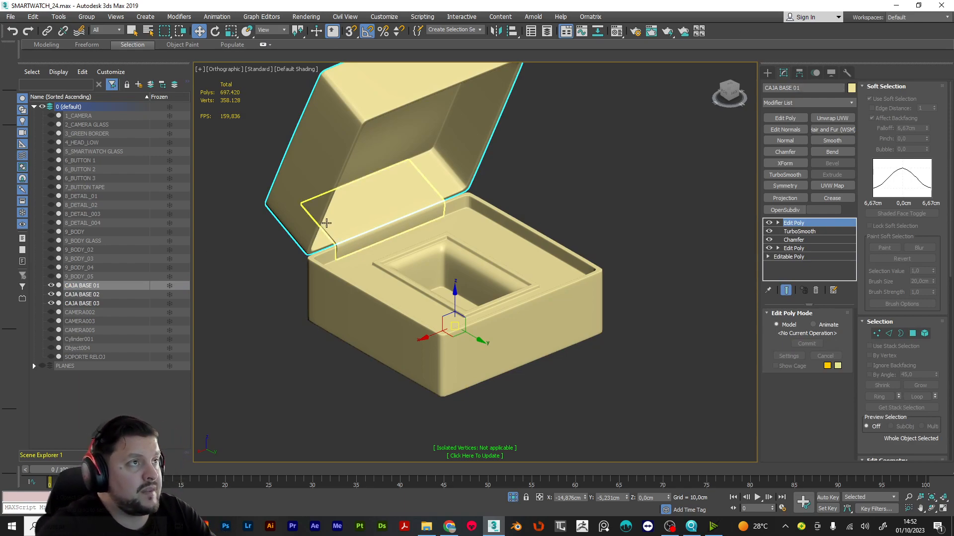
# Isolate the hinge flap CAJA BASE 03 and turn on the viewport's Edged Faces display.
pyautogui.click(379, 209)
pyautogui.rightClick(377, 204)
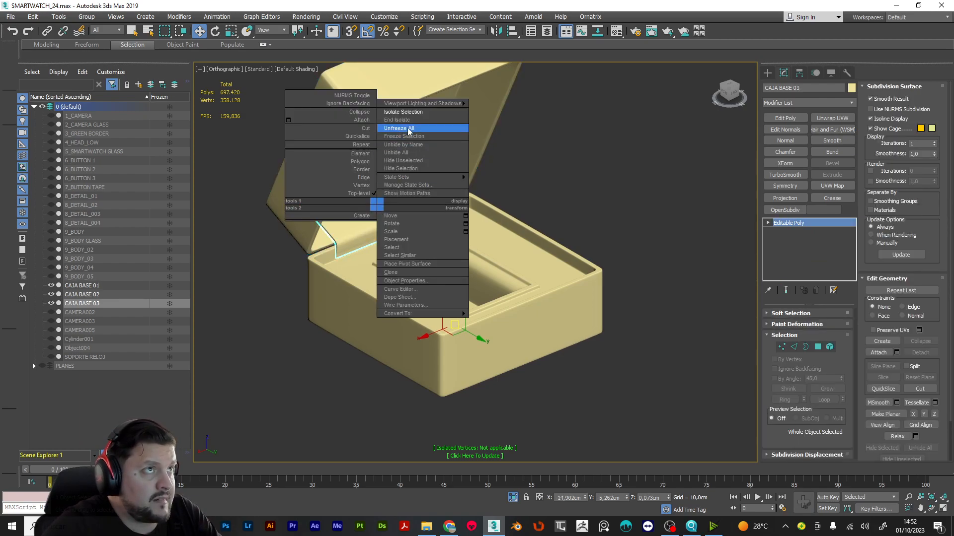
pyautogui.click(407, 113)
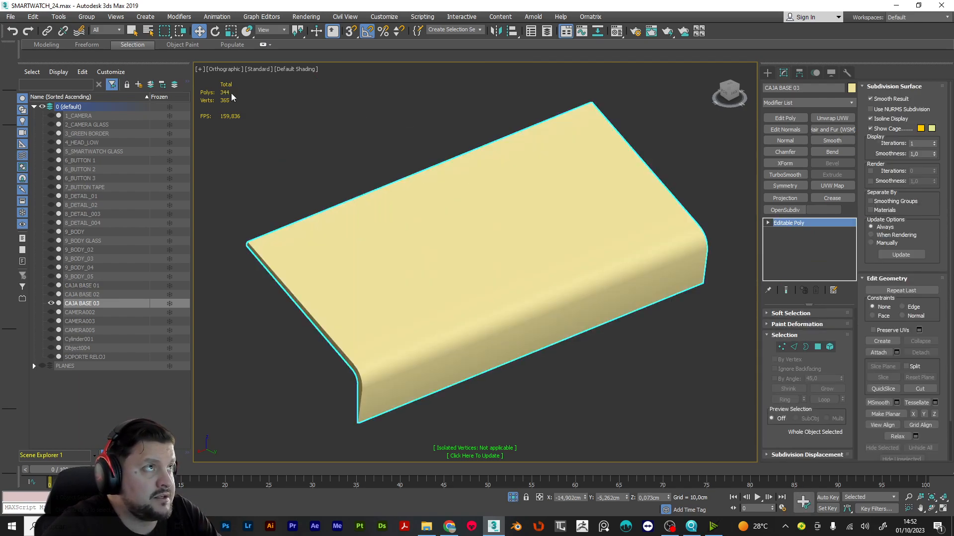
pyautogui.click(301, 118)
pyautogui.click(296, 69)
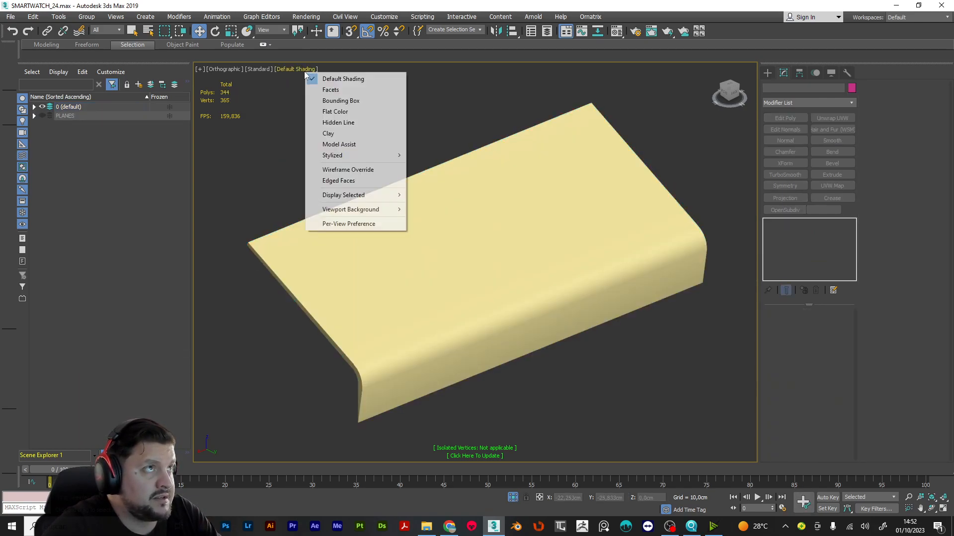
pyautogui.click(337, 181)
# Select the bottom edge of CAJA BASE 03's vertical strip and extrude it a short distance inward along the Y axis.
pyautogui.keyDown('alt'); pyautogui.moveTo(298, 114); pyautogui.dragTo(419, 239, button='middle'); pyautogui.keyUp('alt')
pyautogui.click(503, 237)
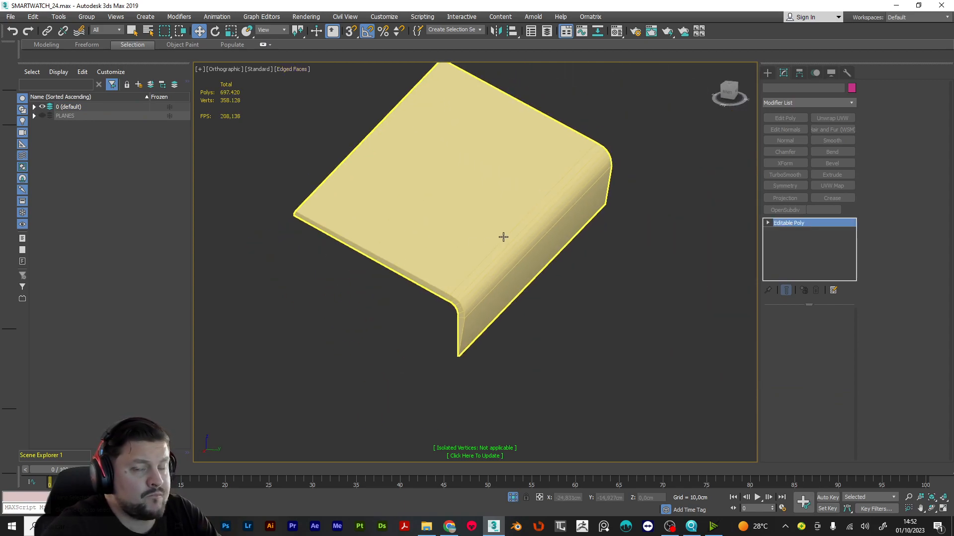
pyautogui.keyDown('alt'); pyautogui.moveTo(477, 225); pyautogui.dragTo(545, 257, button='middle'); pyautogui.keyUp('alt')
pyautogui.press('2')
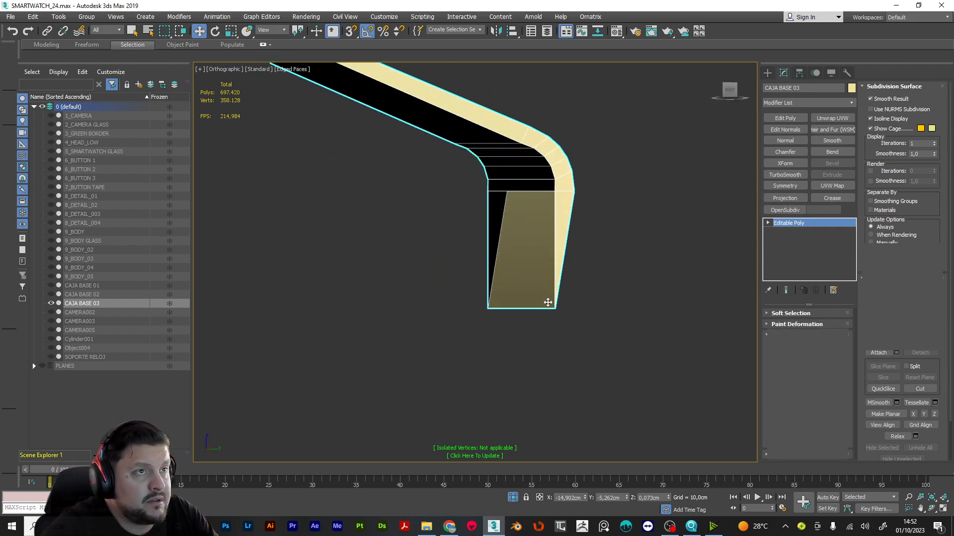
pyautogui.click(545, 309)
pyautogui.moveTo(545, 309)
pyautogui.keyDown('alt'); pyautogui.mouseDown(button='middle')
pyautogui.moveTo(534, 304)
pyautogui.moveTo(543, 308)
pyautogui.mouseUp(button='middle'); pyautogui.keyUp('alt')
pyautogui.keyDown('shift'); pyautogui.moveTo(559, 307); pyautogui.dragTo(542, 306); pyautogui.keyUp('shift')
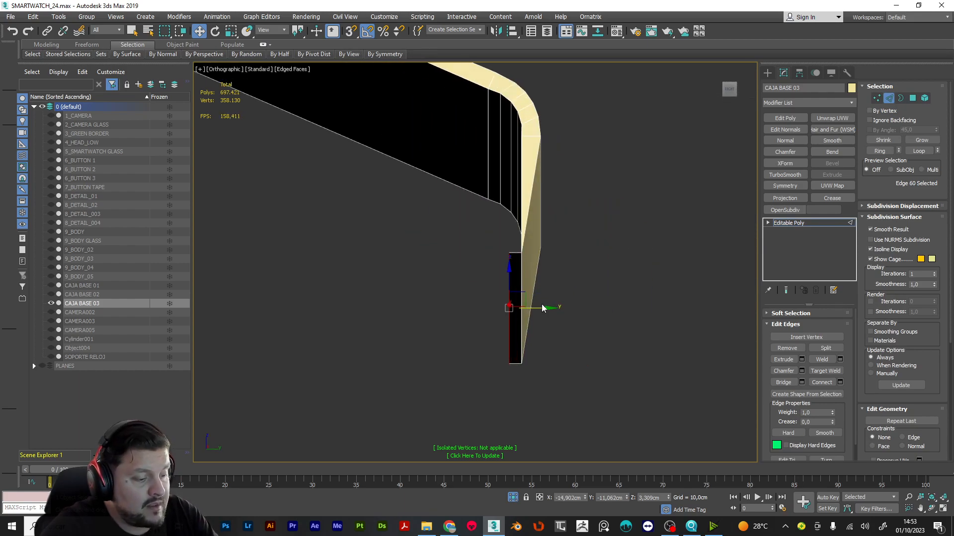
# Delete the two inner polygons along CAJA BASE 03's vertical strip, at its upper bend and bottom edge.
pyautogui.press('3')
pyautogui.click(523, 170)
pyautogui.keyDown('alt'); pyautogui.moveTo(522, 170); pyautogui.dragTo(492, 244, button='middle'); pyautogui.keyUp('alt')
pyautogui.press('4')
pyautogui.click(476, 211)
pyautogui.keyDown('ctrl'); pyautogui.click(326, 268); pyautogui.keyUp('ctrl')
pyautogui.press('Delete')
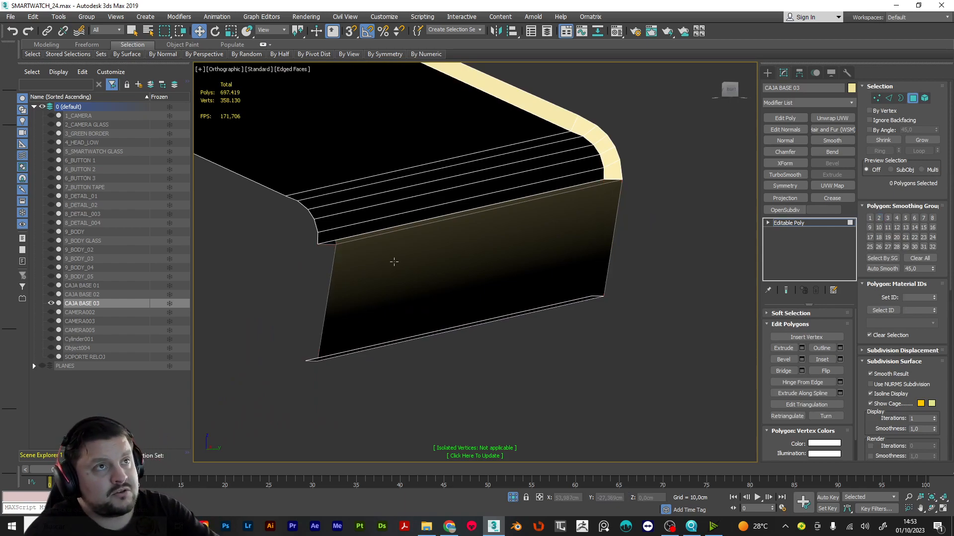
# Bridge the upper and lower inner edges of CAJA BASE 03's vertical strip to close its inner face.
pyautogui.press('2')
pyautogui.click(567, 194)
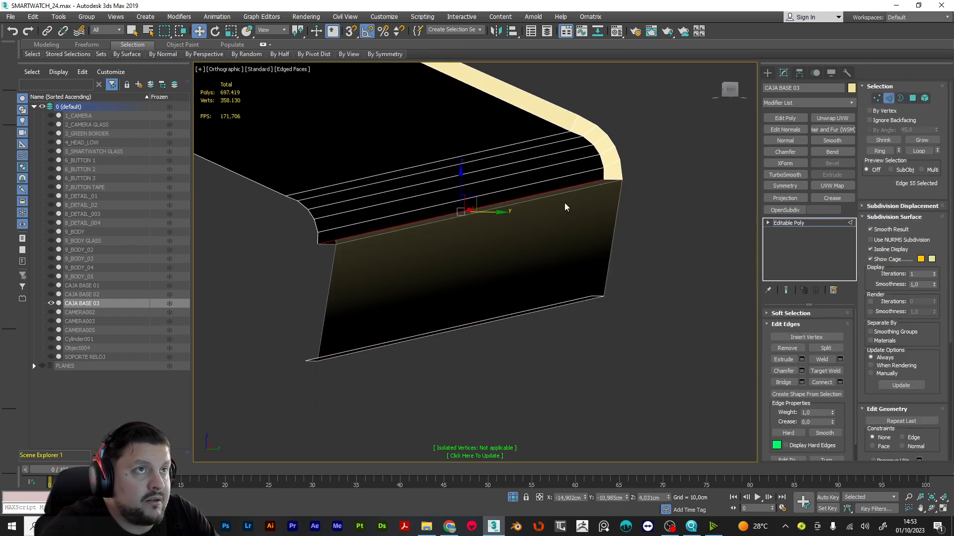
pyautogui.keyDown('ctrl'); pyautogui.click(572, 298); pyautogui.keyUp('ctrl')
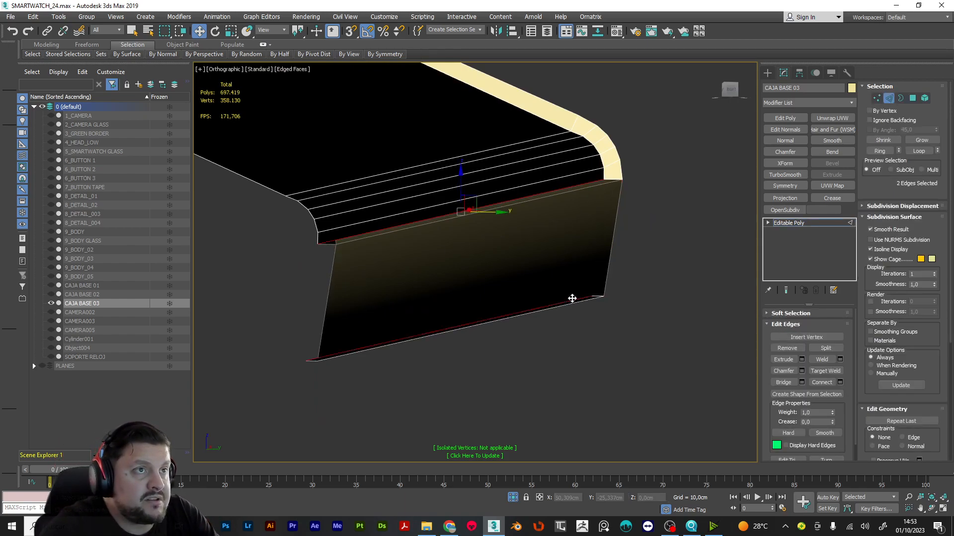
pyautogui.click(783, 383)
# Bridge the paired vertical edges at both ends of the strip to close its two side gaps.
pyautogui.click(599, 212)
pyautogui.keyDown('ctrl'); pyautogui.click(615, 219); pyautogui.keyUp('ctrl')
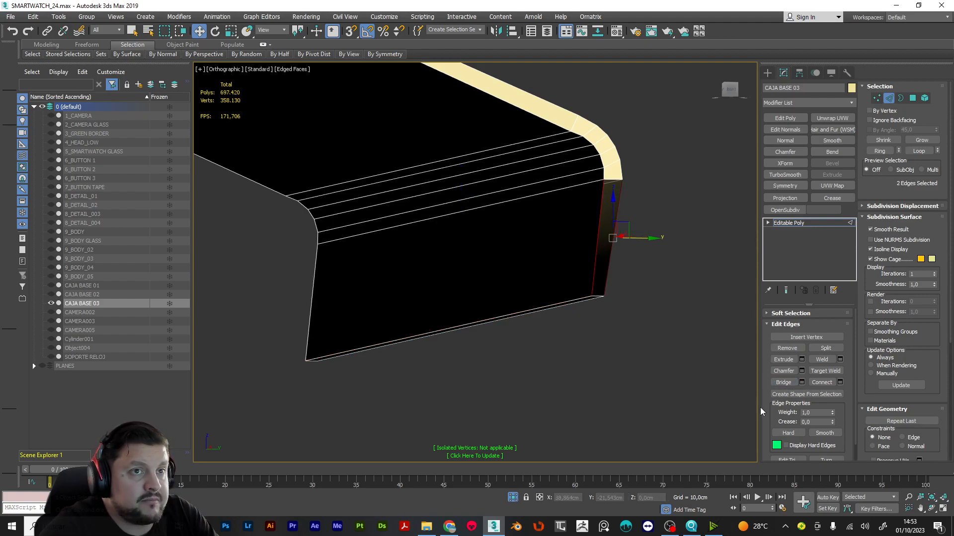
pyautogui.click(782, 384)
pyautogui.keyDown('alt'); pyautogui.moveTo(534, 310); pyautogui.dragTo(536, 300, button='middle'); pyautogui.keyUp('alt')
pyautogui.click(582, 322)
pyautogui.keyDown('ctrl'); pyautogui.click(595, 325); pyautogui.keyUp('ctrl')
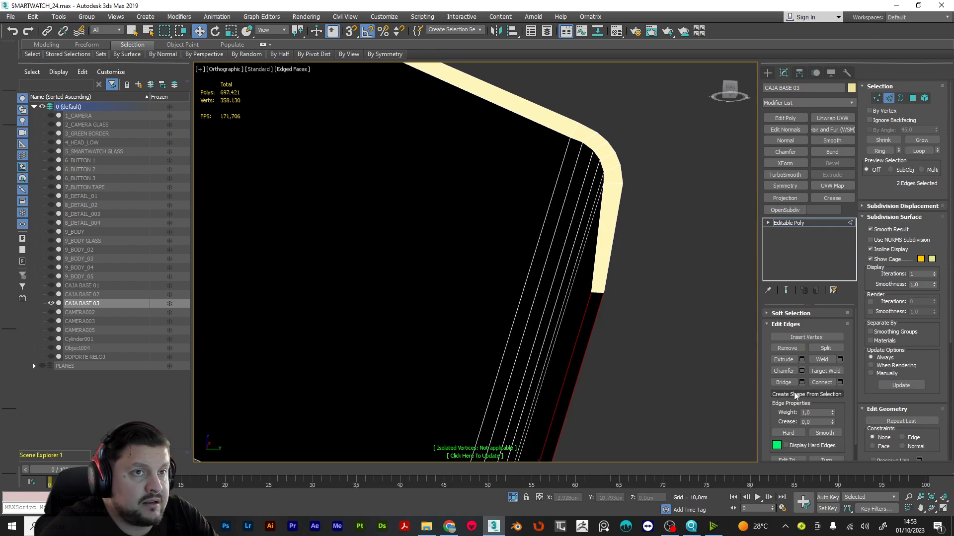
pyautogui.scroll(-8, 716, 355)
pyautogui.keyDown('alt'); pyautogui.moveTo(715, 356); pyautogui.dragTo(602, 346, button='middle'); pyautogui.keyUp('alt')
pyautogui.click(514, 413)
pyautogui.keyDown('alt'); pyautogui.moveTo(514, 413); pyautogui.dragTo(665, 414, button='middle'); pyautogui.keyUp('alt')
pyautogui.keyDown('ctrl'); pyautogui.click(502, 417); pyautogui.keyUp('ctrl')
pyautogui.click(787, 383)
# Auto-smooth all polygons of CAJA BASE 03 with a threshold of 45 and leave sub-object editing.
pyautogui.keyDown('alt'); pyautogui.moveTo(596, 348); pyautogui.dragTo(607, 211, button='middle'); pyautogui.keyUp('alt')
pyautogui.scroll(3, 630, 316)
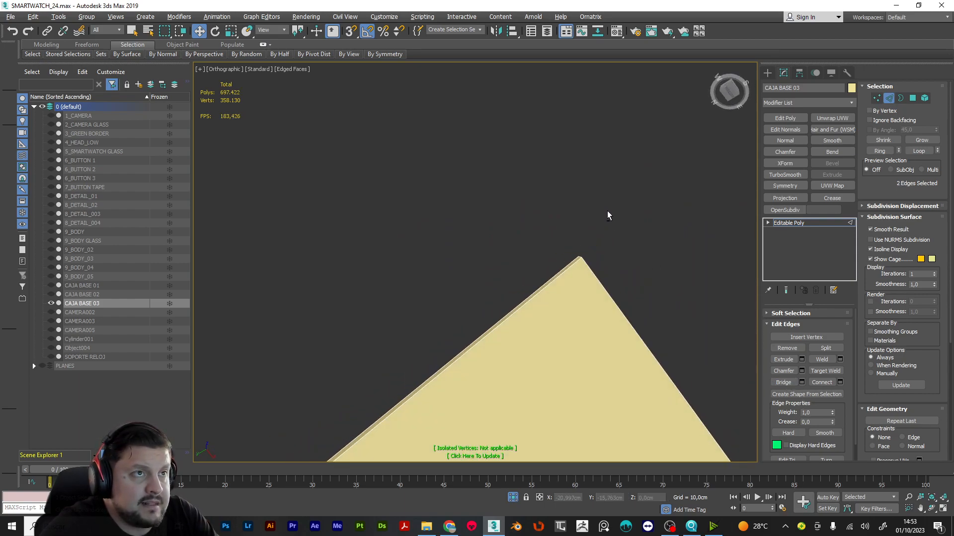
pyautogui.click(840, 223)
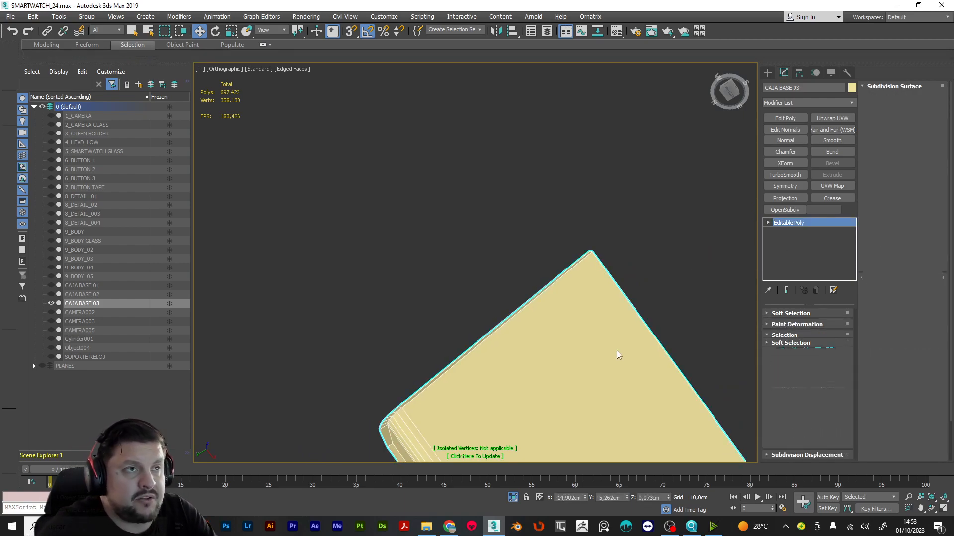
pyautogui.press('4')
pyautogui.hotkey('ctrl', 'a')
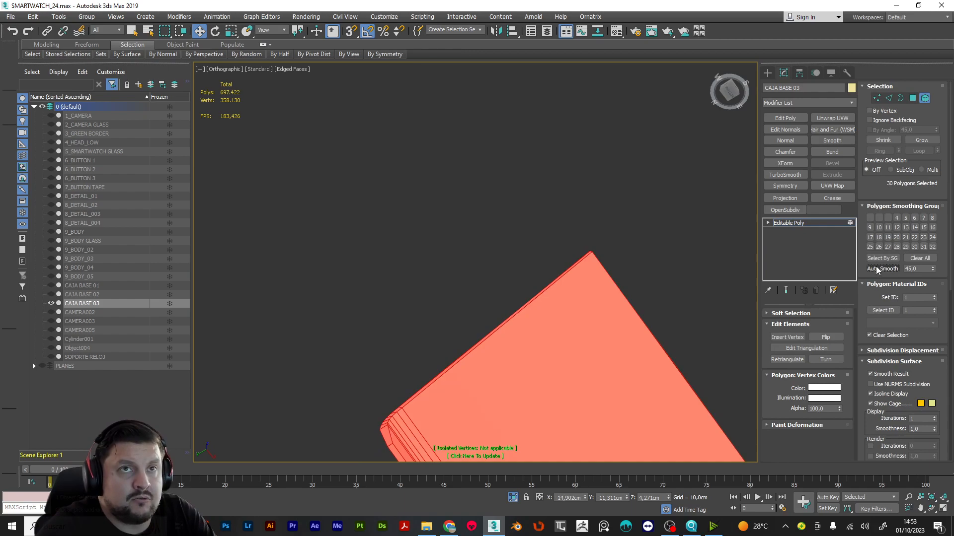
pyautogui.click(851, 222)
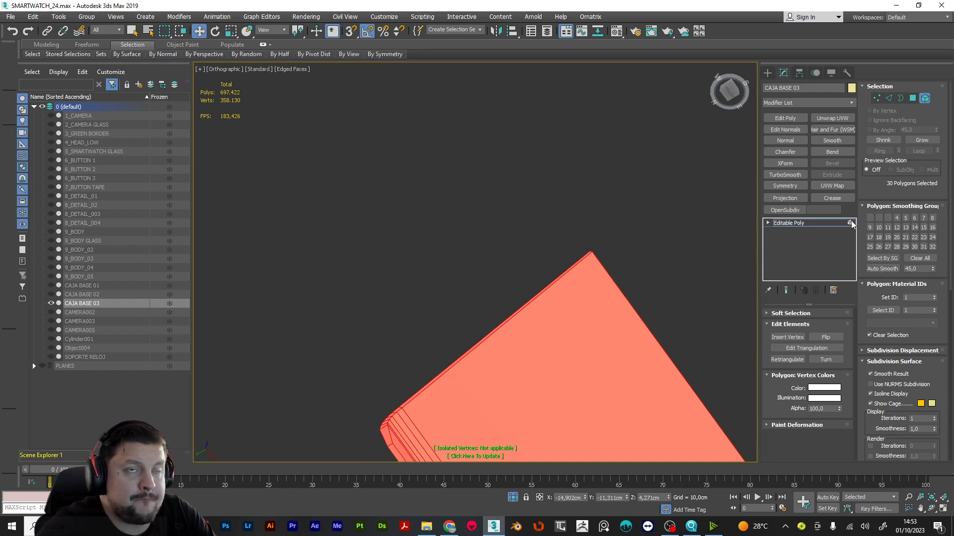
# Add a Chamfer modifier to CAJA BASE 03 with an amount of 0.03 cm and a tension of 0.
pyautogui.keyDown('alt'); pyautogui.moveTo(604, 261); pyautogui.dragTo(644, 329, button='middle'); pyautogui.keyUp('alt')
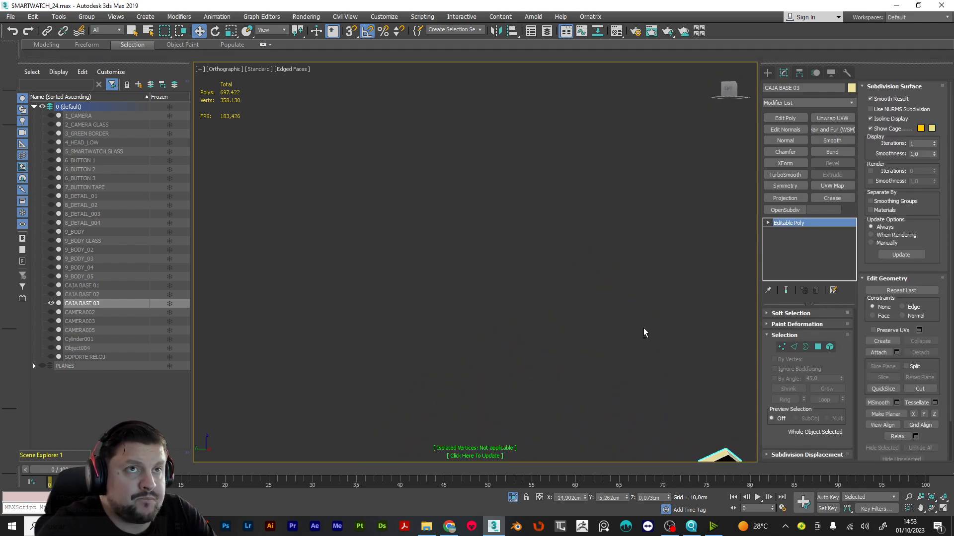
pyautogui.click(787, 151)
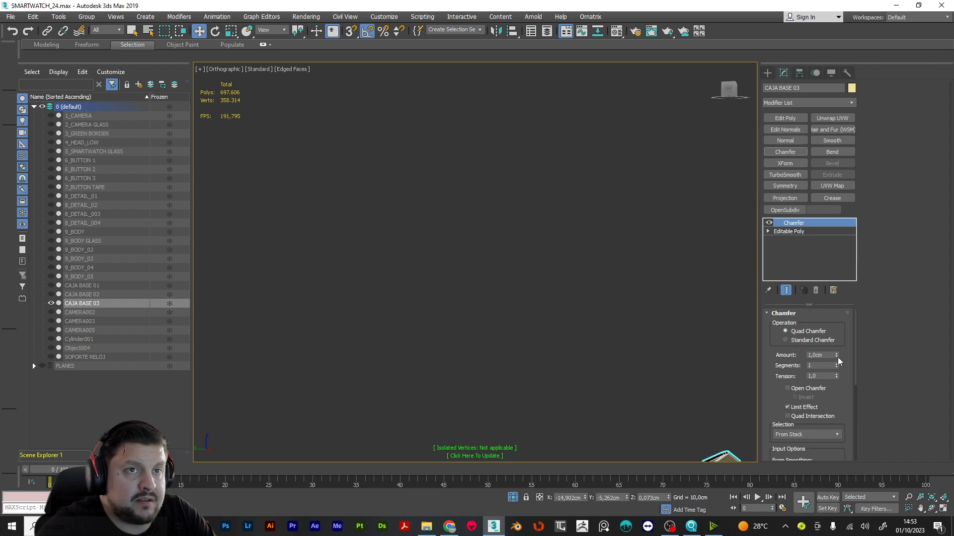
pyautogui.moveTo(837, 357); pyautogui.dragTo(846, 408)
pyautogui.moveTo(835, 357); pyautogui.dragTo(835, 353)
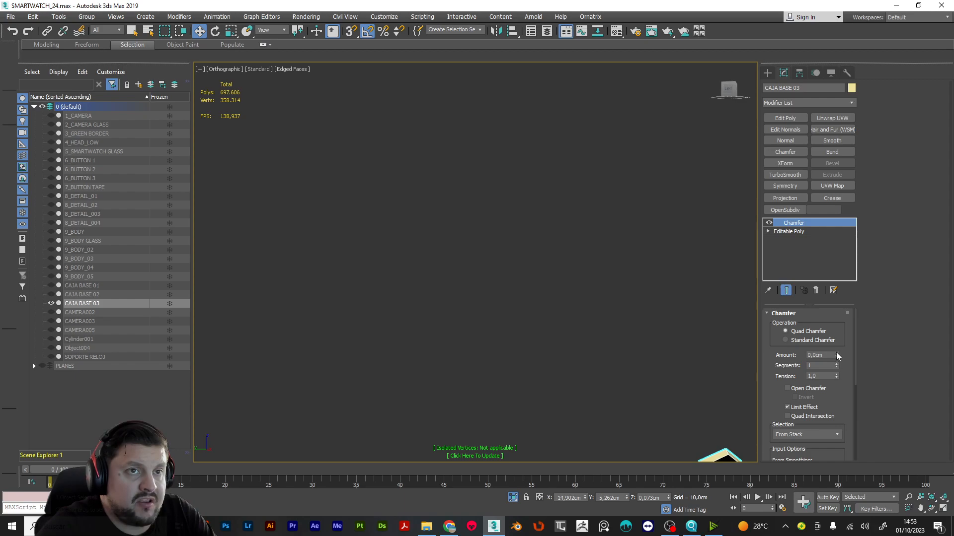
pyautogui.moveTo(687, 346); pyautogui.dragTo(580, 231, button='middle')
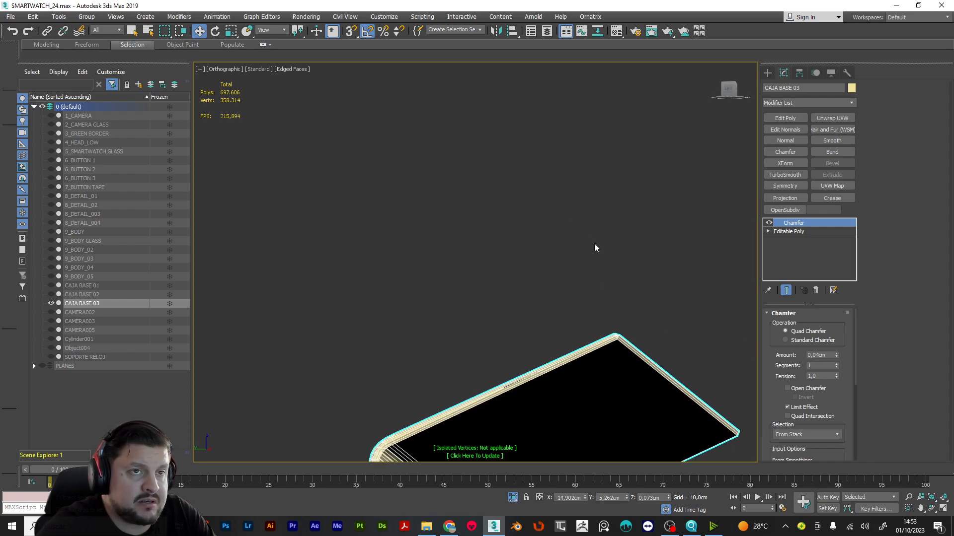
pyautogui.moveTo(836, 377); pyautogui.dragTo(854, 486)
pyautogui.scroll(7, 624, 361)
pyautogui.moveTo(596, 318); pyautogui.dragTo(533, 204, button='middle')
pyautogui.scroll(3, 532, 204)
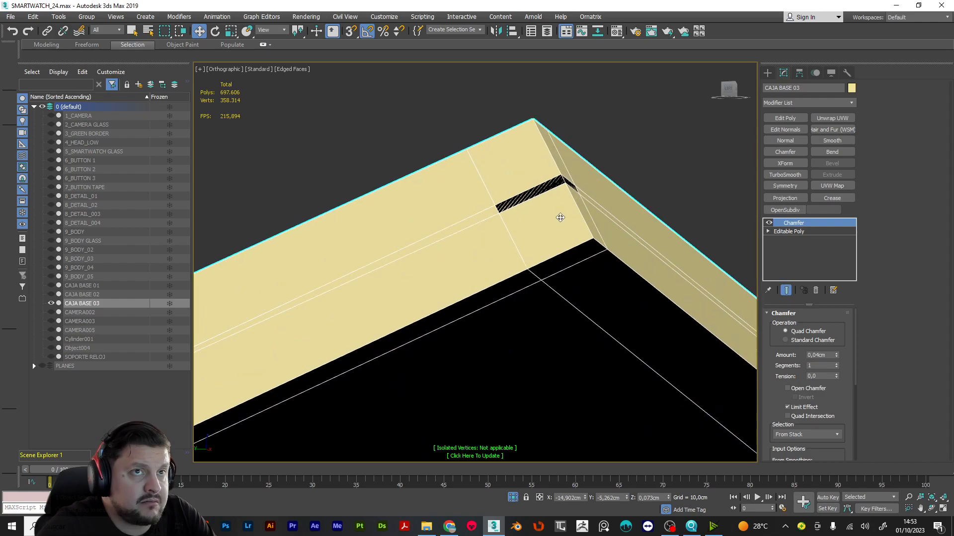
pyautogui.click(836, 357)
pyautogui.scroll(-5, 635, 319)
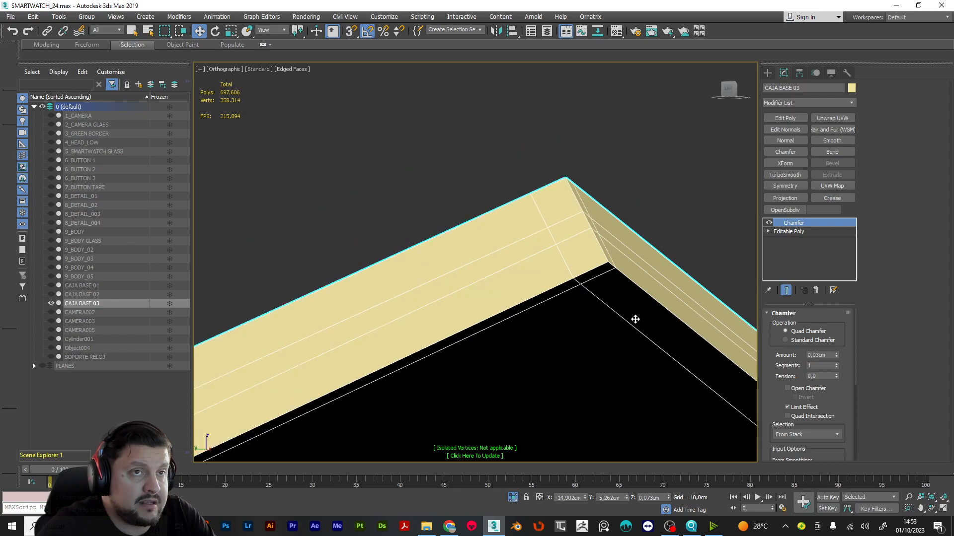
# Inspect the chamfered bend, and check the smoothing groups of its base polygons with the Chamfer modifier switched off.
pyautogui.keyDown('alt'); pyautogui.moveTo(583, 325); pyautogui.dragTo(614, 269, button='middle'); pyautogui.keyUp('alt')
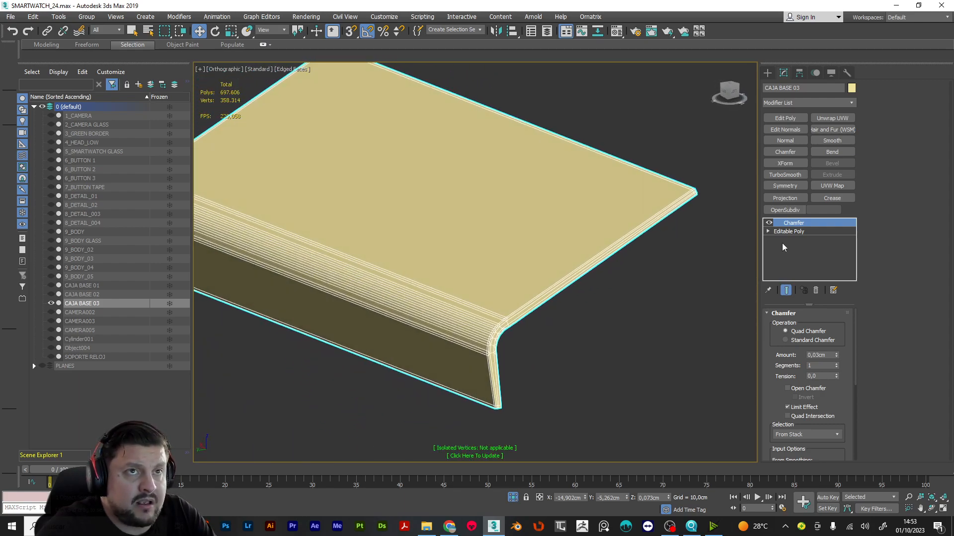
pyautogui.scroll(4, 446, 355)
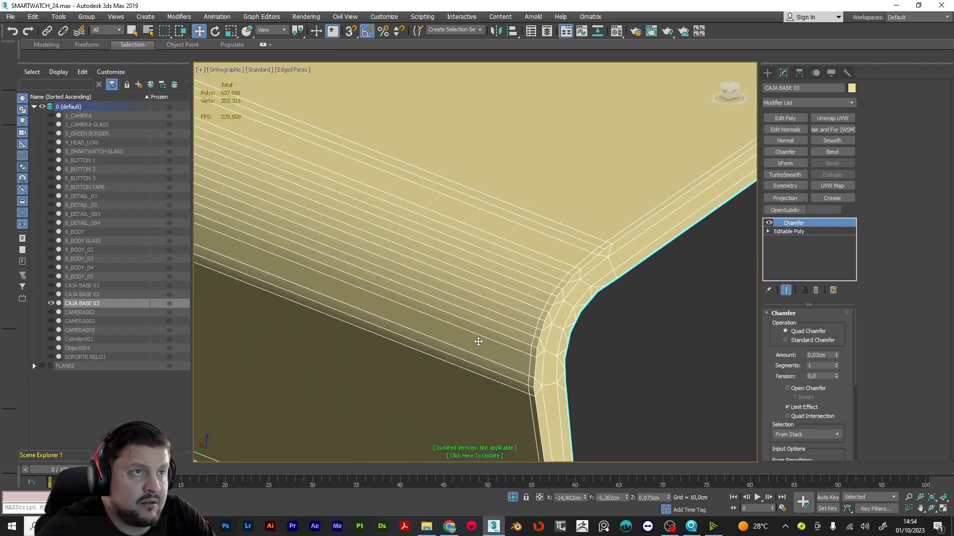
pyautogui.click(778, 233)
pyautogui.click(769, 223)
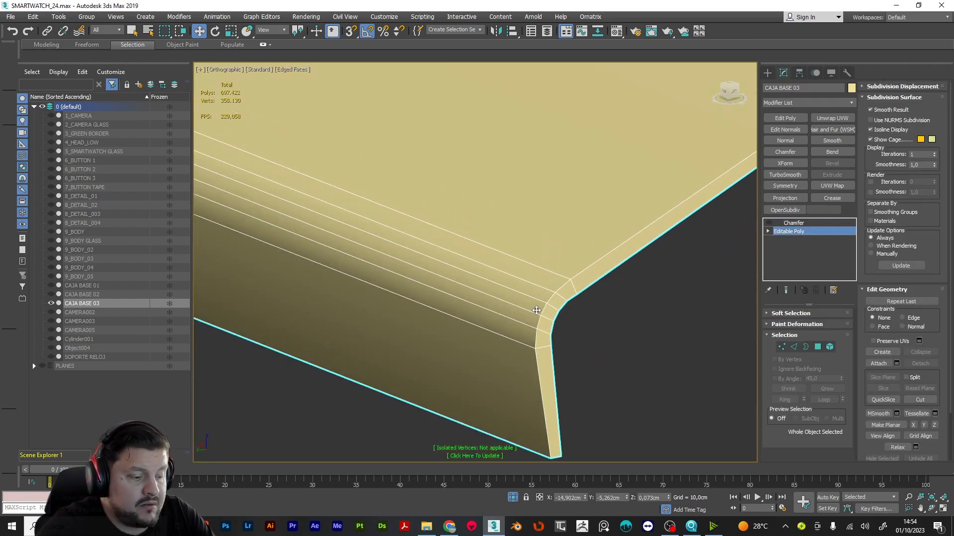
pyautogui.press('4')
pyautogui.click(528, 217)
pyautogui.click(540, 274)
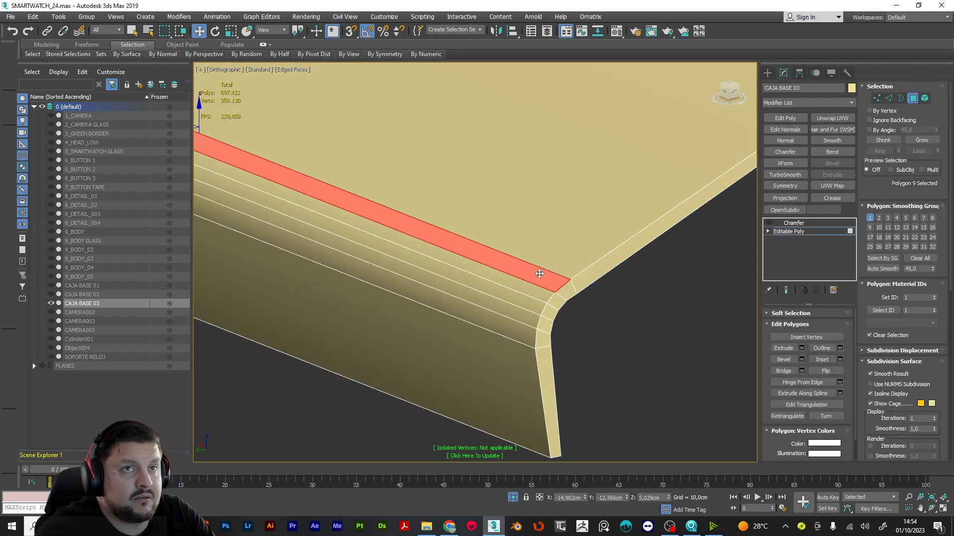
pyautogui.click(508, 284)
pyautogui.click(498, 295)
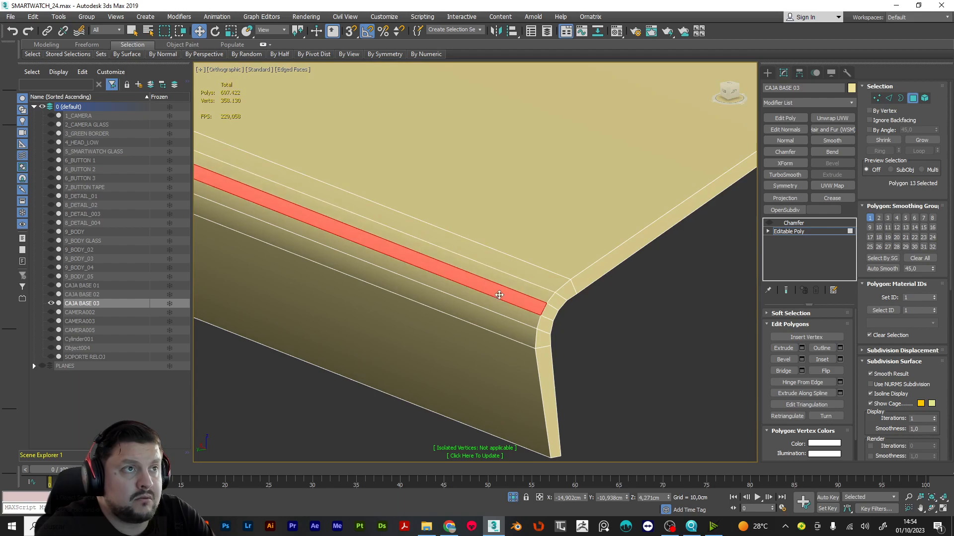
# Switch the Chamfer modifier back on and set its From Smoothing option to Unsmoothed Edges.
pyautogui.click(769, 224)
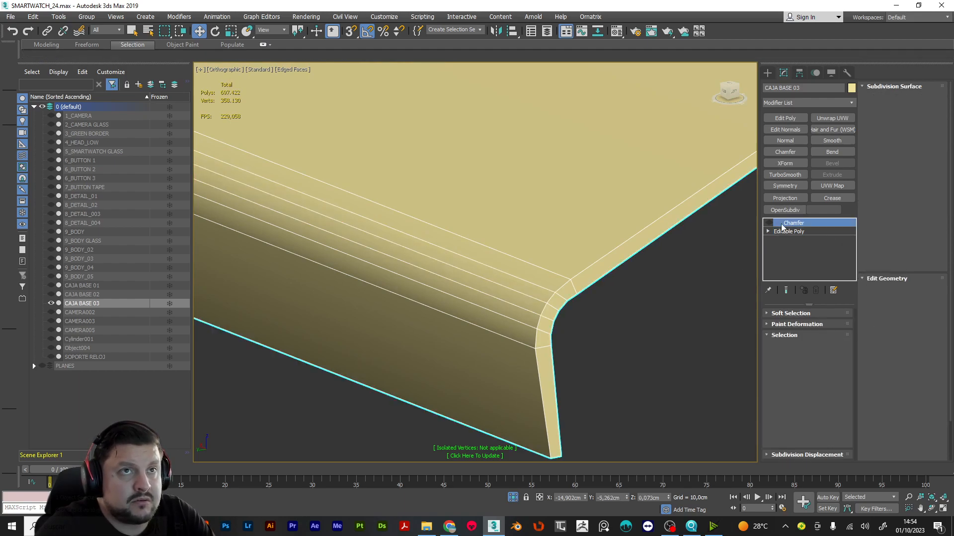
pyautogui.scroll(-5, 857, 386)
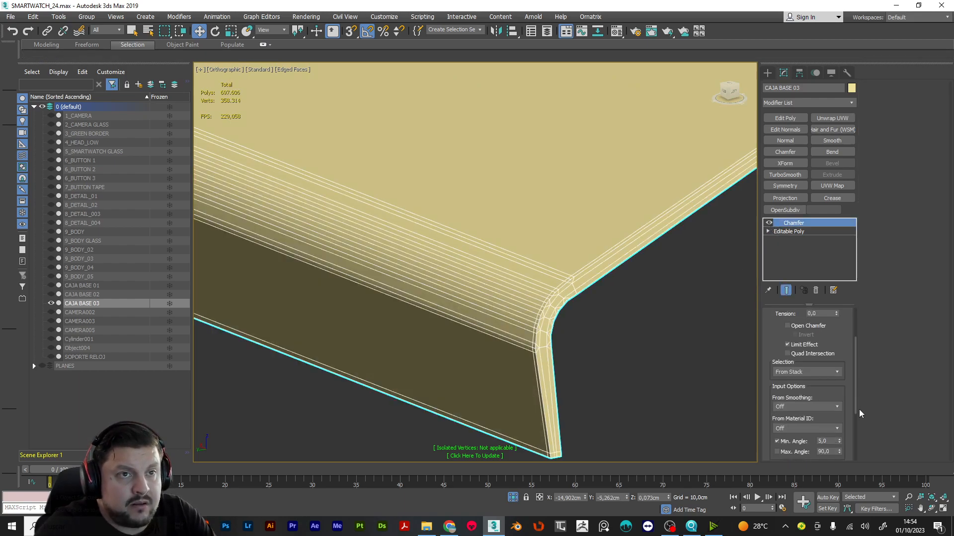
pyautogui.click(836, 393)
pyautogui.click(822, 416)
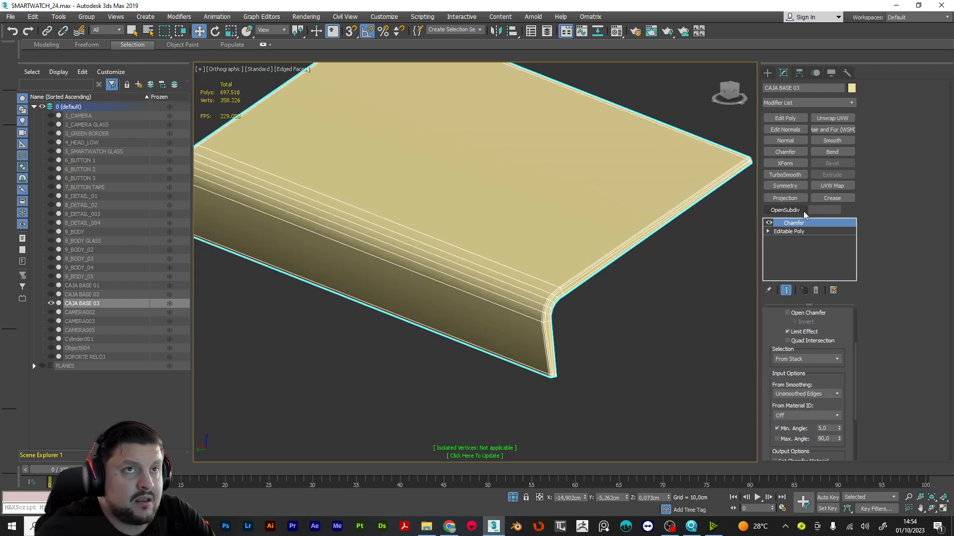
# Add a TurboSmooth modifier with 2 iterations on top of CAJA BASE 03's Chamfer.
pyautogui.click(785, 174)
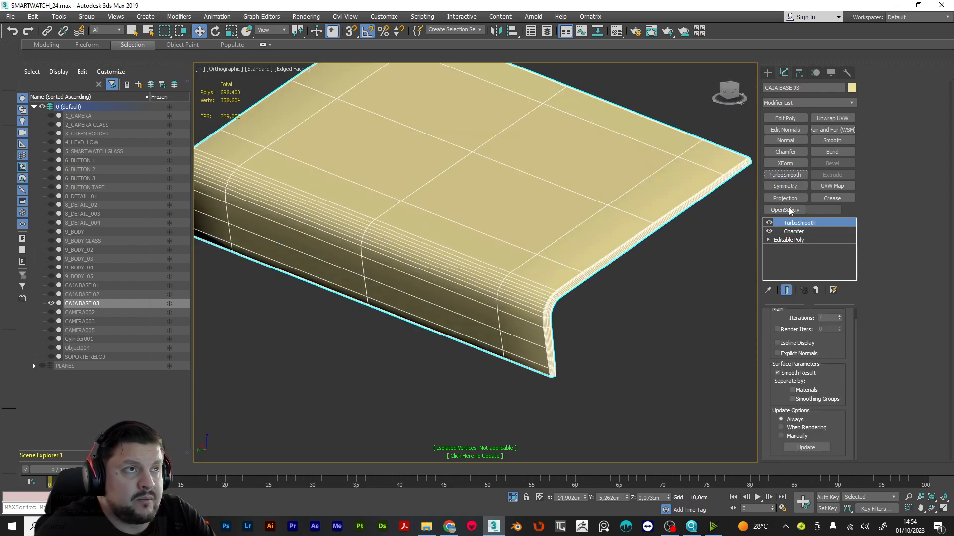
pyautogui.click(839, 316)
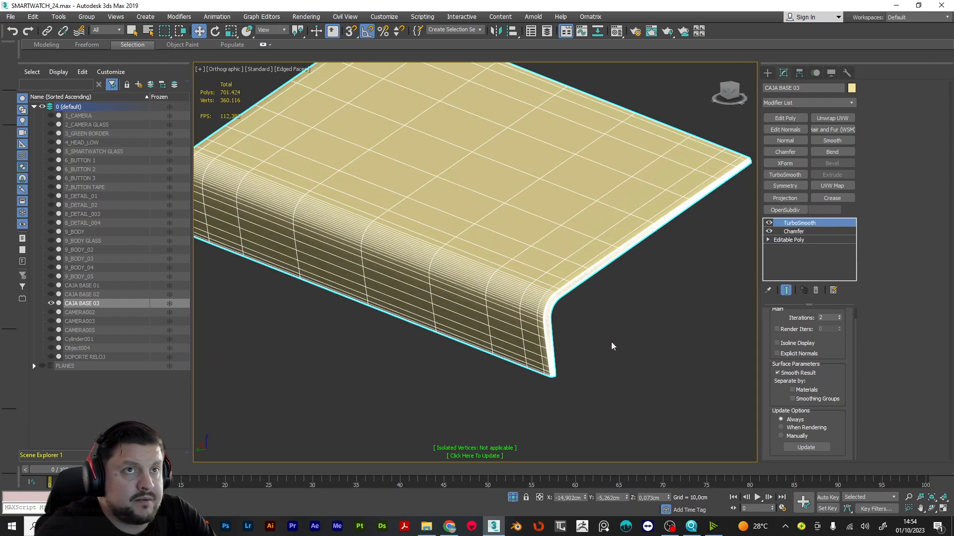
pyautogui.keyDown('alt'); pyautogui.moveTo(603, 348); pyautogui.dragTo(432, 318, button='middle'); pyautogui.keyUp('alt')
pyautogui.scroll(5, 738, 207)
pyautogui.scroll(-6, 738, 206)
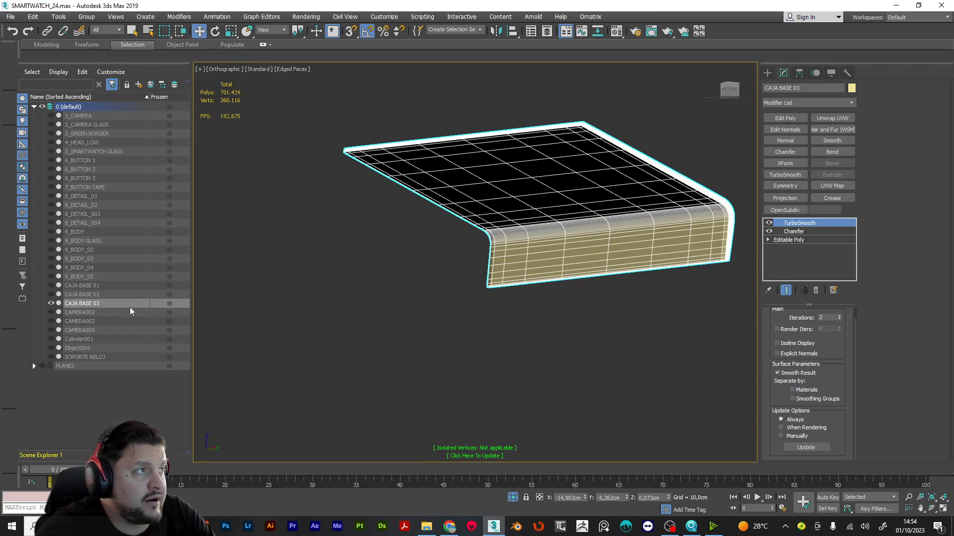
# Unhide CAJA BASE 02 and CAJA BASE 01, and set the viewport shading to High Quality.
pyautogui.click(51, 294)
pyautogui.click(51, 286)
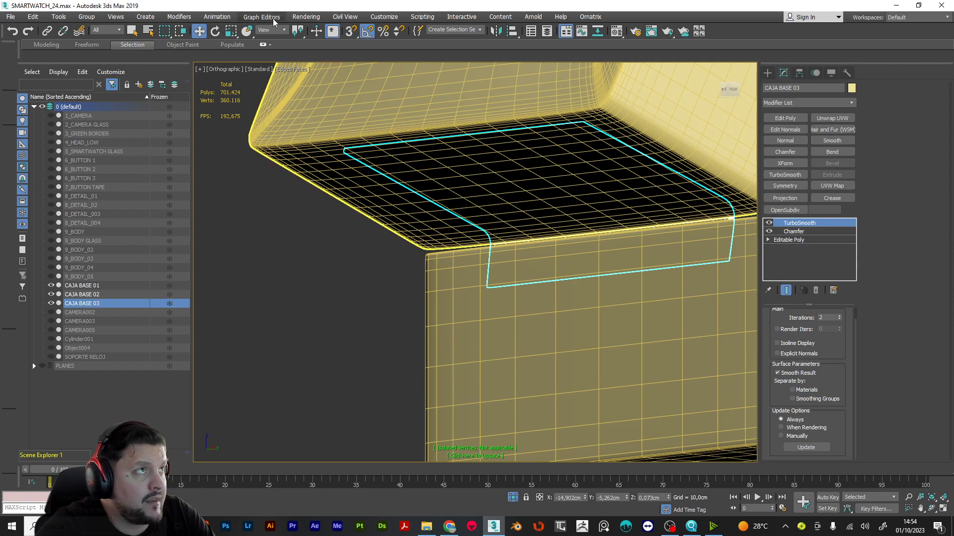
pyautogui.click(252, 71)
pyautogui.click(256, 69)
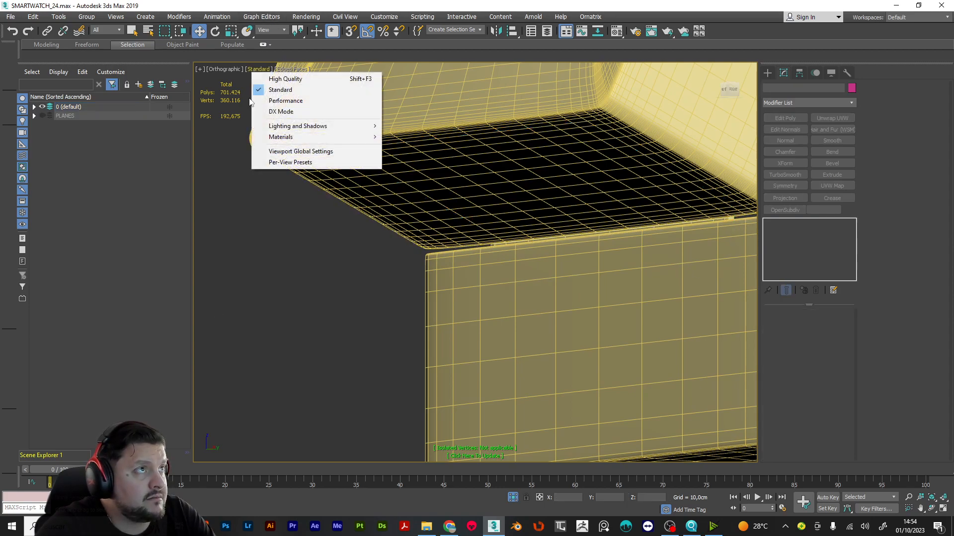
pyautogui.click(280, 80)
pyautogui.scroll(-10, 517, 194)
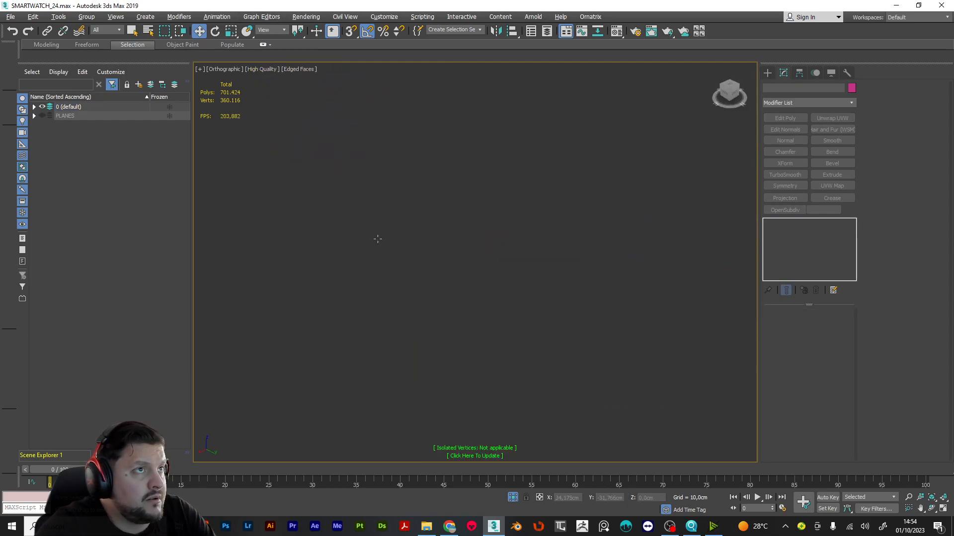
pyautogui.scroll(10, 531, 181)
pyautogui.click(516, 278)
pyautogui.keyDown('alt'); pyautogui.moveTo(516, 278); pyautogui.dragTo(534, 276, button='middle'); pyautogui.keyUp('alt')
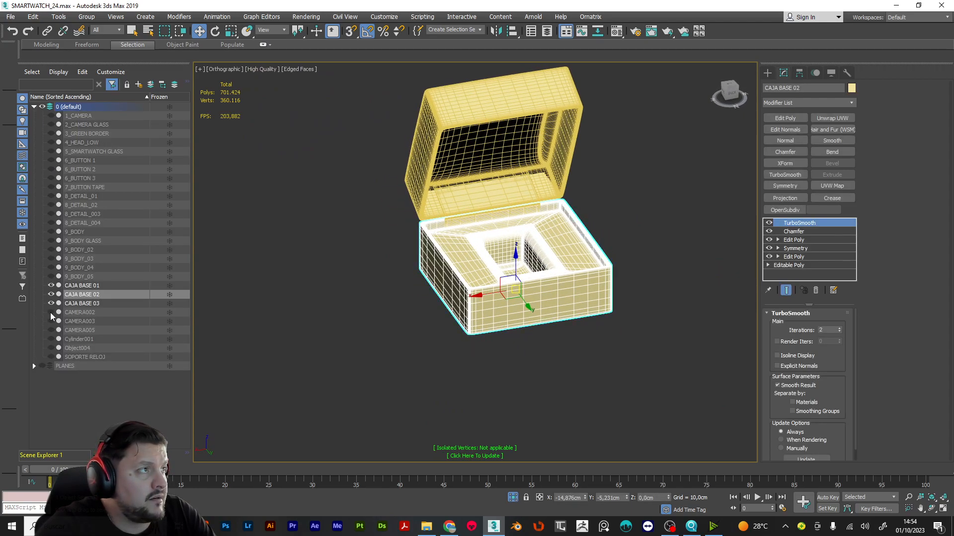
# End the isolation to bring back the whole watch, and rename the watch support SOPORTE RELOJ to CAJA BASE 04.
pyautogui.rightClick(362, 247)
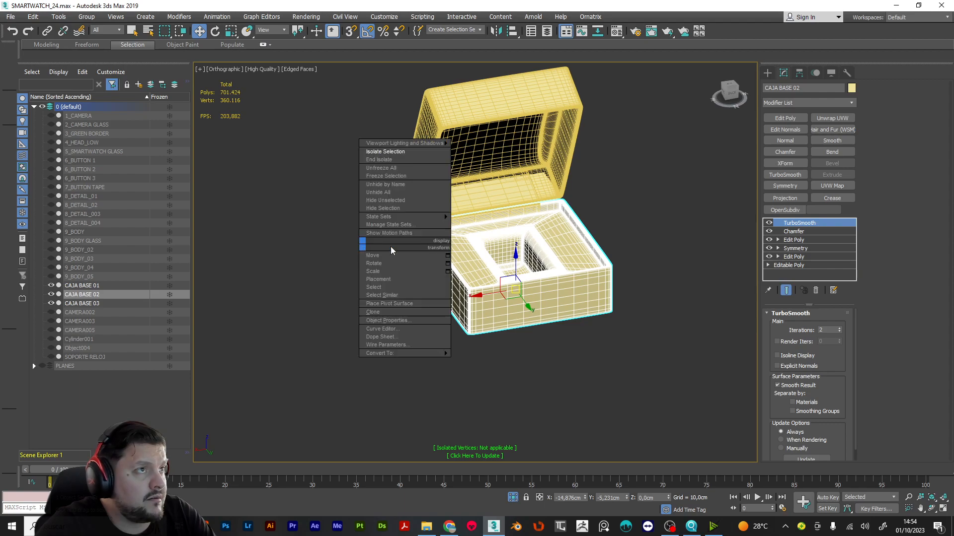
pyautogui.click(427, 168)
pyautogui.click(393, 261)
pyautogui.keyDown('alt'); pyautogui.moveTo(393, 261); pyautogui.dragTo(233, 335, button='middle'); pyautogui.keyUp('alt')
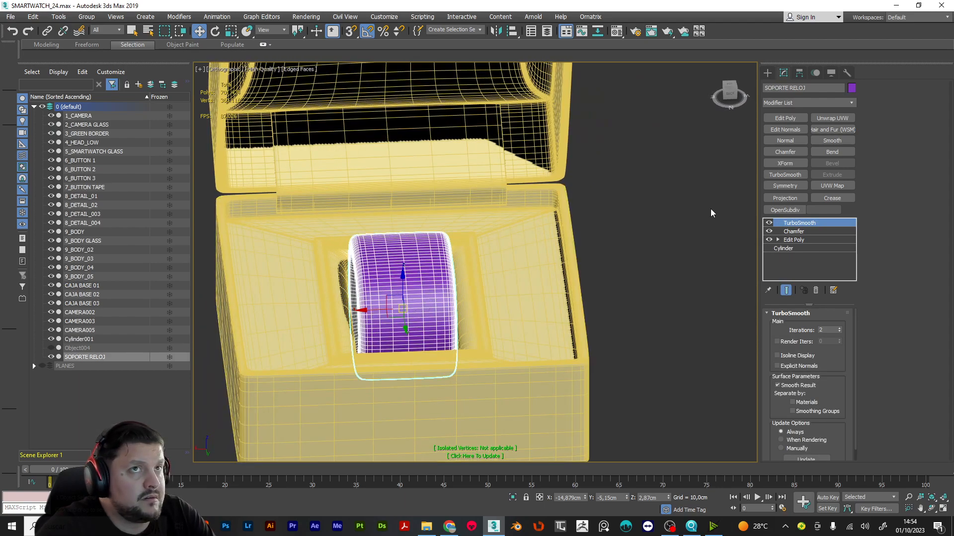
pyautogui.click(803, 88)
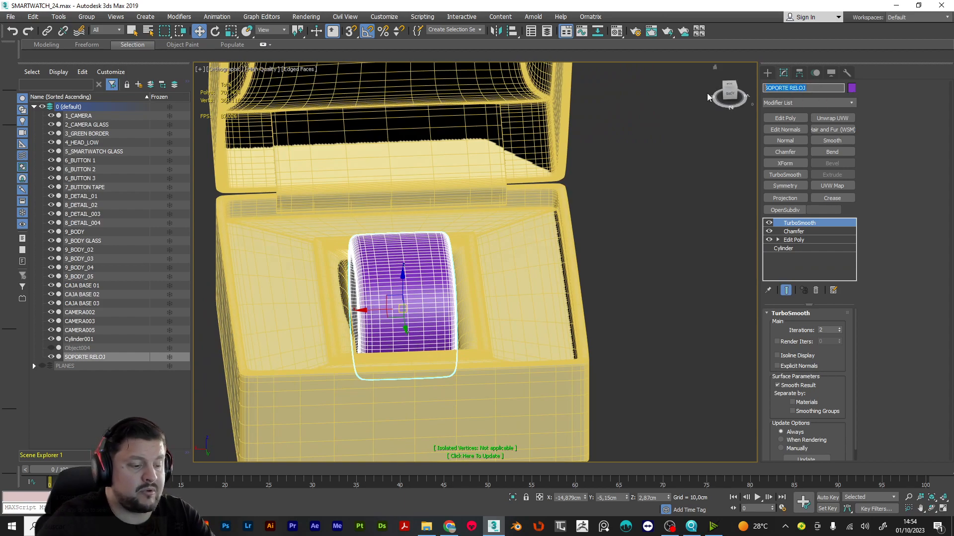
pyautogui.write('CAJA BA')
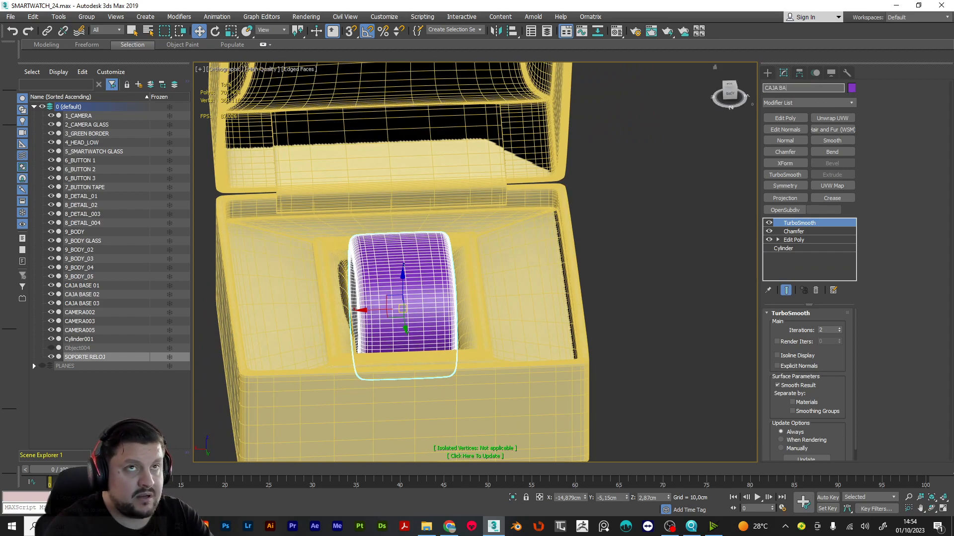
pyautogui.write('SE 04')
pyautogui.press('Return')
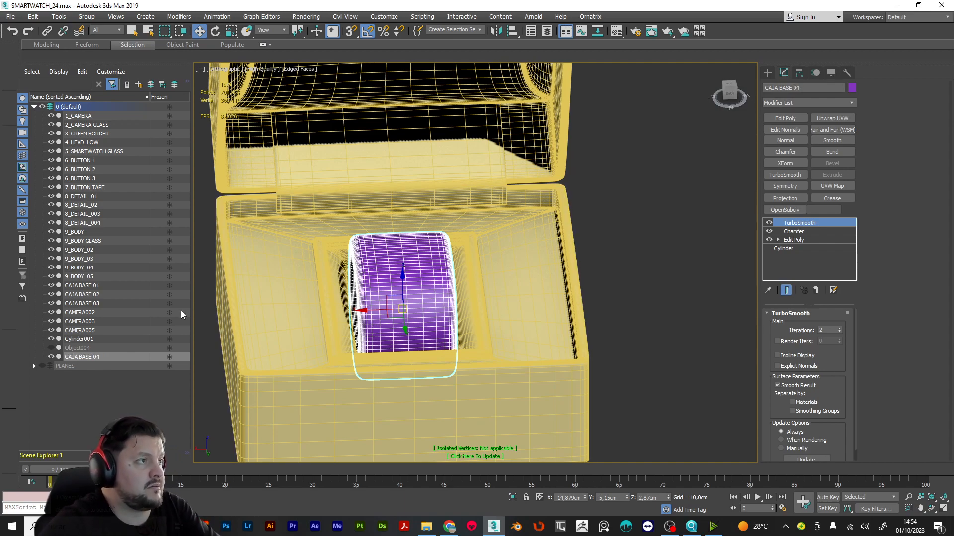
# Turn off the Edged Faces display so the whole box and watch are shown shaded without wireframe.
pyautogui.scroll(-3, 484, 236)
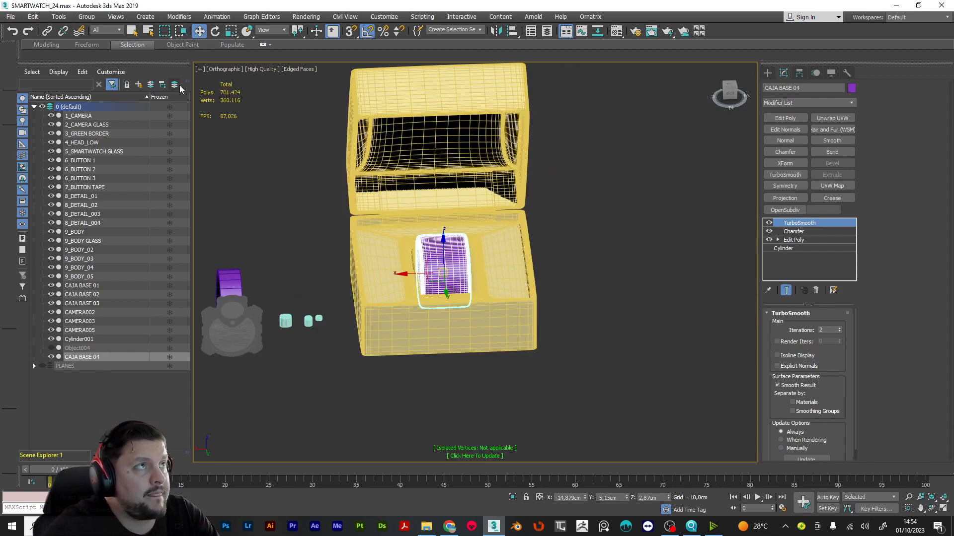
pyautogui.click(288, 69)
pyautogui.click(328, 182)
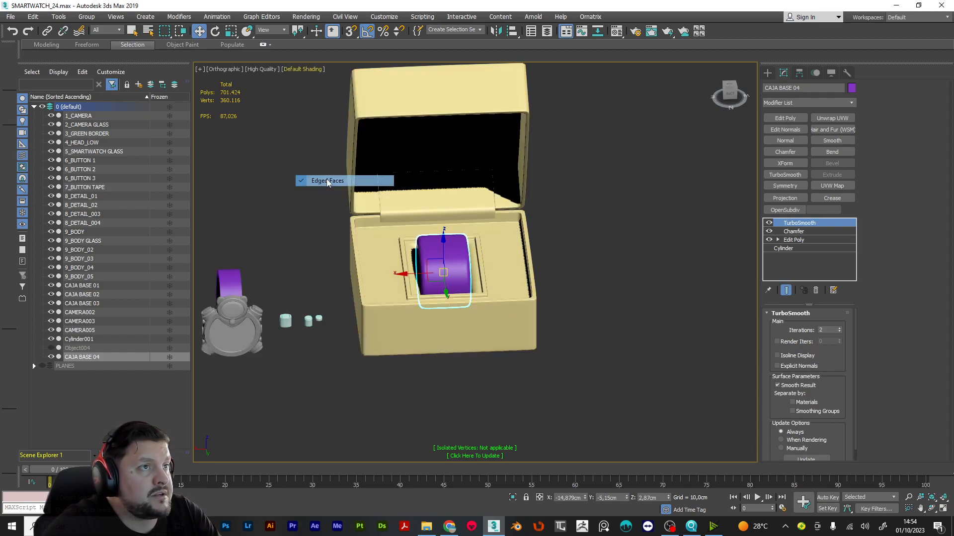
# Rotate the watch support CAJA BASE 04 slightly inside the box.
pyautogui.keyDown('alt'); pyautogui.moveTo(389, 195); pyautogui.dragTo(464, 246, button='middle'); pyautogui.keyUp('alt')
pyautogui.press('e')
pyautogui.moveTo(466, 241); pyautogui.dragTo(453, 234)
pyautogui.keyDown('alt'); pyautogui.moveTo(453, 234); pyautogui.dragTo(404, 237, button='middle'); pyautogui.keyUp('alt')
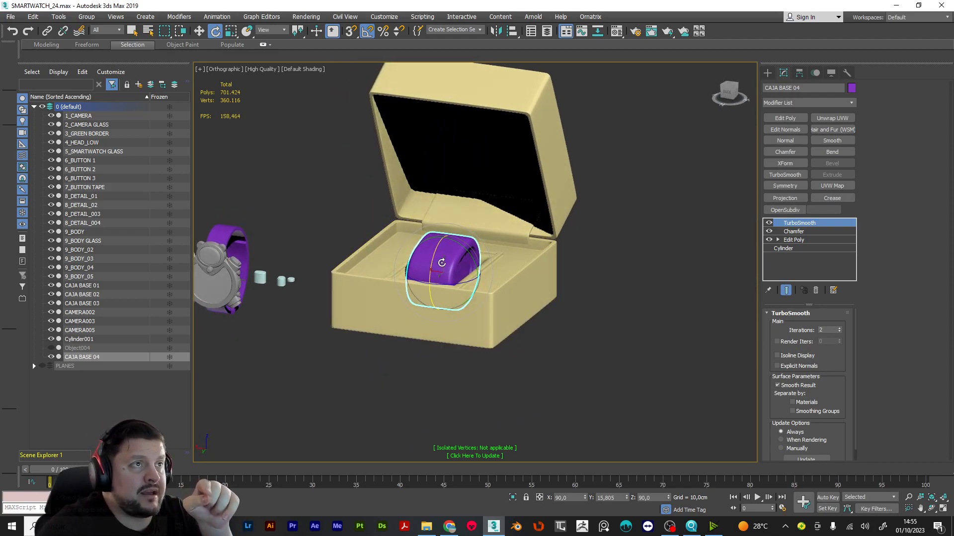
# Check the separate box parts by selecting the hinge flap CAJA BASE 03, the box base and the lid CAJA BASE 01 in turn.
pyautogui.keyDown('alt'); pyautogui.moveTo(440, 261); pyautogui.dragTo(465, 281, button='middle'); pyautogui.keyUp('alt')
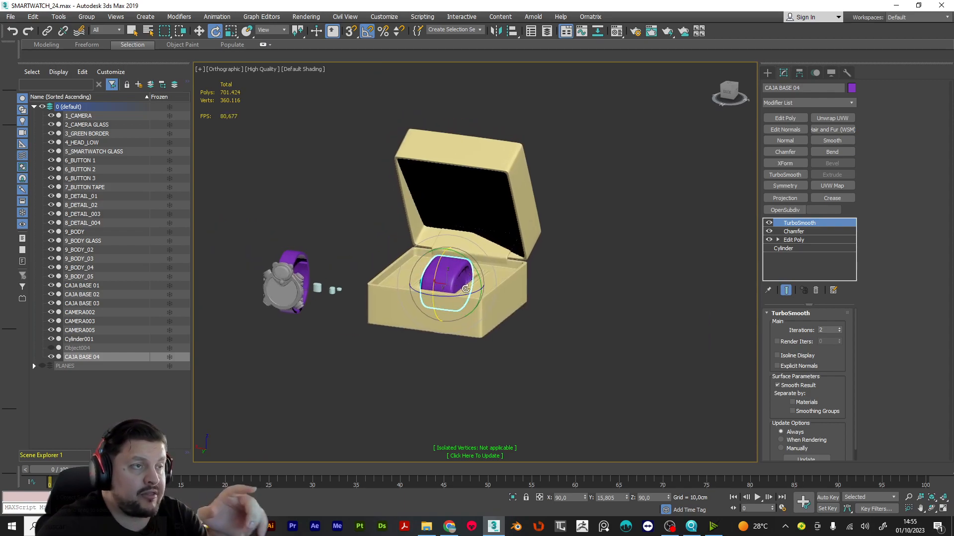
pyautogui.keyDown('alt'); pyautogui.moveTo(424, 231); pyautogui.dragTo(487, 266, button='middle'); pyautogui.keyUp('alt')
pyautogui.click(499, 251)
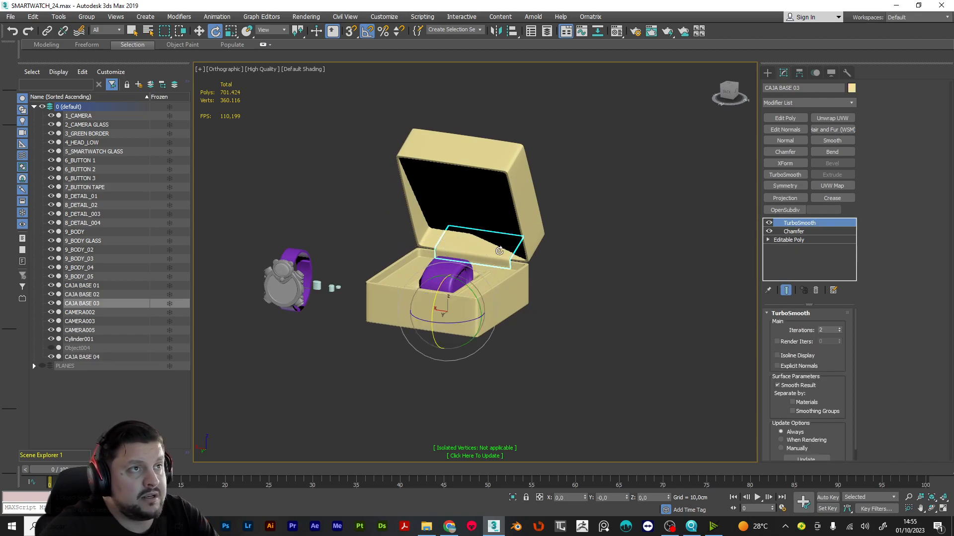
pyautogui.click(507, 292)
pyautogui.click(505, 209)
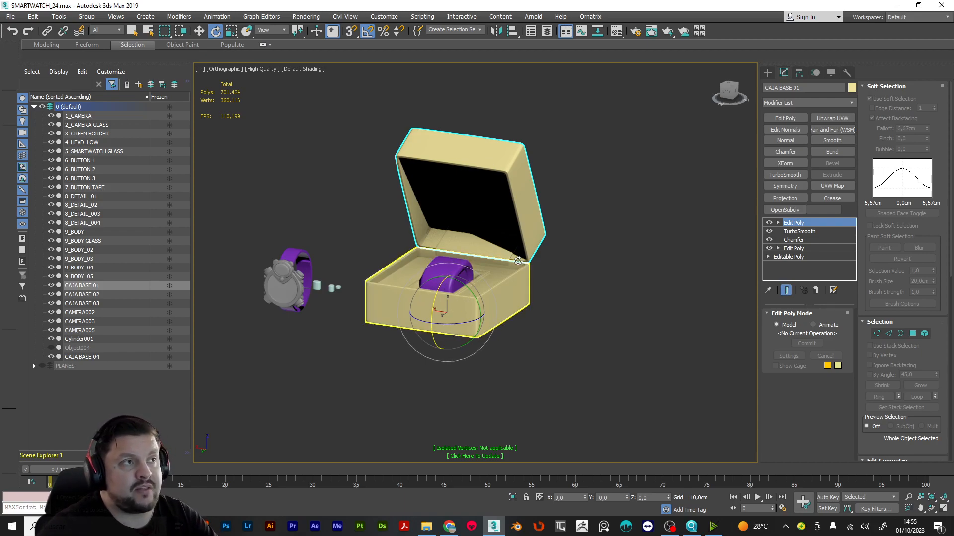
# Examine the shaded open box, its watch support and the smartwatch beside it from the front, side and angled views.
pyautogui.keyDown('alt'); pyautogui.moveTo(542, 261); pyautogui.dragTo(627, 220, button='middle'); pyautogui.keyUp('alt')
pyautogui.scroll(5, 499, 286)
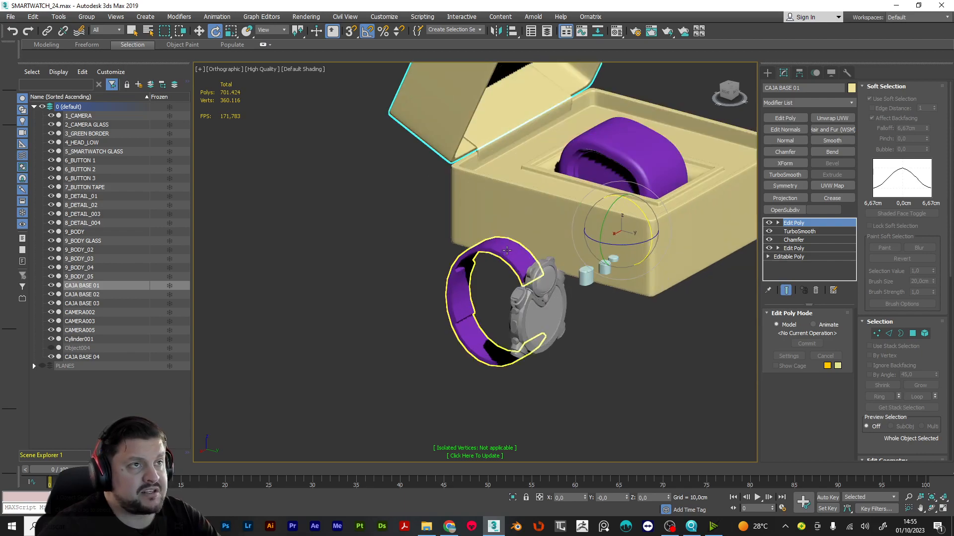
pyautogui.scroll(-5, 507, 248)
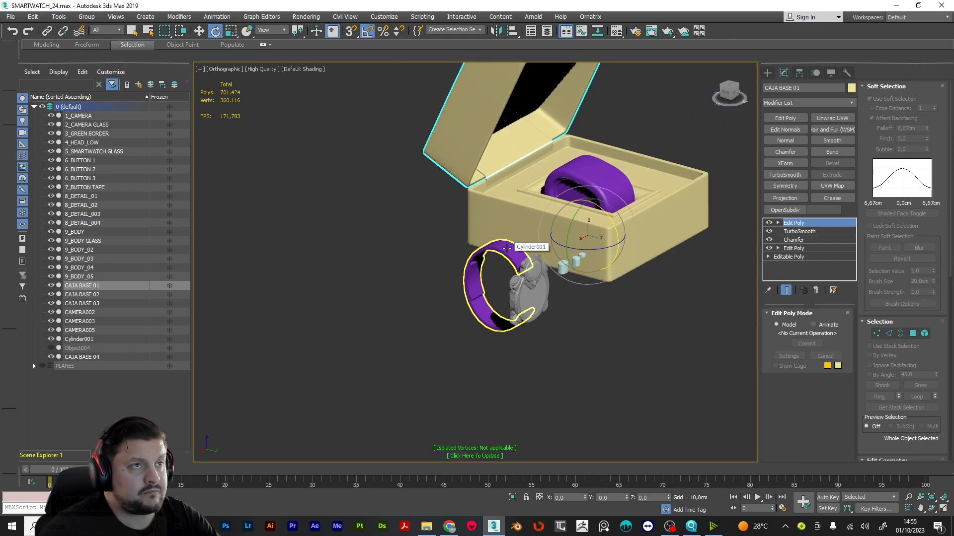
pyautogui.keyDown('alt'); pyautogui.moveTo(558, 283); pyautogui.dragTo(509, 297, button='middle'); pyautogui.keyUp('alt')
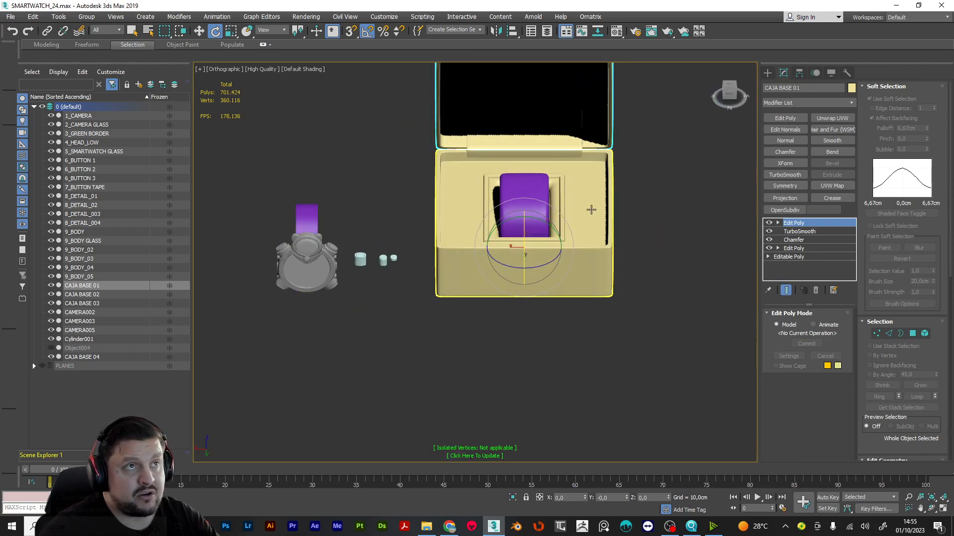
pyautogui.keyDown('alt'); pyautogui.moveTo(505, 166); pyautogui.dragTo(564, 211, button='middle'); pyautogui.keyUp('alt')
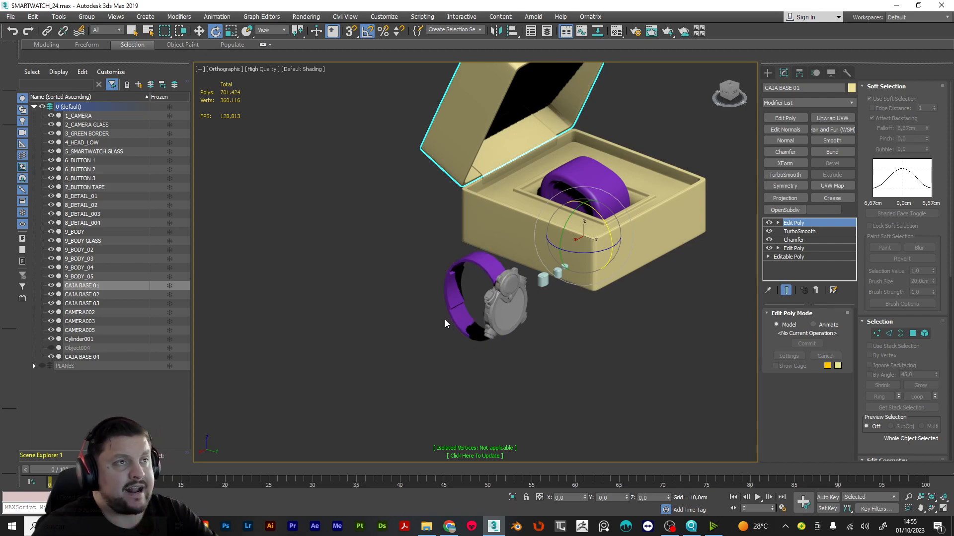
pyautogui.keyDown('alt'); pyautogui.moveTo(532, 315); pyautogui.dragTo(564, 294, button='middle'); pyautogui.keyUp('alt')
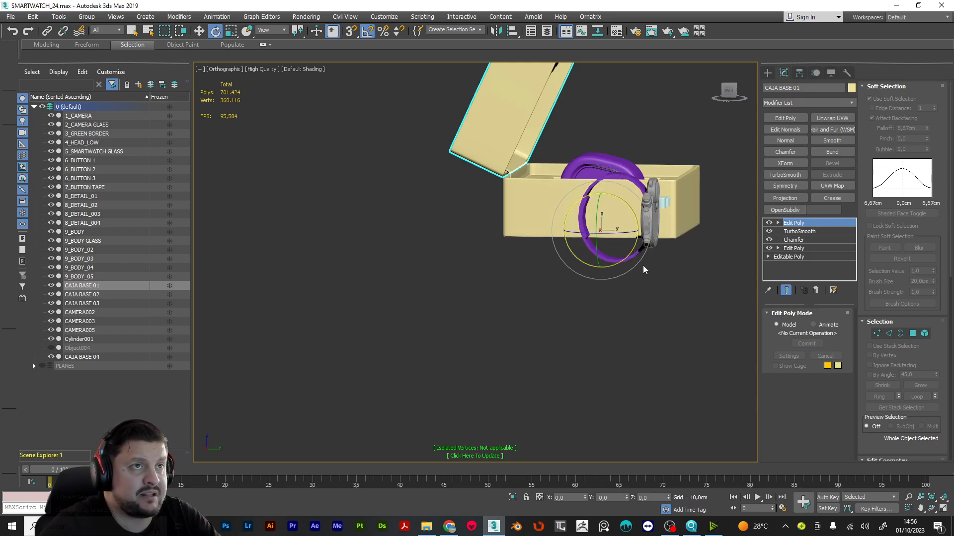
pyautogui.keyDown('alt'); pyautogui.moveTo(649, 244); pyautogui.dragTo(606, 268, button='middle'); pyautogui.keyUp('alt')
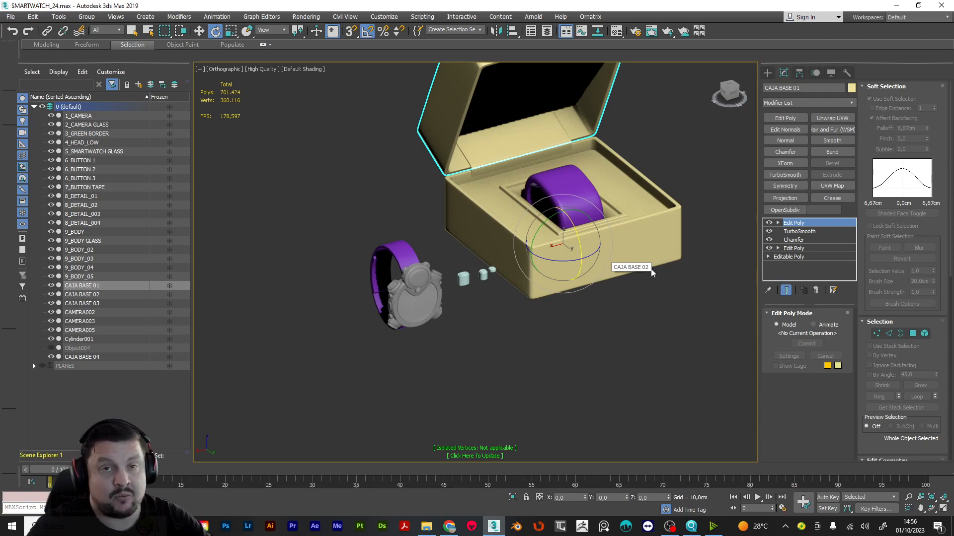
pyautogui.keyDown('alt'); pyautogui.moveTo(495, 341); pyautogui.dragTo(530, 344, button='middle'); pyautogui.keyUp('alt')
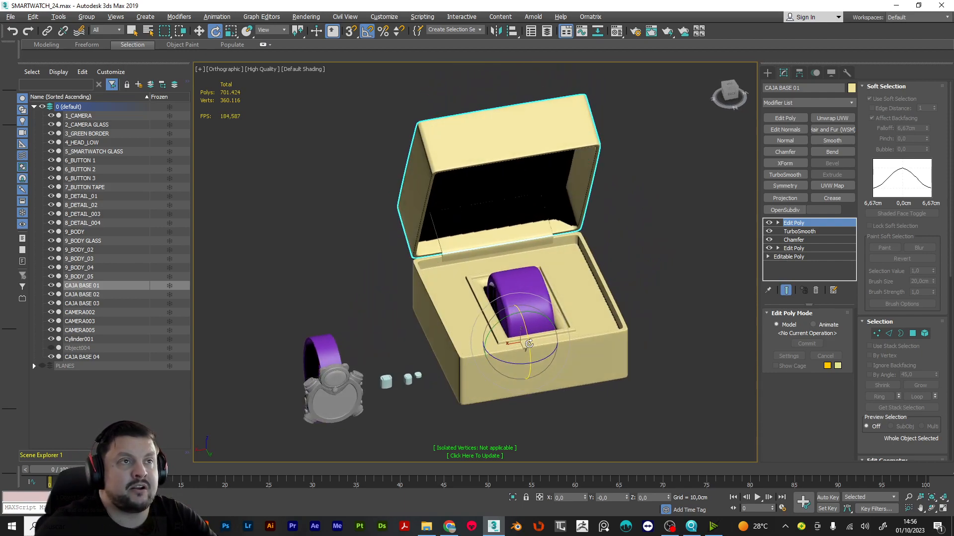